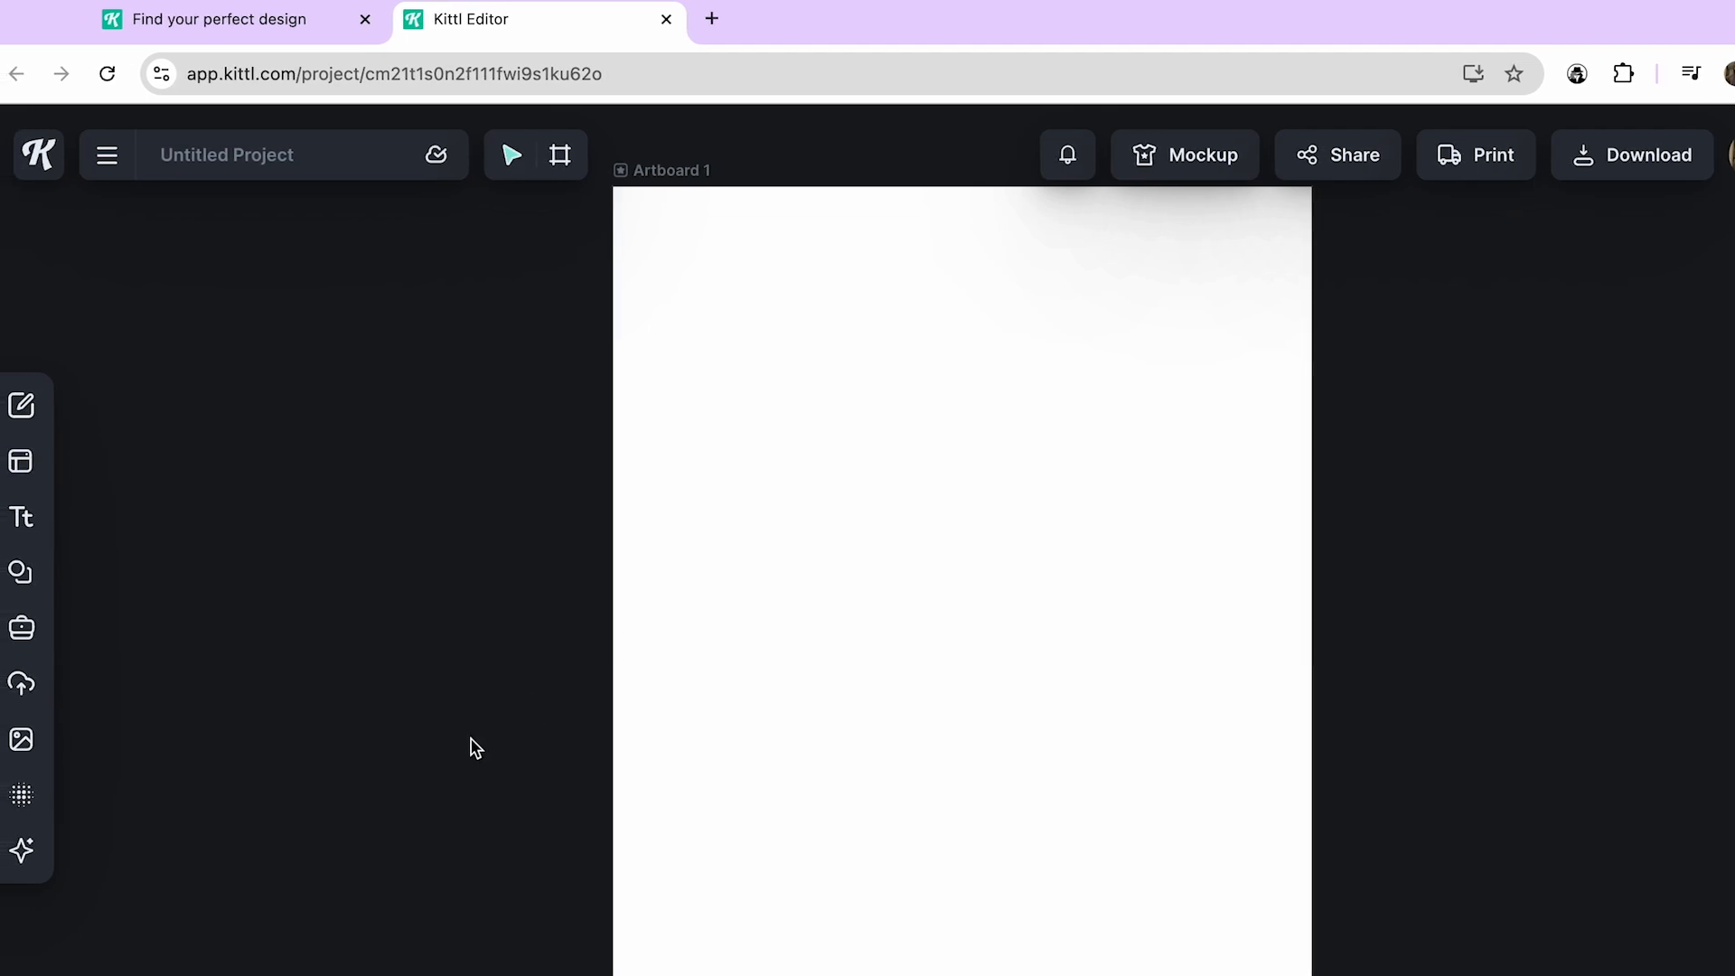
Search the elements library for "witch".
{"action": "mouse_move", "coordinate": [38, 734]}
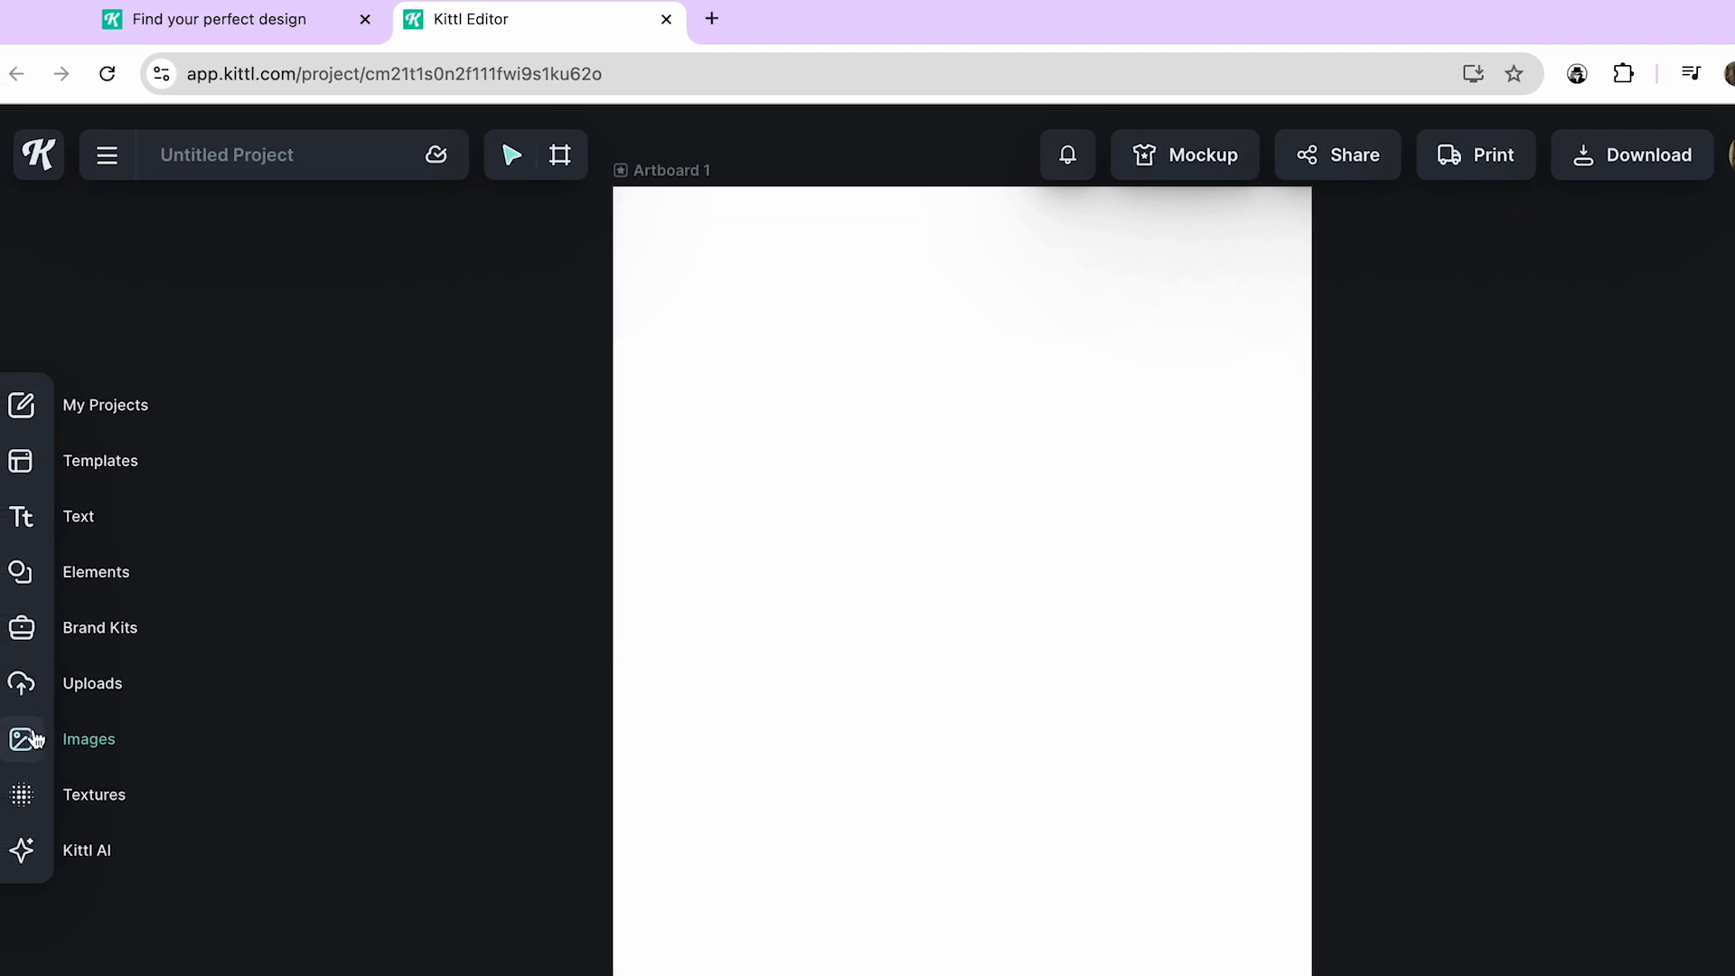
{"action": "left_click", "coordinate": [28, 564]}
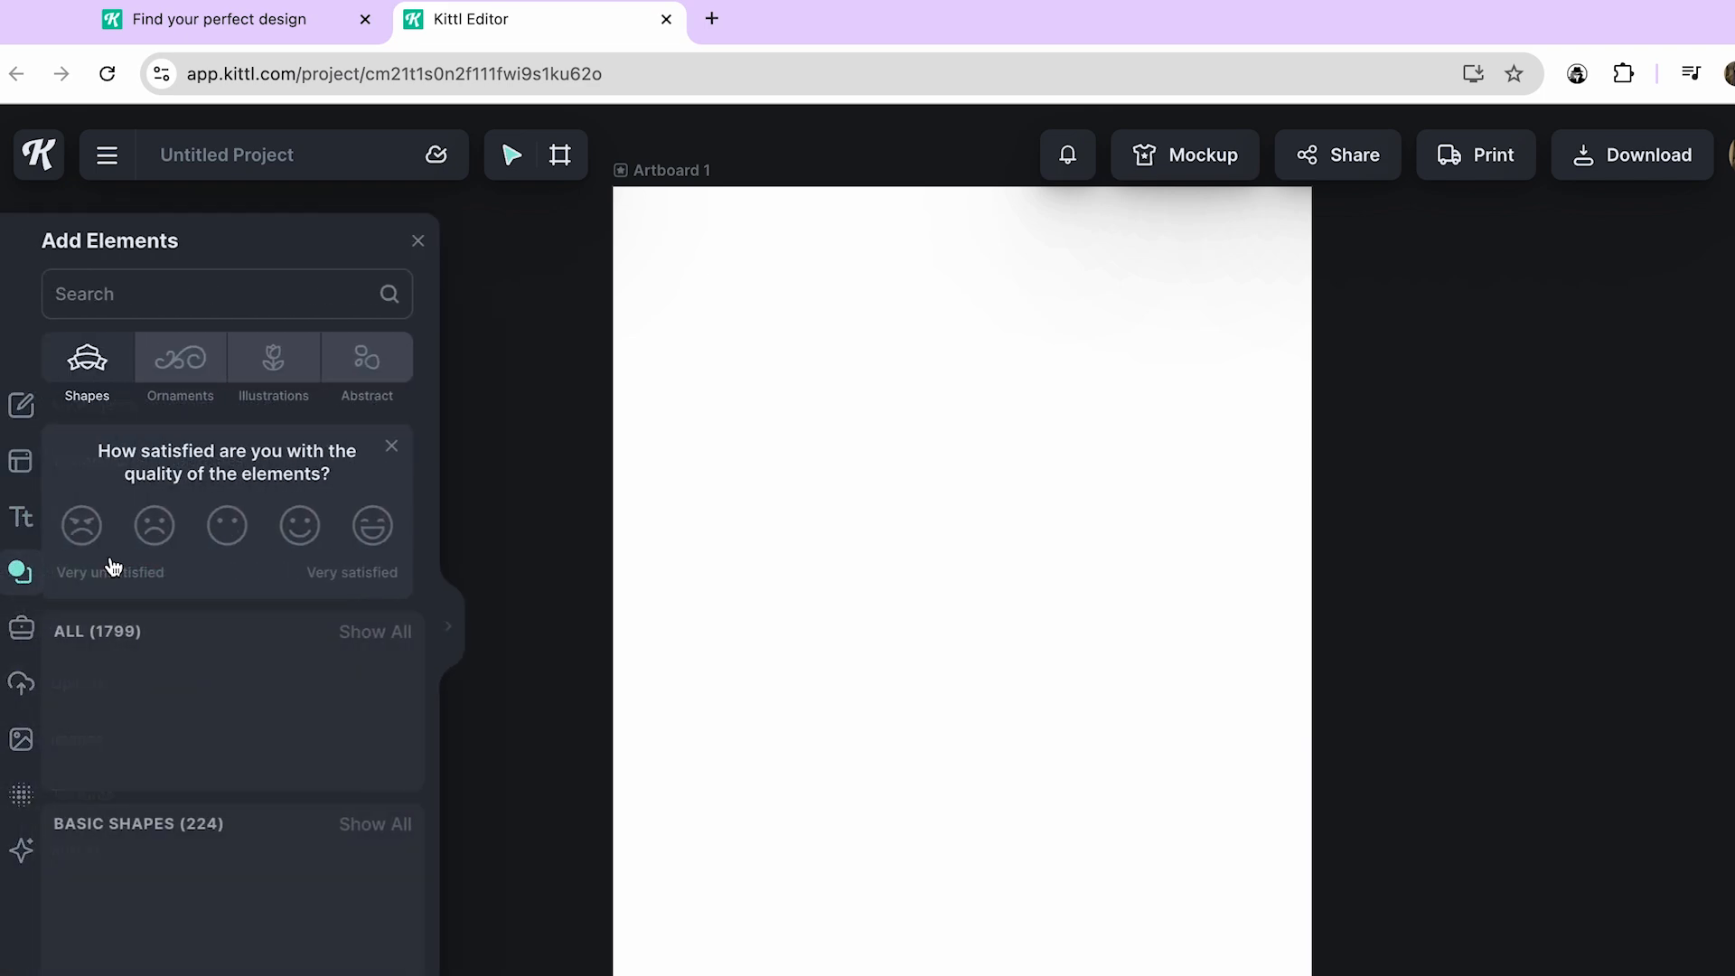
{"action": "left_click", "coordinate": [275, 290]}
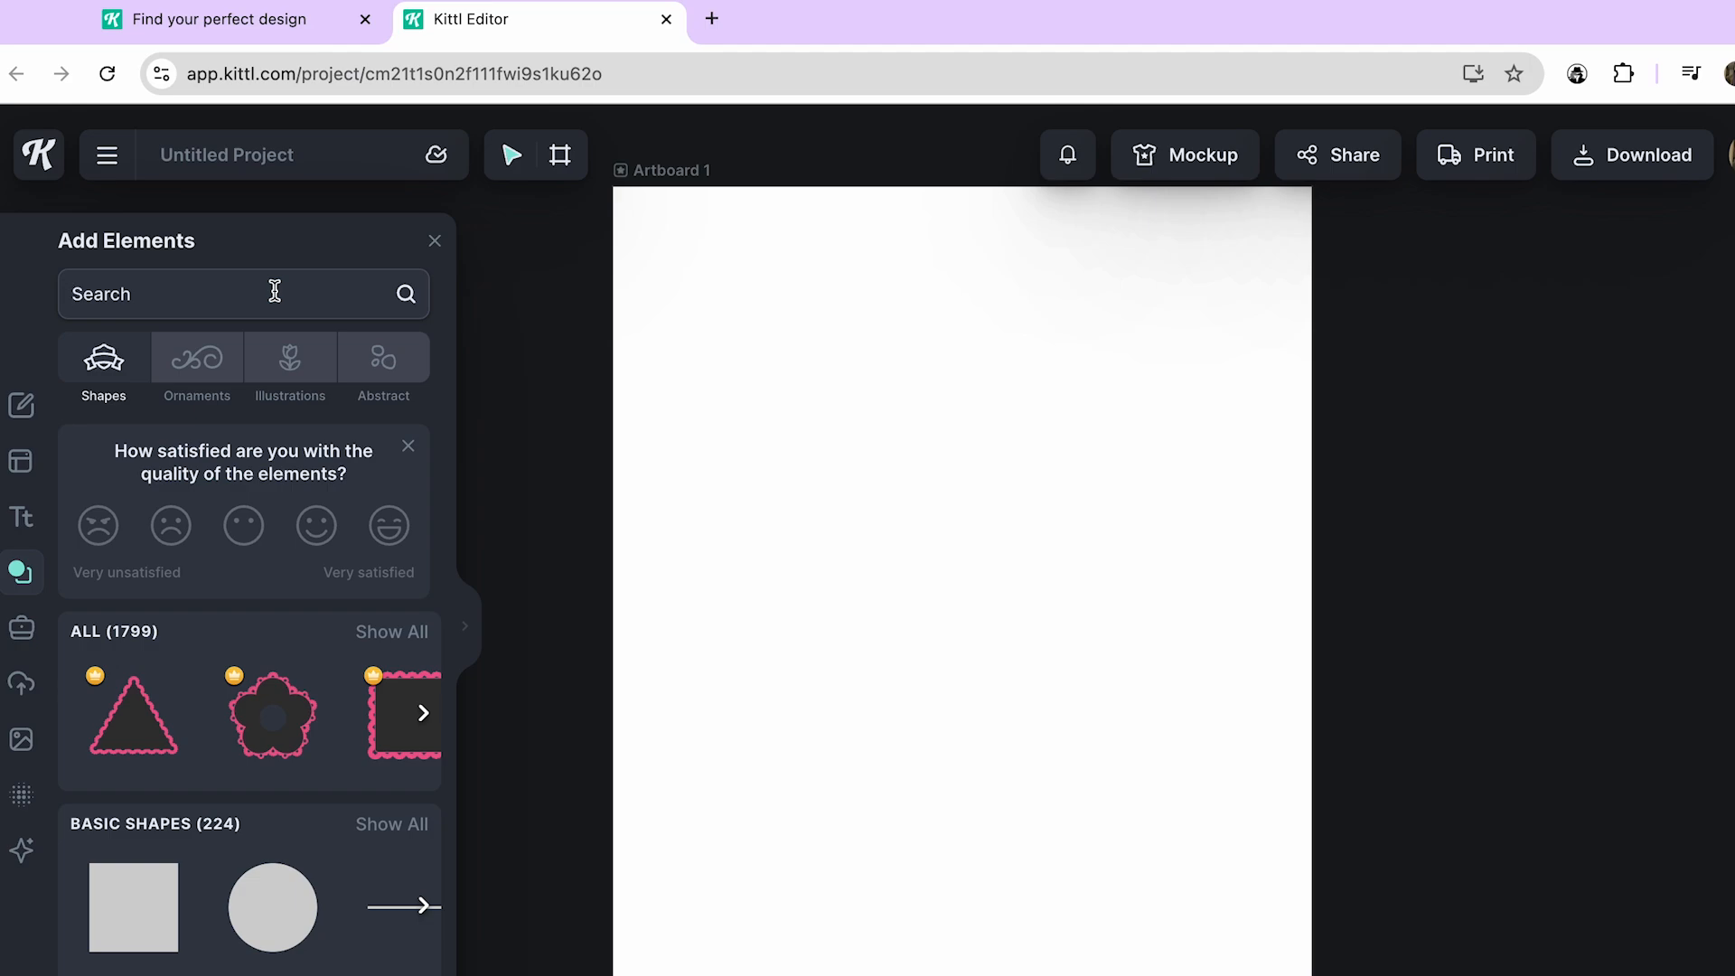
{"action": "scroll", "coordinate": [761, 751], "scroll_direction": "up", "scroll_amount": 1}
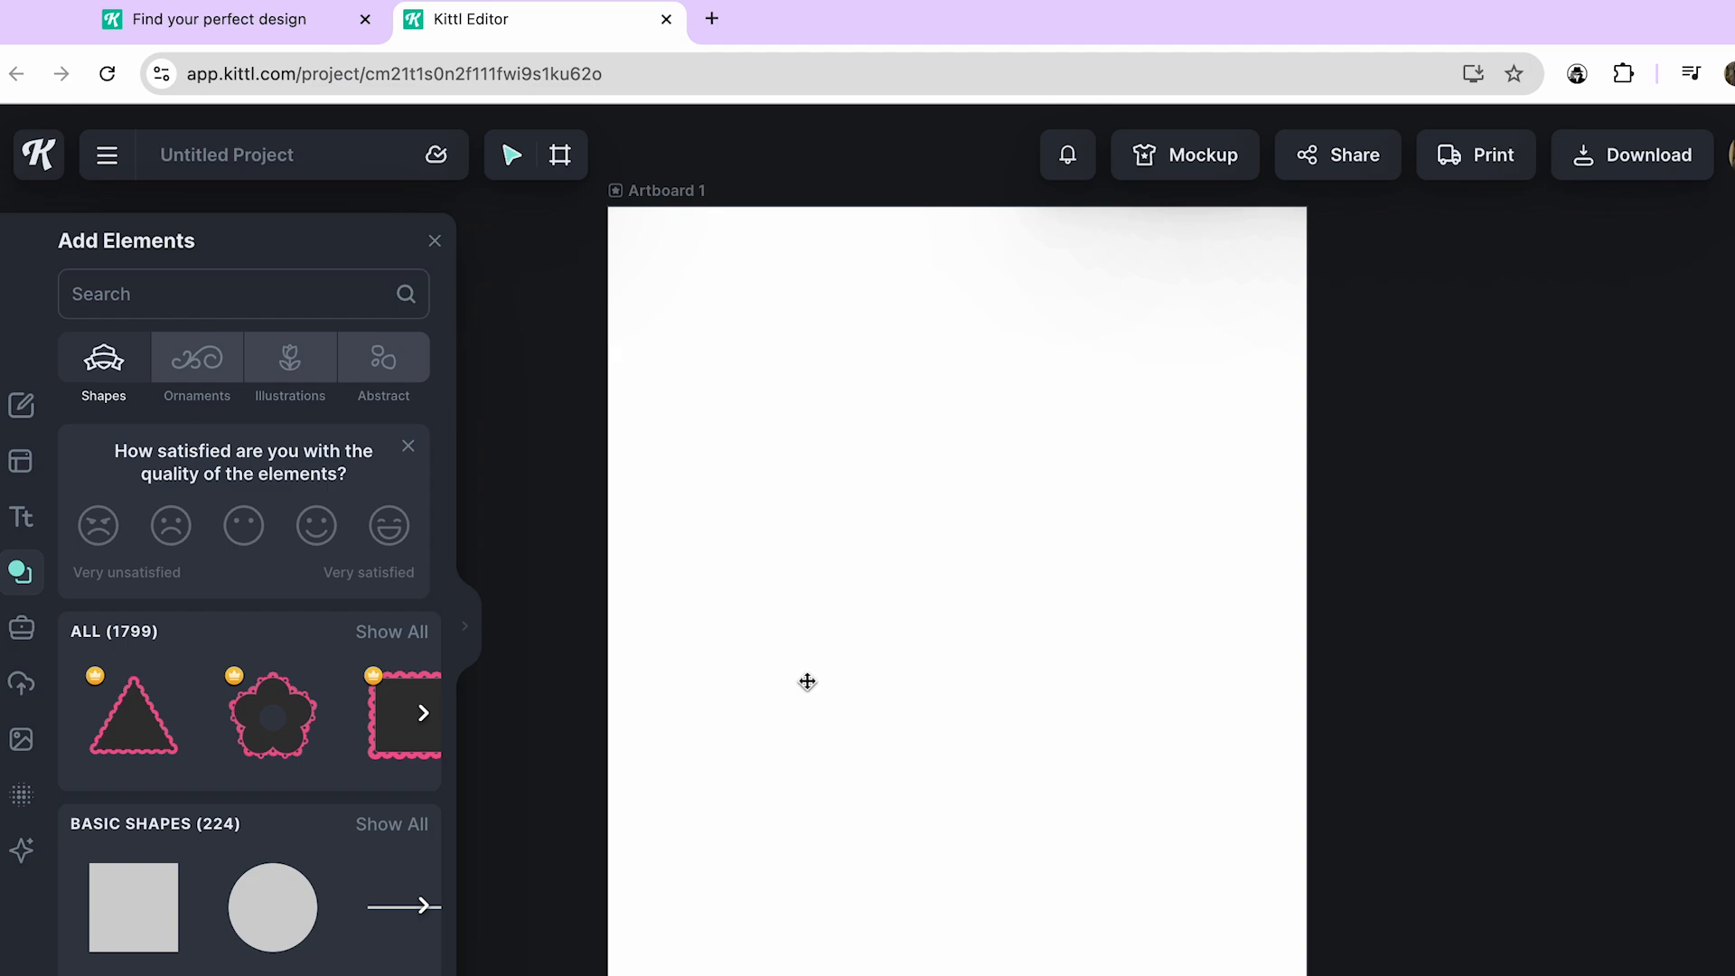
{"action": "left_click", "coordinate": [149, 296]}
{"action": "type", "text": "witch"}
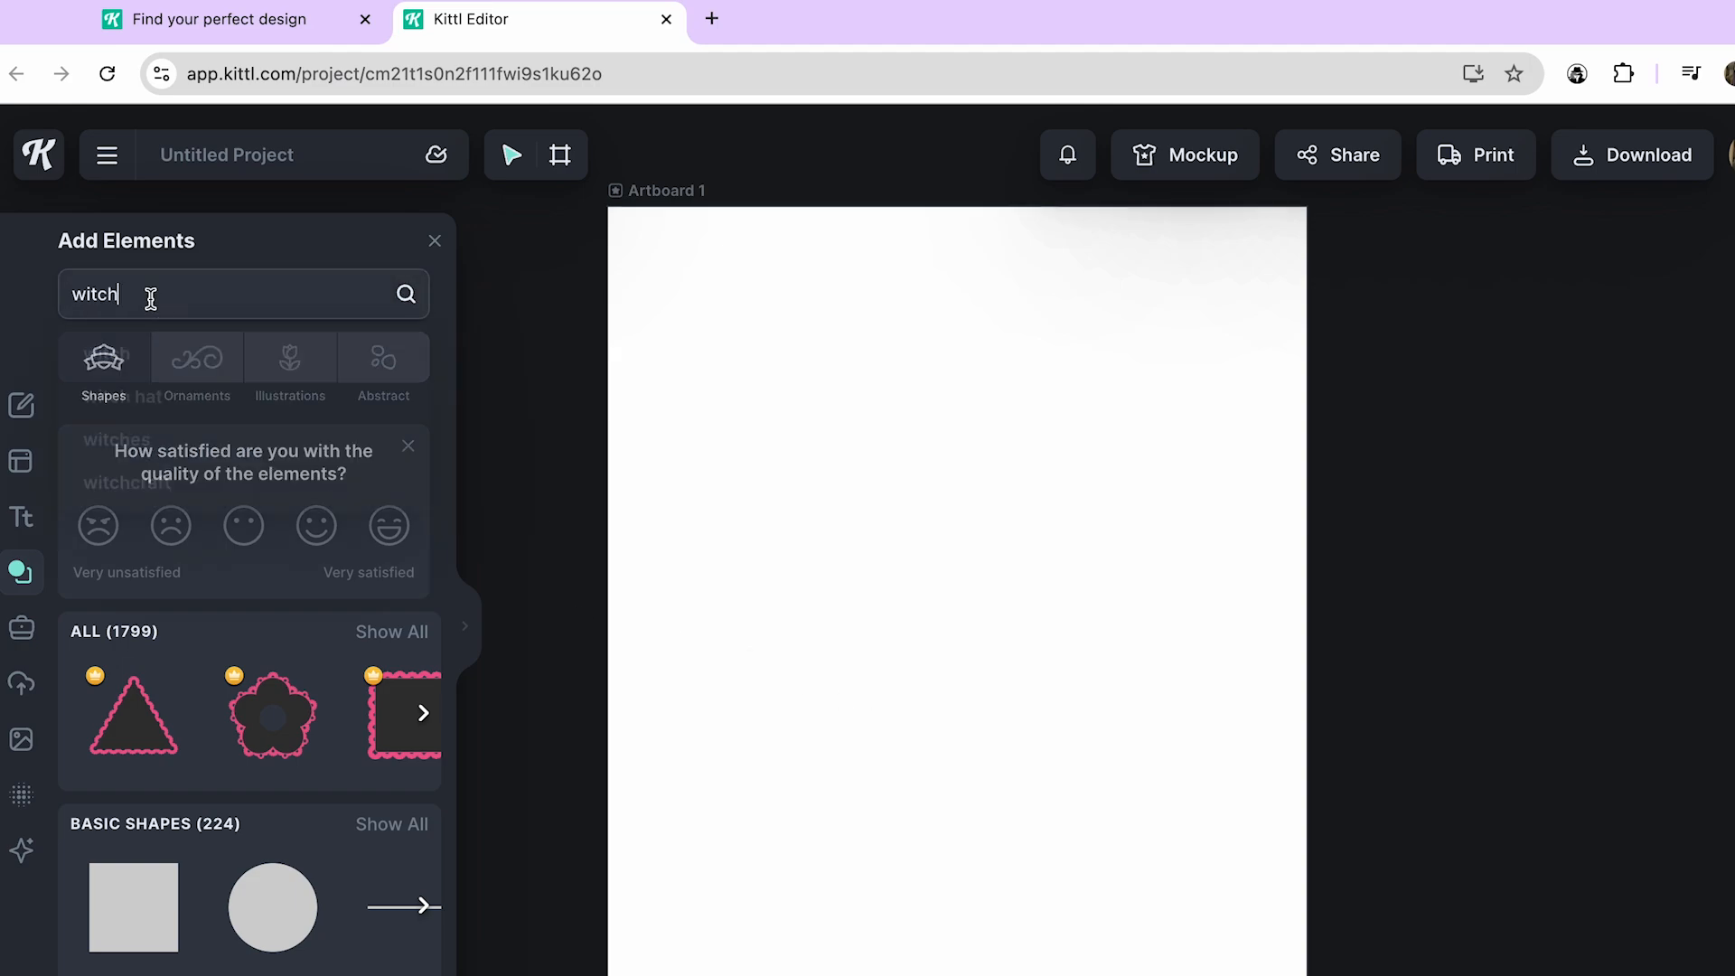
{"action": "left_click", "coordinate": [186, 366]}
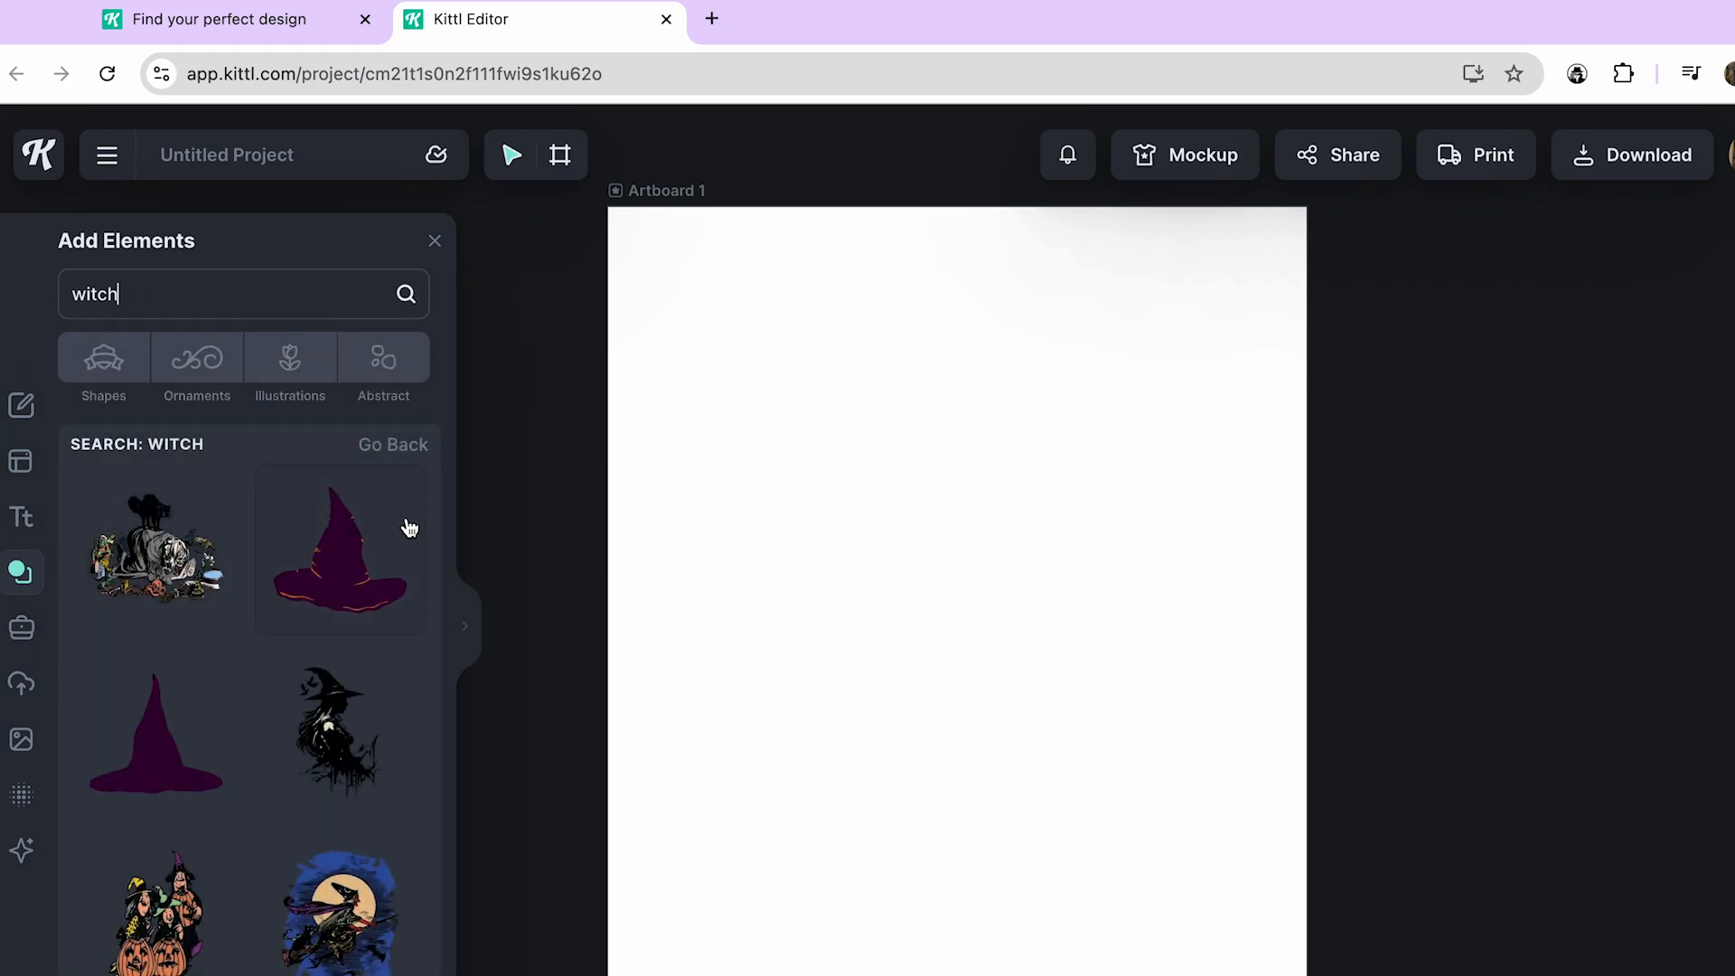
Expand the witch results and add the illustration of a green-faced witch in a purple robe holding a red broom.
{"action": "left_click", "coordinate": [460, 627]}
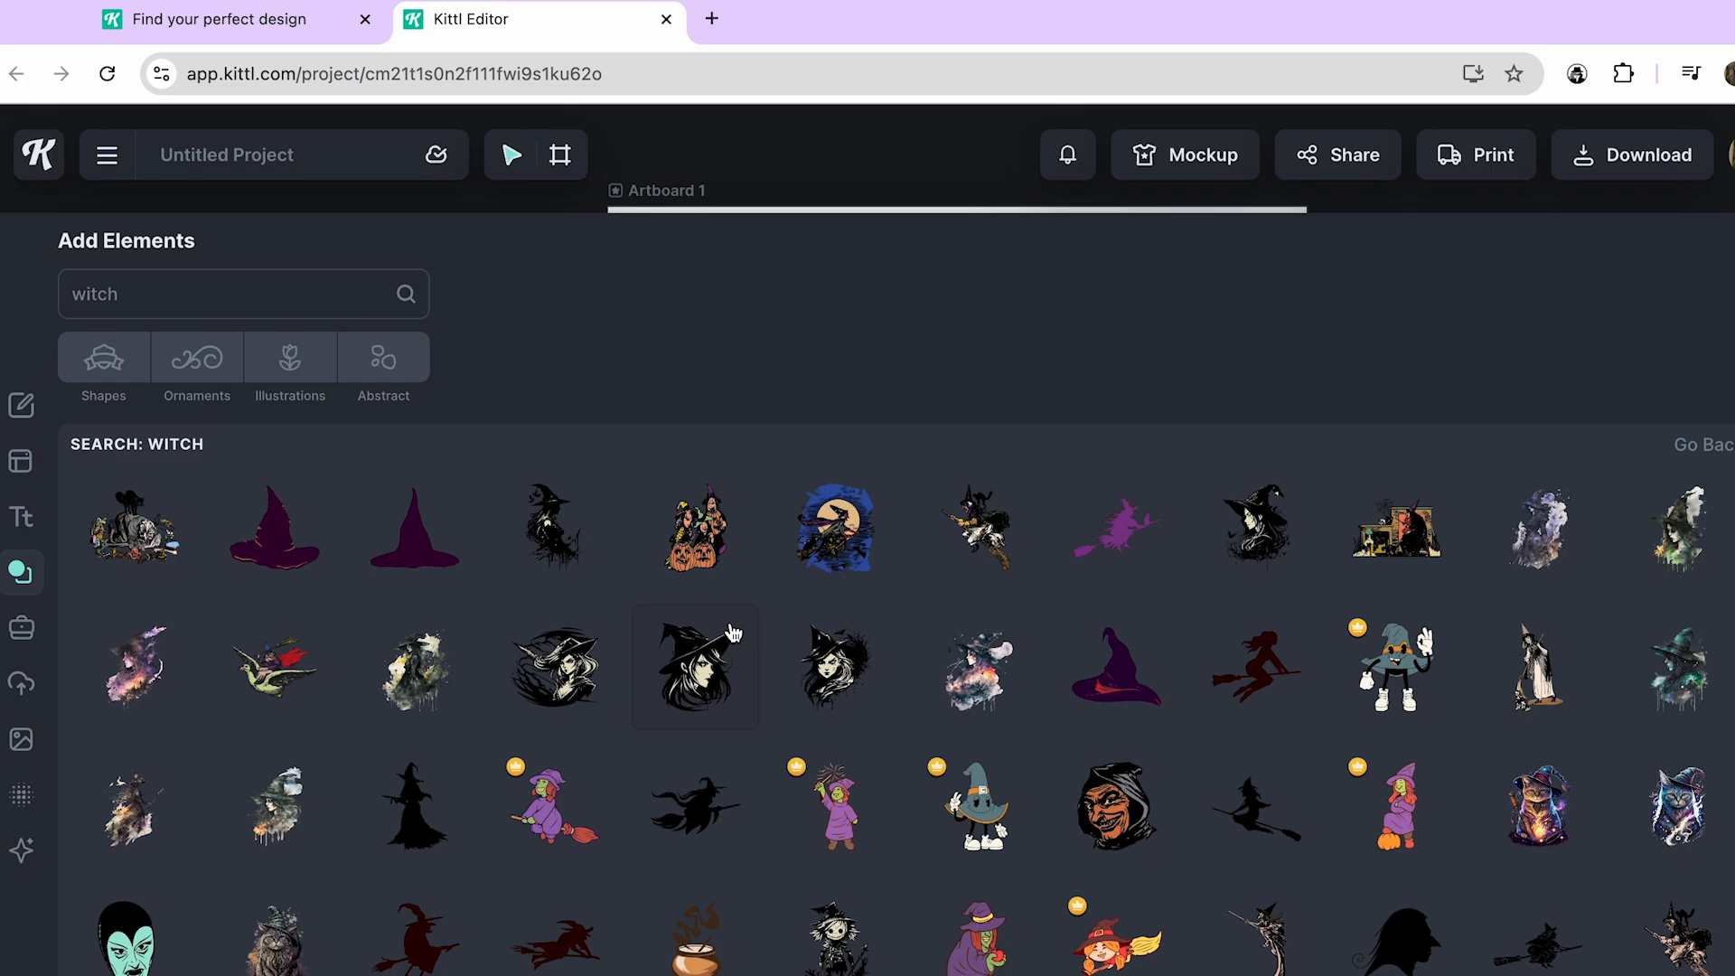
{"action": "scroll", "coordinate": [805, 696], "scroll_direction": "down", "scroll_amount": 2}
{"action": "left_click", "coordinate": [848, 720]}
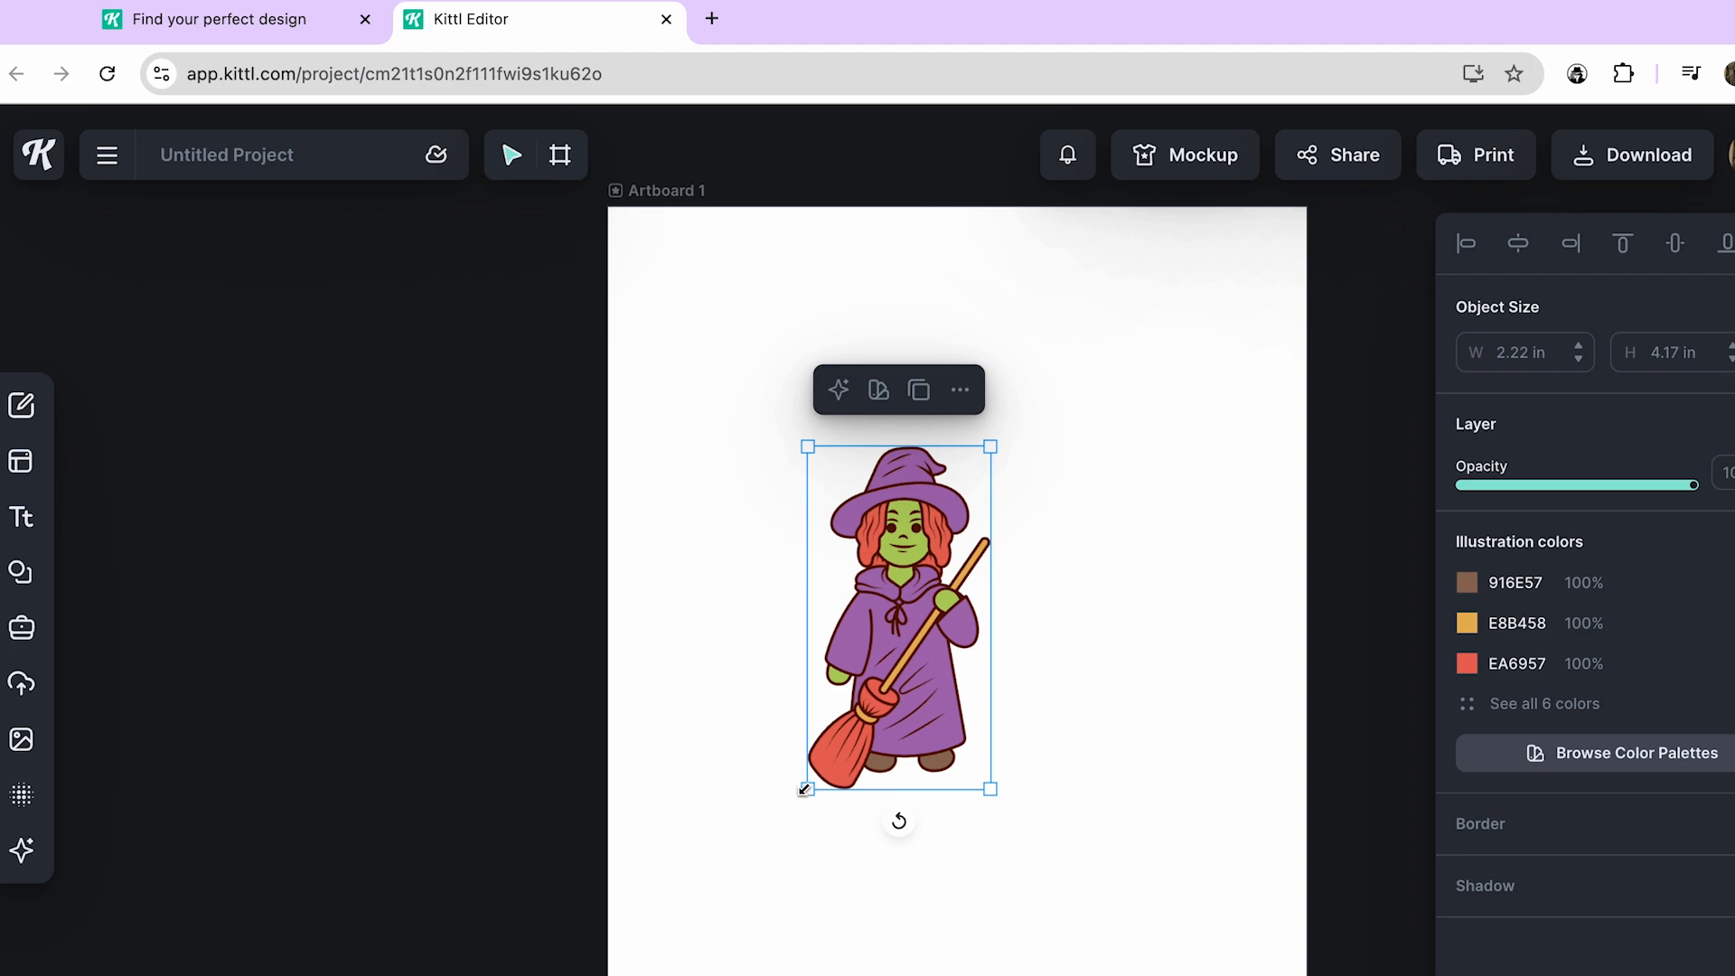
Enlarge the witch proportionally to about 4.40 by 8.26 in and move it to the middle of the artboard.
{"action": "left_click_drag", "start_coordinate": [805, 789], "coordinate": [588, 919]}
{"action": "left_click_drag", "start_coordinate": [830, 854], "coordinate": [919, 741]}
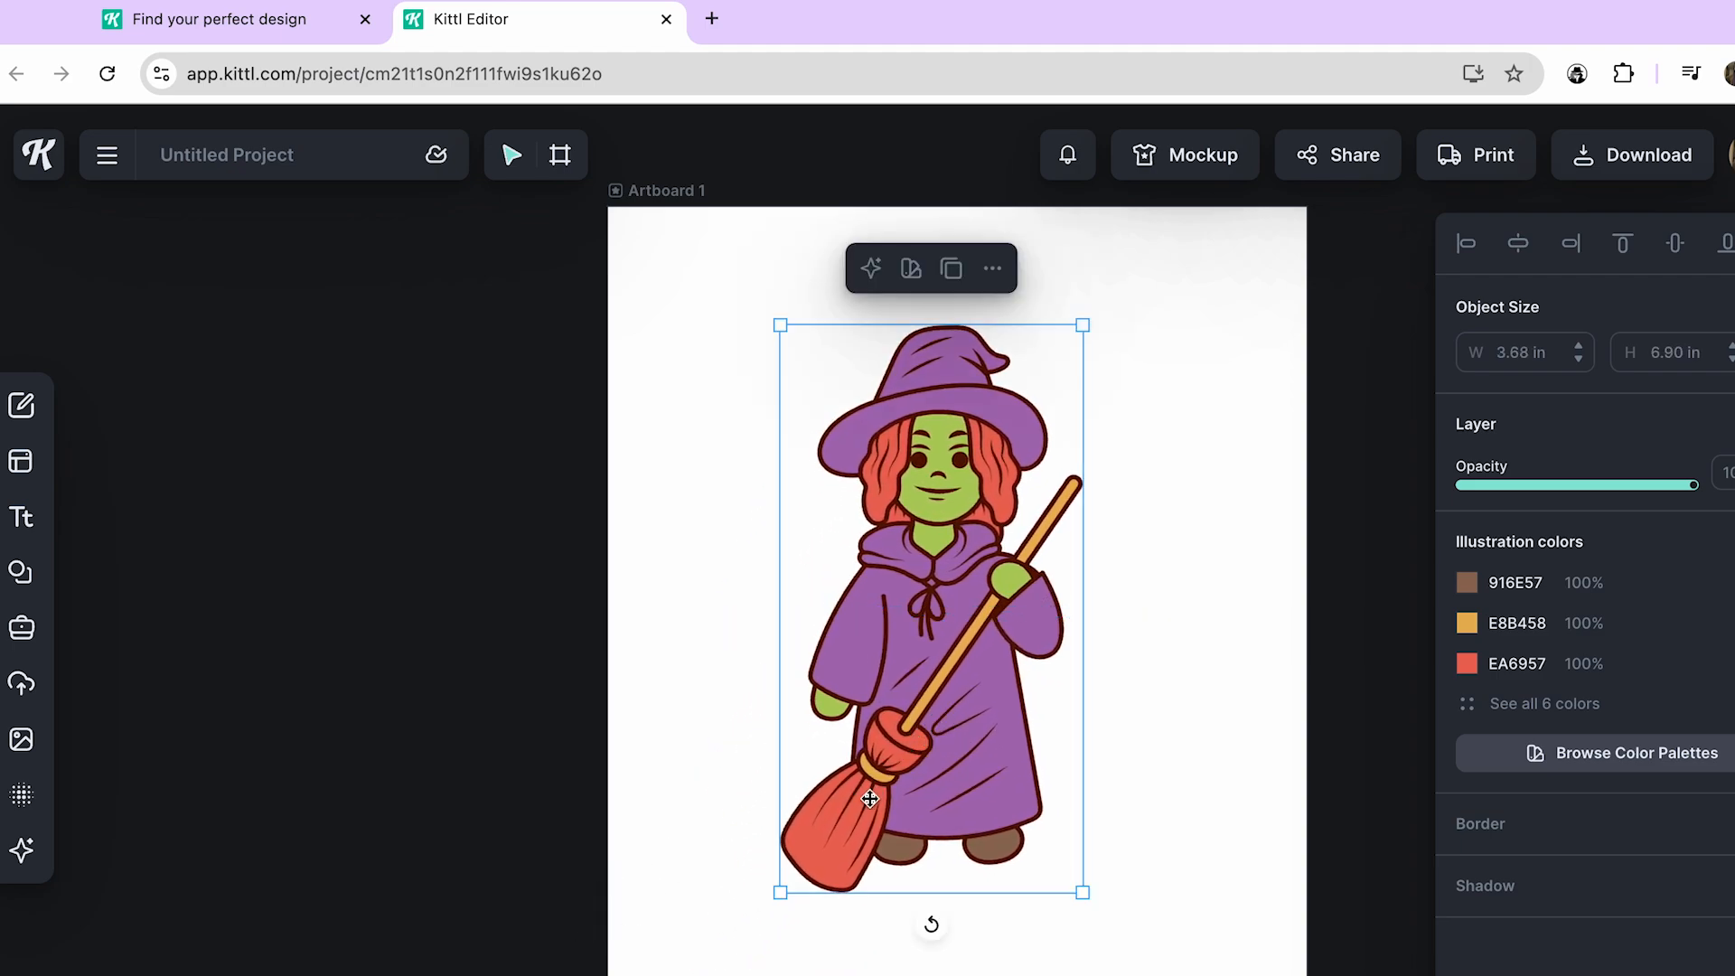
{"action": "left_click_drag", "start_coordinate": [778, 883], "coordinate": [673, 969]}
{"action": "left_click_drag", "start_coordinate": [903, 795], "coordinate": [951, 724]}
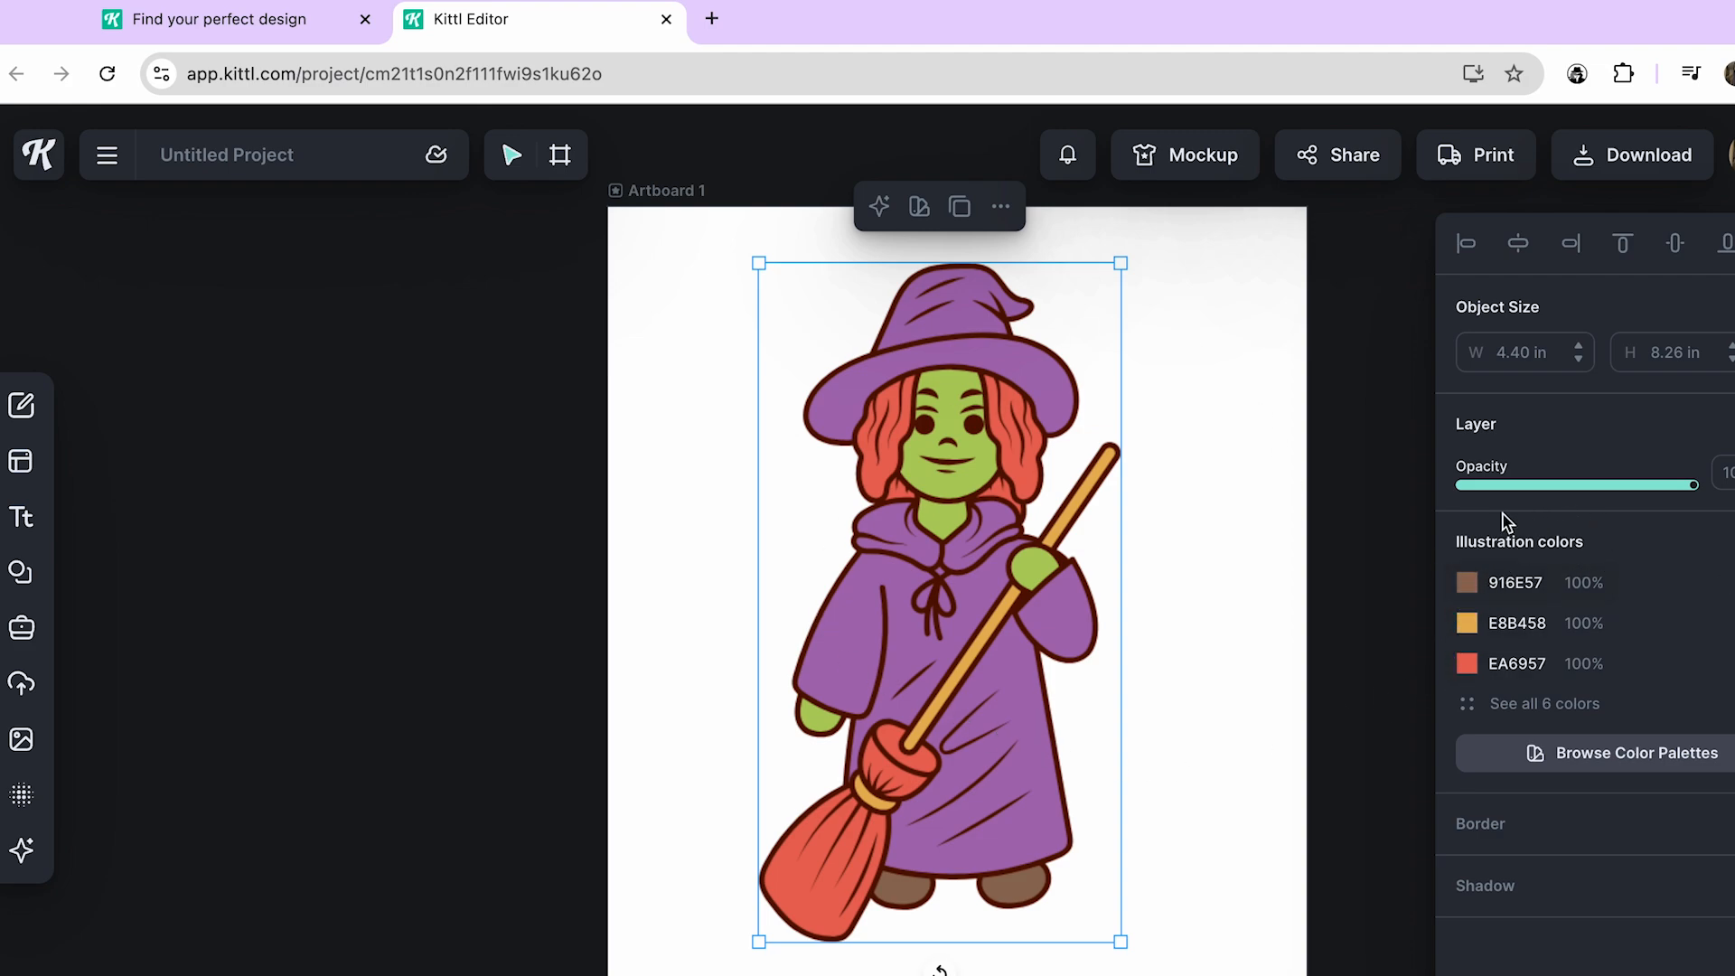
Recolor the witch's brown shoes, orange broomstick and red hair and bristles to white (FFFFFF).
{"action": "left_click", "coordinate": [1467, 582]}
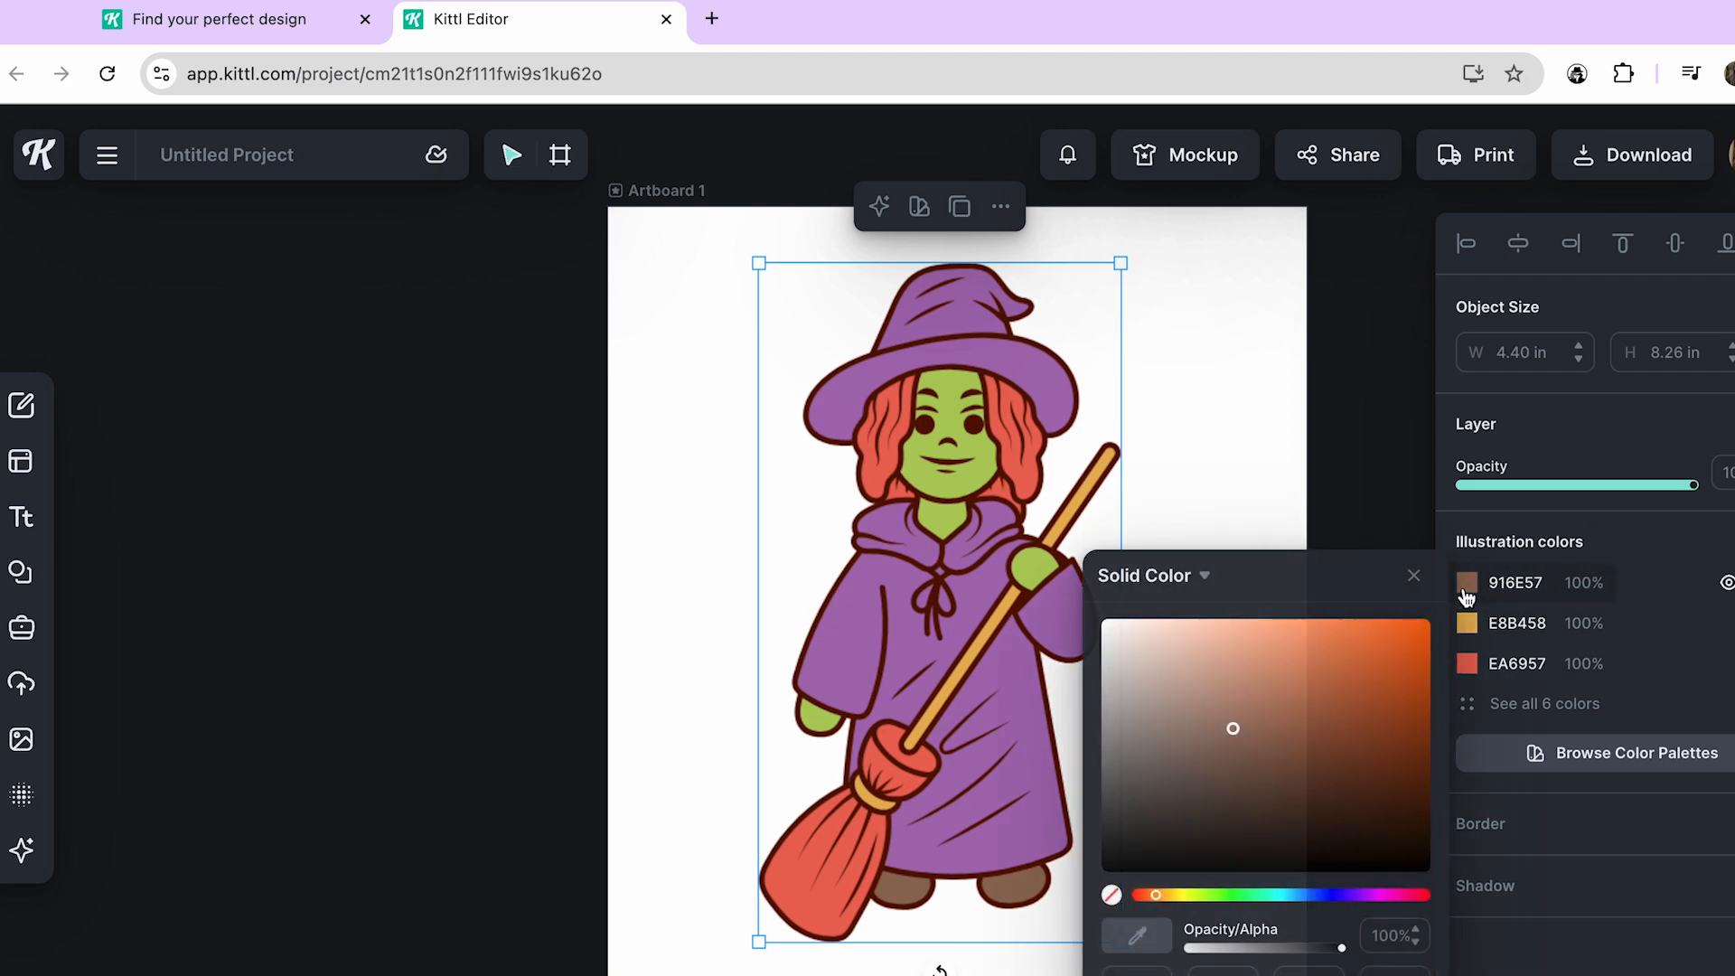
{"action": "left_click_drag", "start_coordinate": [1233, 728], "coordinate": [1094, 620]}
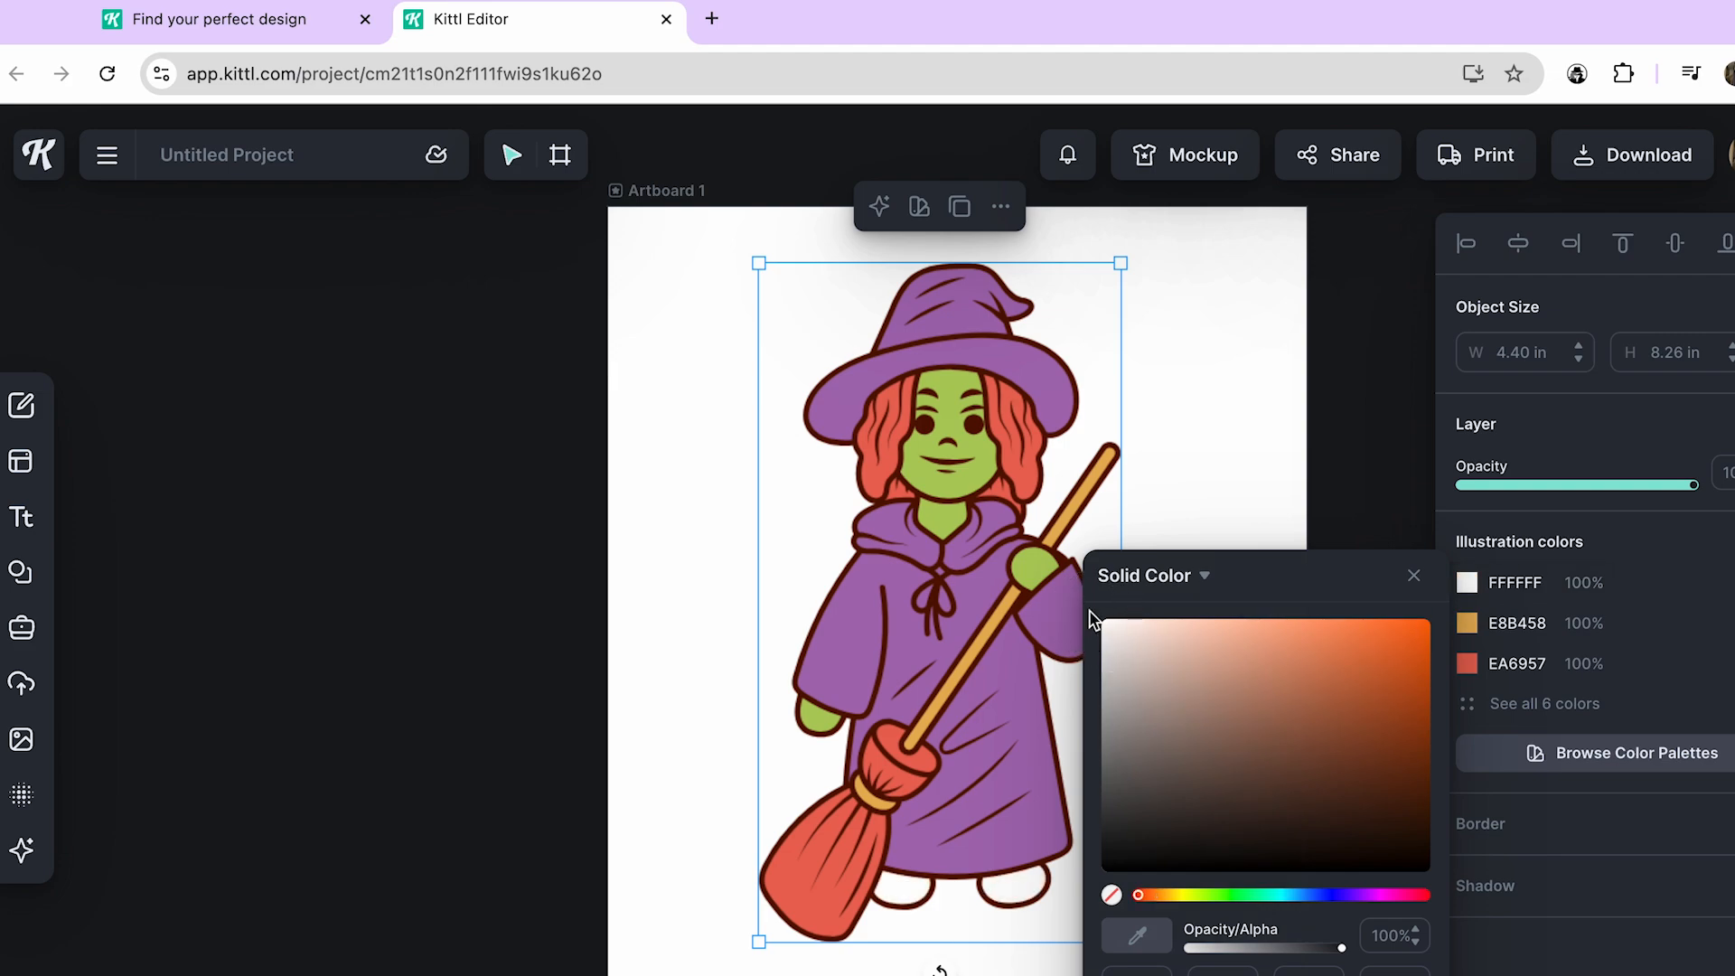
{"action": "left_click", "coordinate": [1467, 623]}
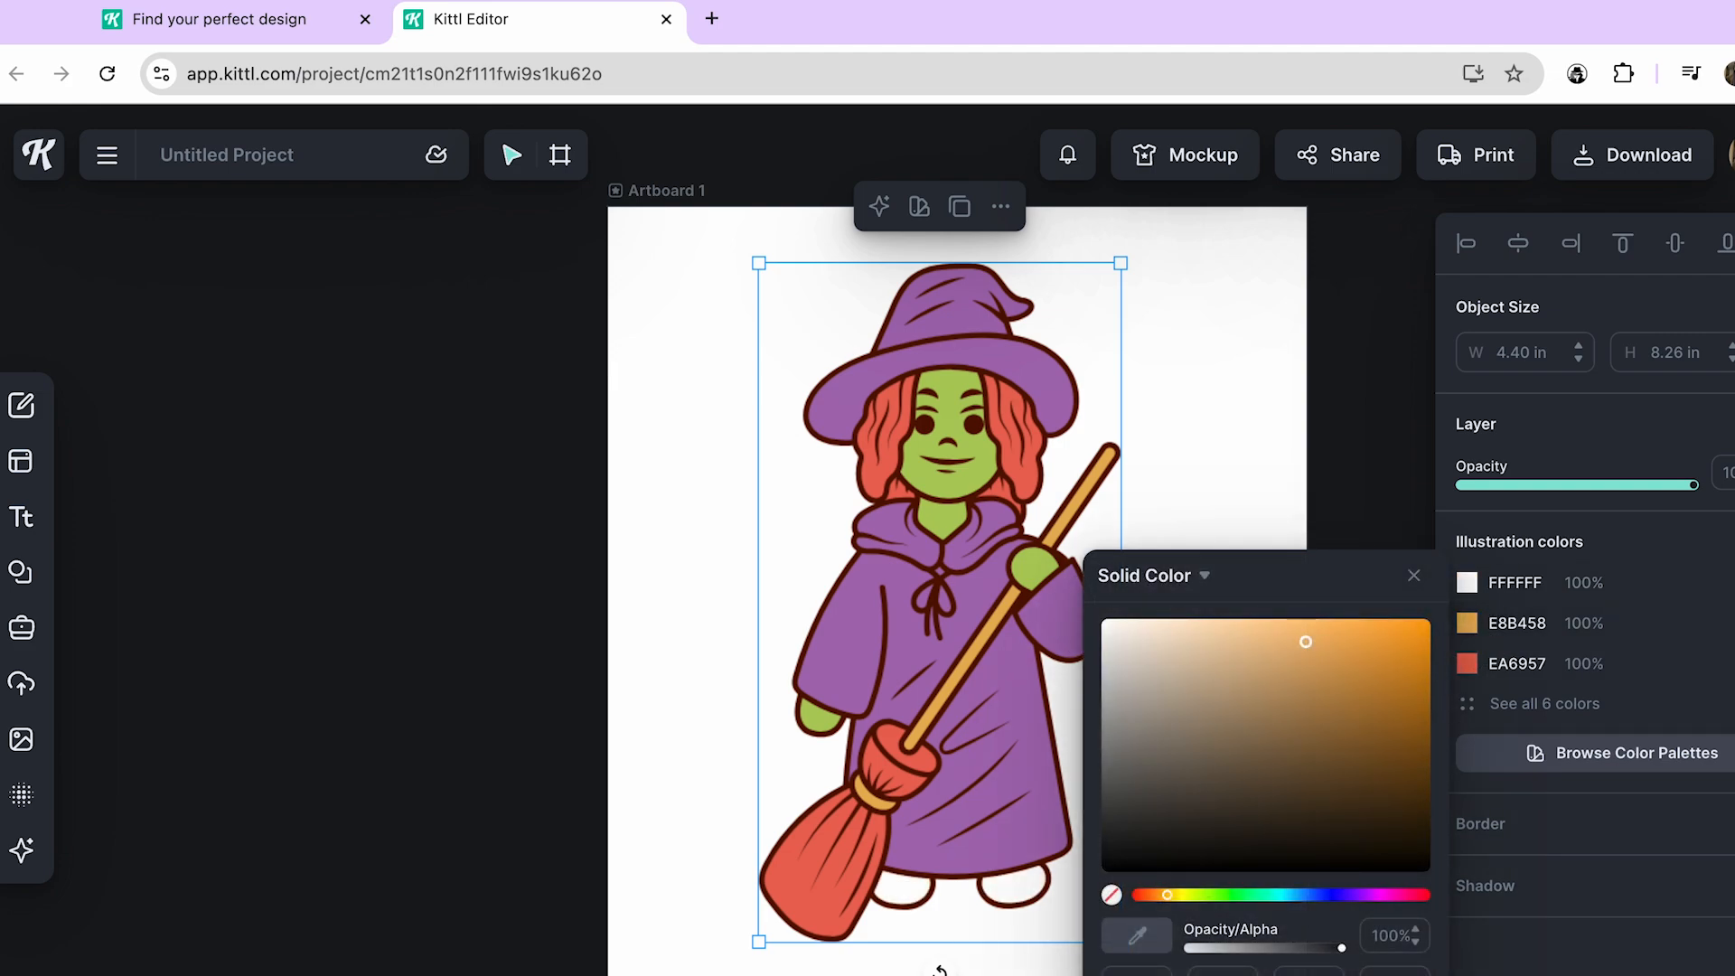
{"action": "left_click_drag", "start_coordinate": [1306, 642], "coordinate": [1102, 620]}
{"action": "left_click", "coordinate": [1487, 671]}
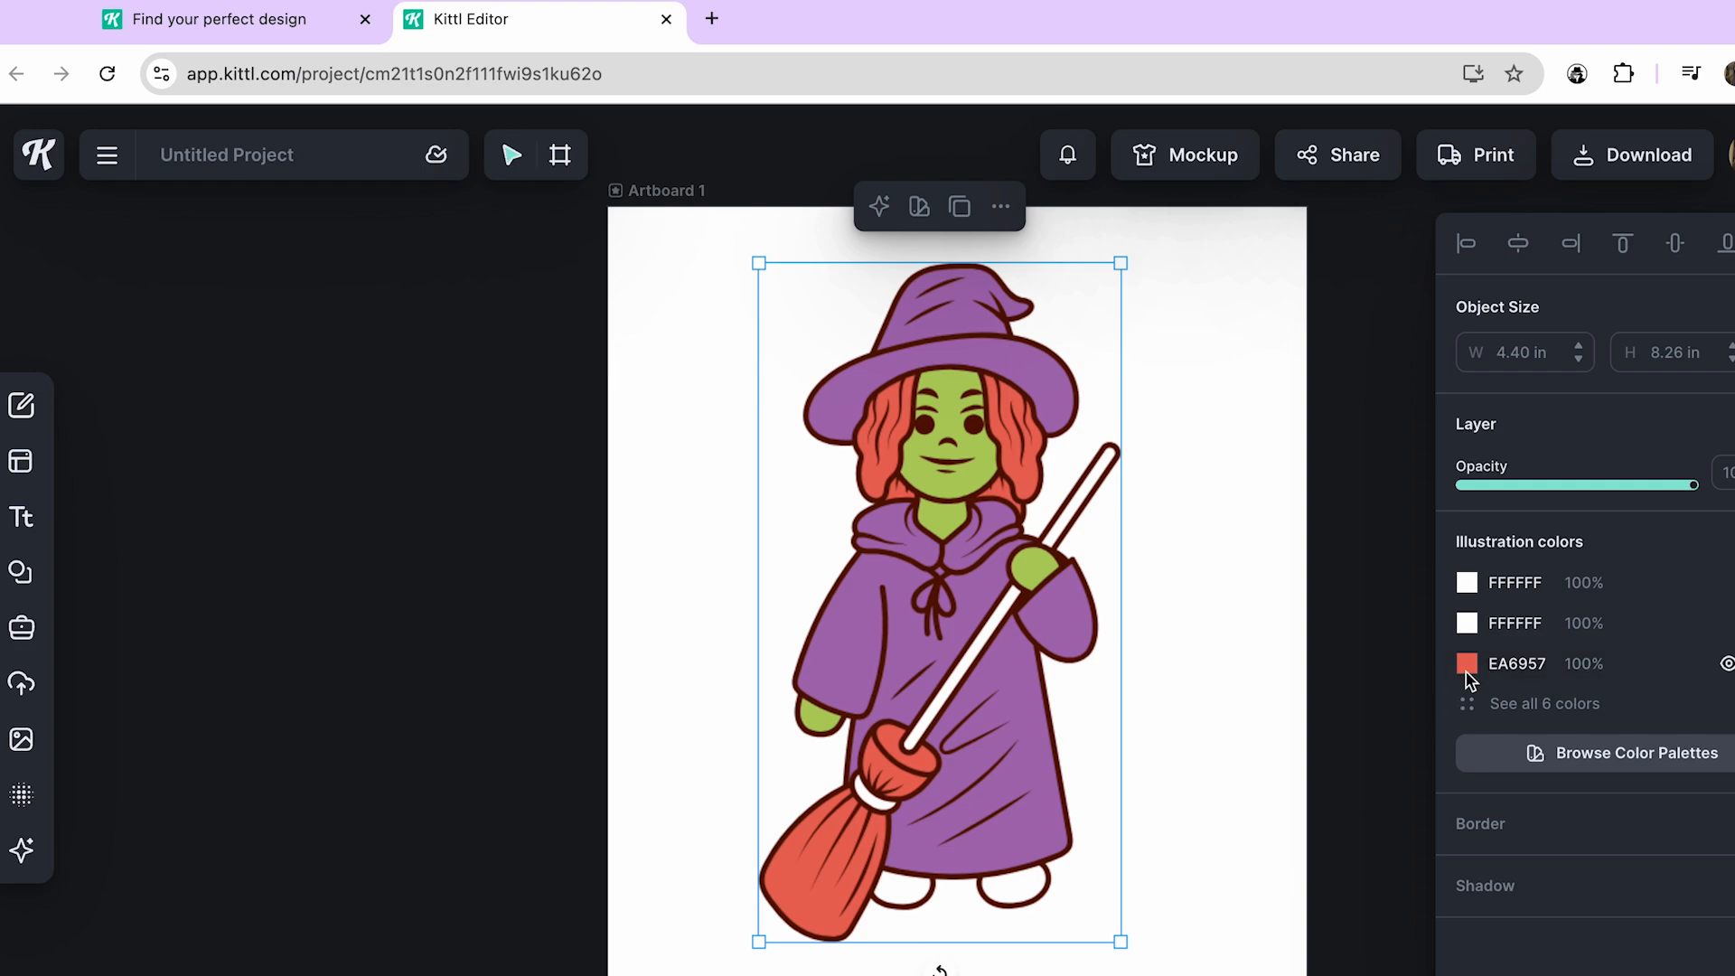
{"action": "left_click", "coordinate": [1468, 664]}
{"action": "left_click", "coordinate": [1250, 973]}
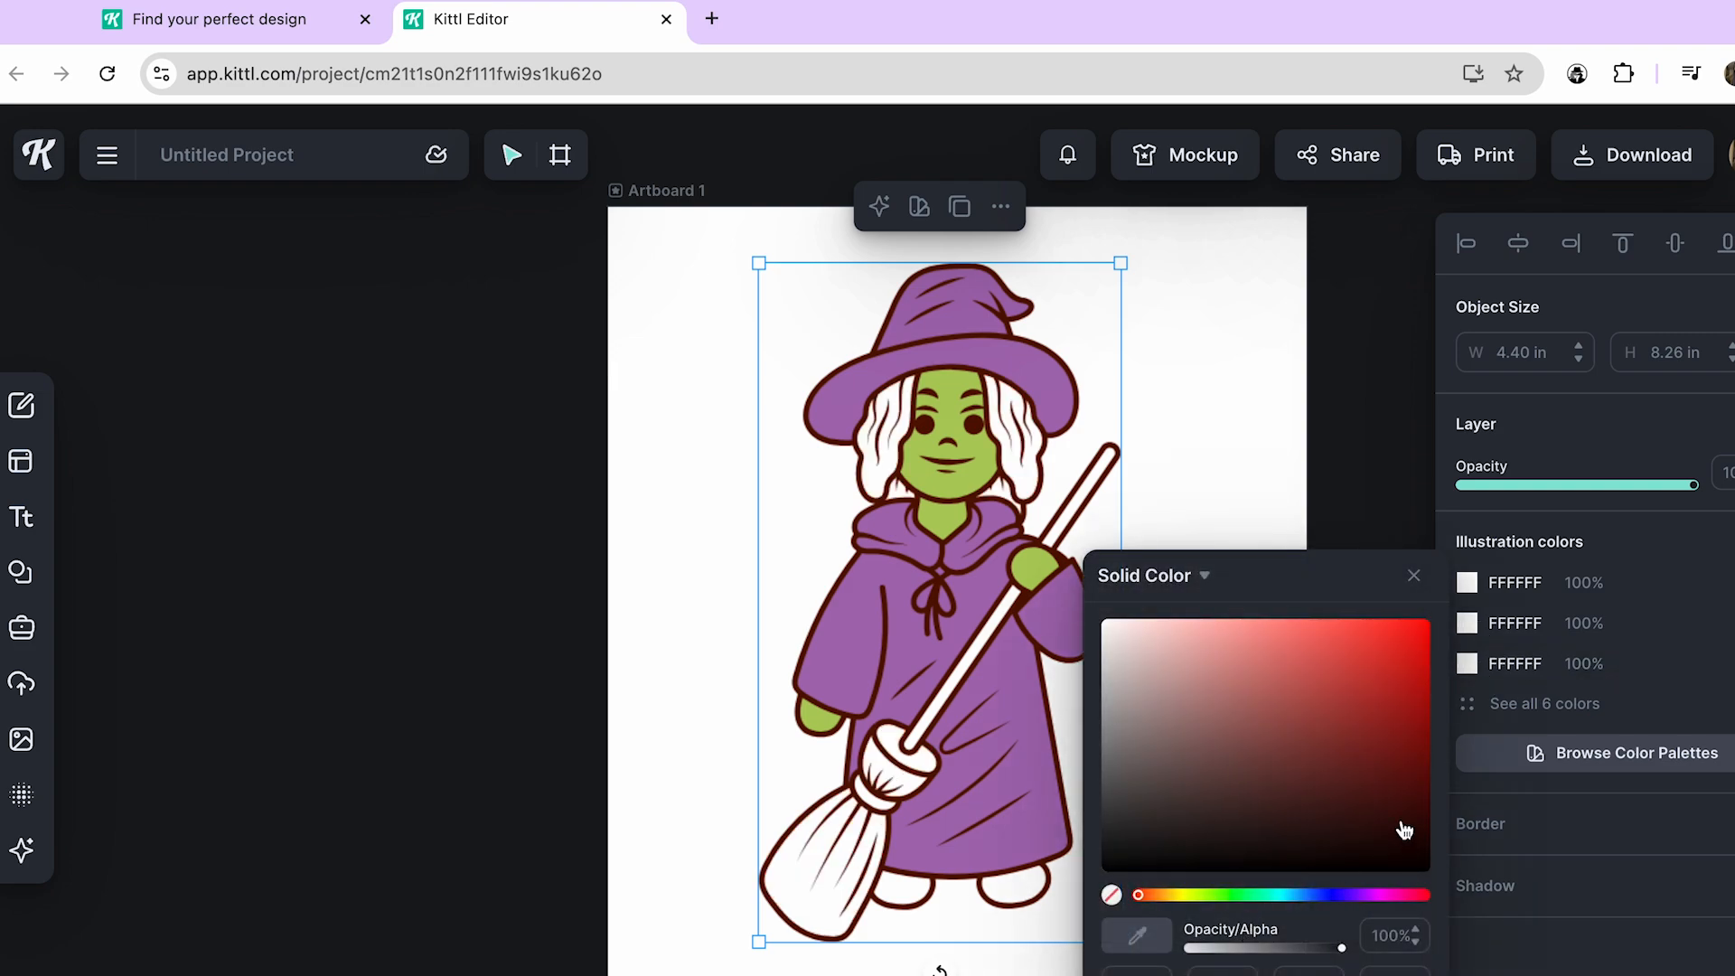
Show all illustration colors and change the green skin and purple clothing to white (FFFFFF).
{"action": "left_click", "coordinate": [1512, 708]}
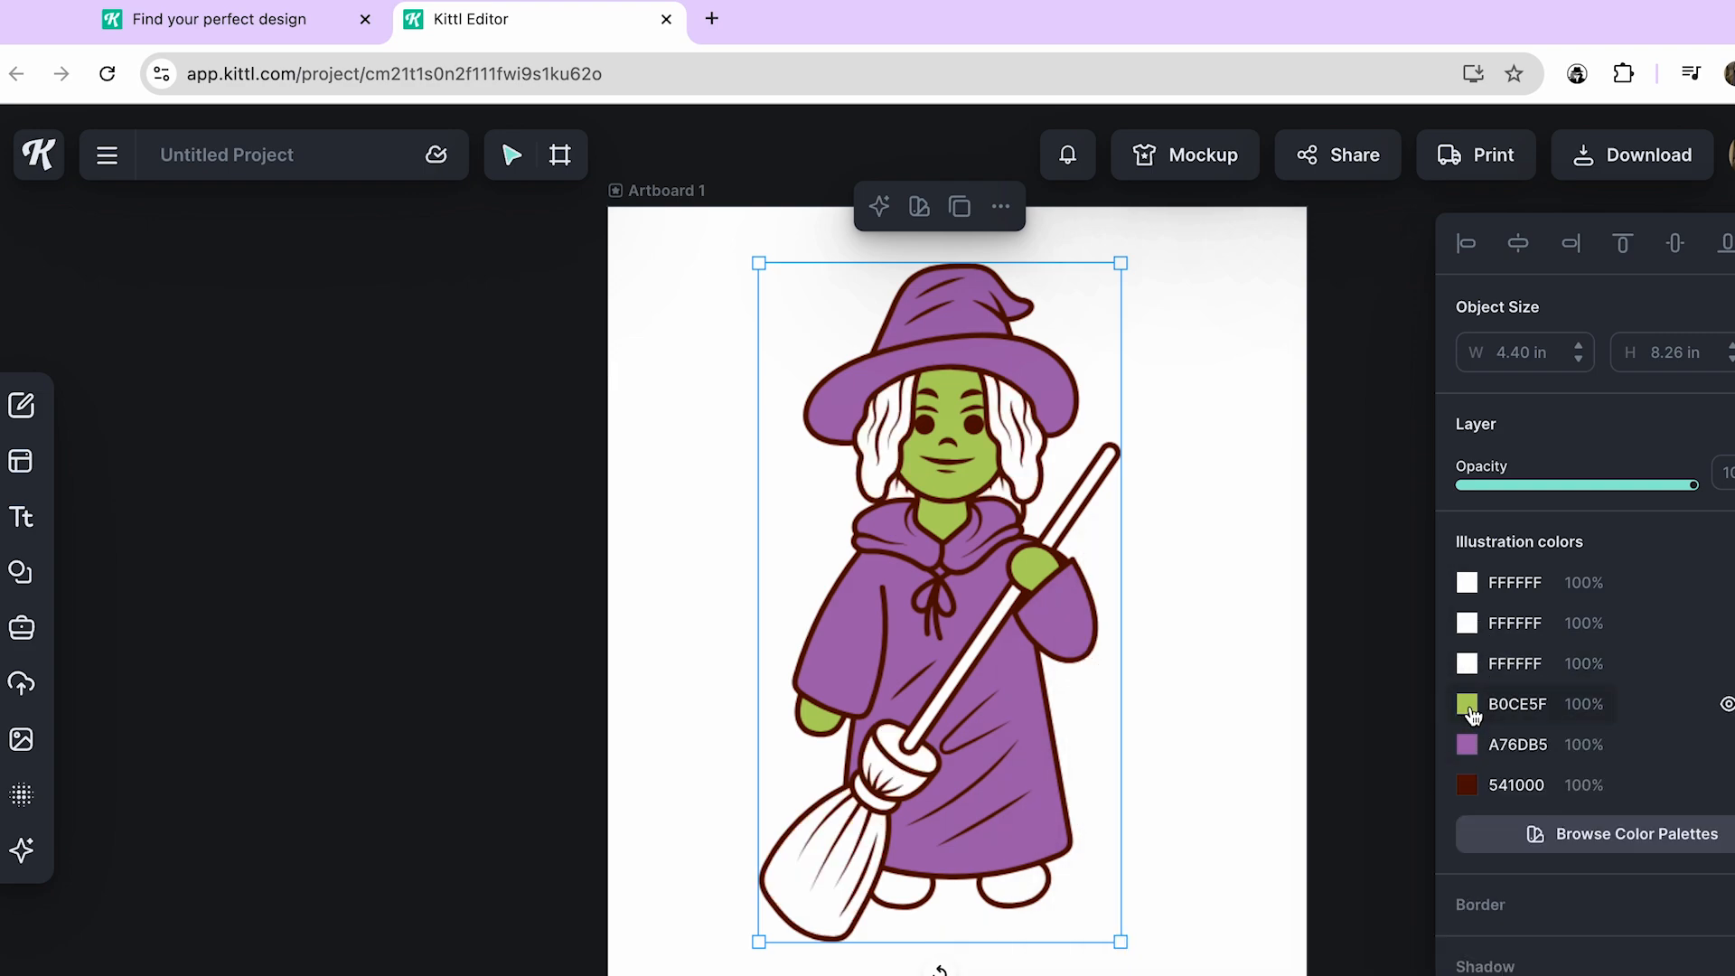
{"action": "left_click", "coordinate": [1468, 704]}
{"action": "left_click", "coordinate": [1250, 973]}
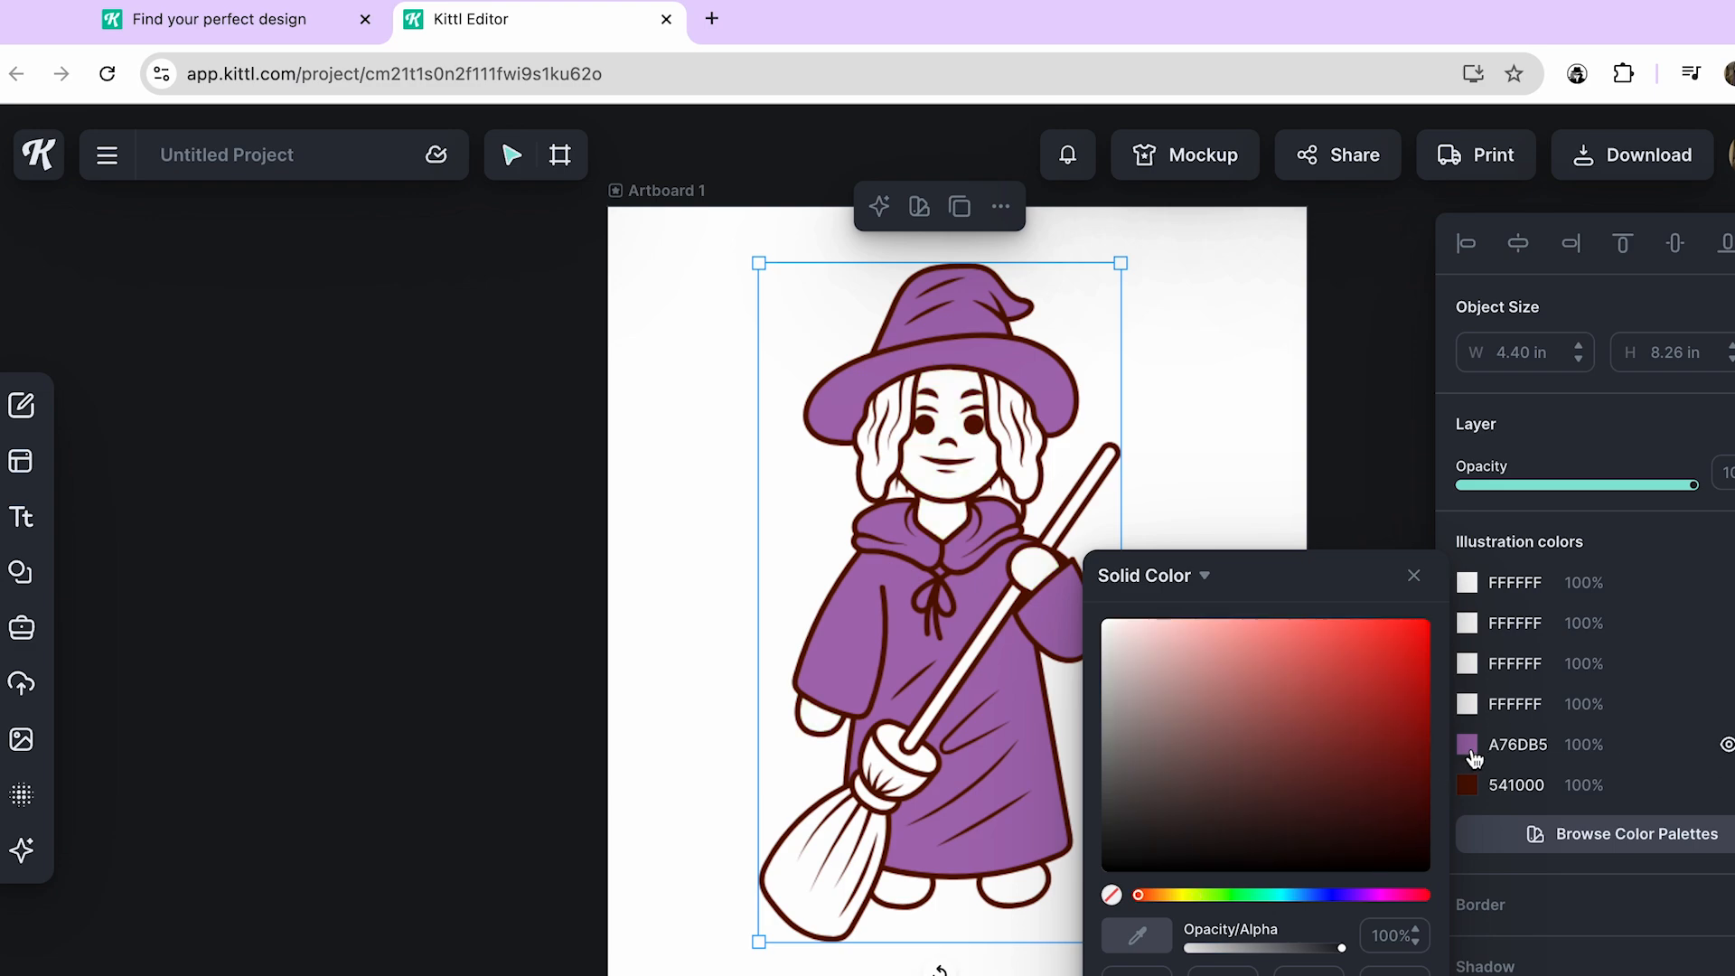
{"action": "left_click", "coordinate": [1468, 744]}
{"action": "left_click", "coordinate": [1234, 973]}
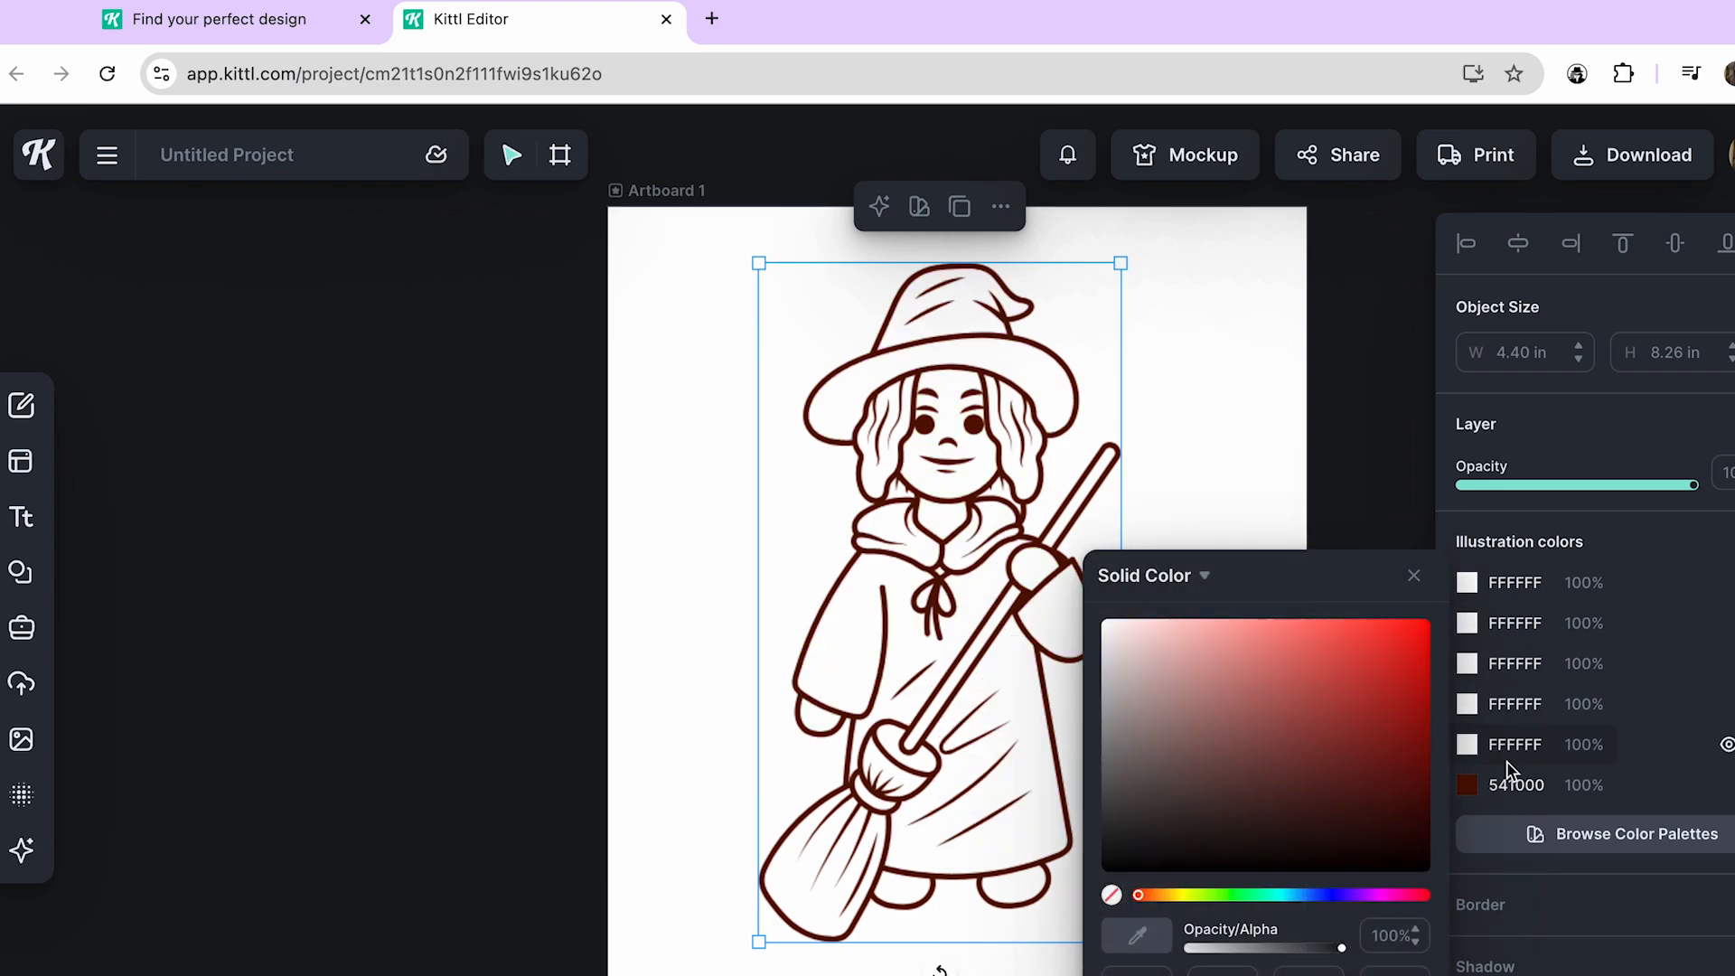
Change the witch's dark red outline color to near-black (050100).
{"action": "left_click", "coordinate": [1468, 787]}
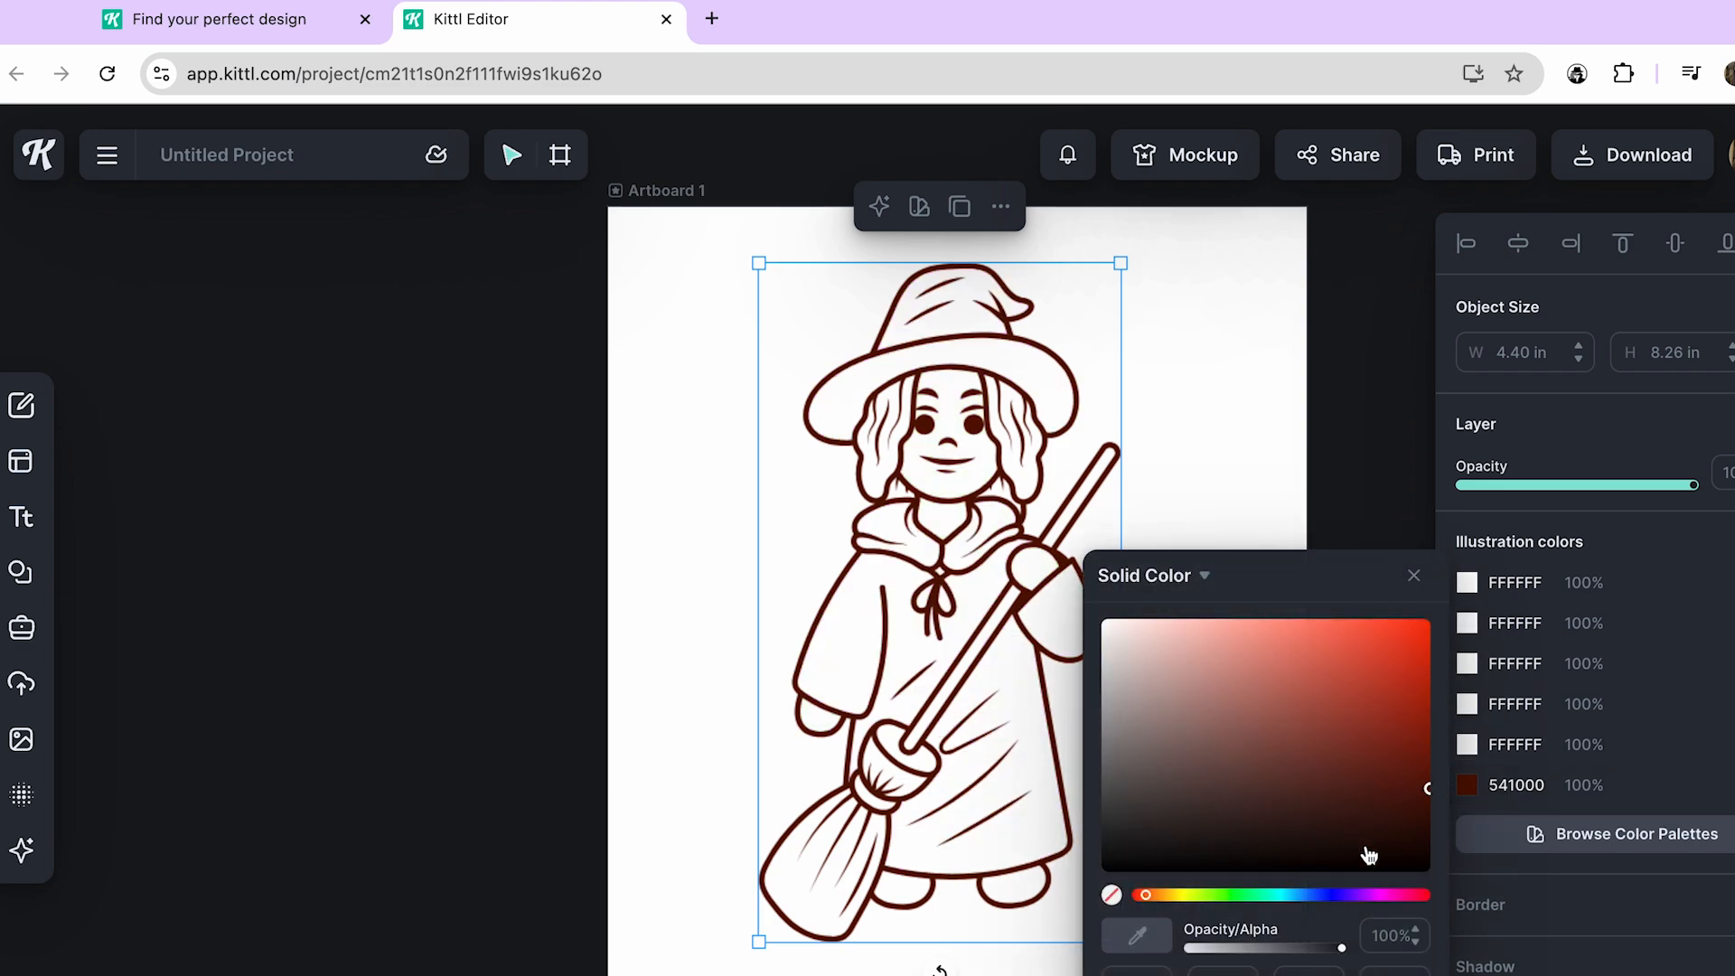
{"action": "left_click", "coordinate": [1414, 870]}
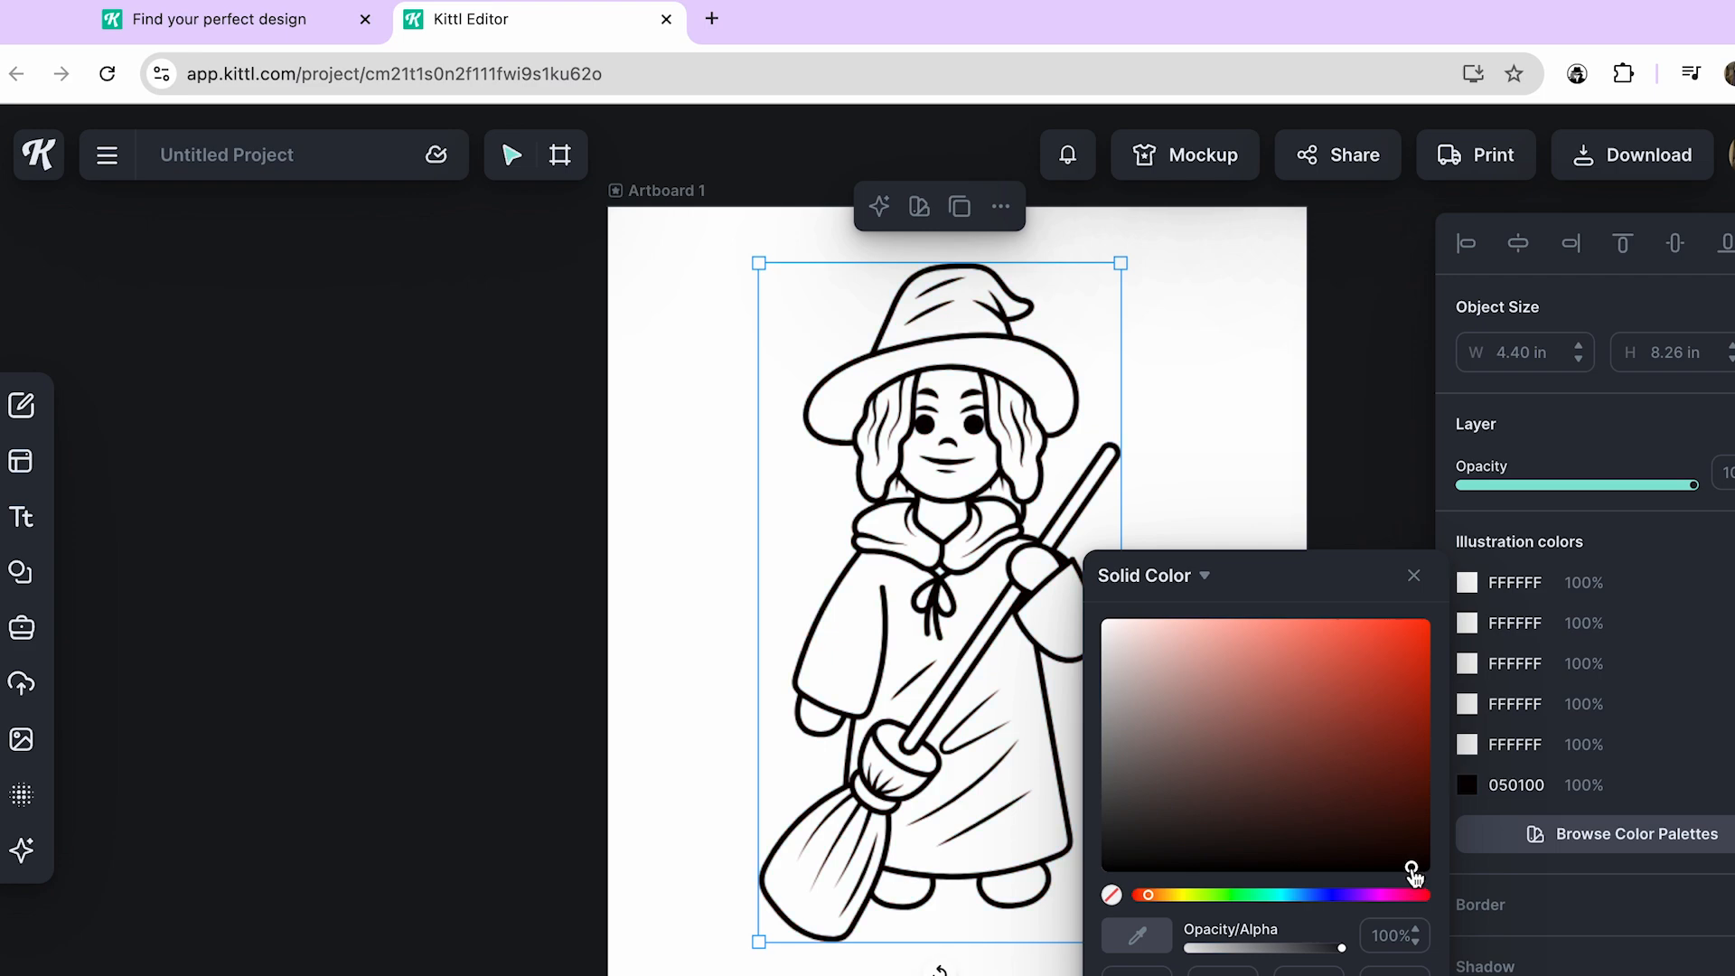
{"action": "left_click", "coordinate": [1352, 439]}
Enlarge the witch outline slightly to about 4.60 by 8.64 in and adjust its position on the artboard.
{"action": "left_click", "coordinate": [816, 301]}
{"action": "left_click_drag", "start_coordinate": [759, 263], "coordinate": [742, 231]}
{"action": "left_click_drag", "start_coordinate": [904, 406], "coordinate": [907, 426]}
{"action": "left_click", "coordinate": [1191, 578]}
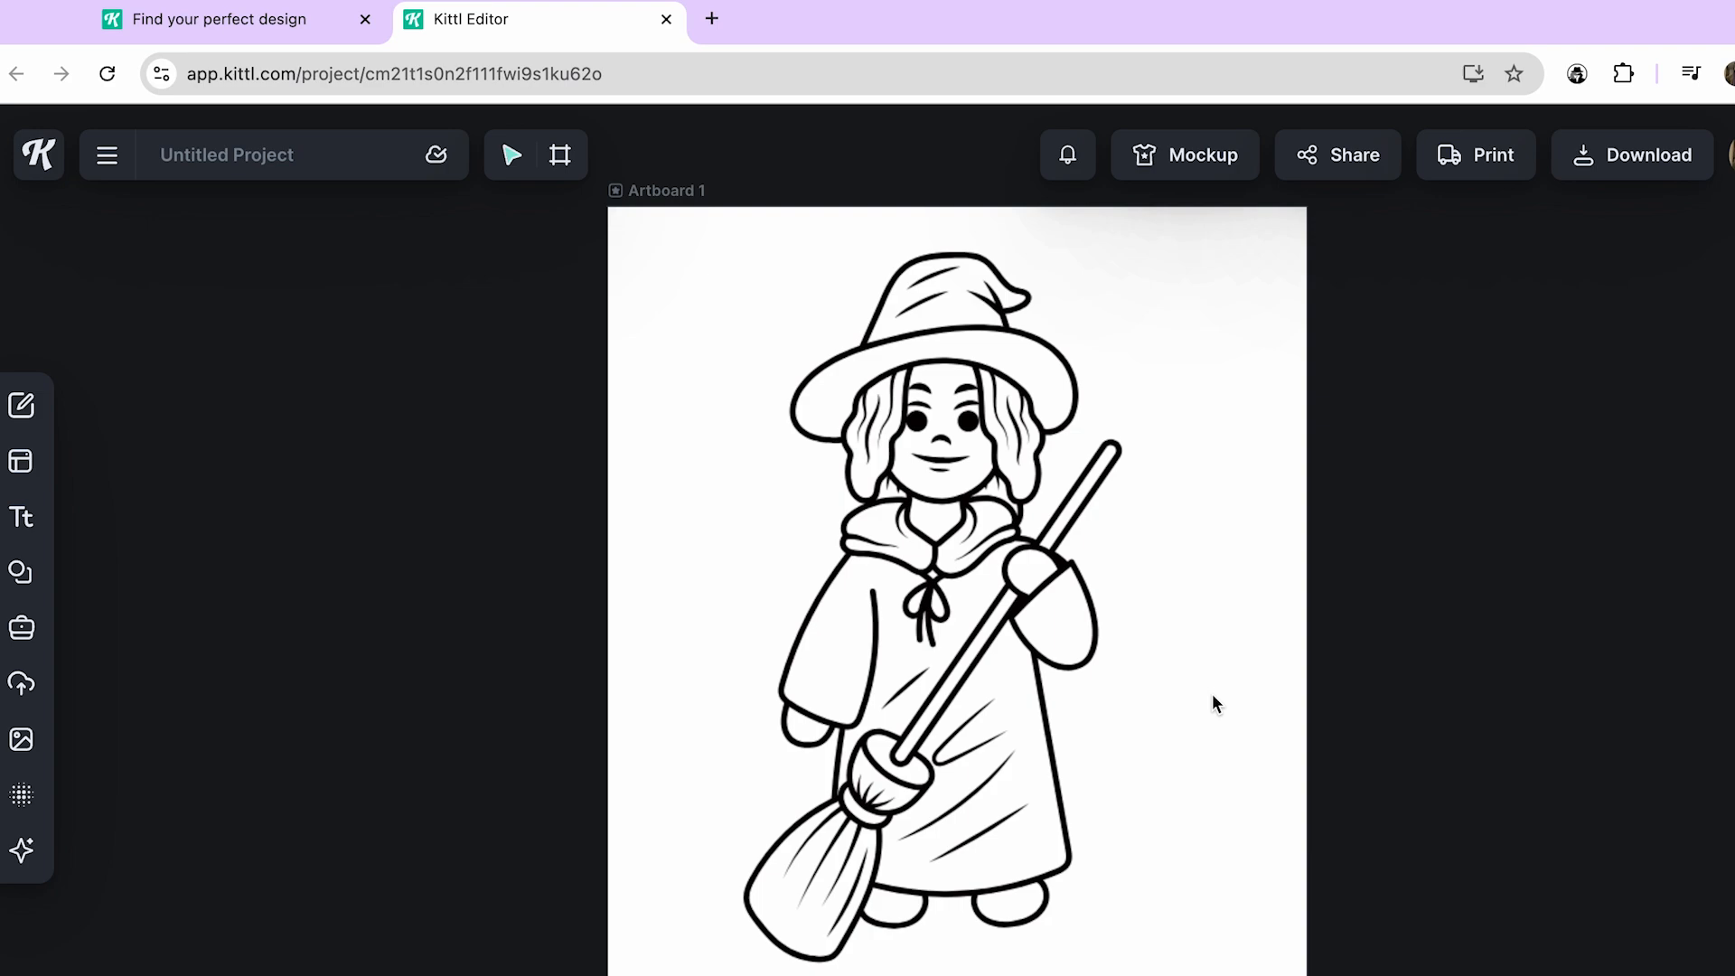
Duplicate the witch artboard and delete the witch from the copy to leave a blank page.
{"action": "scroll", "coordinate": [1213, 695], "scroll_direction": "down", "scroll_amount": 2}
{"action": "left_click", "coordinate": [1026, 671]}
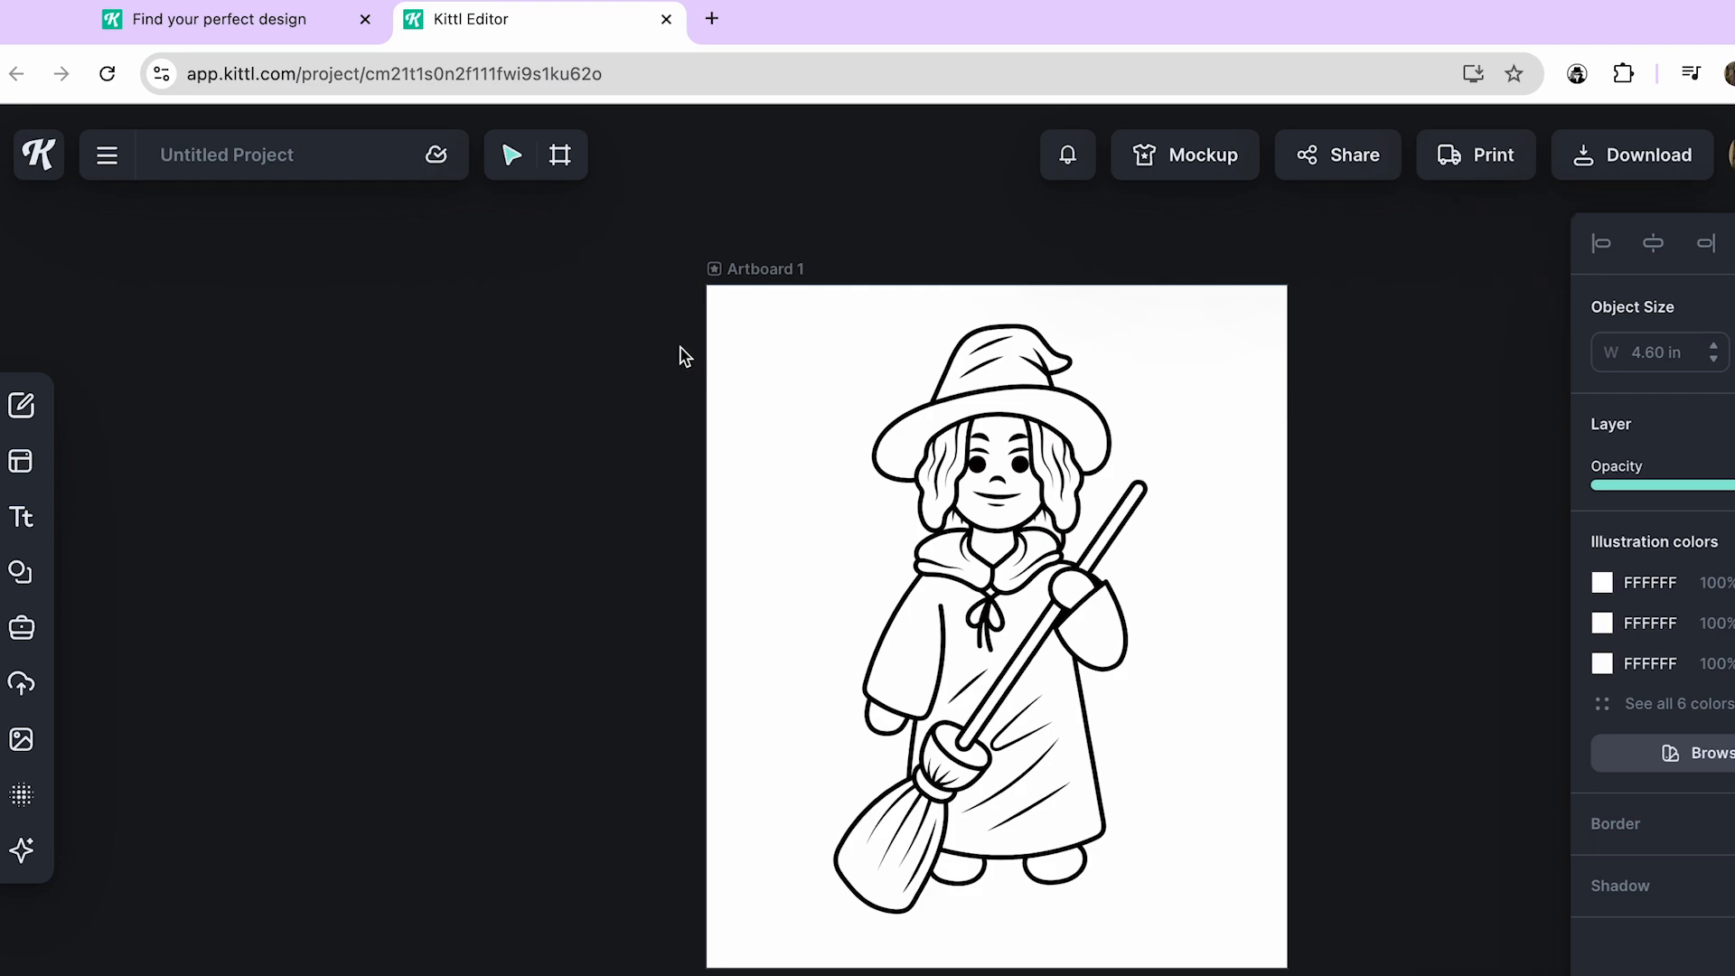
{"action": "left_click_drag", "start_coordinate": [680, 228], "coordinate": [1315, 969]}
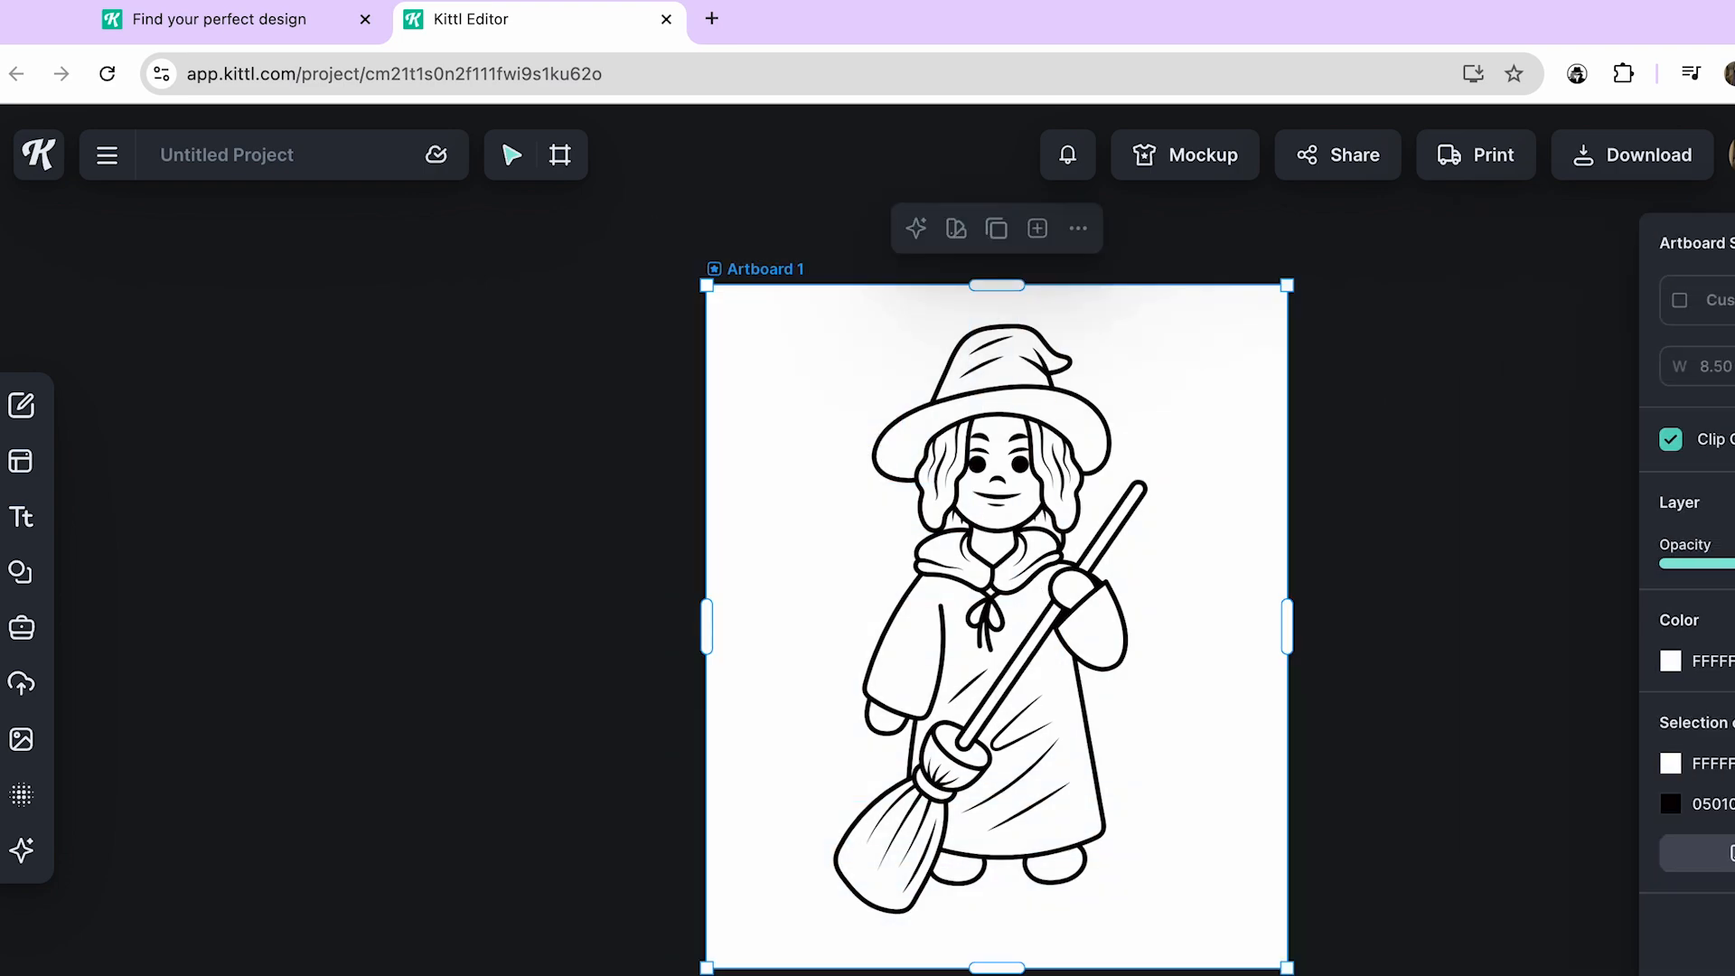
{"action": "key", "text": "super+d"}
{"action": "left_click", "coordinate": [928, 828]}
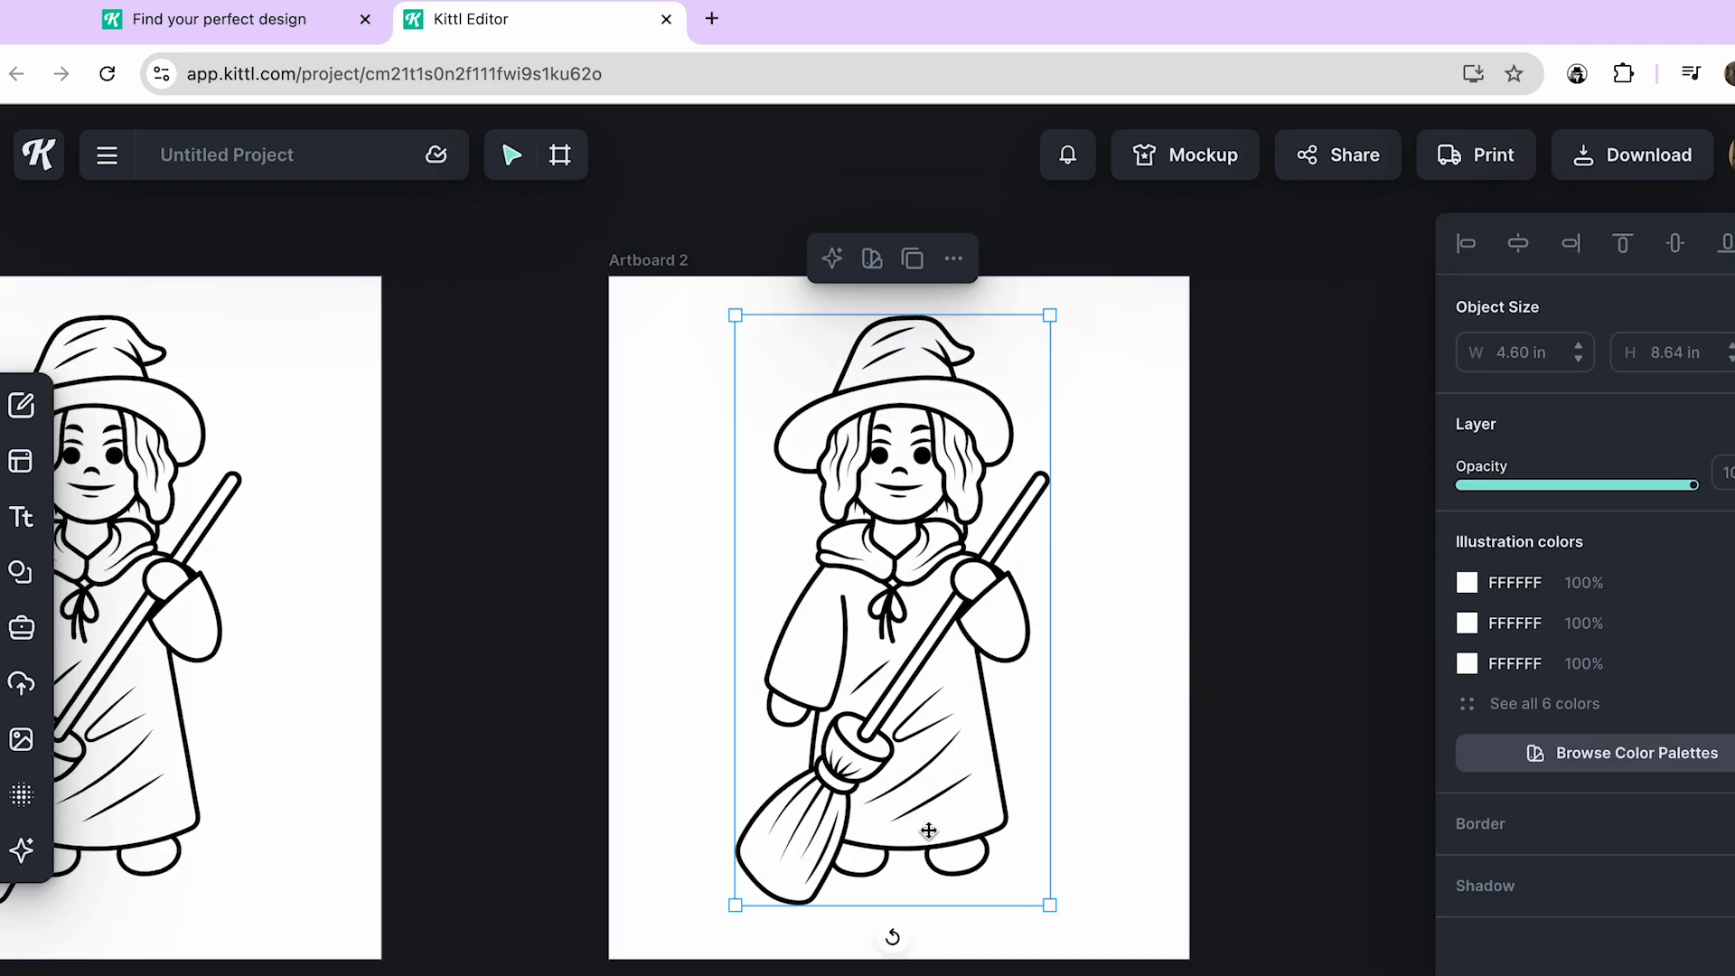
{"action": "key", "text": "Delete"}
Duplicate the blank artboard to make a row of five artboards, and copy the whole row directly below.
{"action": "scroll", "coordinate": [958, 791], "scroll_direction": "down", "scroll_amount": 3}
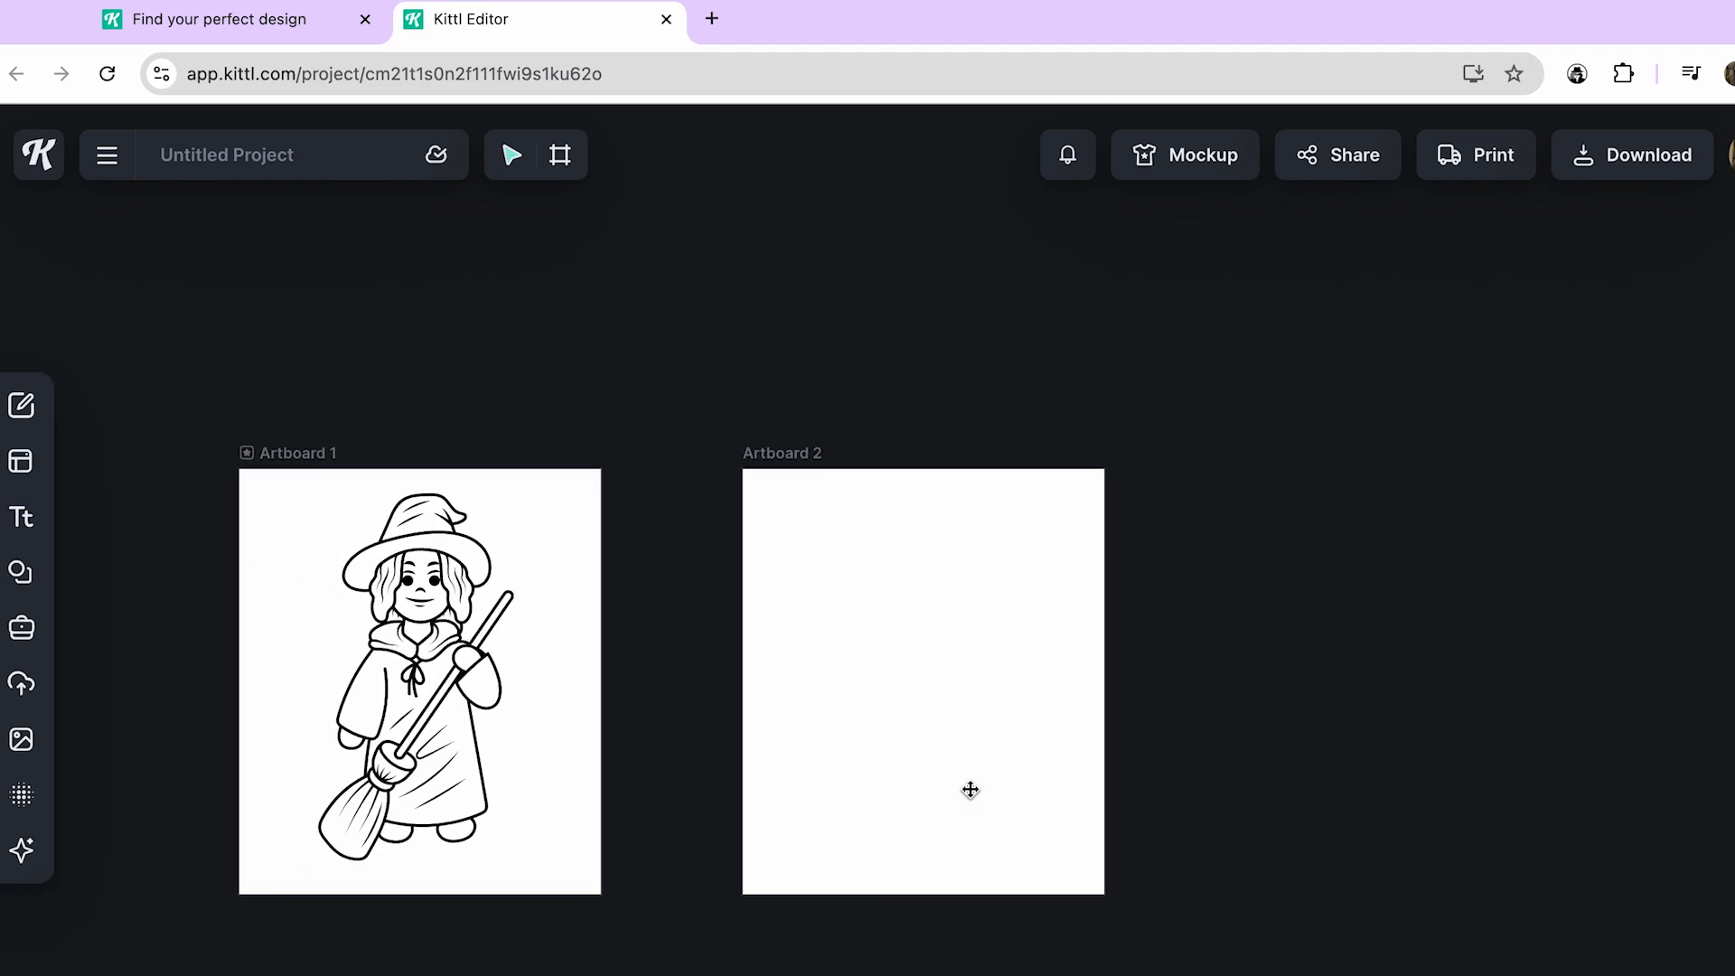
{"action": "left_click_drag", "start_coordinate": [968, 790], "coordinate": [802, 708]}
{"action": "left_click_drag", "start_coordinate": [215, 396], "coordinate": [1062, 957]}
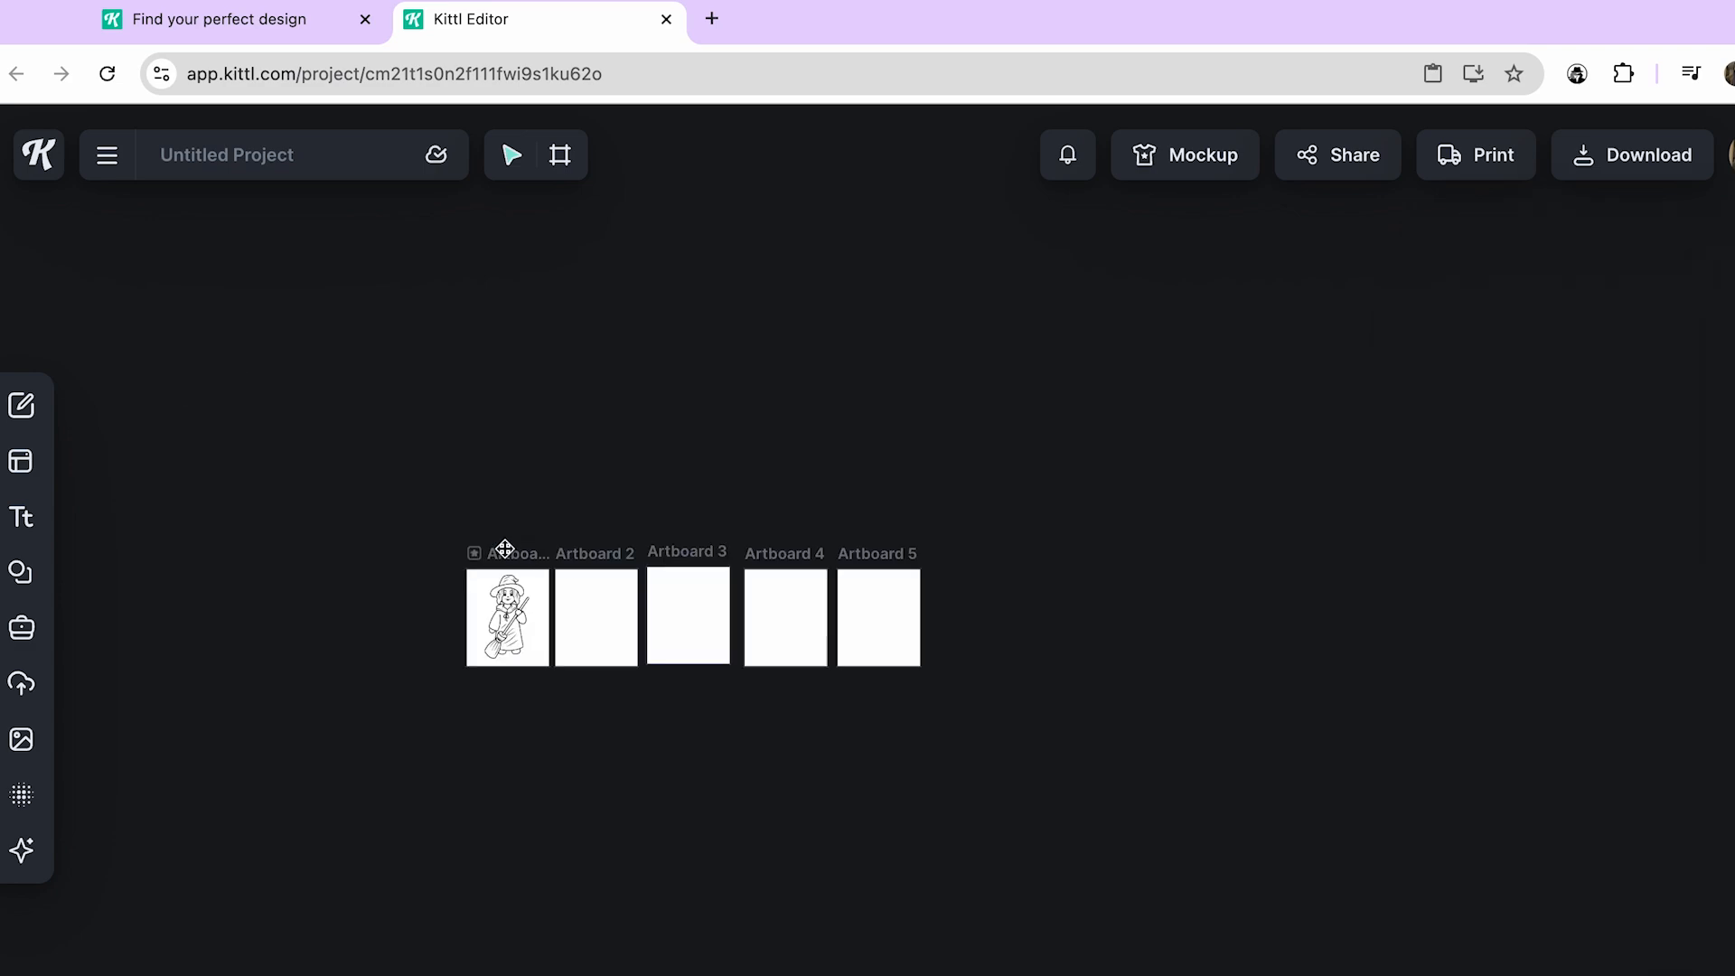
{"action": "left_click_drag", "start_coordinate": [406, 528], "coordinate": [480, 759]}
{"action": "key", "text": "ctrl+d"}
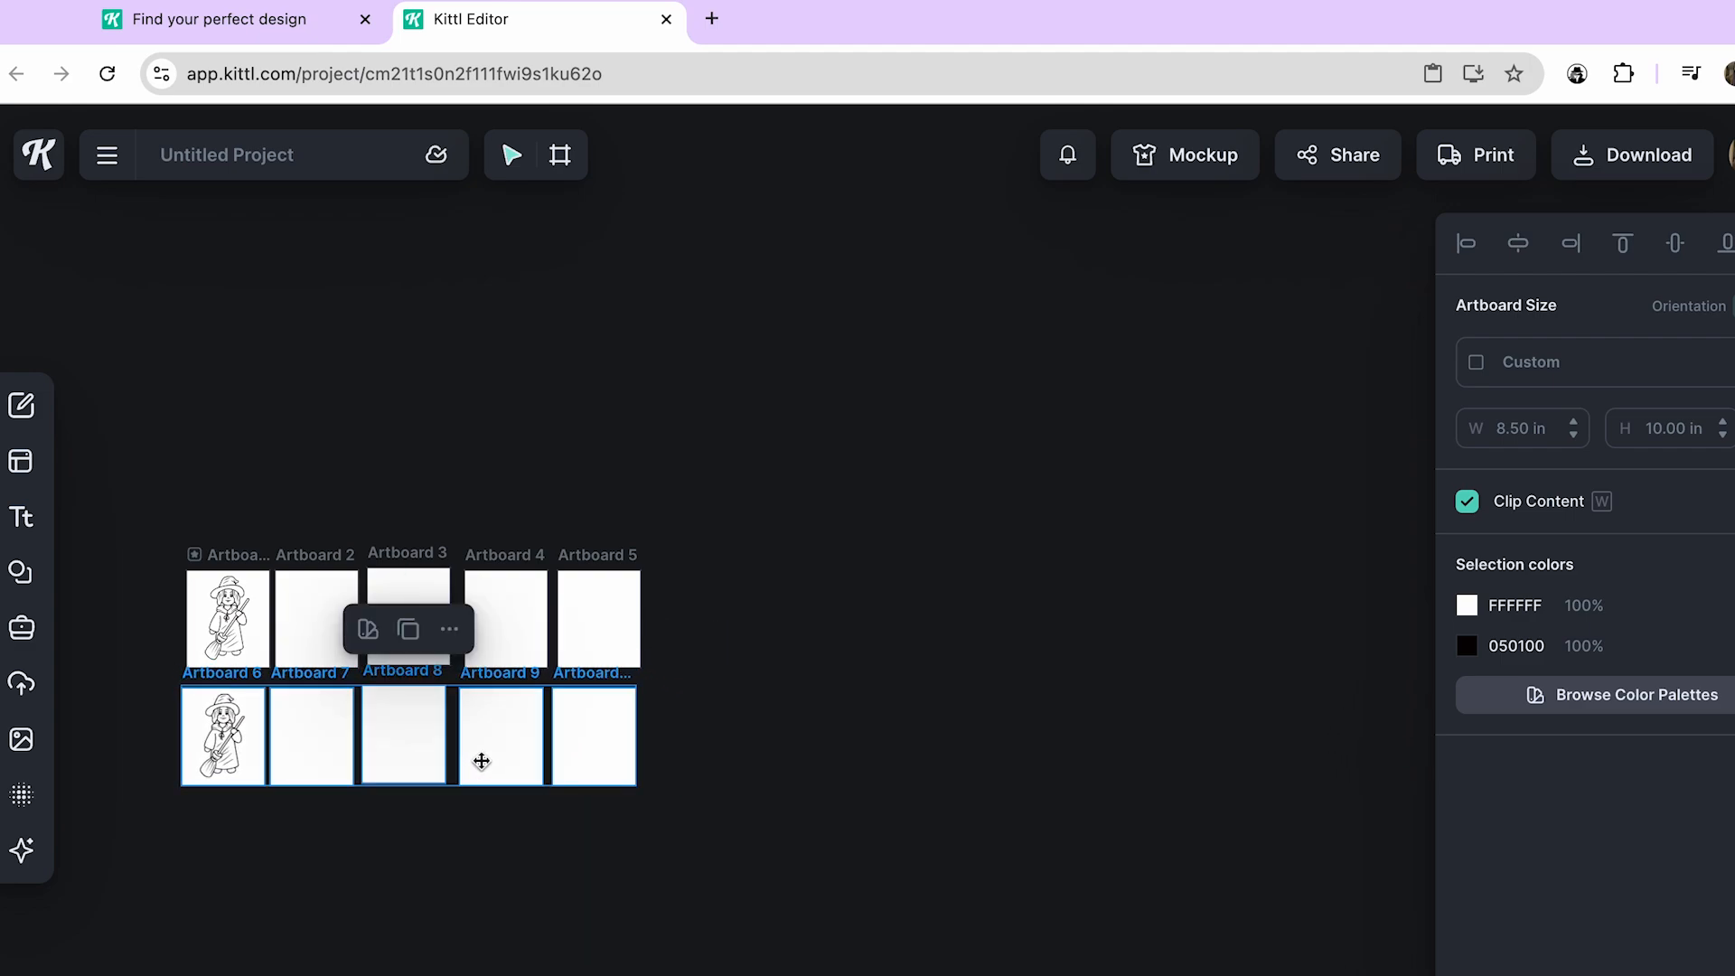
Delete the duplicate witch from the first artboard of the lower row.
{"action": "left_click", "coordinate": [263, 790]}
{"action": "left_click", "coordinate": [212, 732]}
{"action": "key", "text": "Delete"}
Set the AI Image Generator to Turbo mode and enter the prompt "Create an outline of a cute ghost".
{"action": "scroll", "coordinate": [213, 729], "scroll_direction": "up", "scroll_amount": 10}
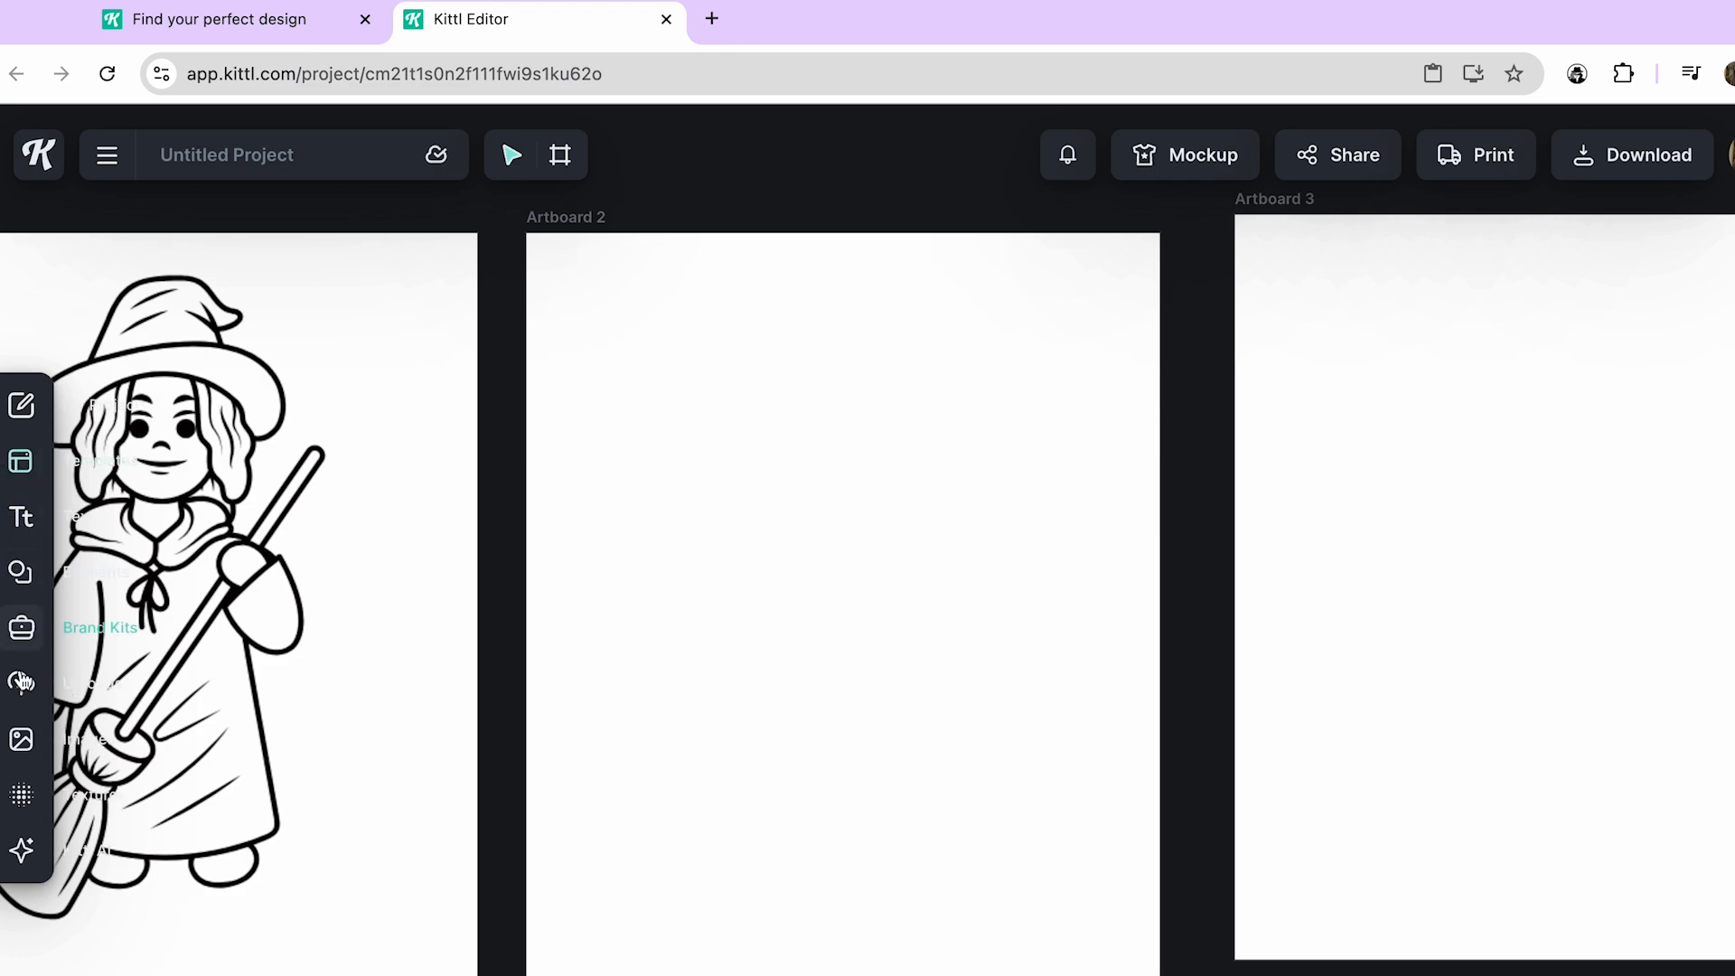
{"action": "left_click", "coordinate": [20, 854]}
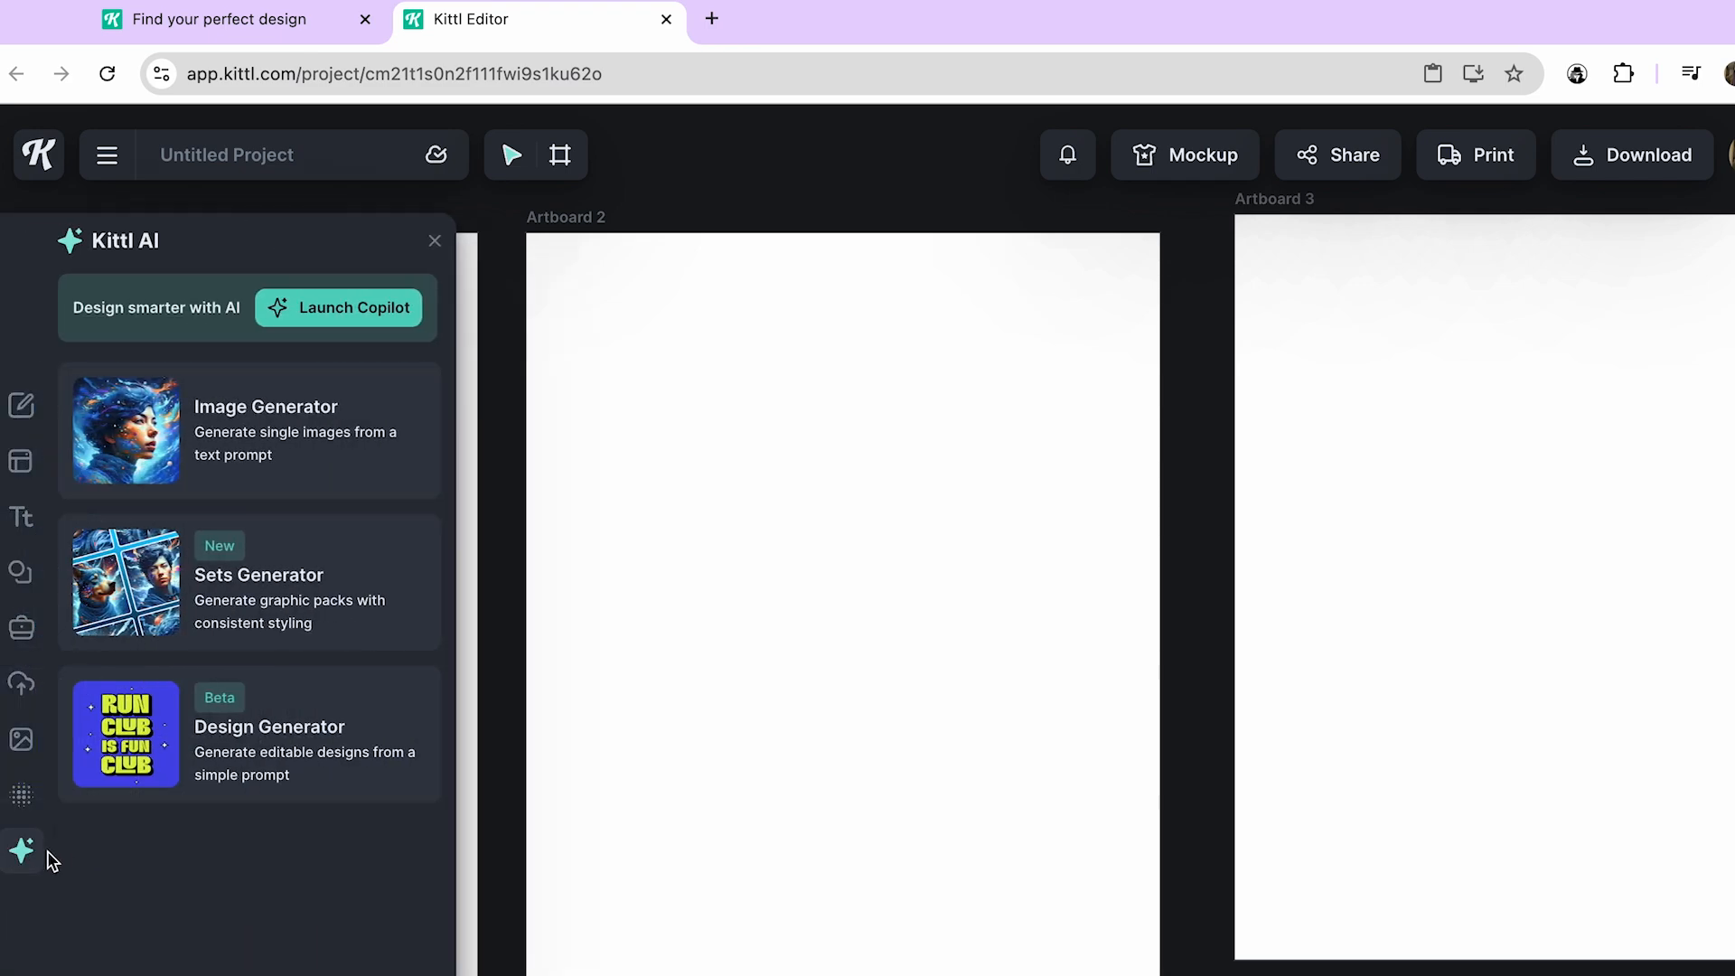
{"action": "left_click", "coordinate": [284, 435]}
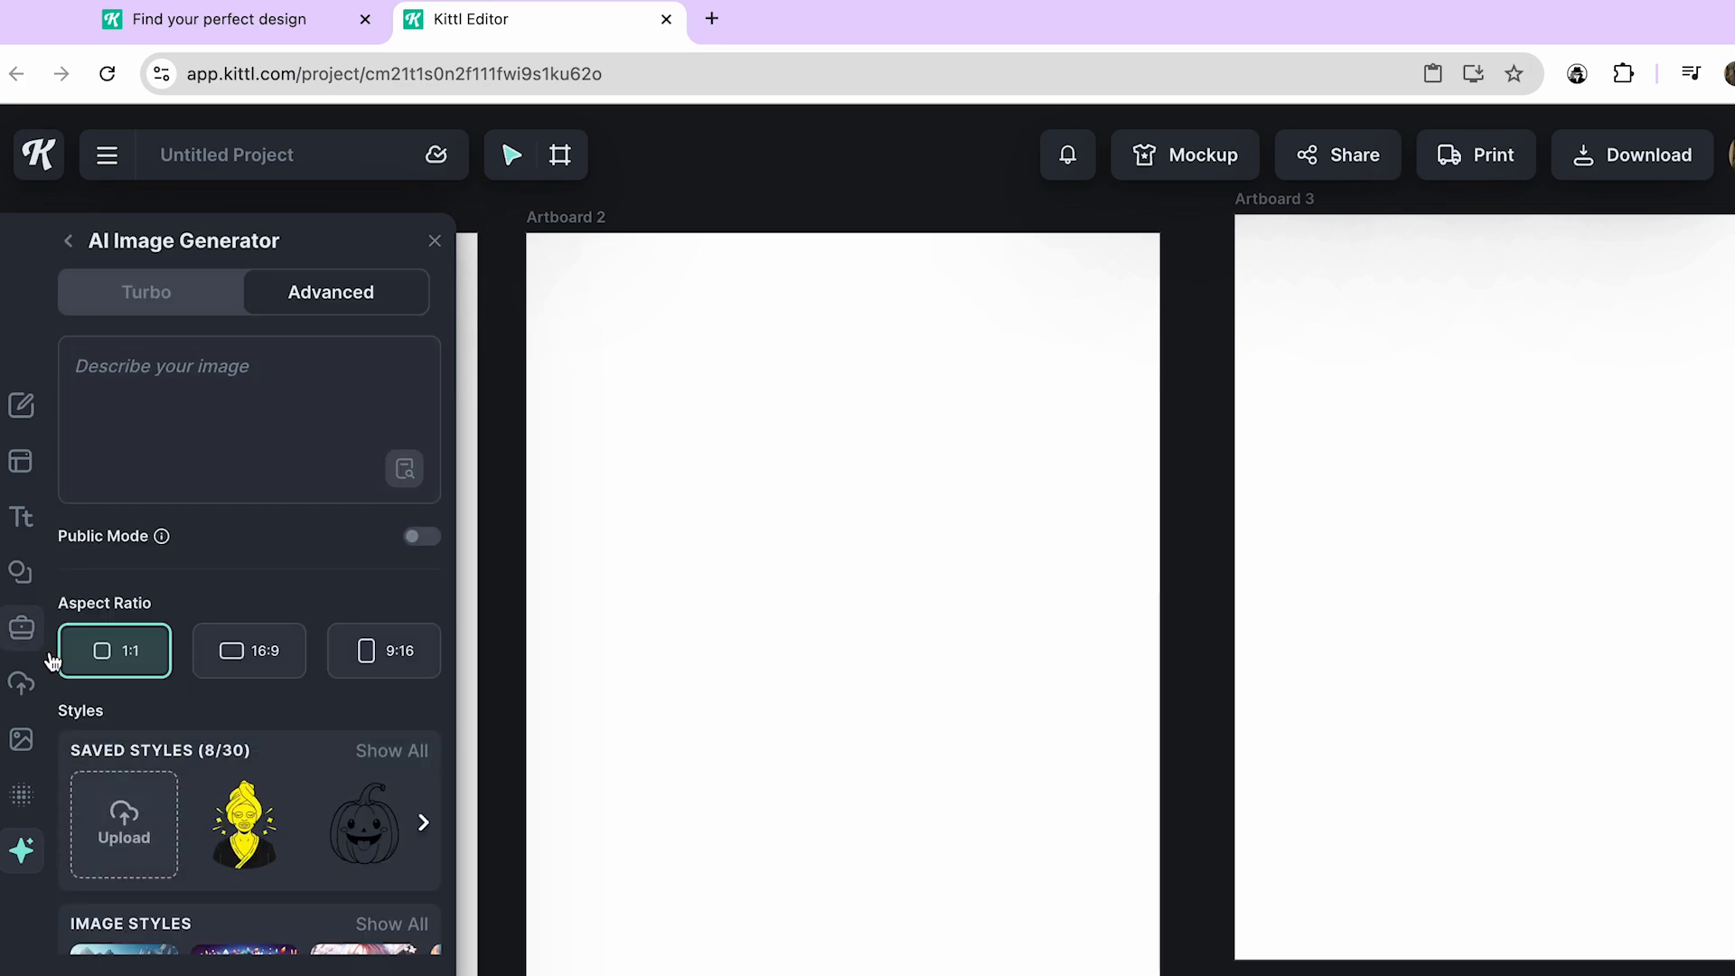
{"action": "left_click", "coordinate": [150, 301]}
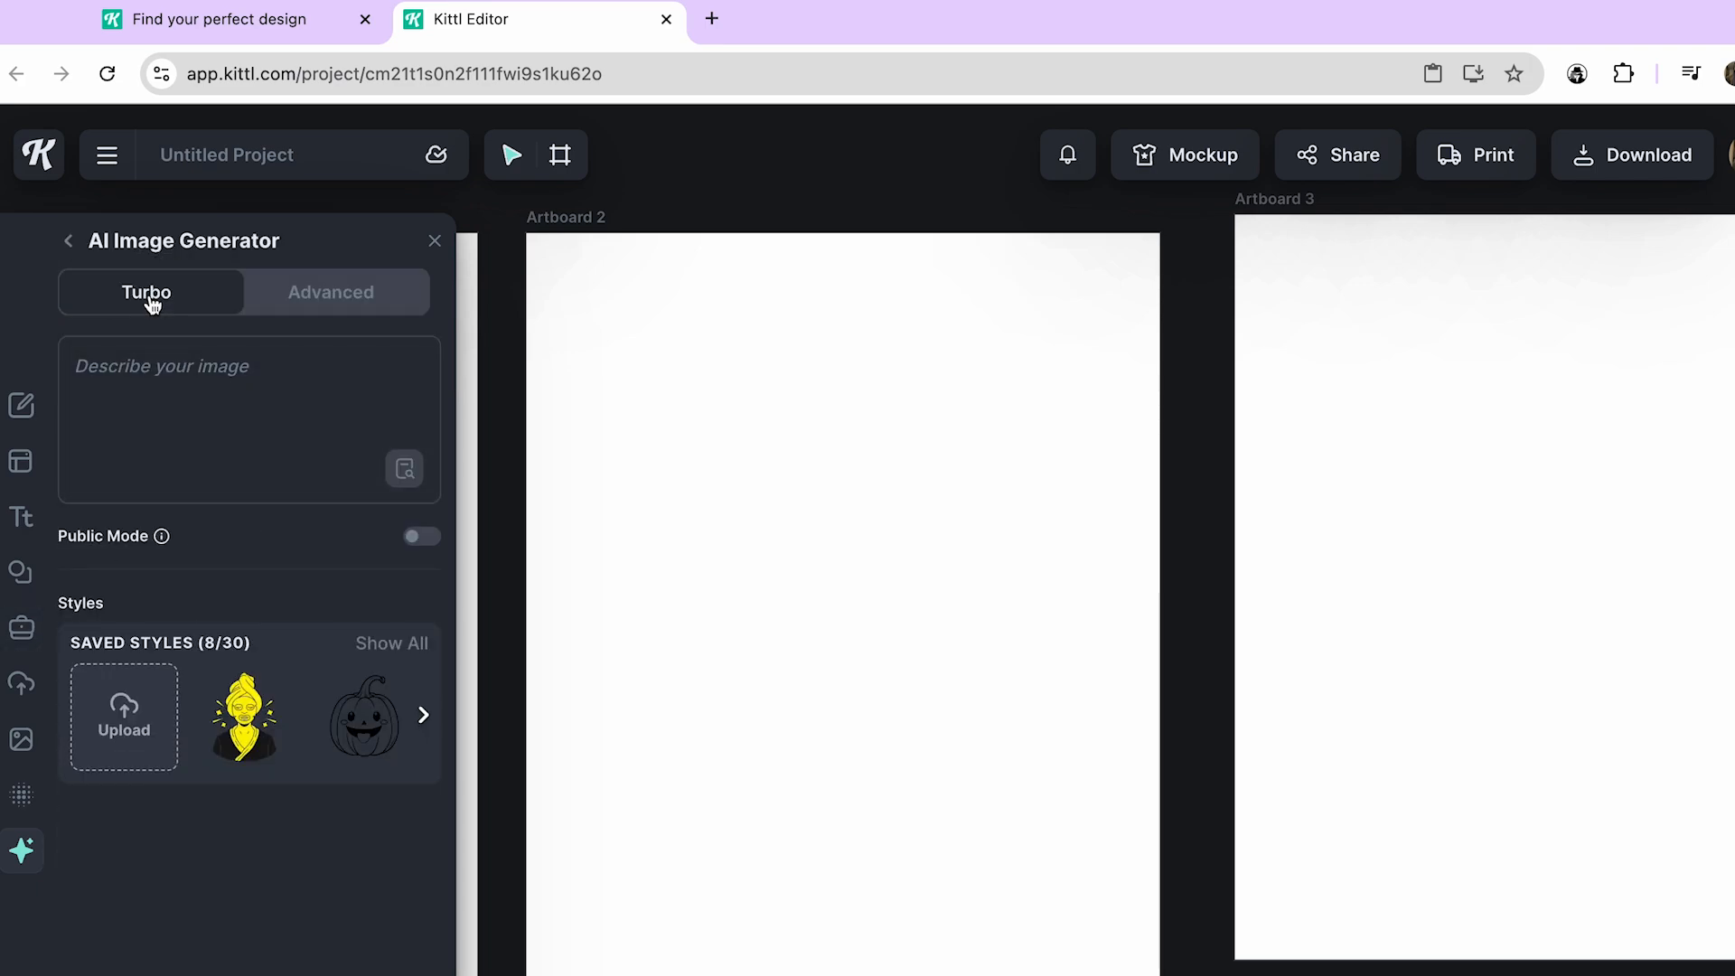
{"action": "left_click", "coordinate": [188, 460]}
{"action": "type", "text": "Create an outline of a cute ghost"}
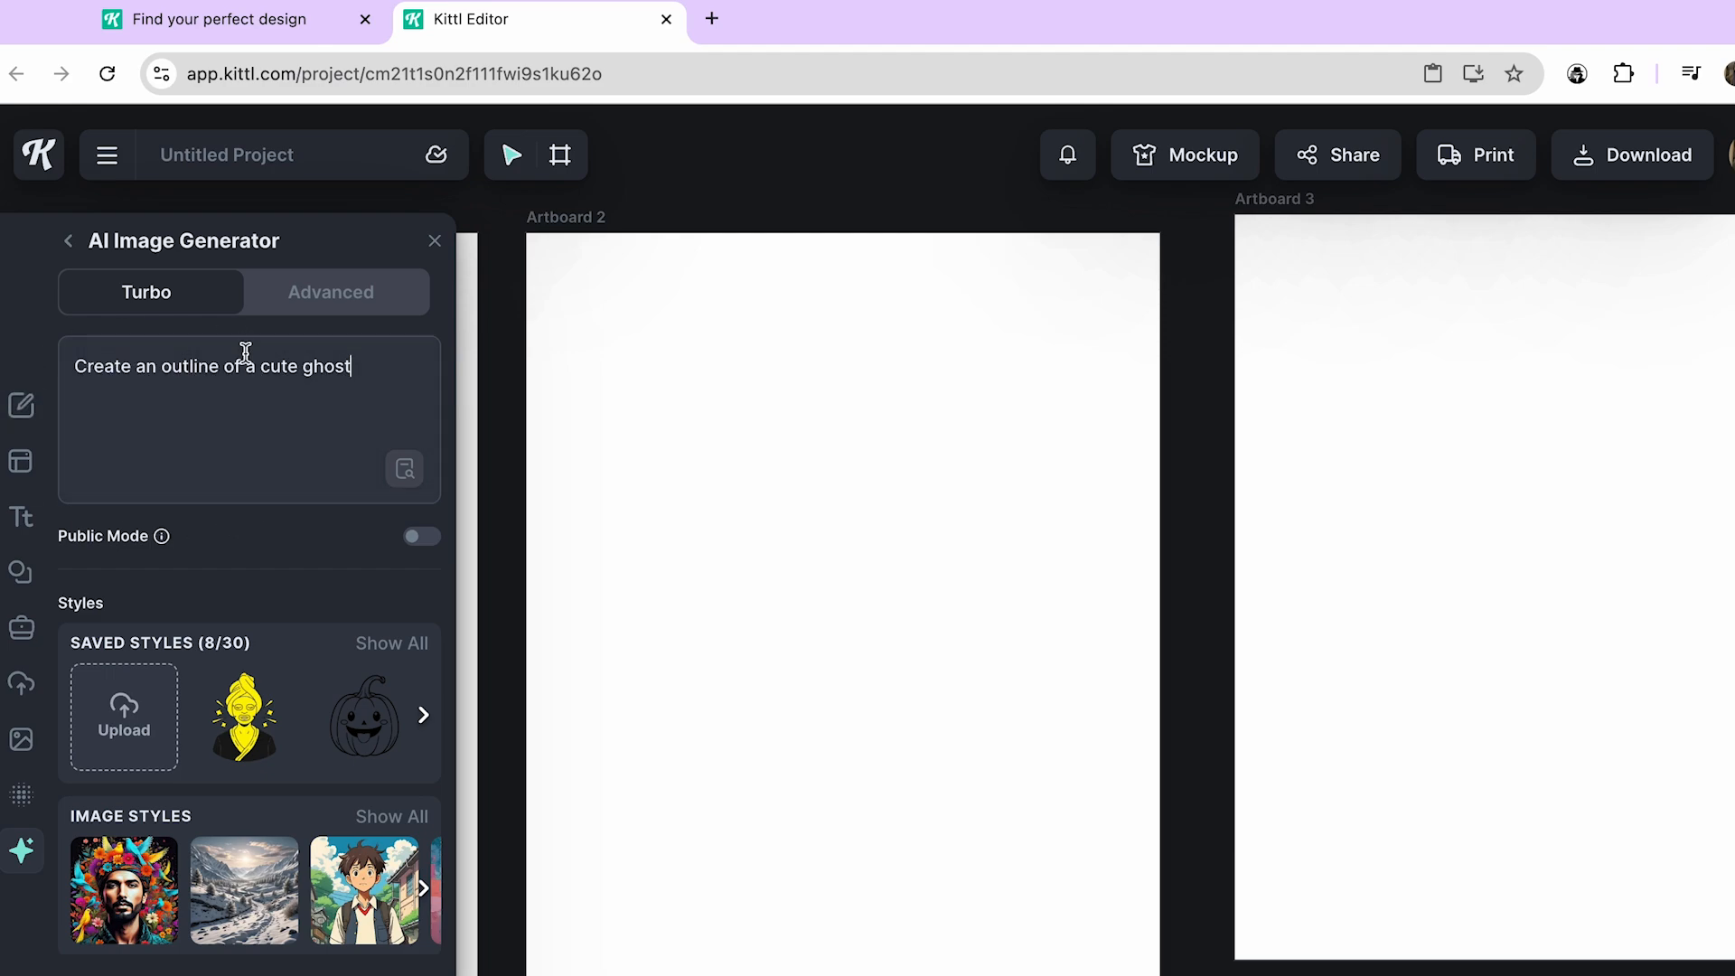
Look through the saved, image, clipart and vector styles available in the AI Image Generator.
{"action": "scroll", "coordinate": [268, 447], "scroll_direction": "down", "scroll_amount": 4}
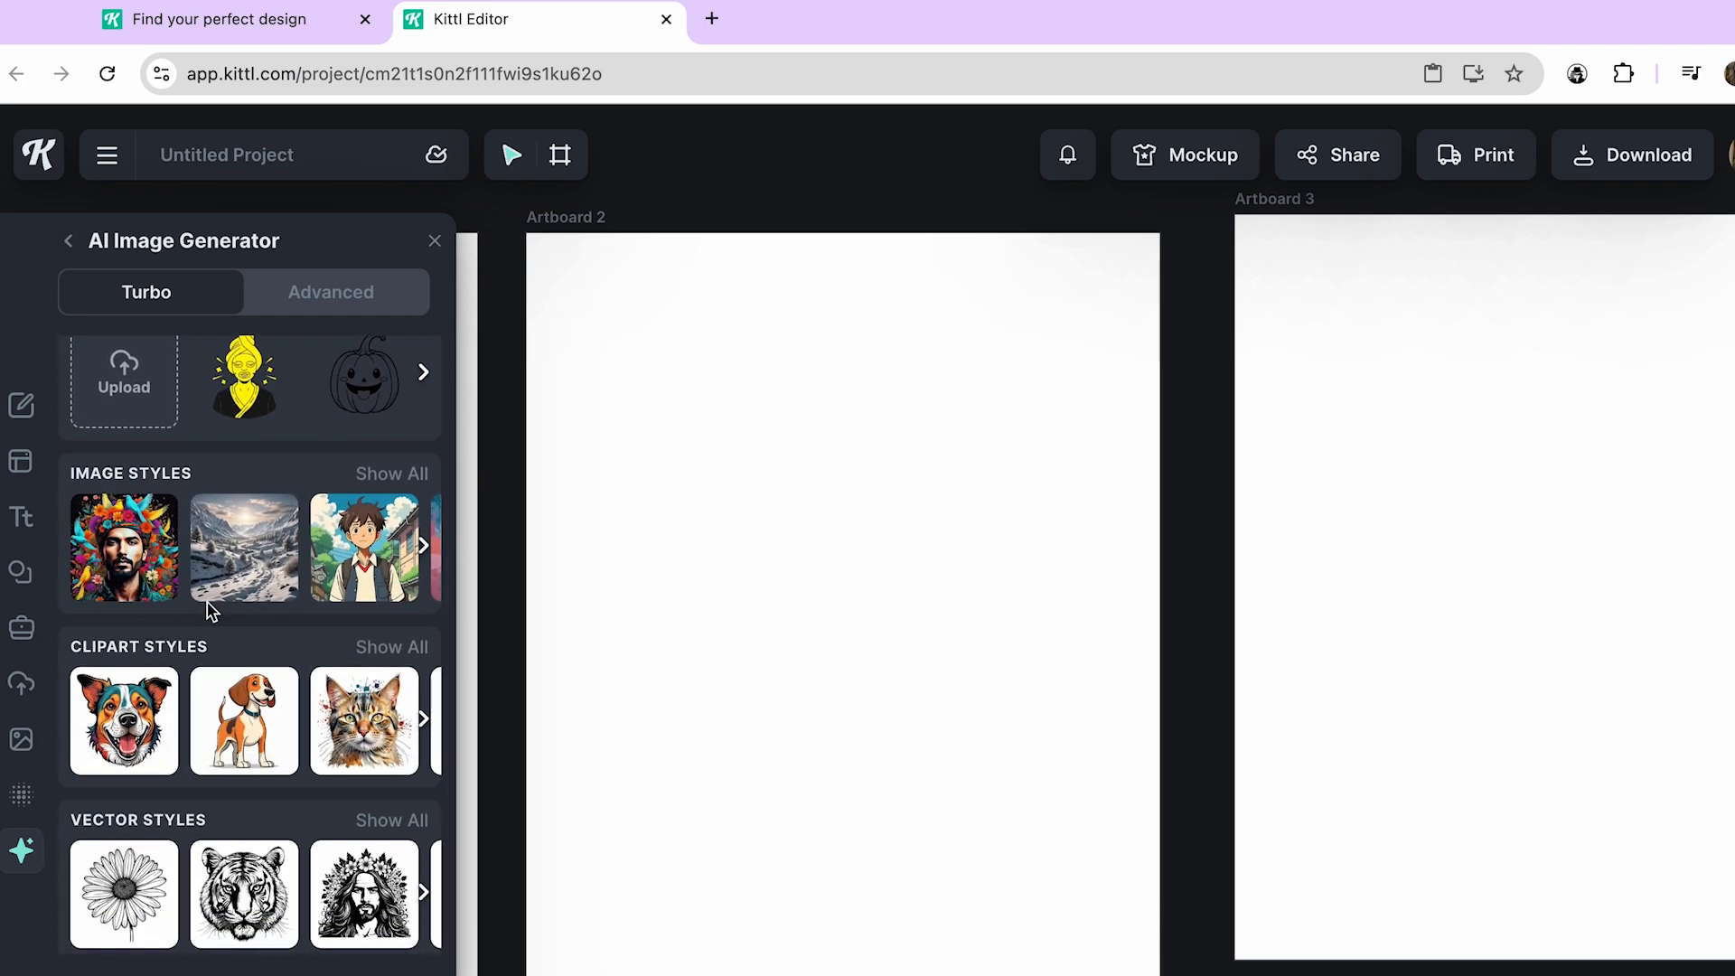
{"action": "scroll", "coordinate": [210, 609], "scroll_direction": "down", "scroll_amount": 1}
{"action": "scroll", "coordinate": [210, 609], "scroll_direction": "up", "scroll_amount": 2}
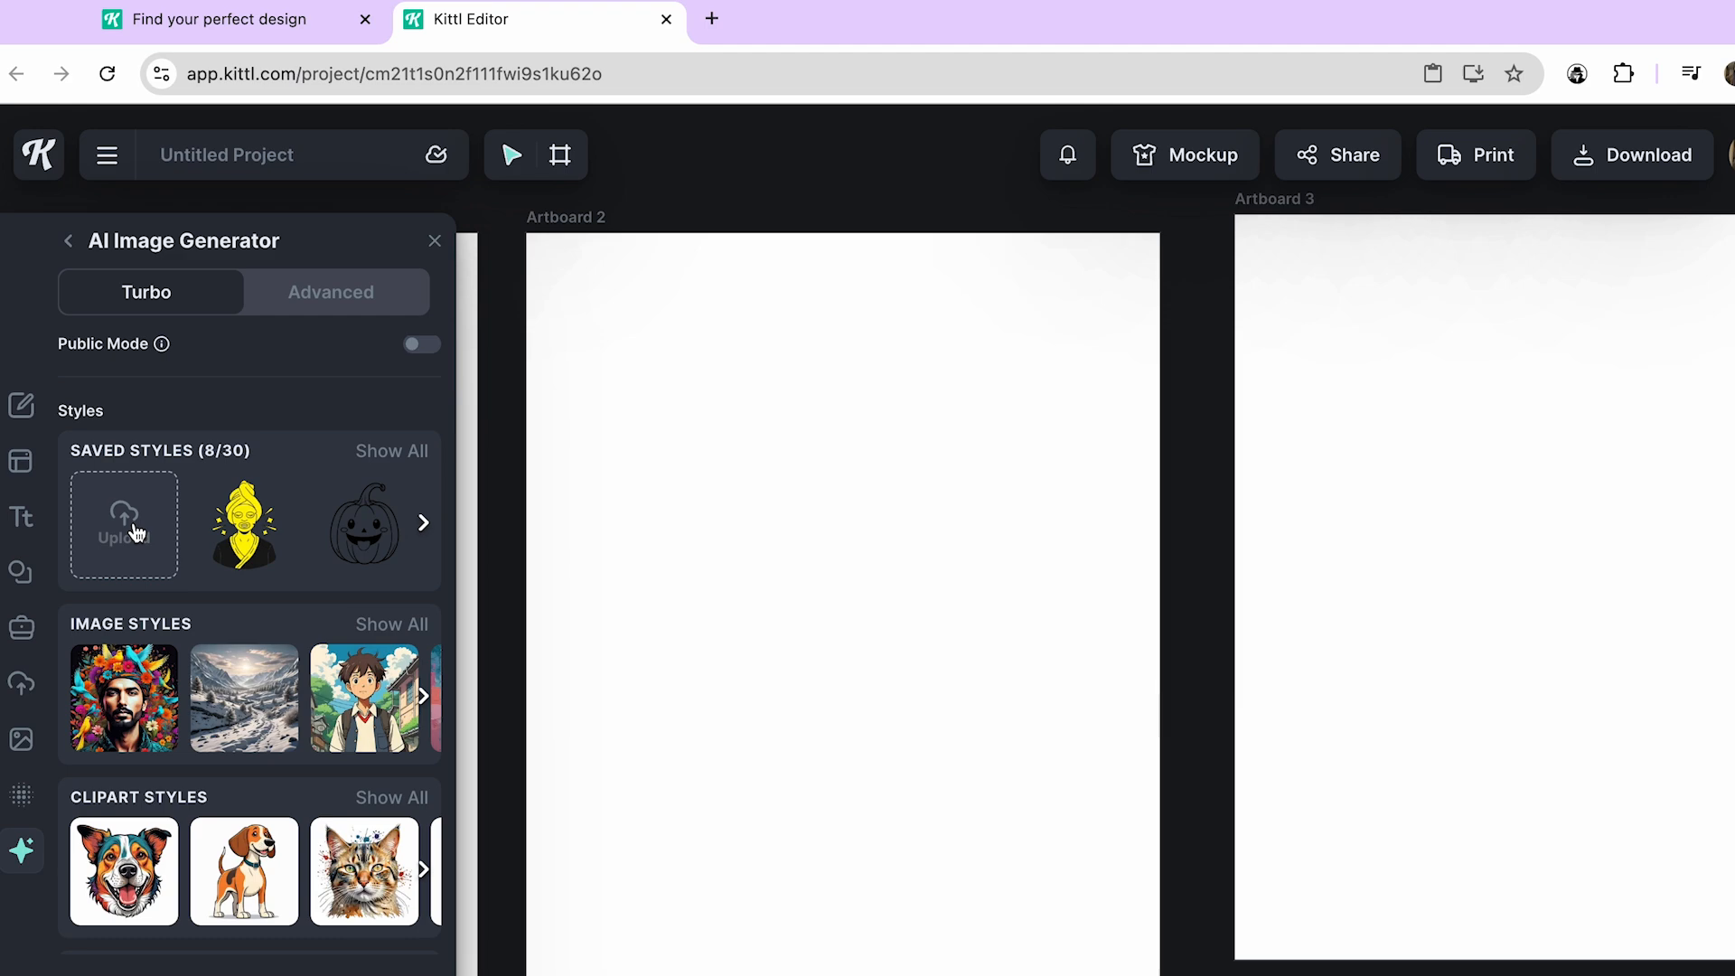
{"action": "scroll", "coordinate": [154, 642], "scroll_direction": "down", "scroll_amount": 3}
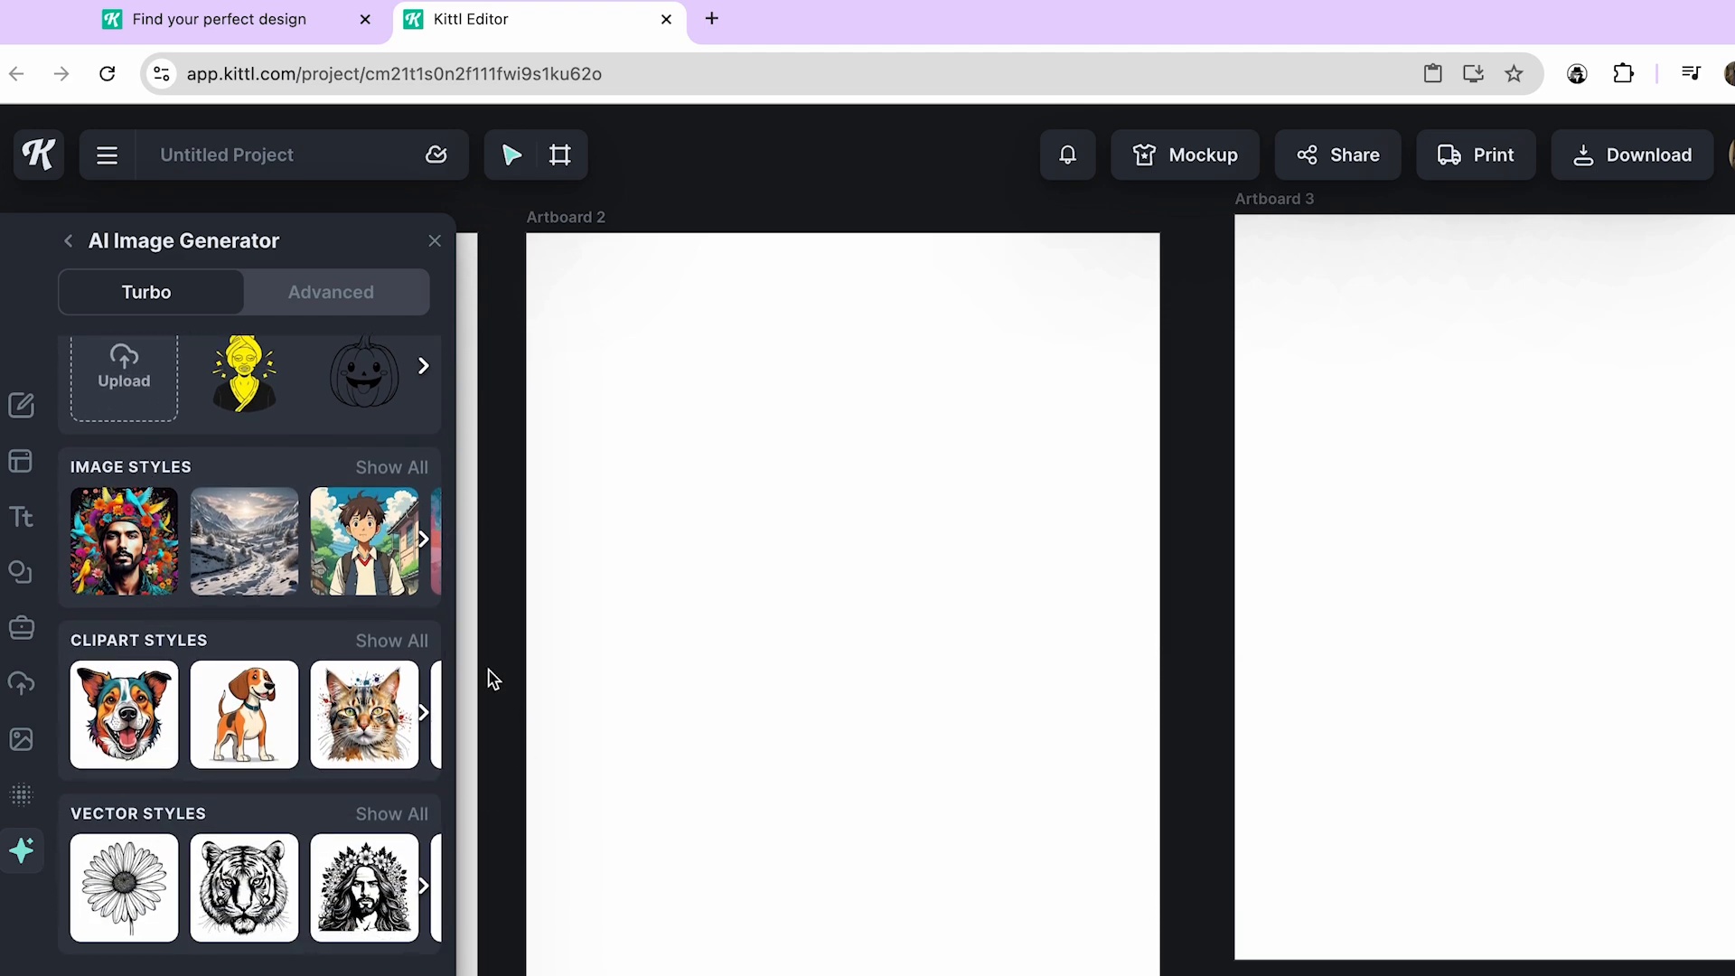
{"action": "left_click", "coordinate": [406, 478]}
{"action": "scroll", "coordinate": [651, 581], "scroll_direction": "up", "scroll_amount": 3}
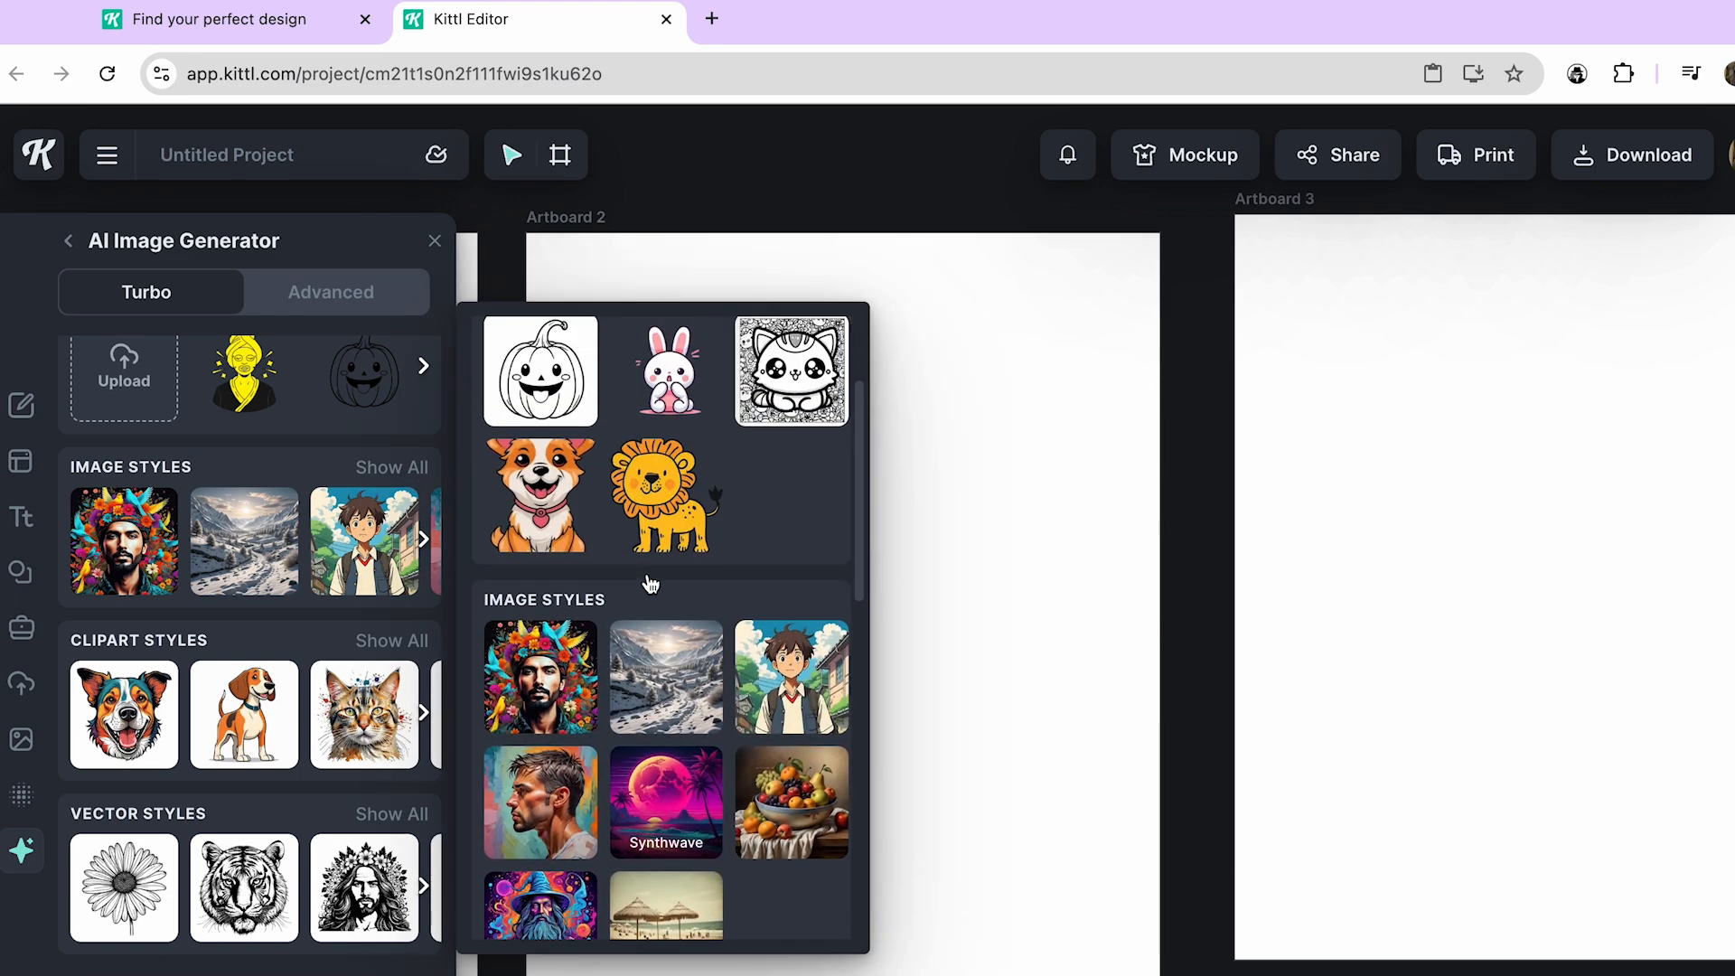
{"action": "scroll", "coordinate": [647, 573], "scroll_direction": "down", "scroll_amount": 6}
{"action": "scroll", "coordinate": [596, 542], "scroll_direction": "up", "scroll_amount": 3}
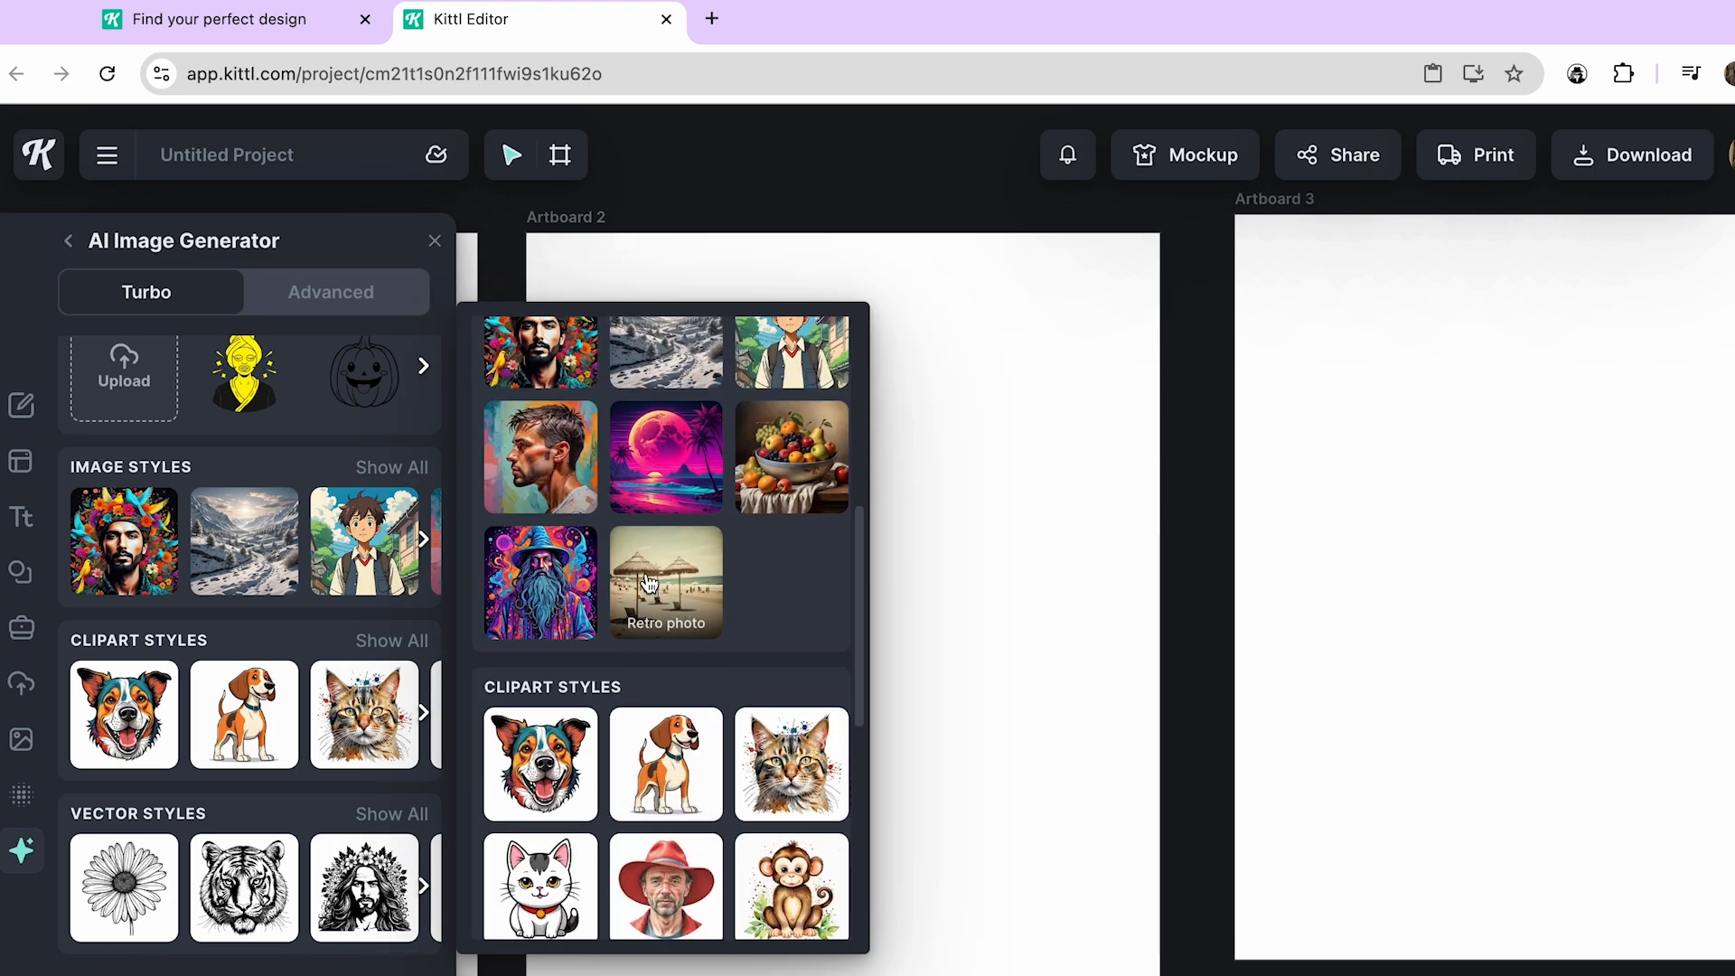
{"action": "scroll", "coordinate": [587, 579], "scroll_direction": "down", "scroll_amount": 5}
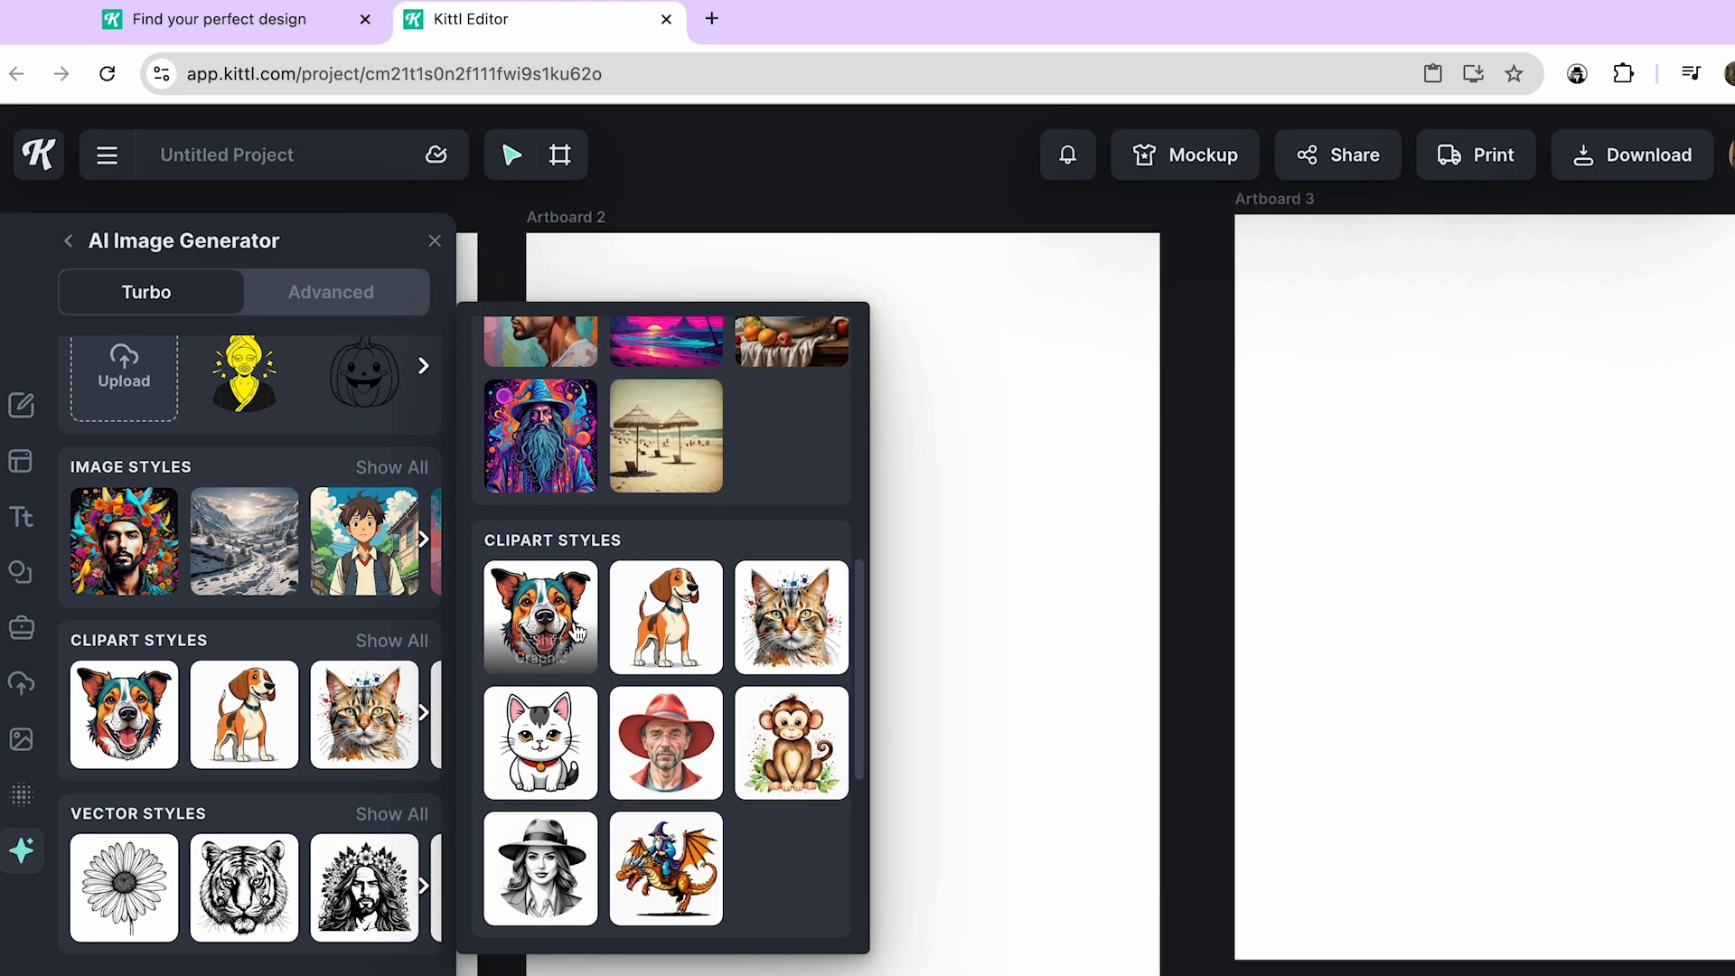
{"action": "scroll", "coordinate": [569, 637], "scroll_direction": "down", "scroll_amount": 3}
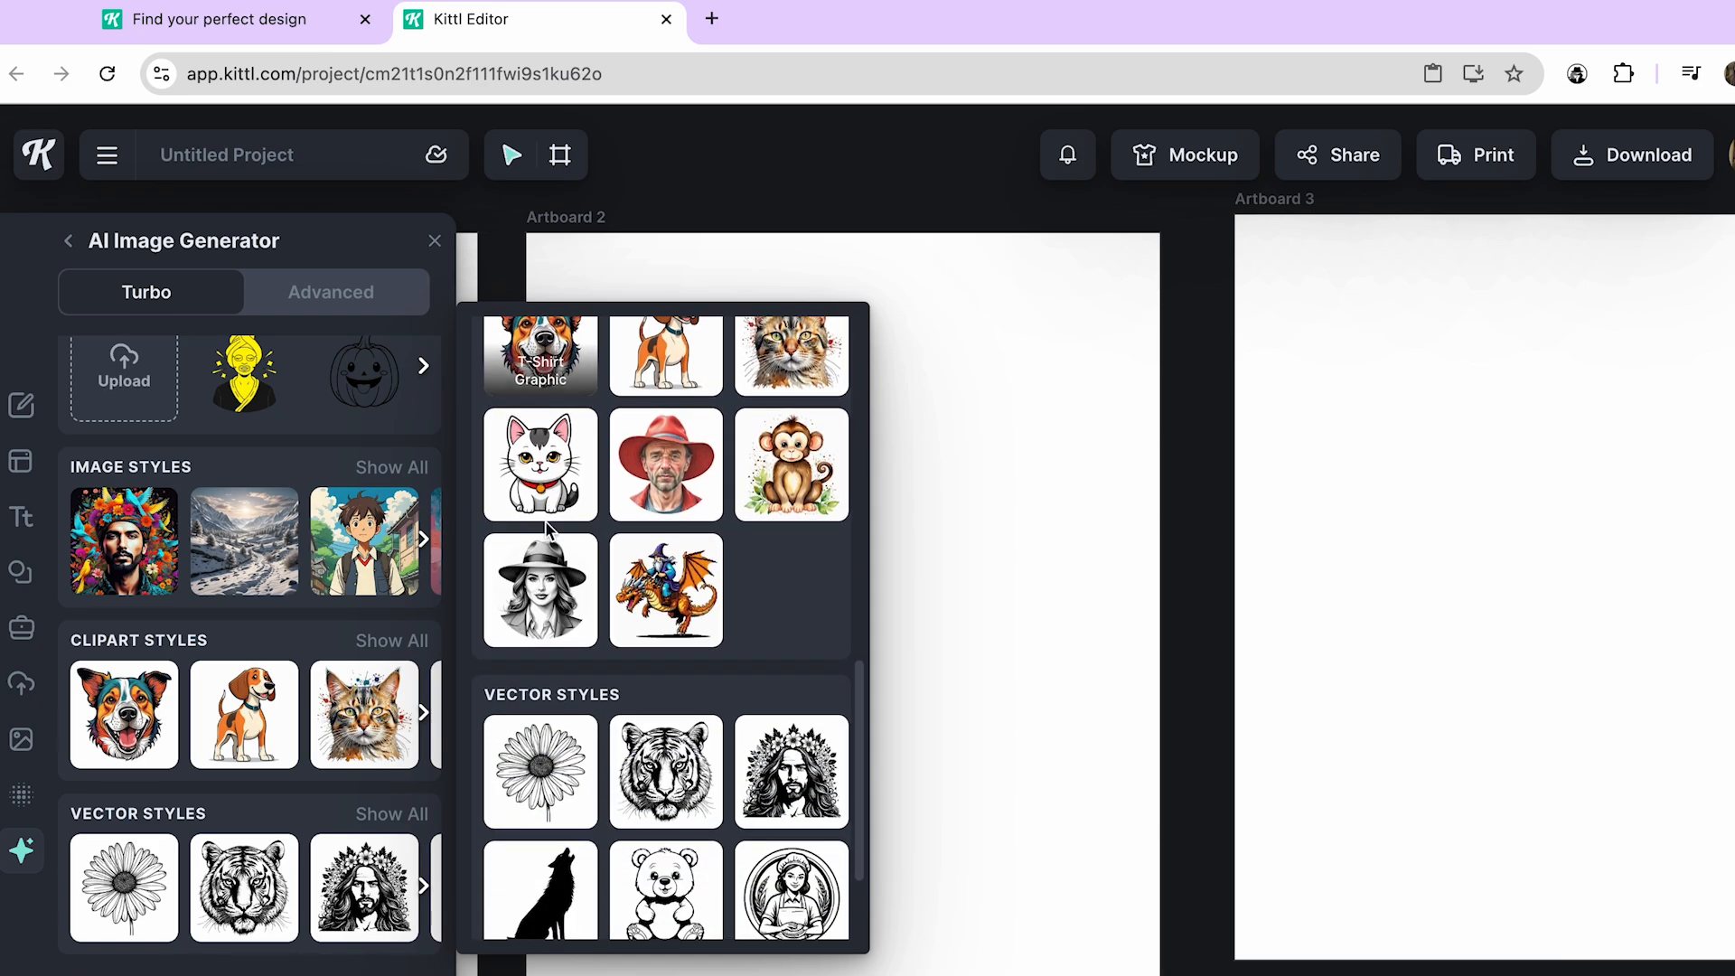
{"action": "scroll", "coordinate": [561, 645], "scroll_direction": "down", "scroll_amount": 2}
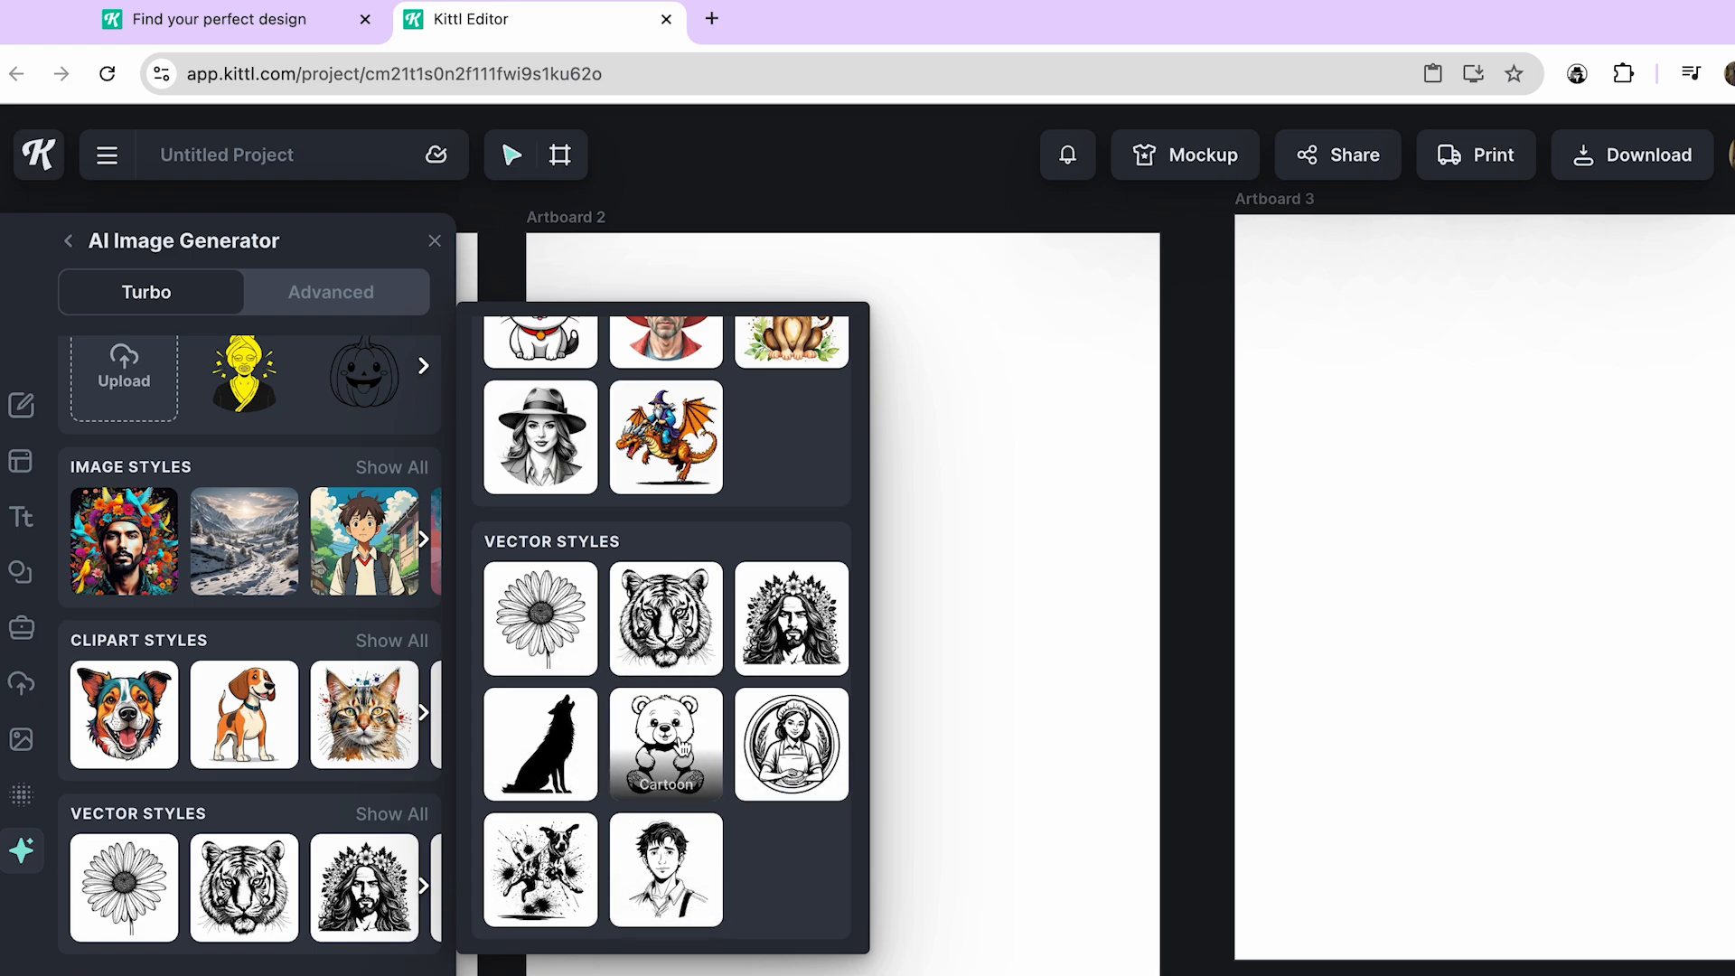
Choose the Cartoon vector style and generate the cute ghost outline for Artboard 2.
{"action": "left_click", "coordinate": [666, 744]}
{"action": "scroll", "coordinate": [271, 522], "scroll_direction": "up", "scroll_amount": 5}
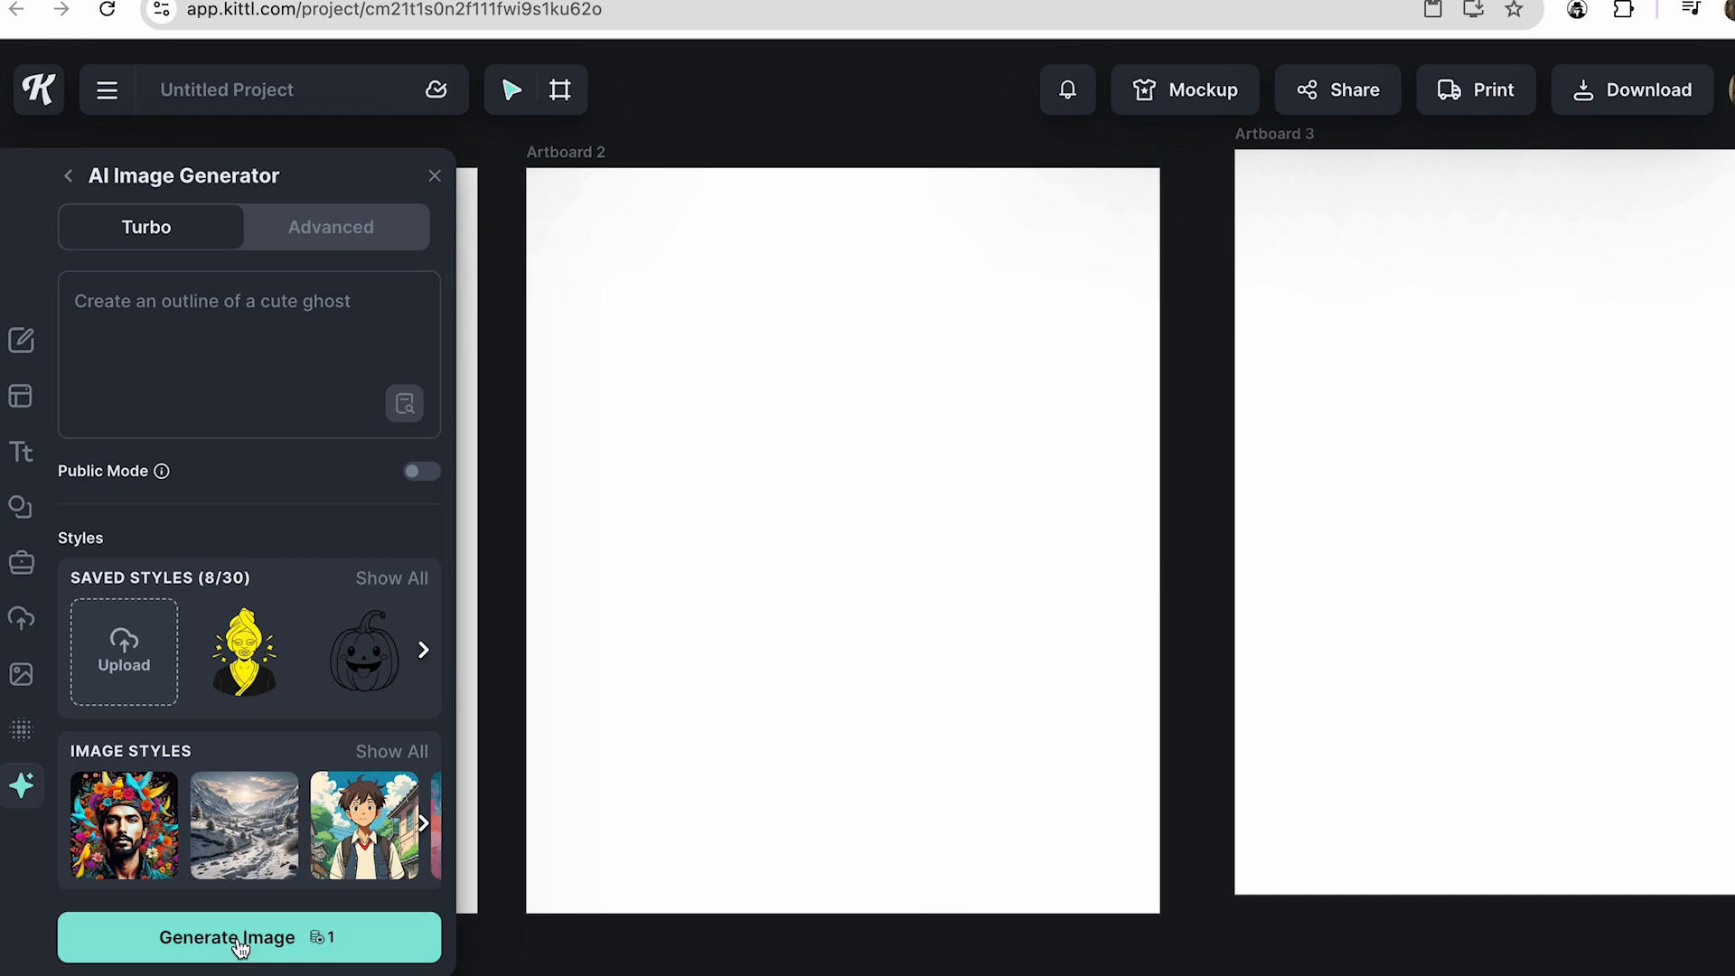
{"action": "left_click", "coordinate": [239, 940]}
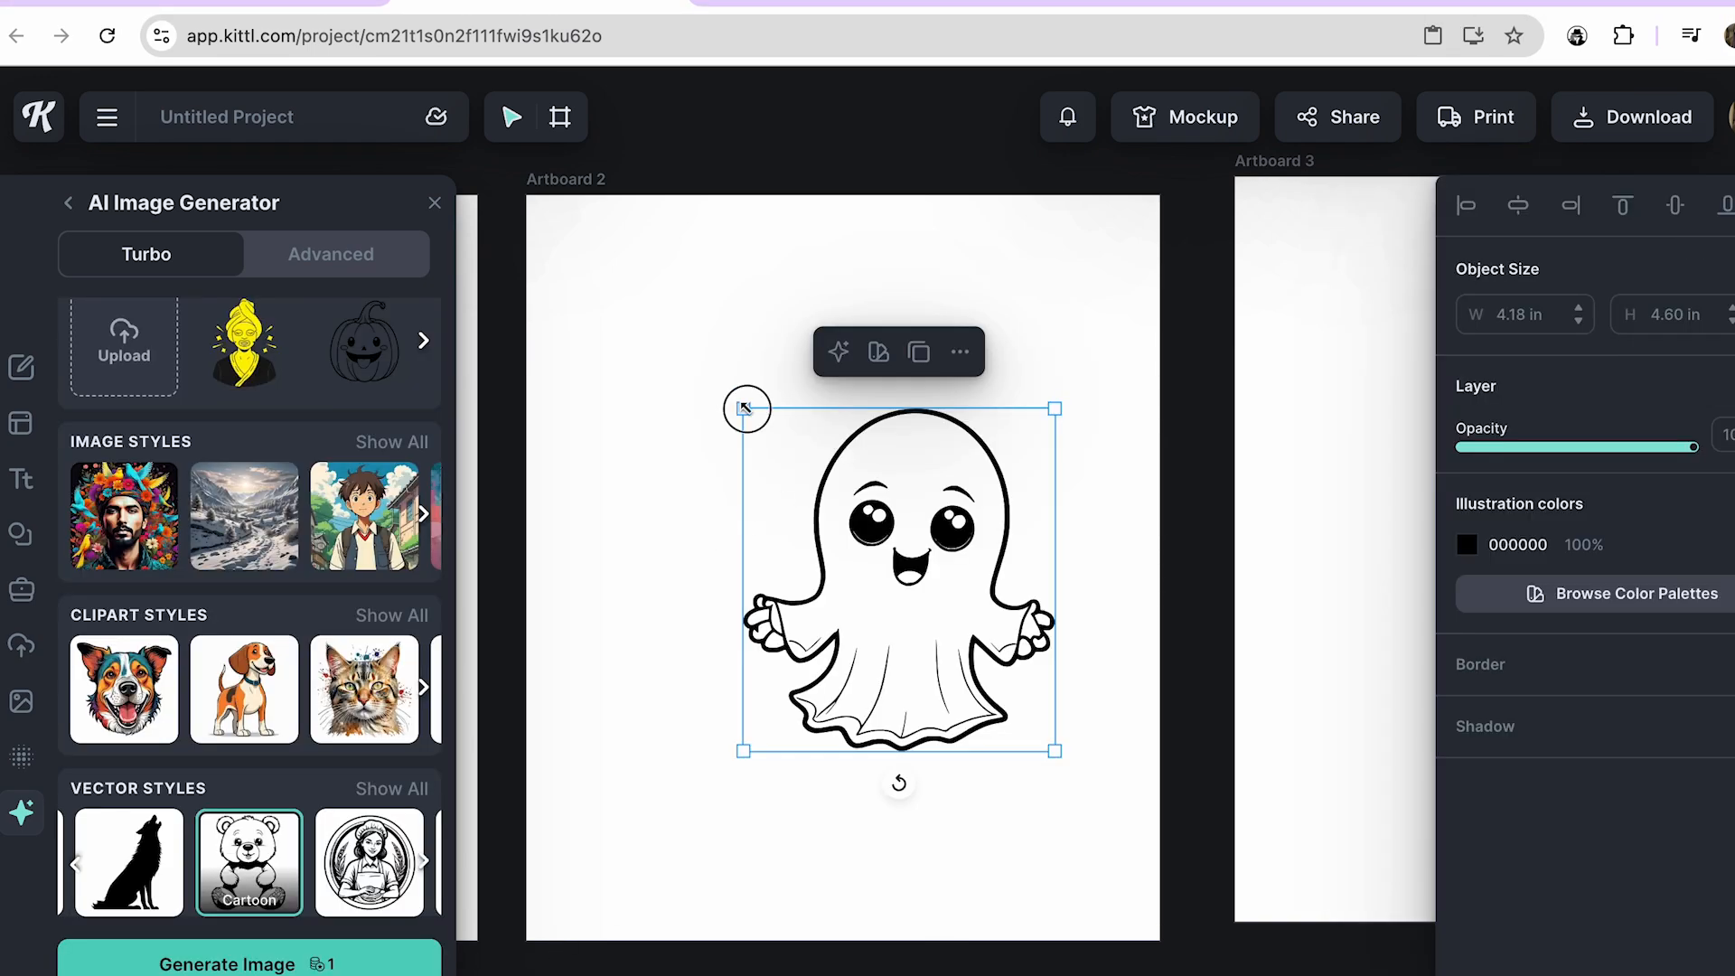
Enlarge the generated ghost to about 7.30 by 8.03 in and center it on Artboard 2.
{"action": "left_click_drag", "start_coordinate": [744, 408], "coordinate": [566, 213]}
{"action": "left_click", "coordinate": [849, 650]}
{"action": "left_click", "coordinate": [922, 863]}
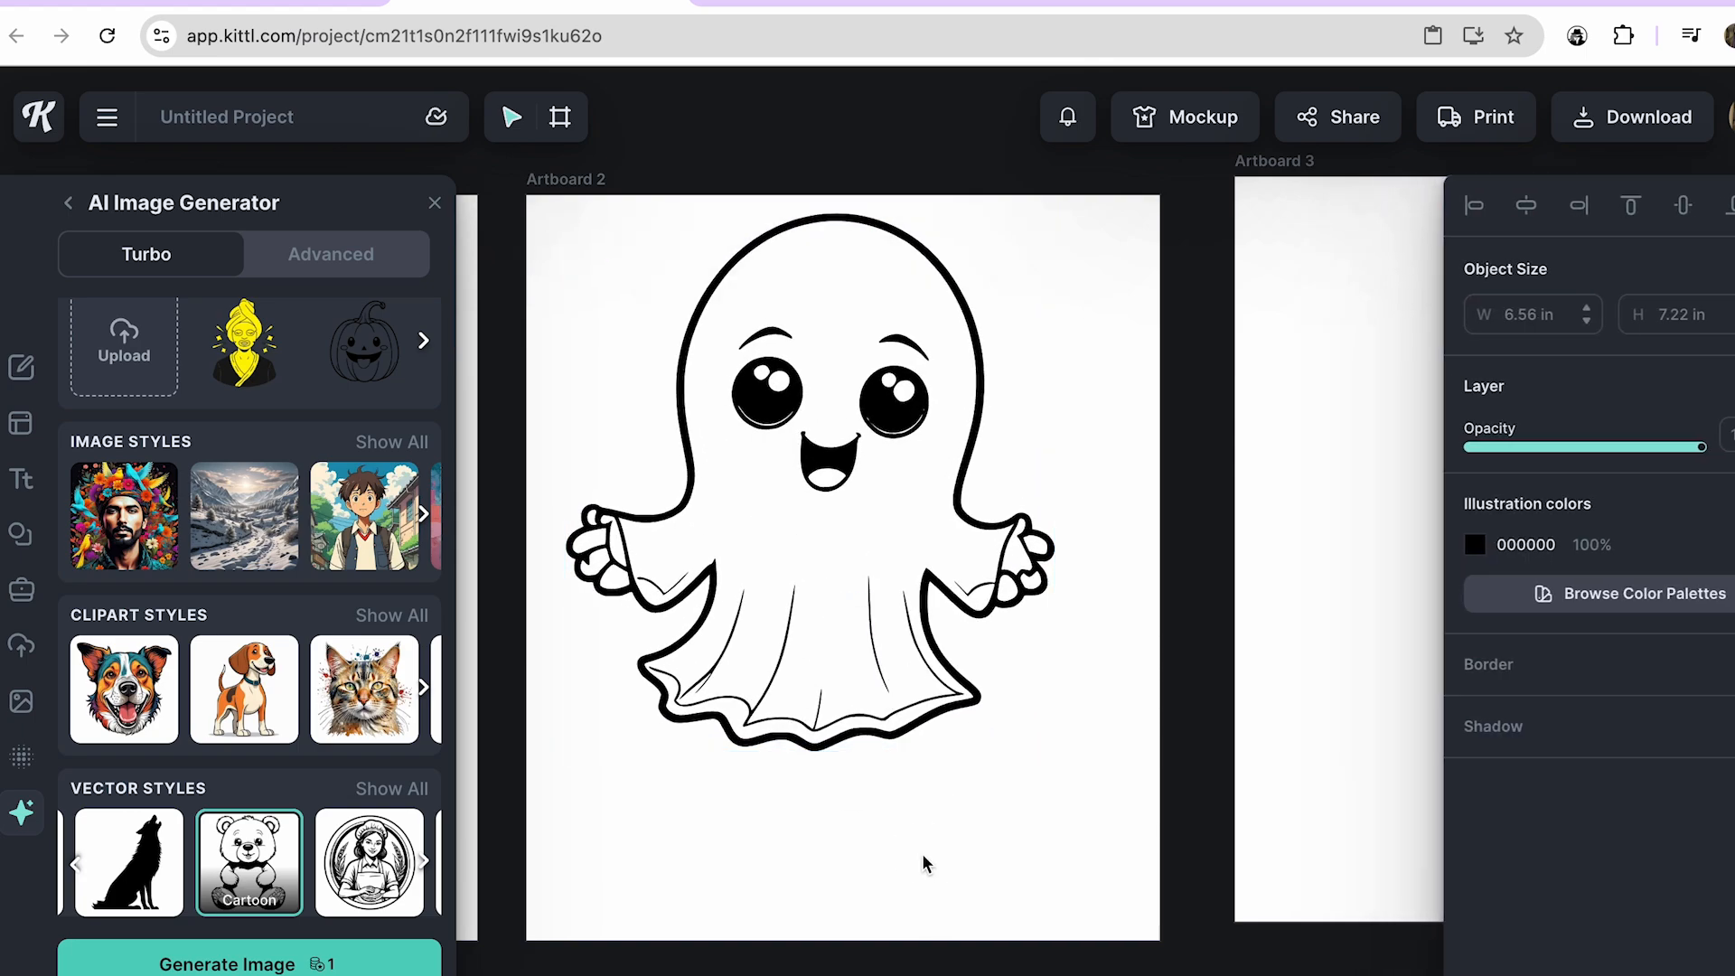
{"action": "left_click_drag", "start_coordinate": [838, 622], "coordinate": [883, 747]}
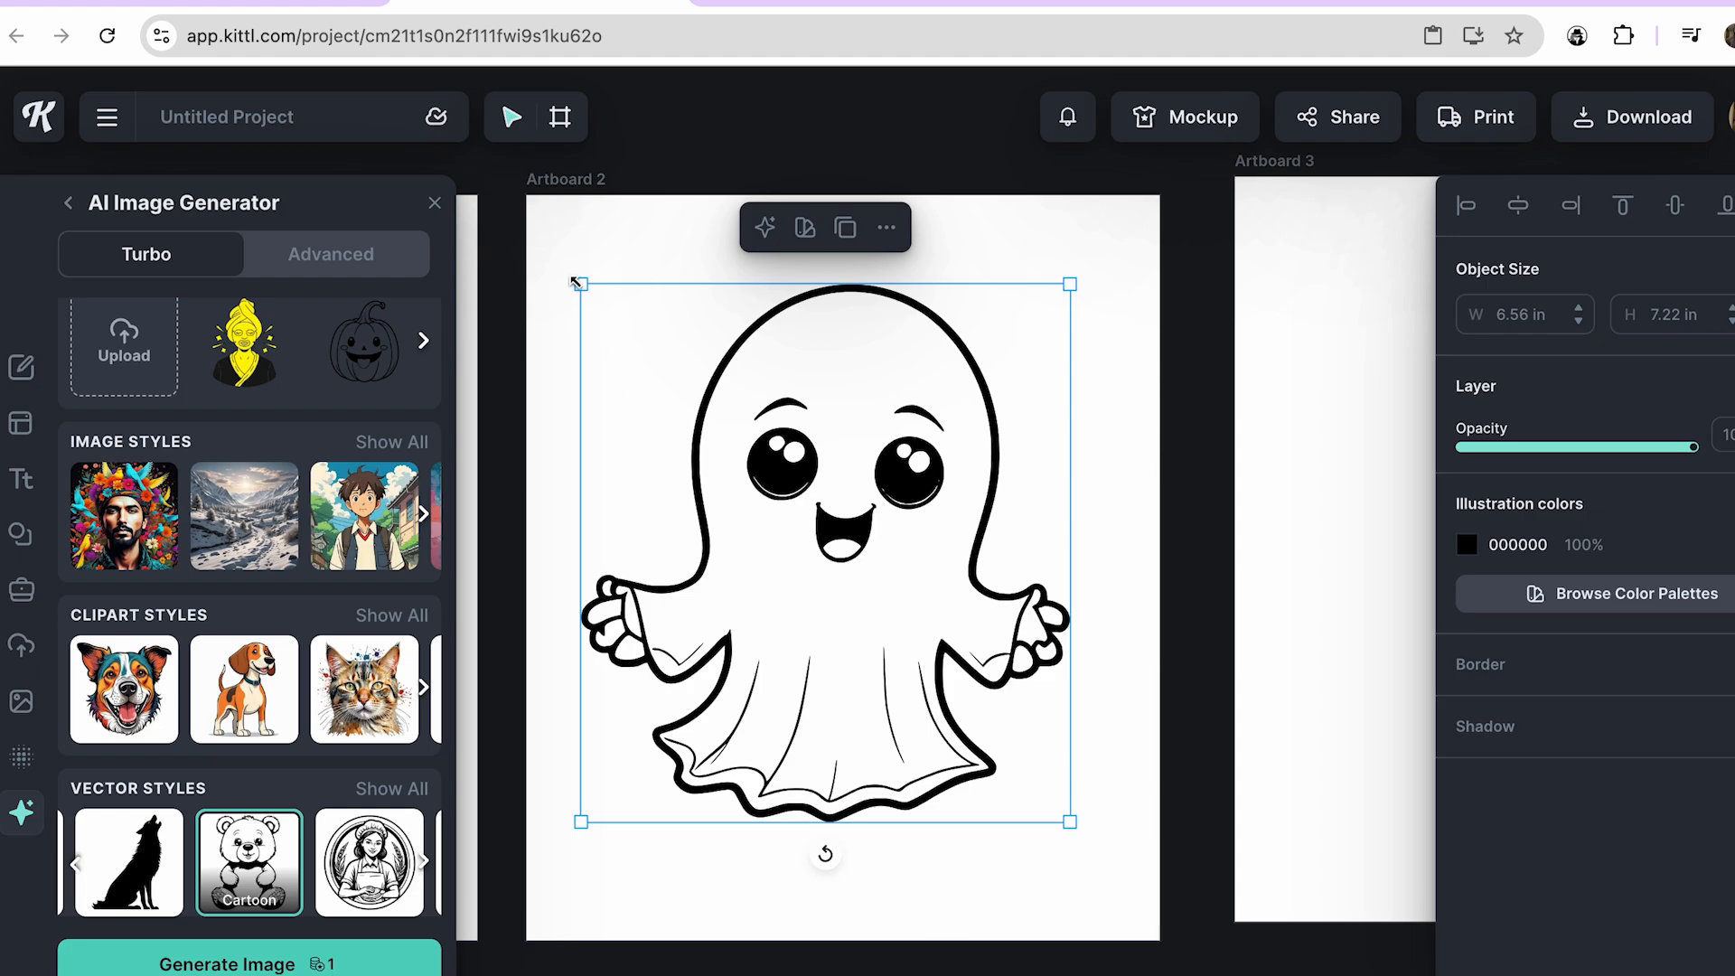
{"action": "left_click_drag", "start_coordinate": [576, 281], "coordinate": [523, 223]}
{"action": "left_click_drag", "start_coordinate": [756, 485], "coordinate": [850, 558]}
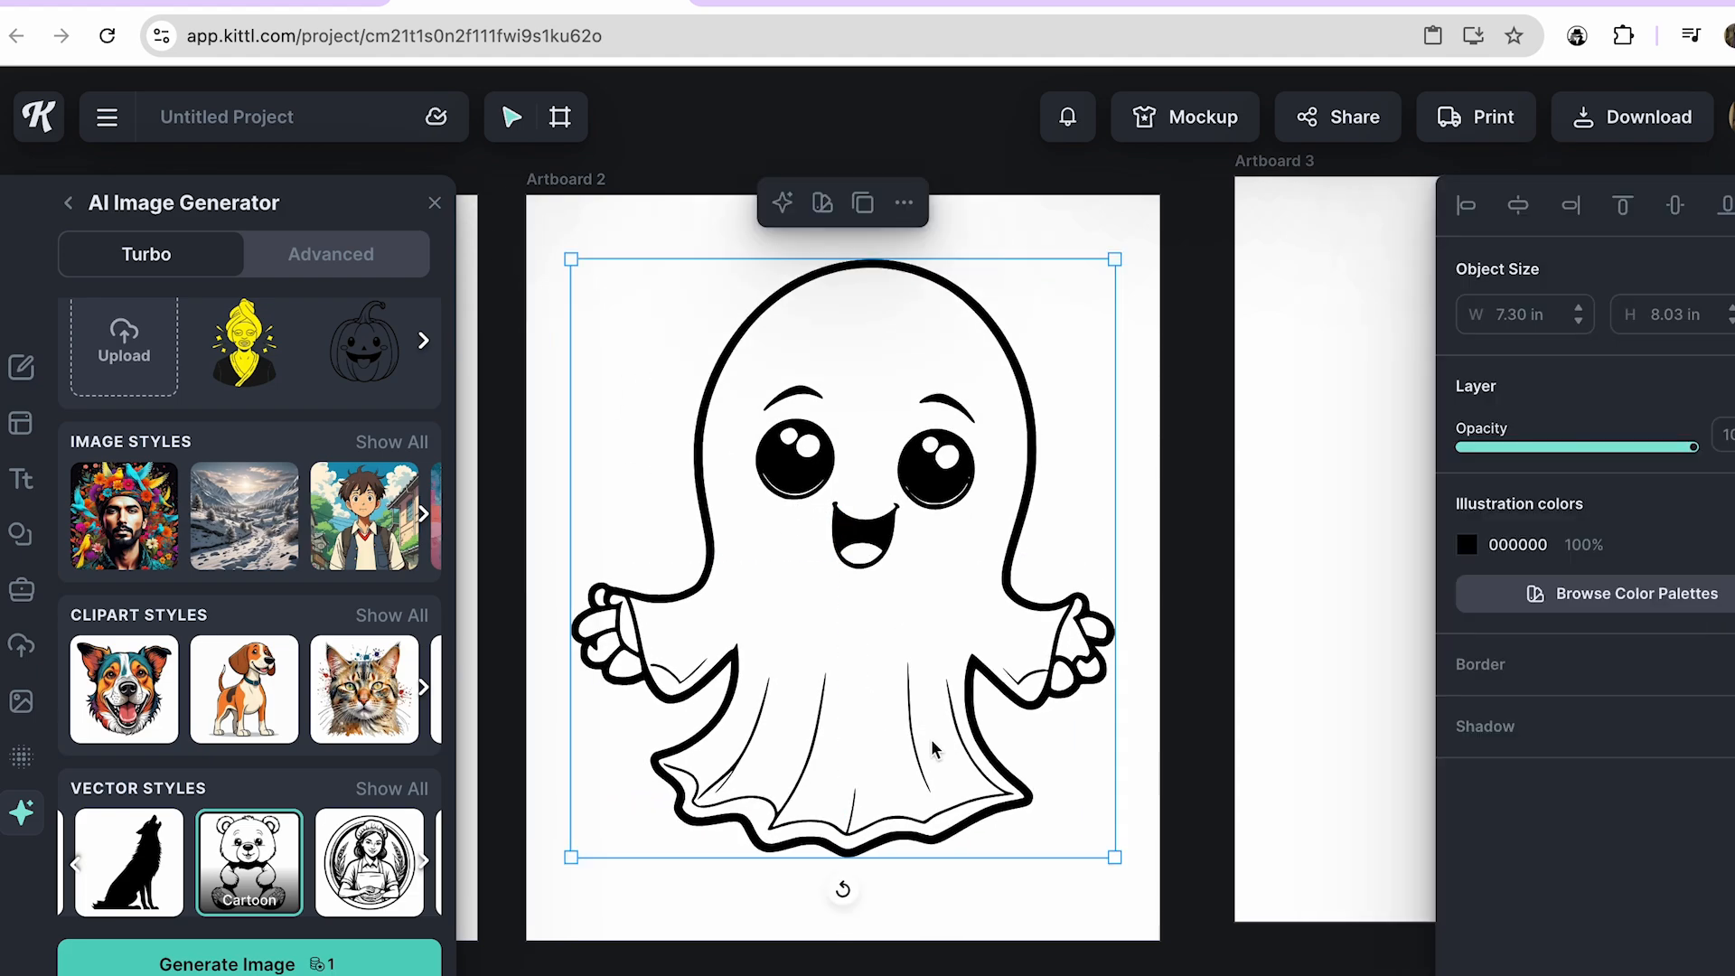
{"action": "left_click", "coordinate": [963, 893]}
Choose the Kawaii Icon clipart style and generate another ghost for Artboard 3.
{"action": "scroll", "coordinate": [968, 659], "scroll_direction": "right", "scroll_amount": 10}
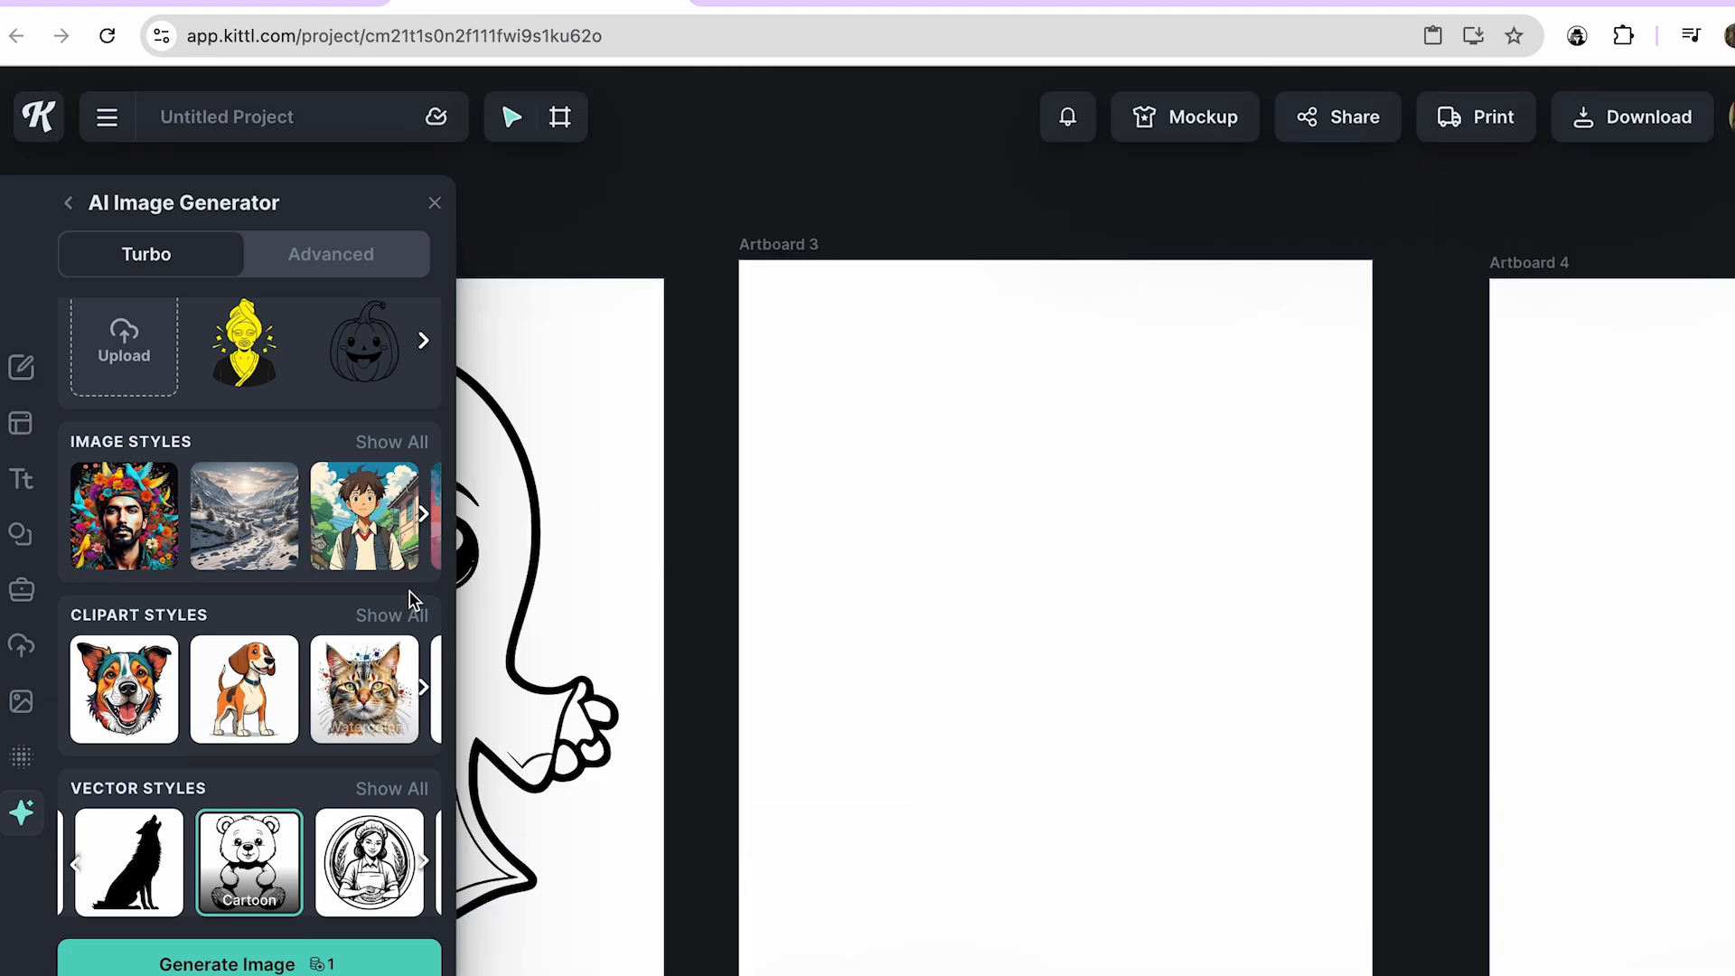
{"action": "left_click", "coordinate": [394, 445]}
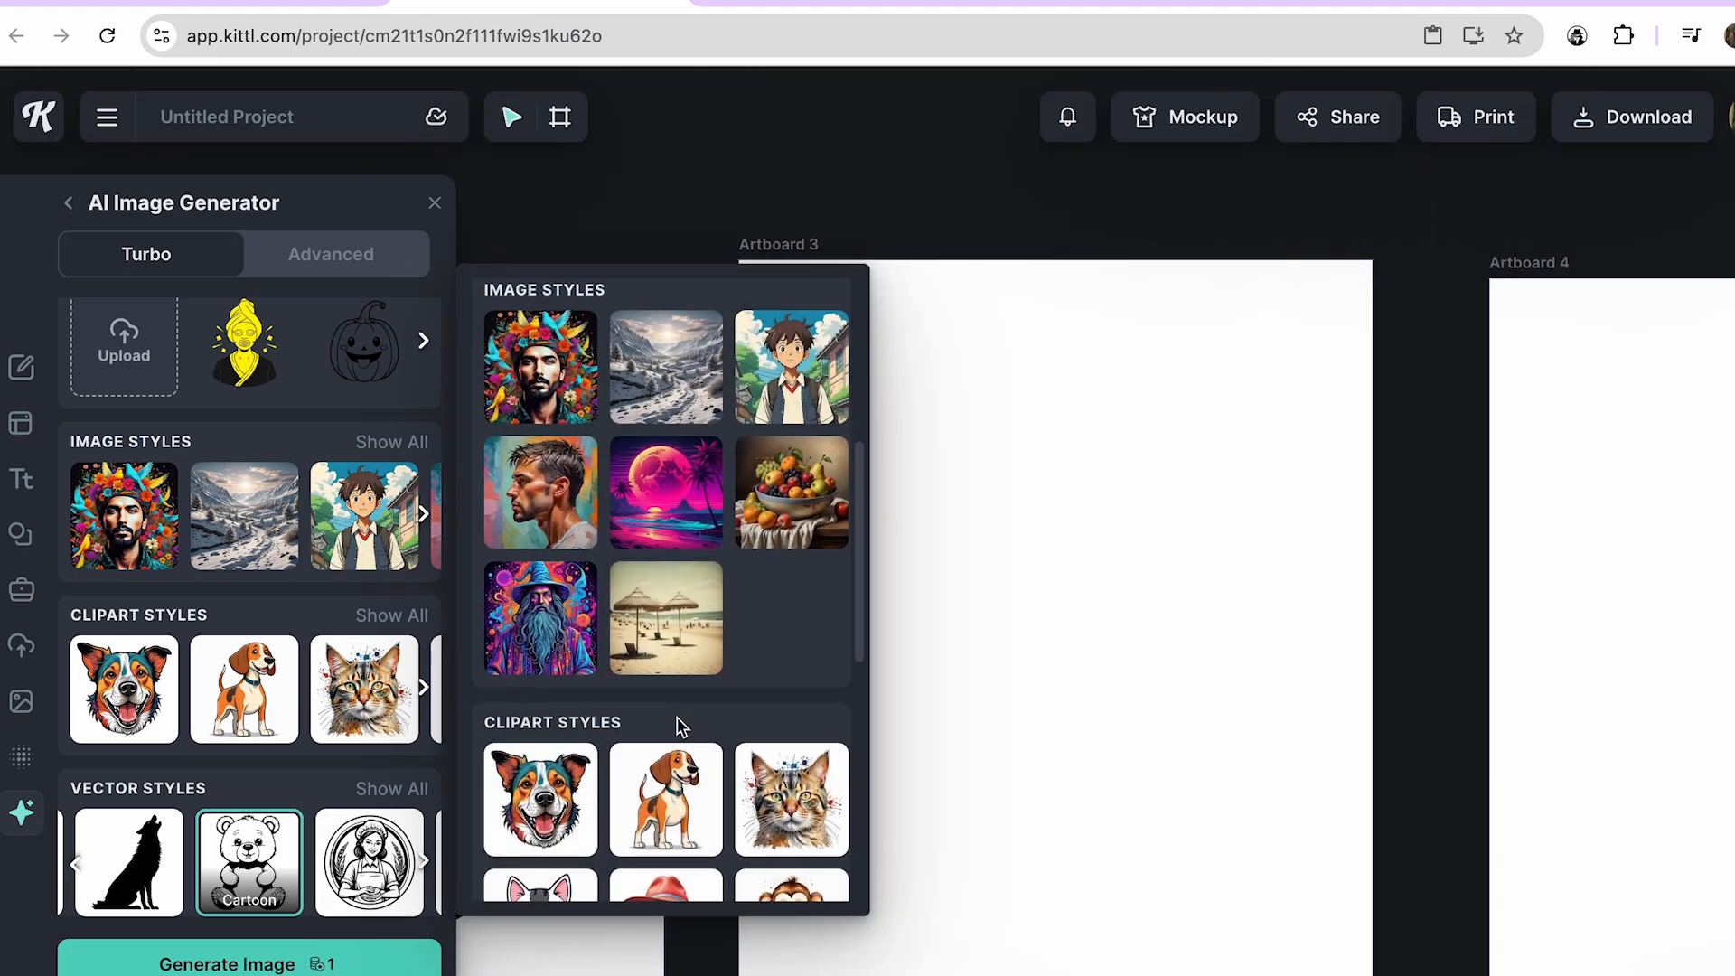
{"action": "scroll", "coordinate": [679, 721], "scroll_direction": "down", "scroll_amount": 3}
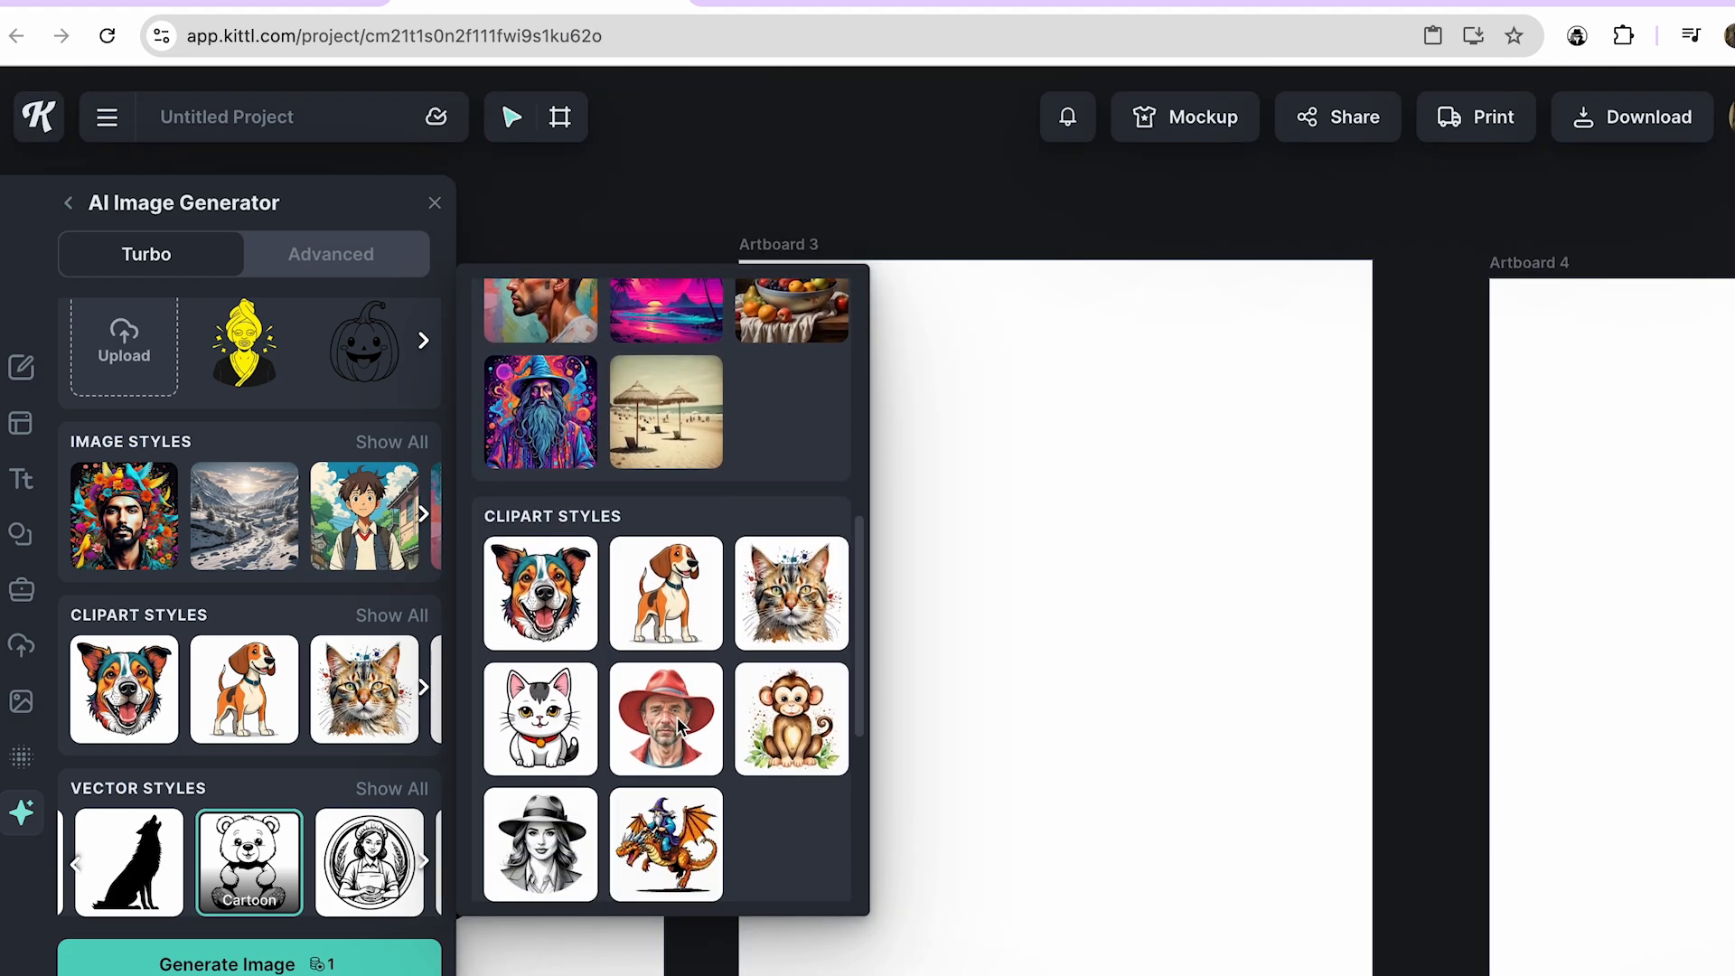
{"action": "left_click", "coordinate": [536, 692]}
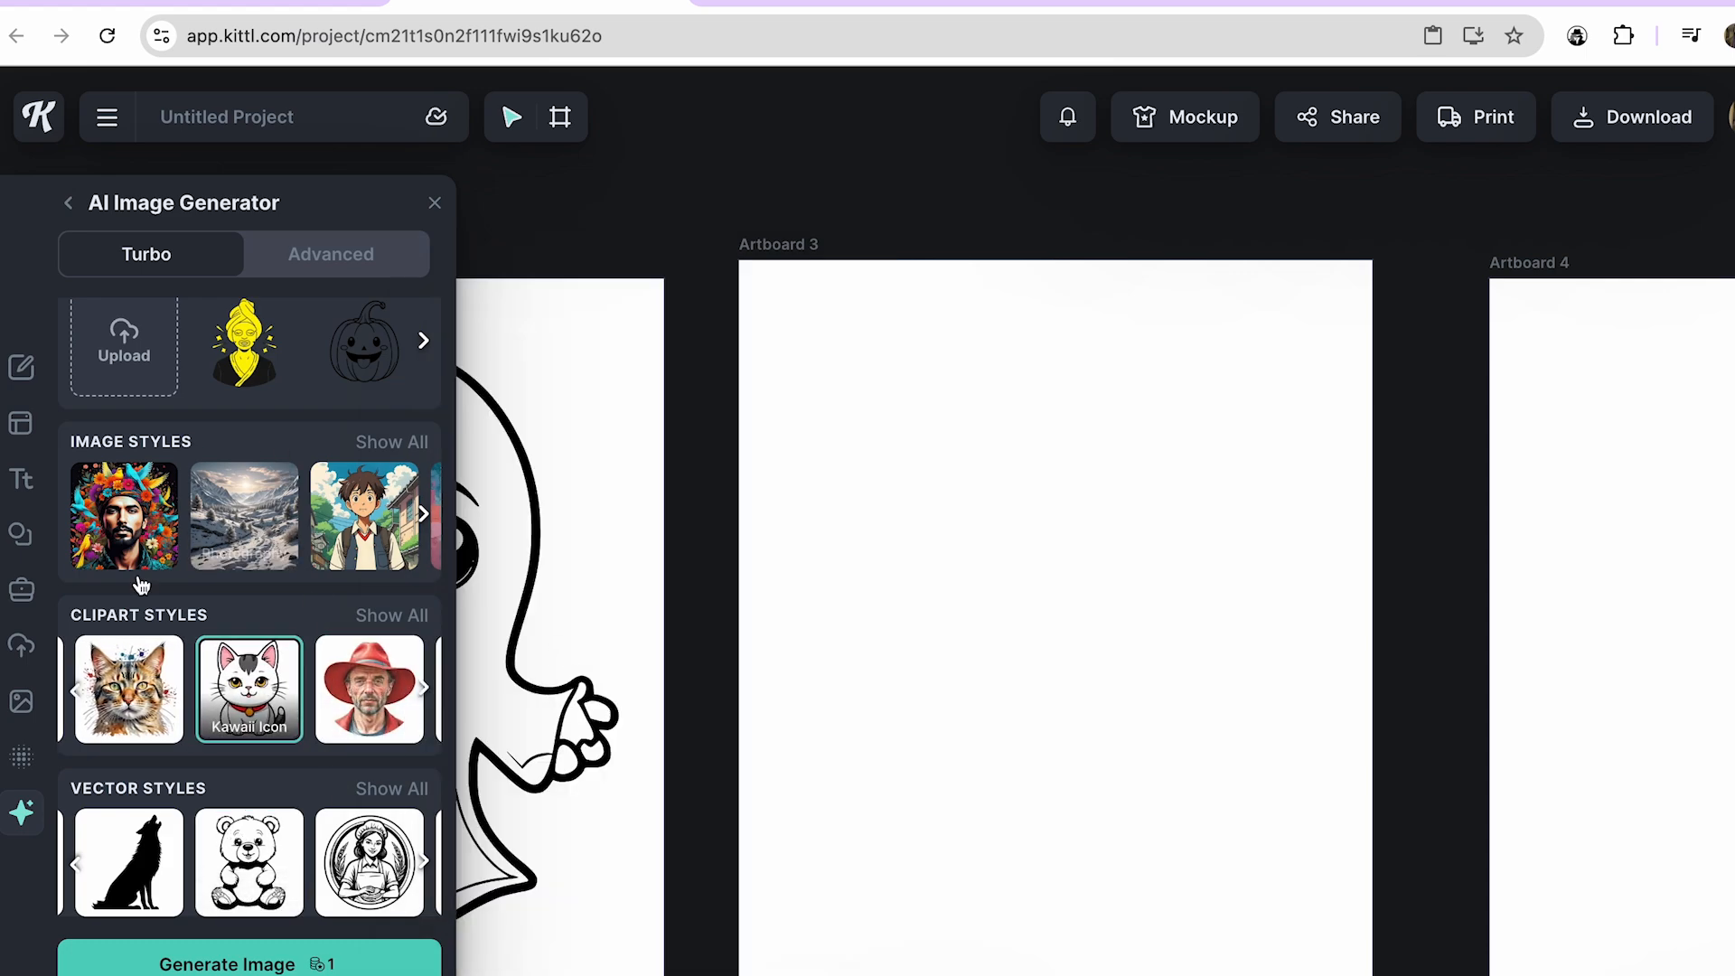
{"action": "scroll", "coordinate": [281, 701], "scroll_direction": "up", "scroll_amount": 4}
{"action": "scroll", "coordinate": [178, 853], "scroll_direction": "down", "scroll_amount": 3}
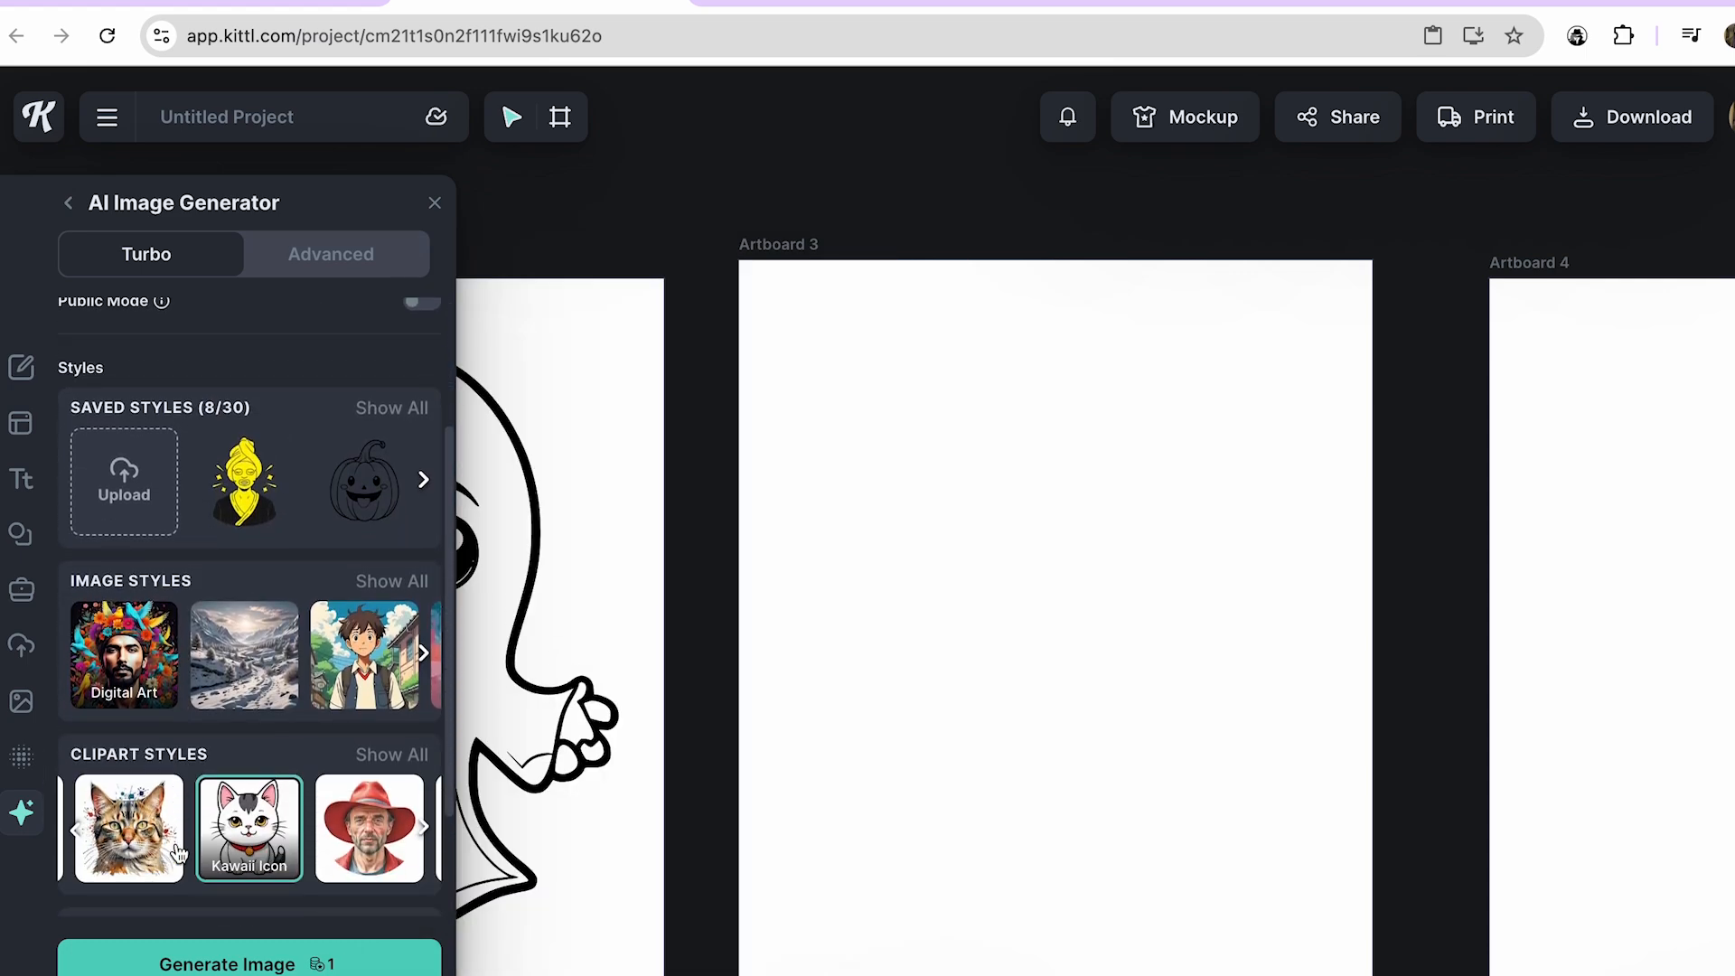
{"action": "left_click", "coordinate": [265, 965]}
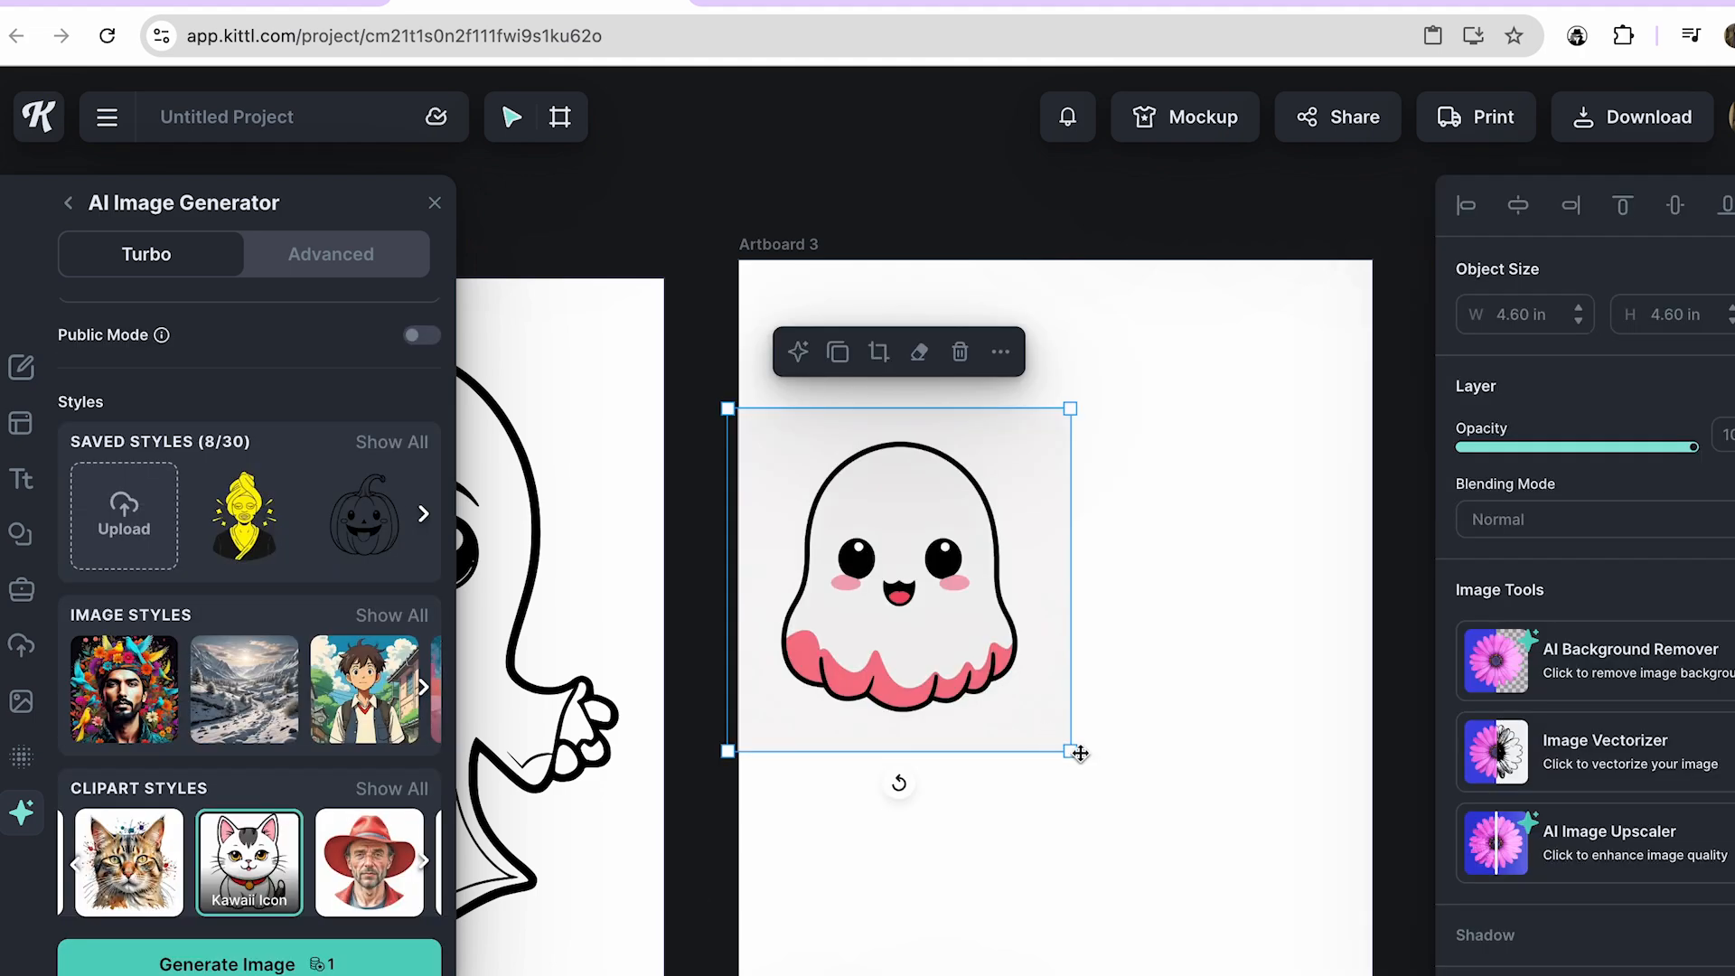
Enlarge the kawaii ghost to about 7.76 in square on Artboard 3 and vectorize it with 1 color.
{"action": "left_click_drag", "start_coordinate": [1080, 753], "coordinate": [1163, 745]}
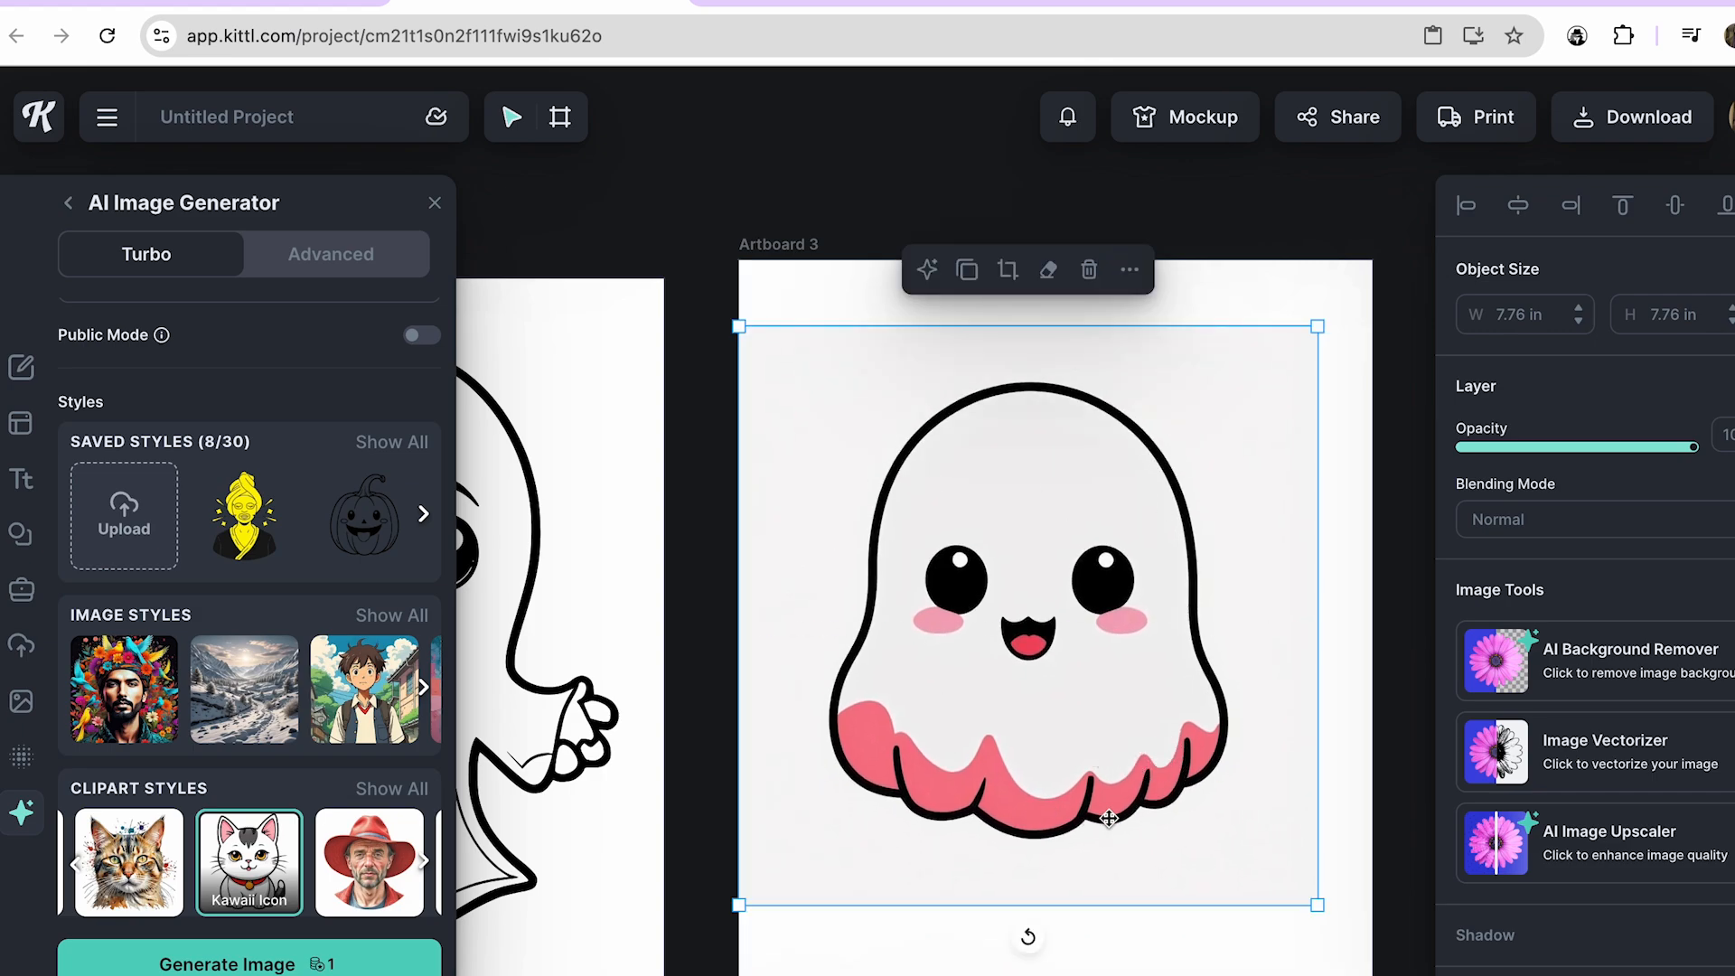
{"action": "left_click", "coordinate": [1689, 761]}
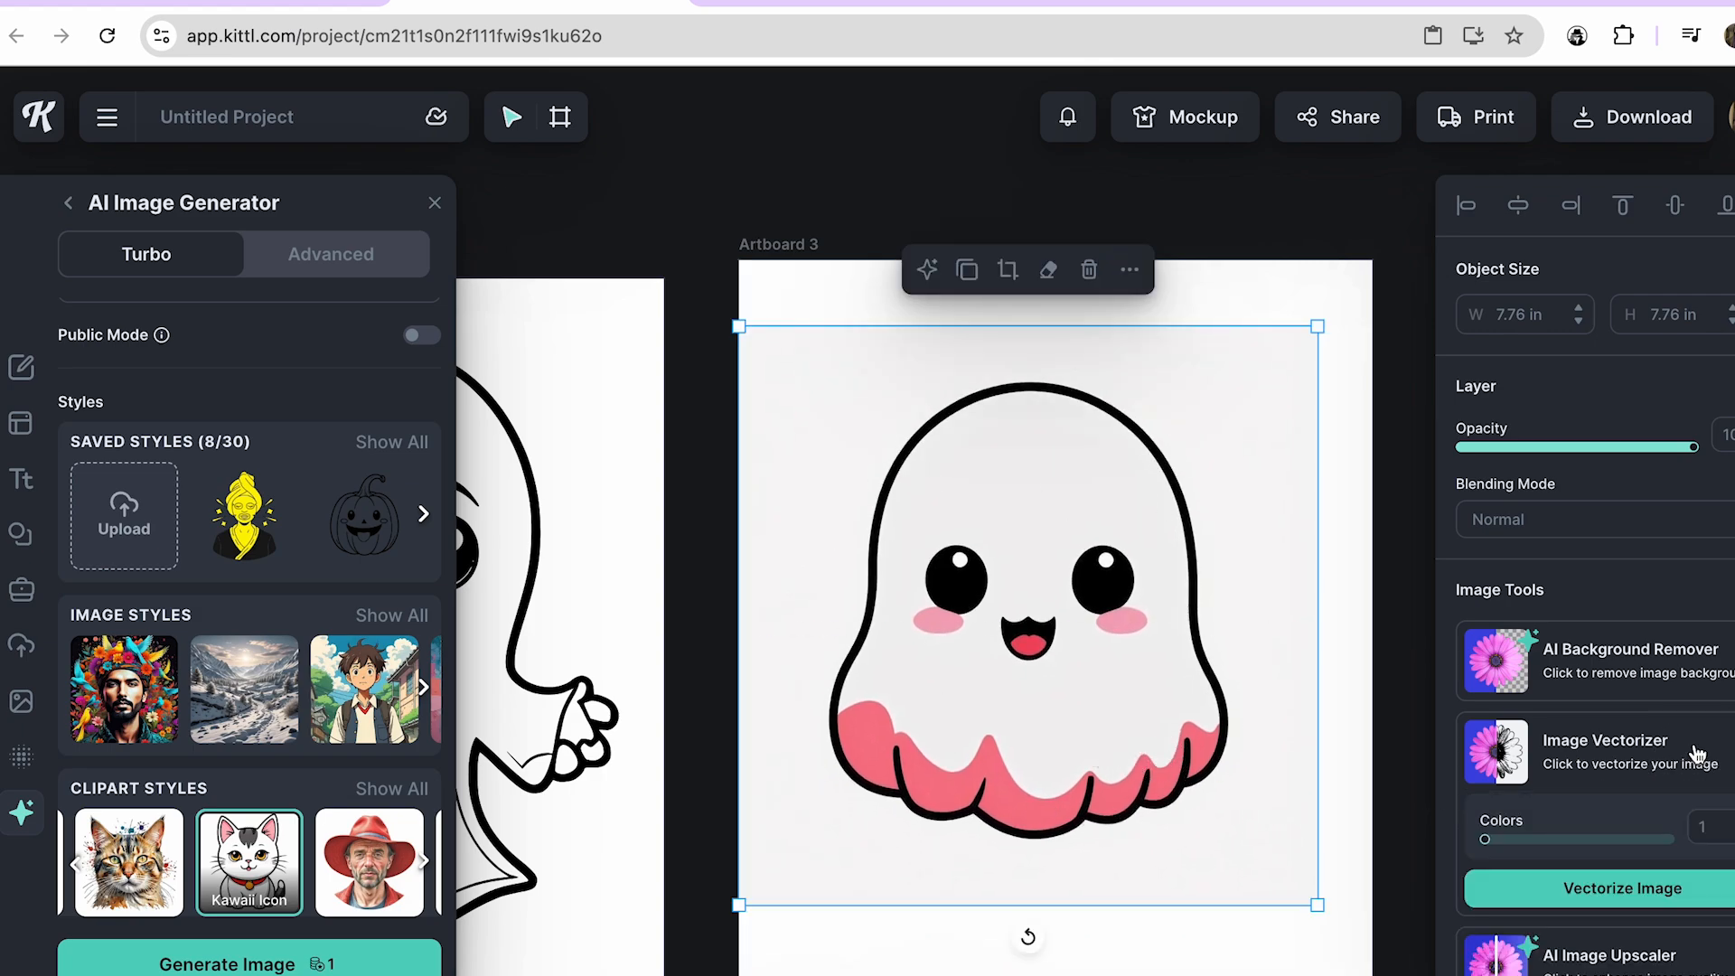
{"action": "left_click", "coordinate": [1509, 893]}
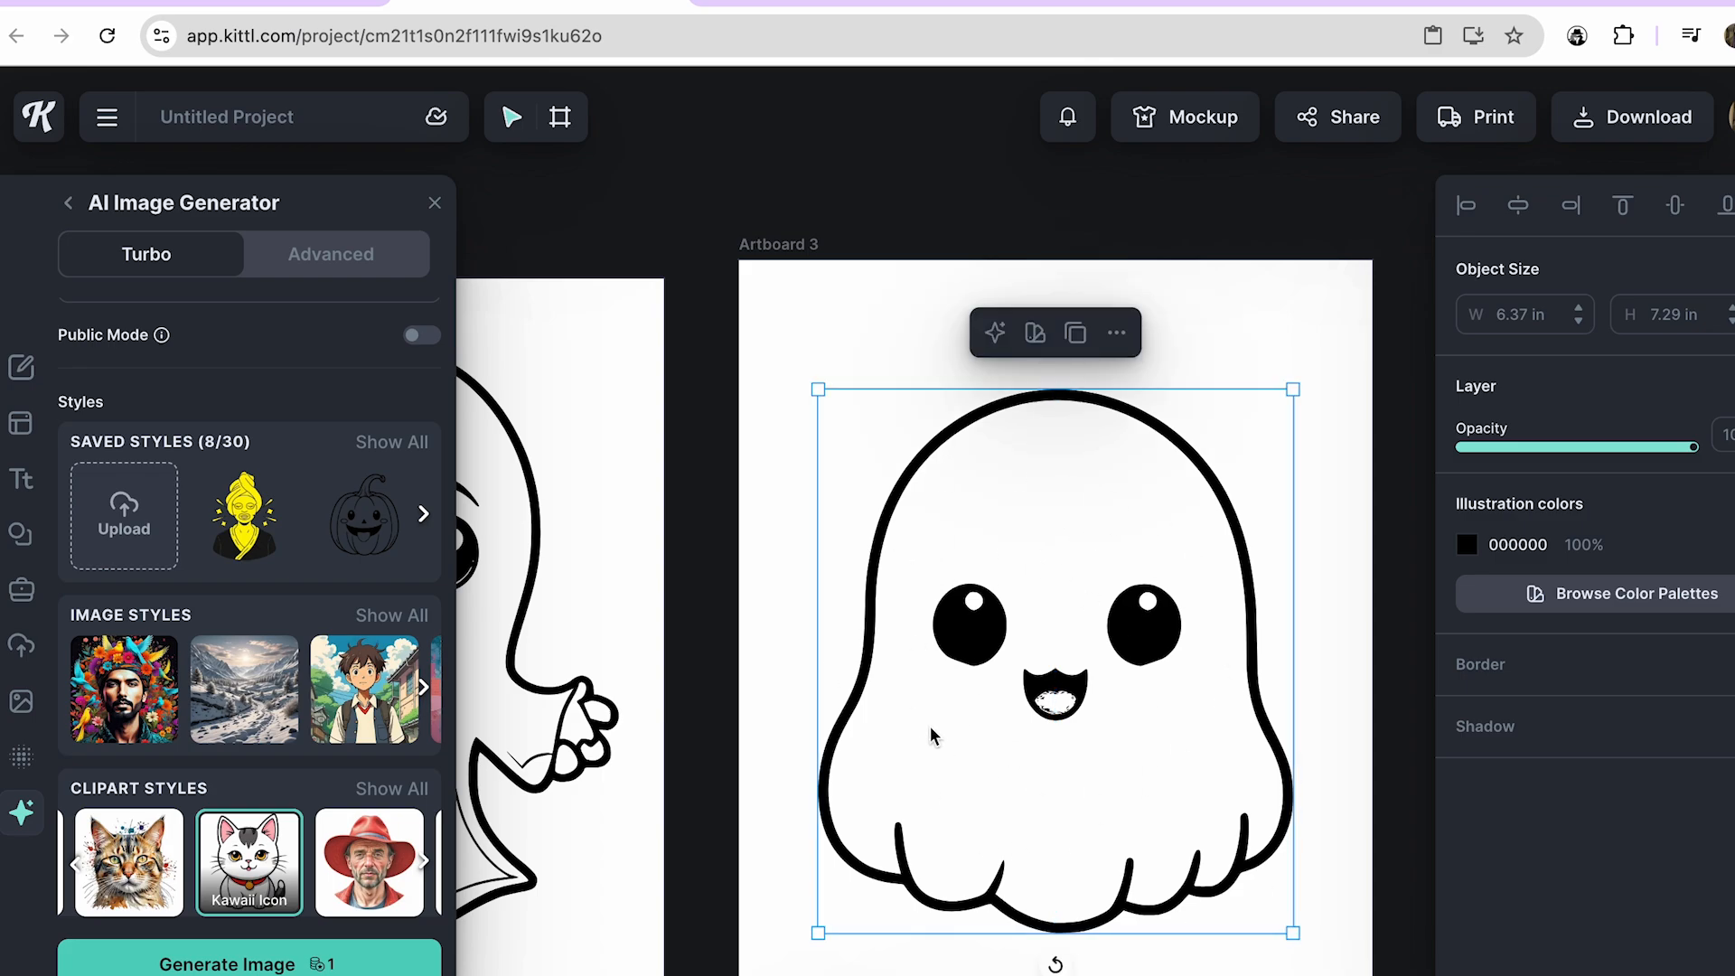
Generate a ghost for Artboard 4 in the saved Cute Cartoon style with the prompt "Create an outline of a ghost".
{"action": "left_click", "coordinate": [392, 616]}
{"action": "scroll", "coordinate": [696, 463], "scroll_direction": "down", "scroll_amount": 7}
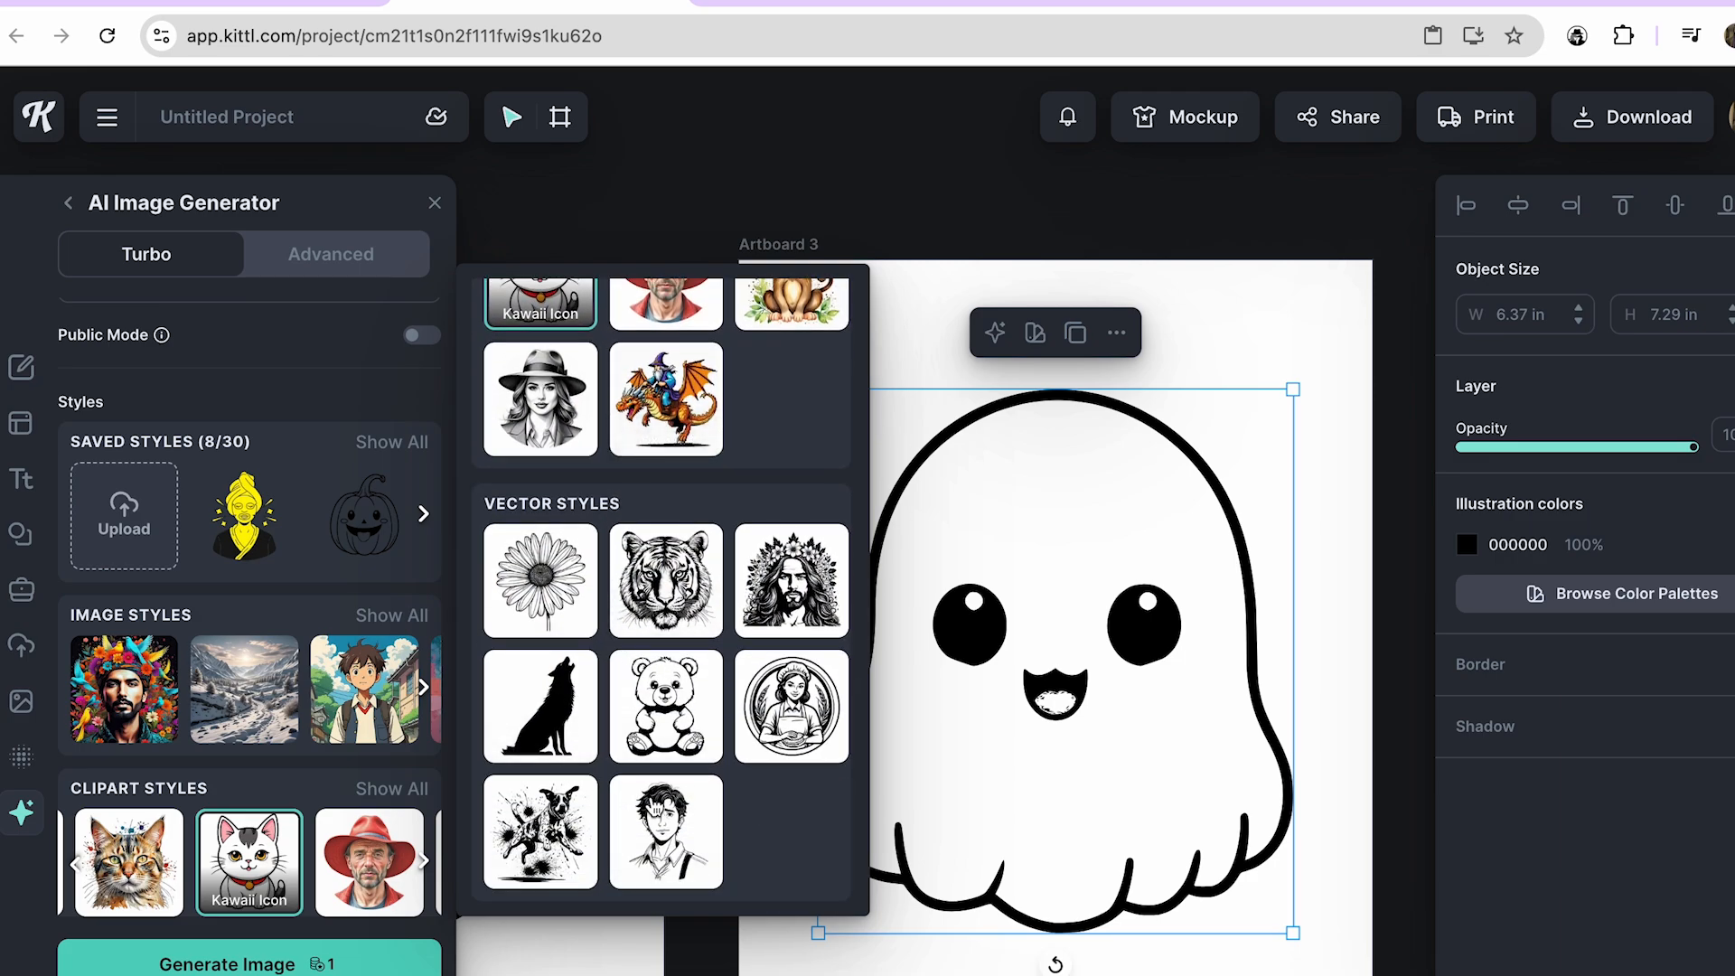
{"action": "scroll", "coordinate": [657, 723], "scroll_direction": "up", "scroll_amount": 4}
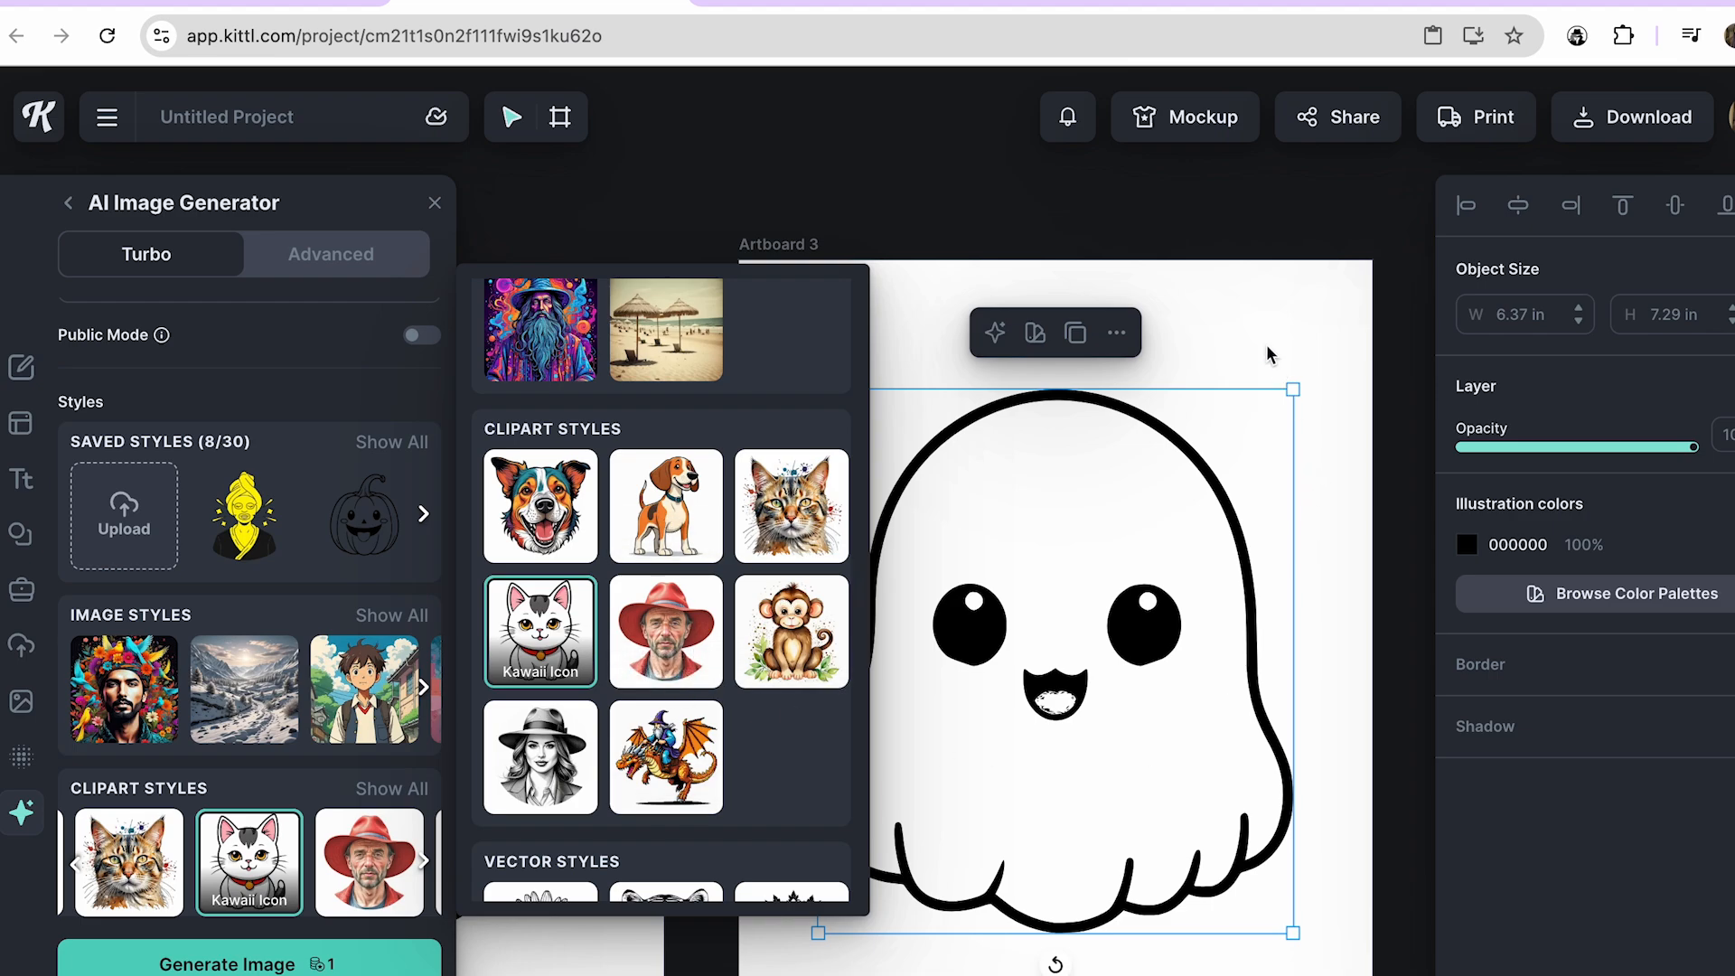
{"action": "left_click", "coordinate": [1261, 318]}
{"action": "key", "text": "shift+1"}
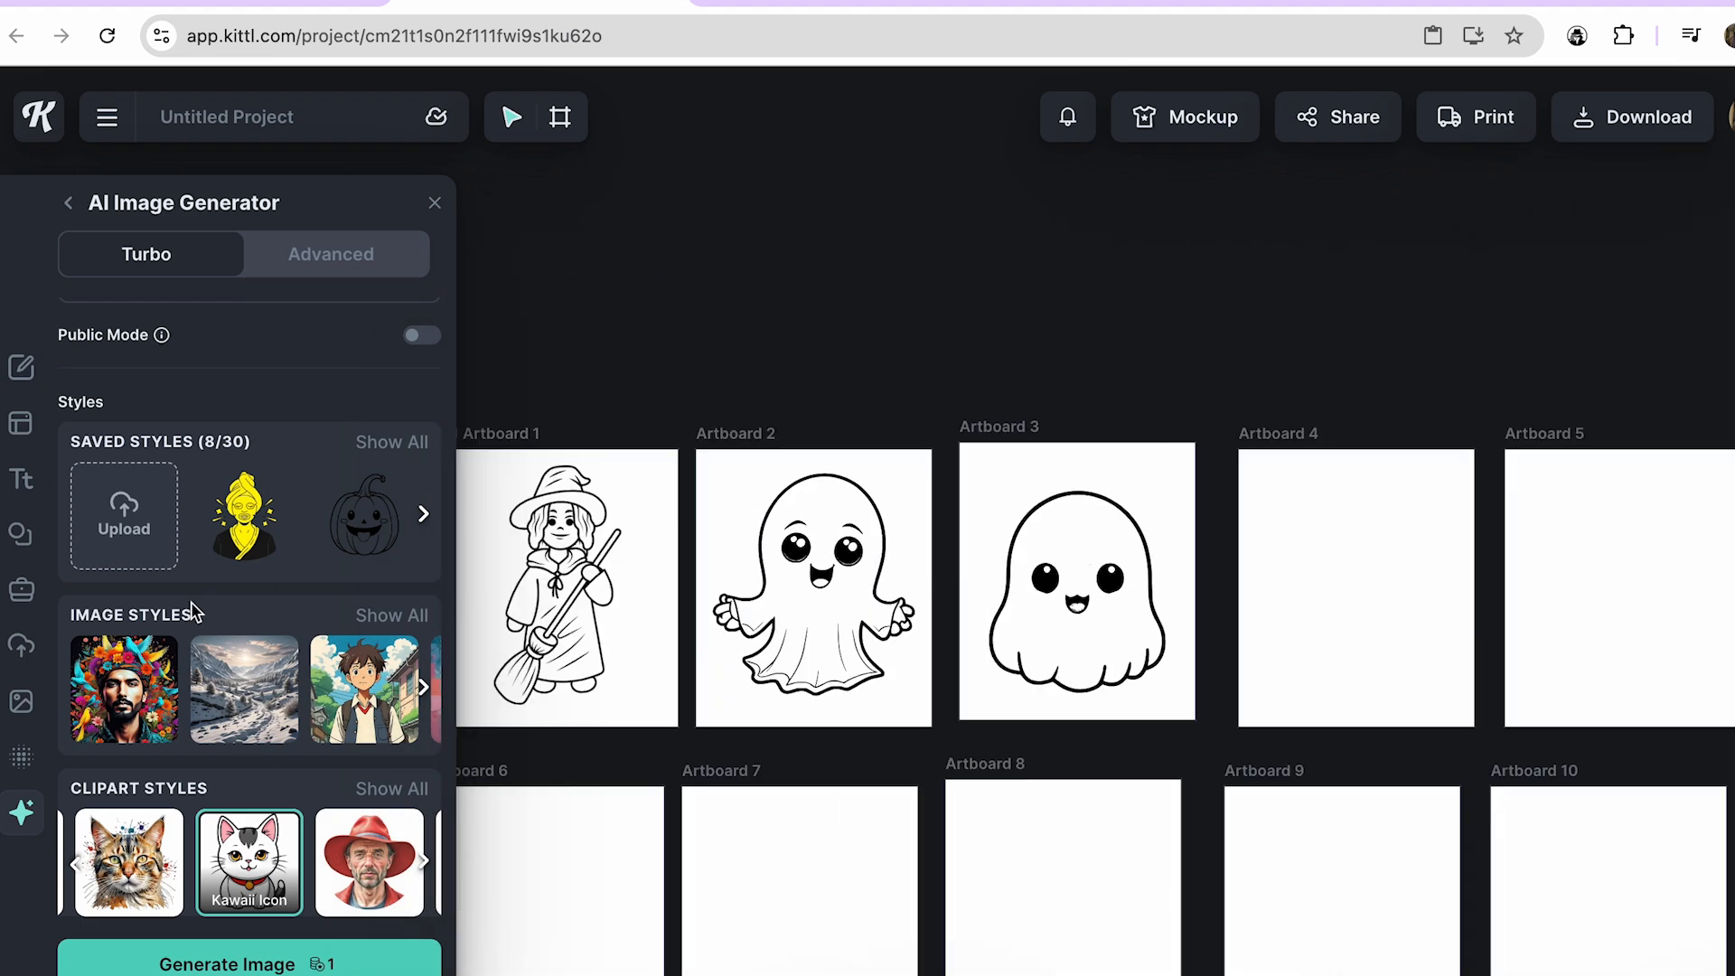
{"action": "left_click", "coordinate": [379, 446]}
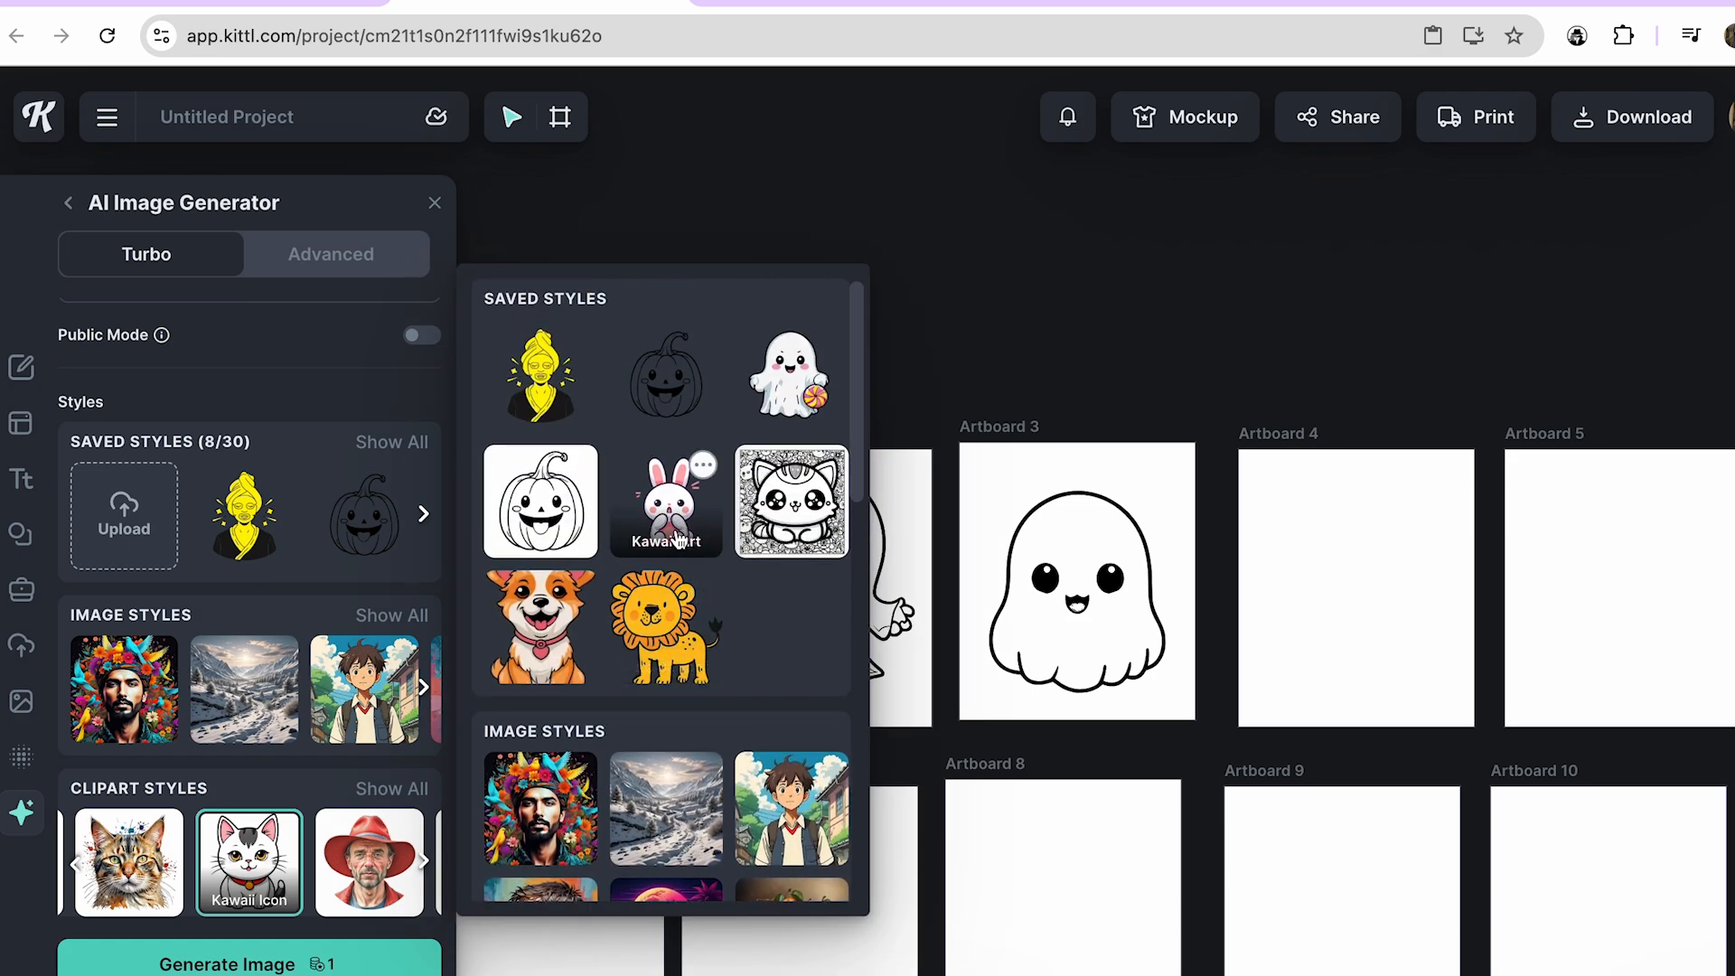
{"action": "left_click", "coordinate": [667, 624]}
{"action": "scroll", "coordinate": [253, 506], "scroll_direction": "up", "scroll_amount": 2}
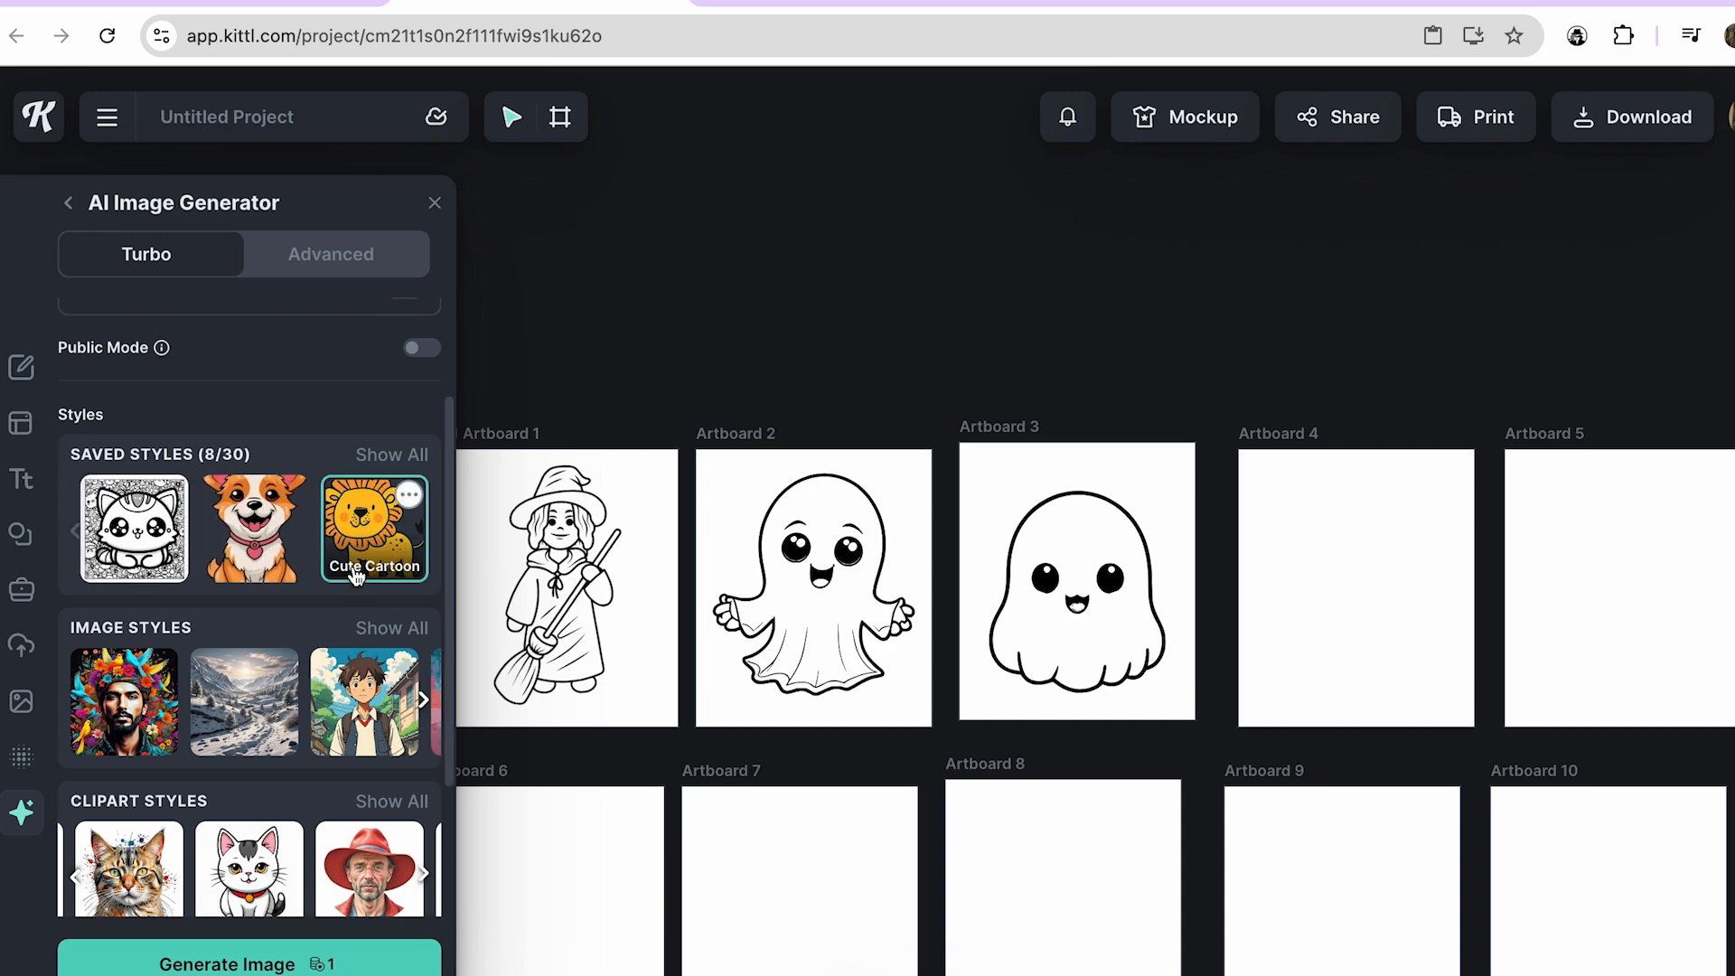
{"action": "left_click", "coordinate": [283, 965]}
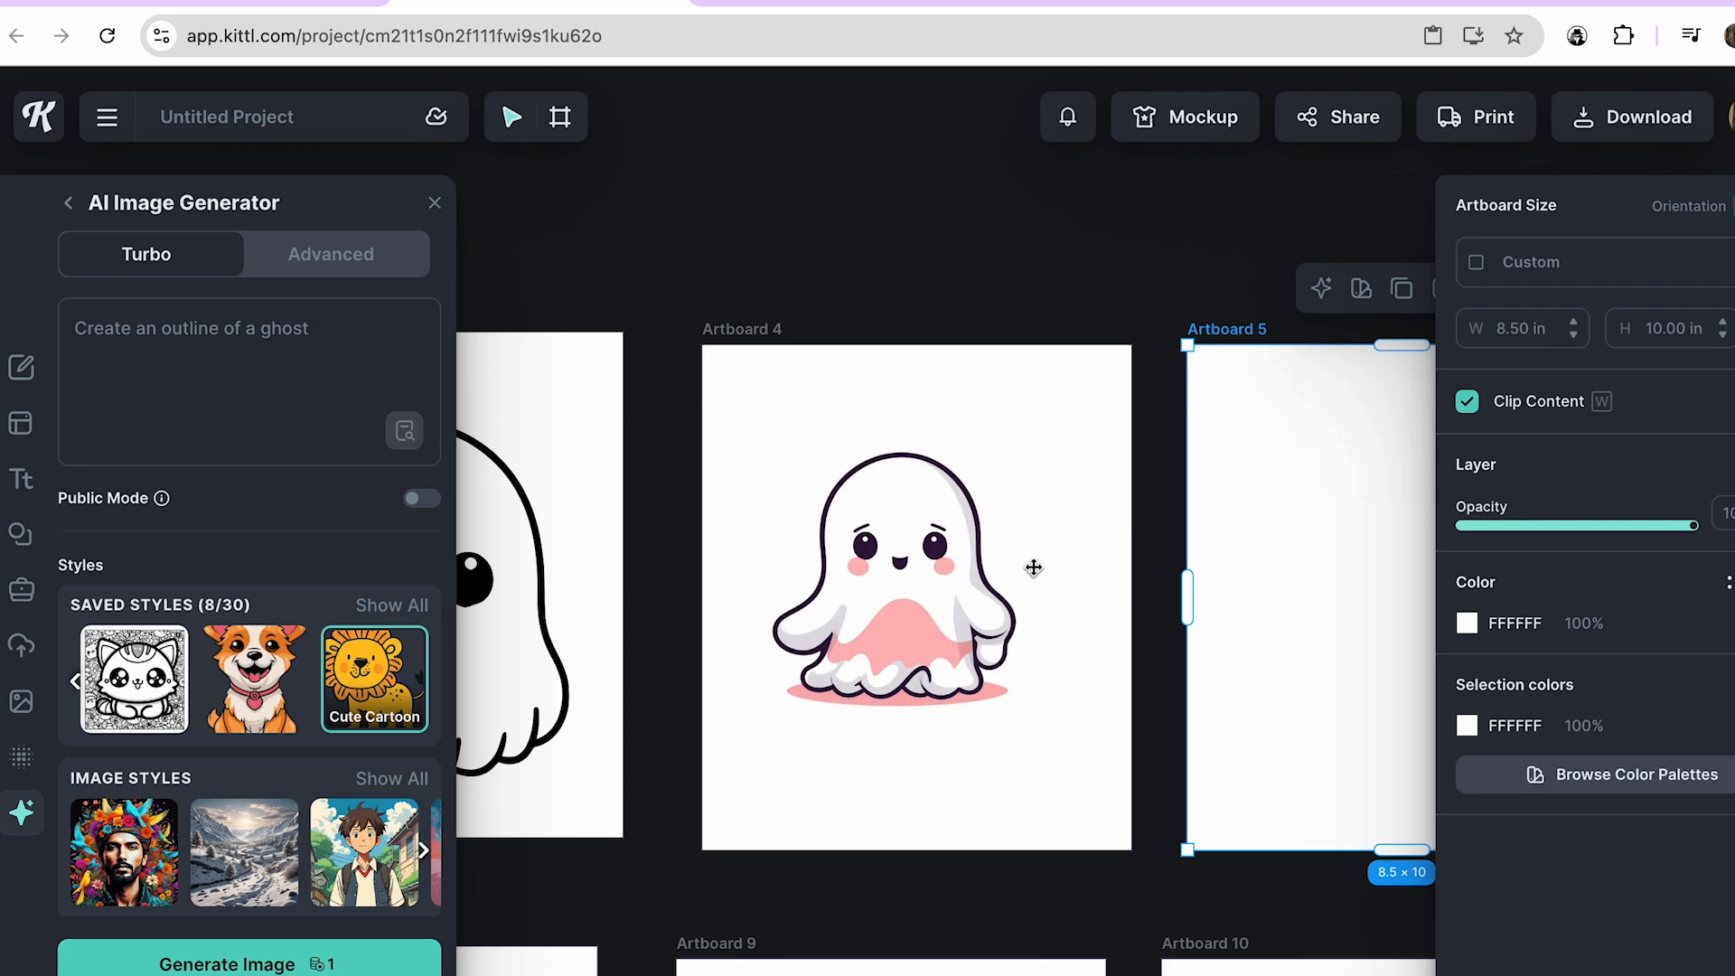
Vectorize the Cute Cartoon ghost and enlarge it to about 6.92 by 7.03 in, centered on Artboard 4.
{"action": "left_click", "coordinate": [937, 569]}
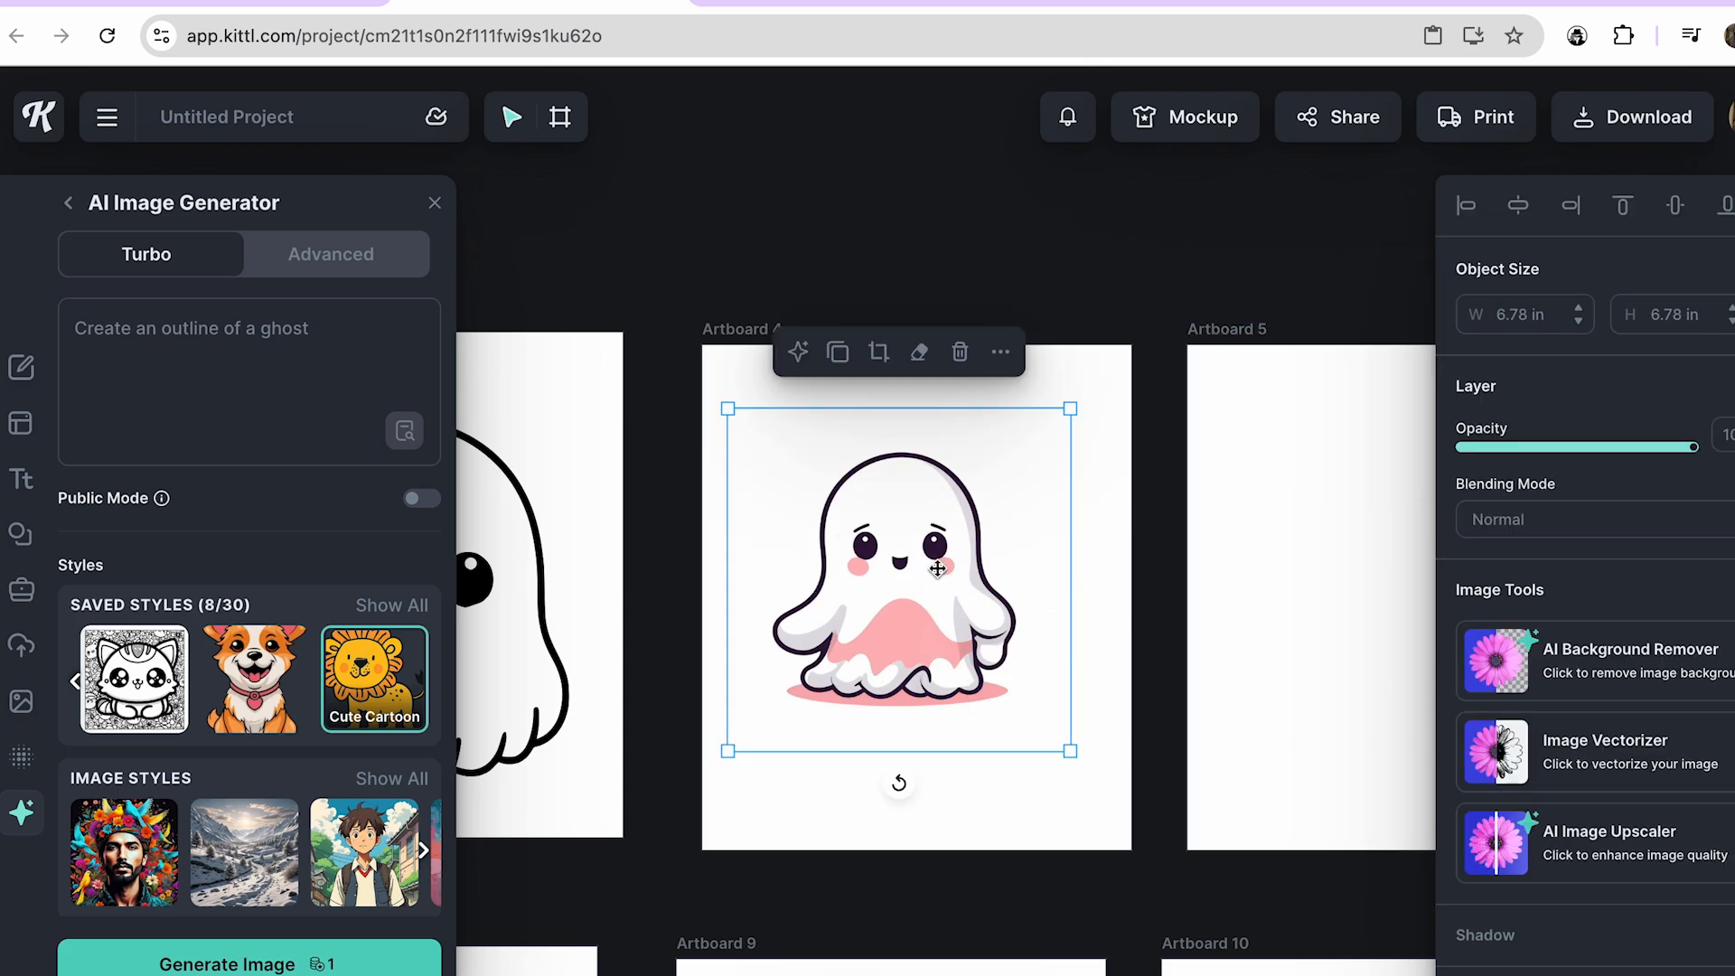
{"action": "left_click", "coordinate": [1677, 756]}
{"action": "left_click", "coordinate": [1580, 890]}
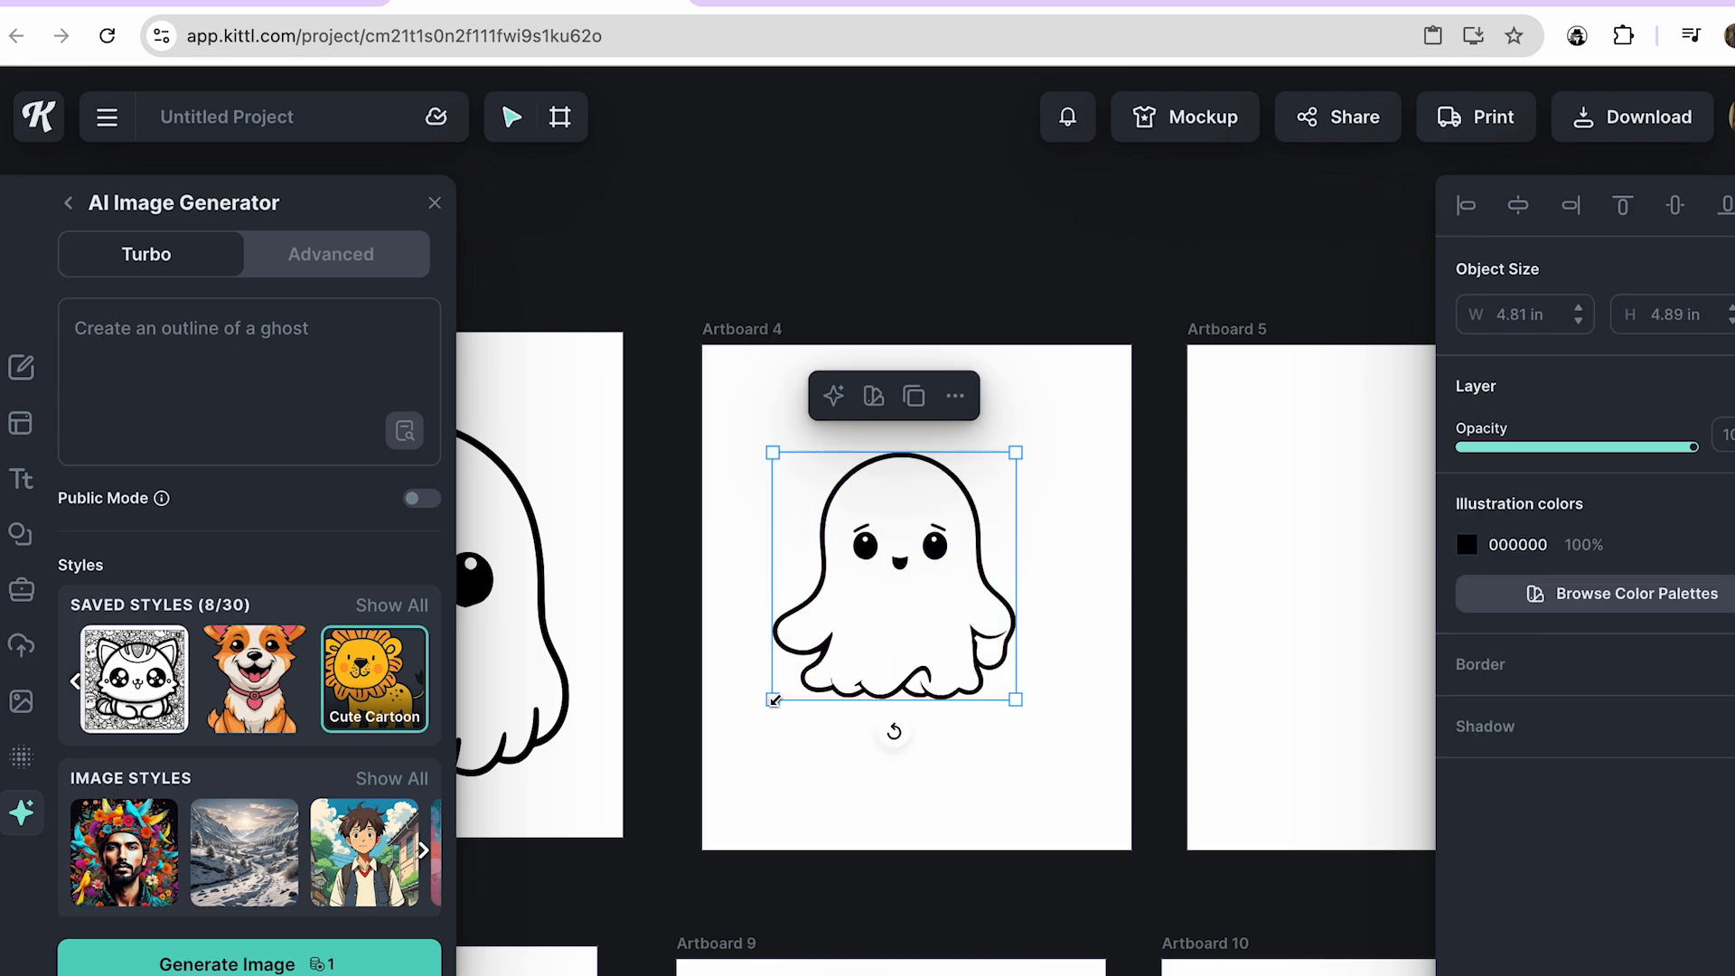
{"action": "left_click_drag", "start_coordinate": [766, 702], "coordinate": [666, 808]}
{"action": "left_click_drag", "start_coordinate": [896, 594], "coordinate": [956, 562]}
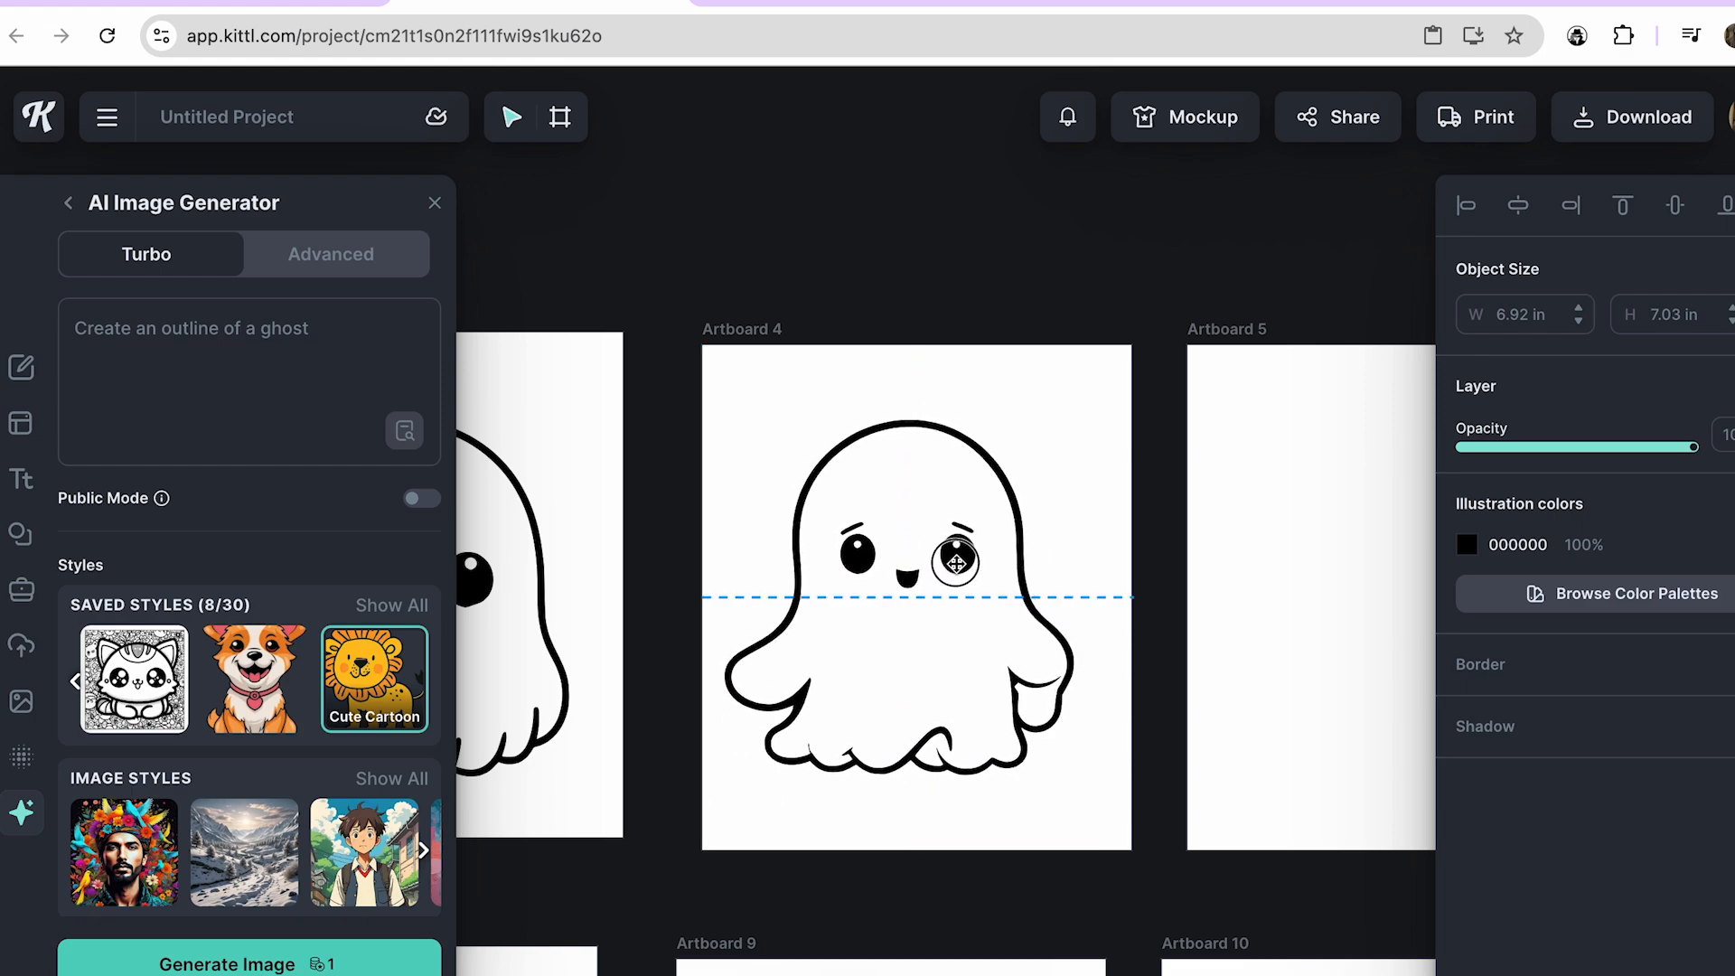
{"action": "left_click", "coordinate": [1055, 833]}
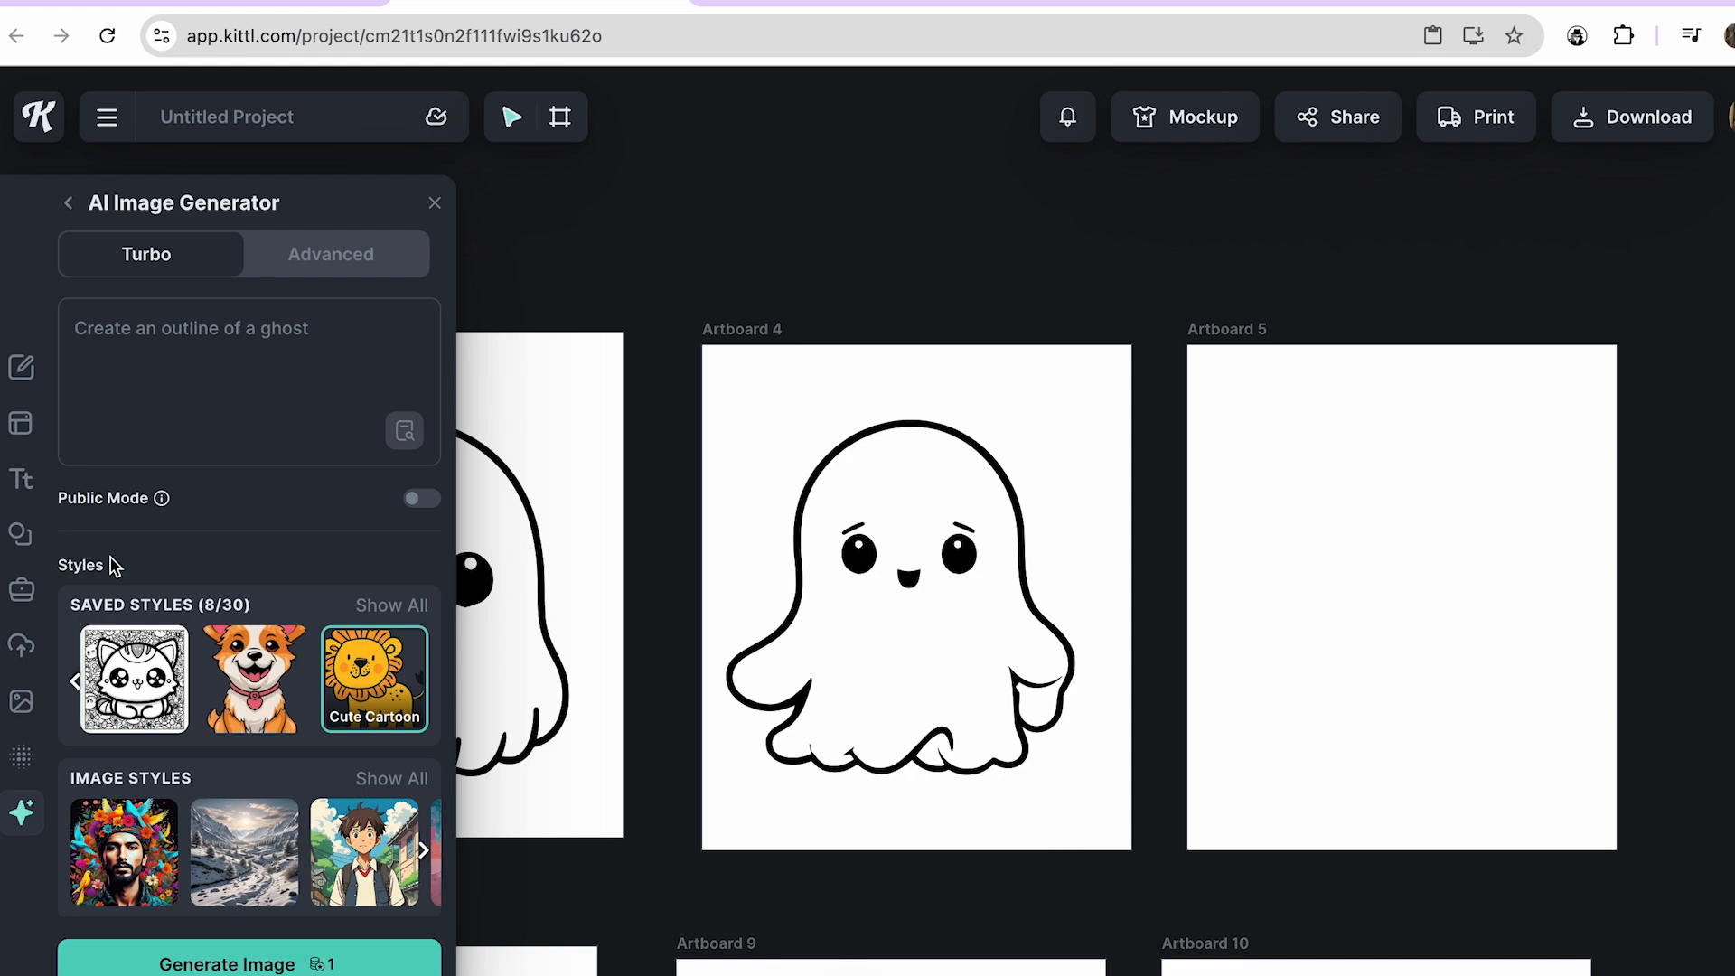
Switch the AI image generator to Advanced mode and choose the Art Deco image style.
{"action": "left_click", "coordinate": [342, 258]}
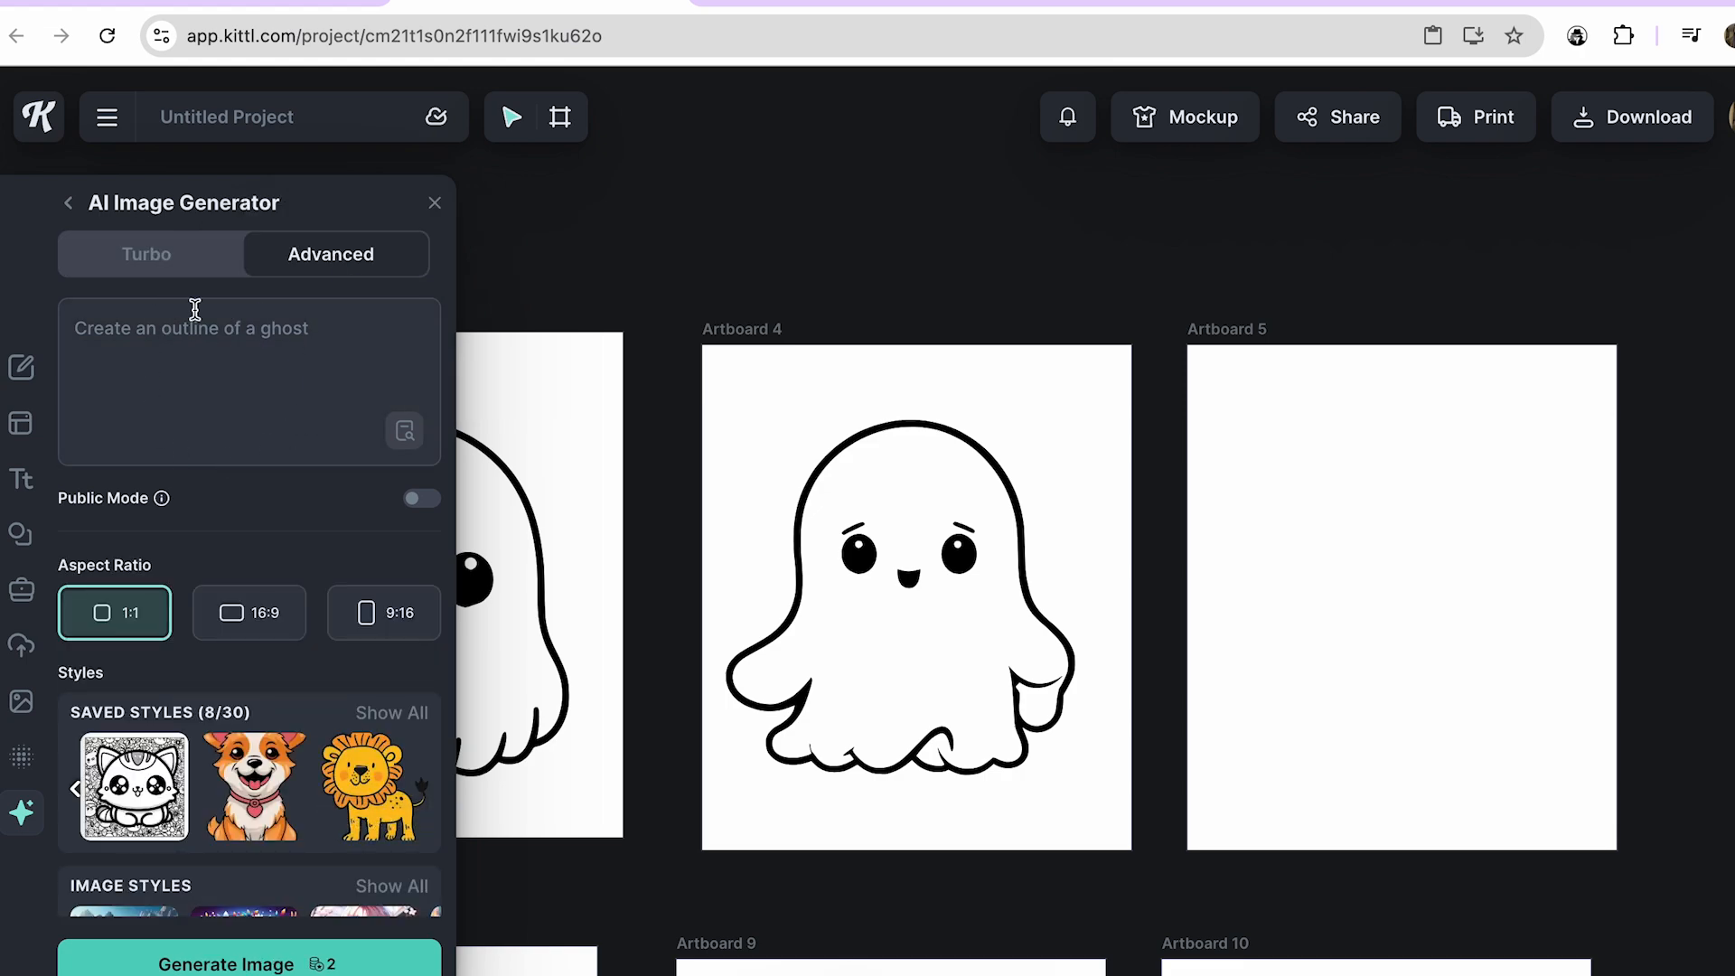
{"action": "scroll", "coordinate": [171, 652], "scroll_direction": "down", "scroll_amount": 1}
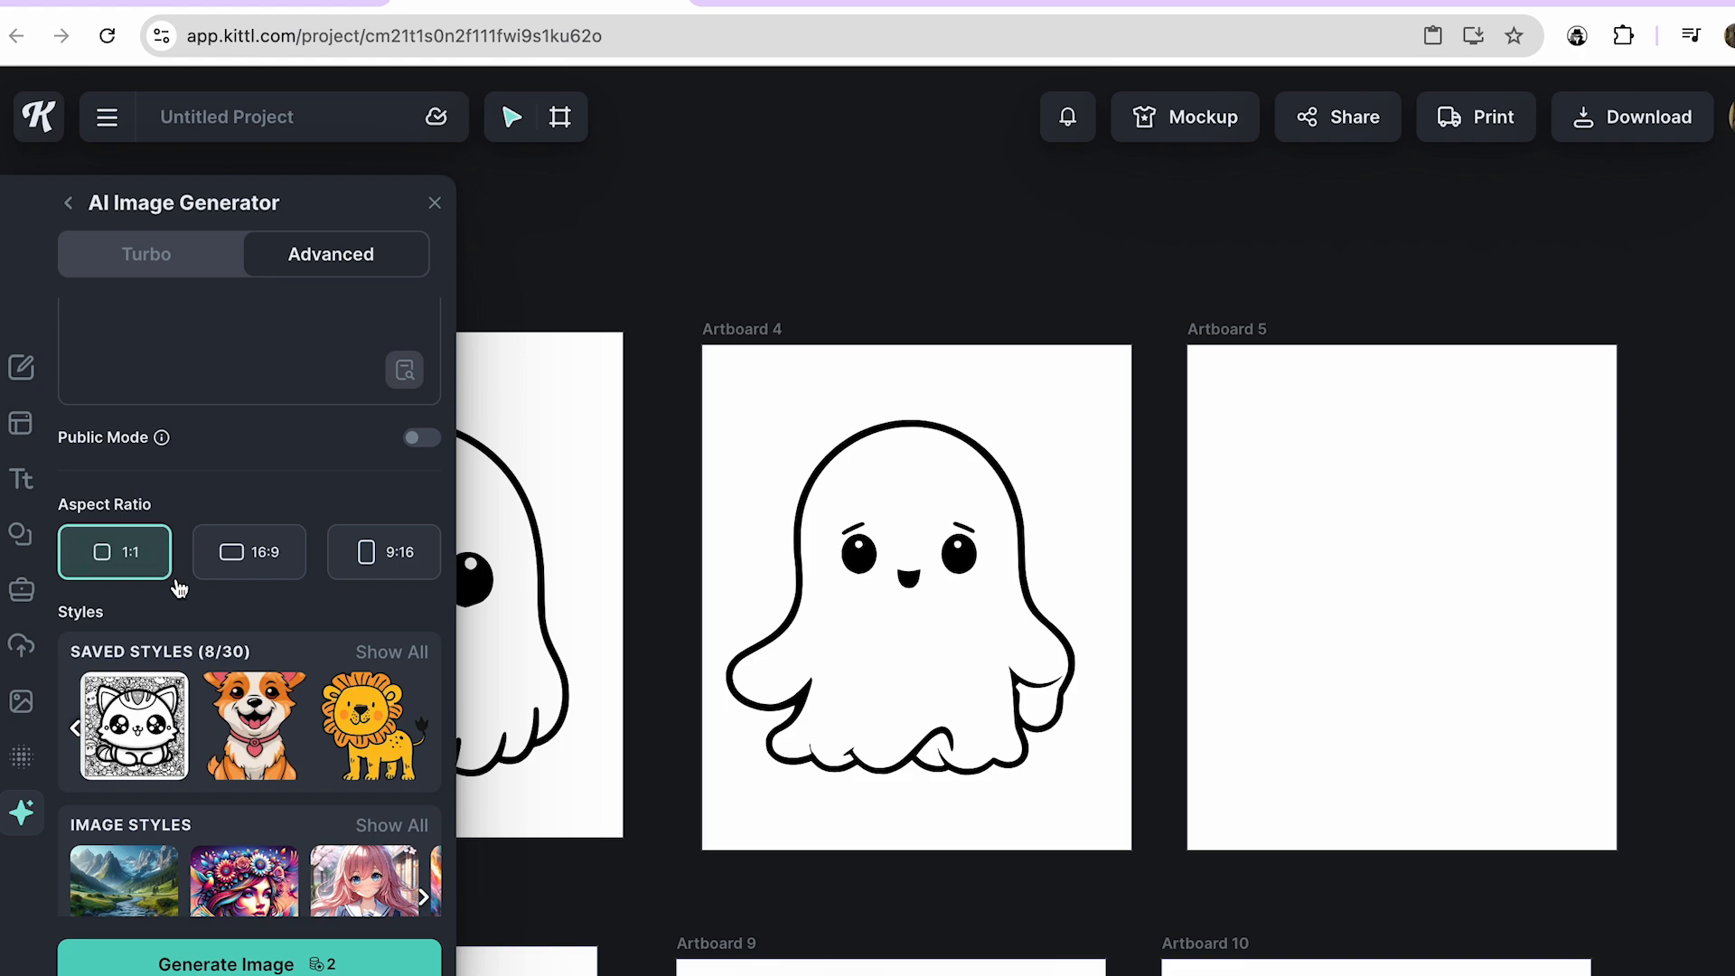
{"action": "scroll", "coordinate": [178, 588], "scroll_direction": "down", "scroll_amount": 1}
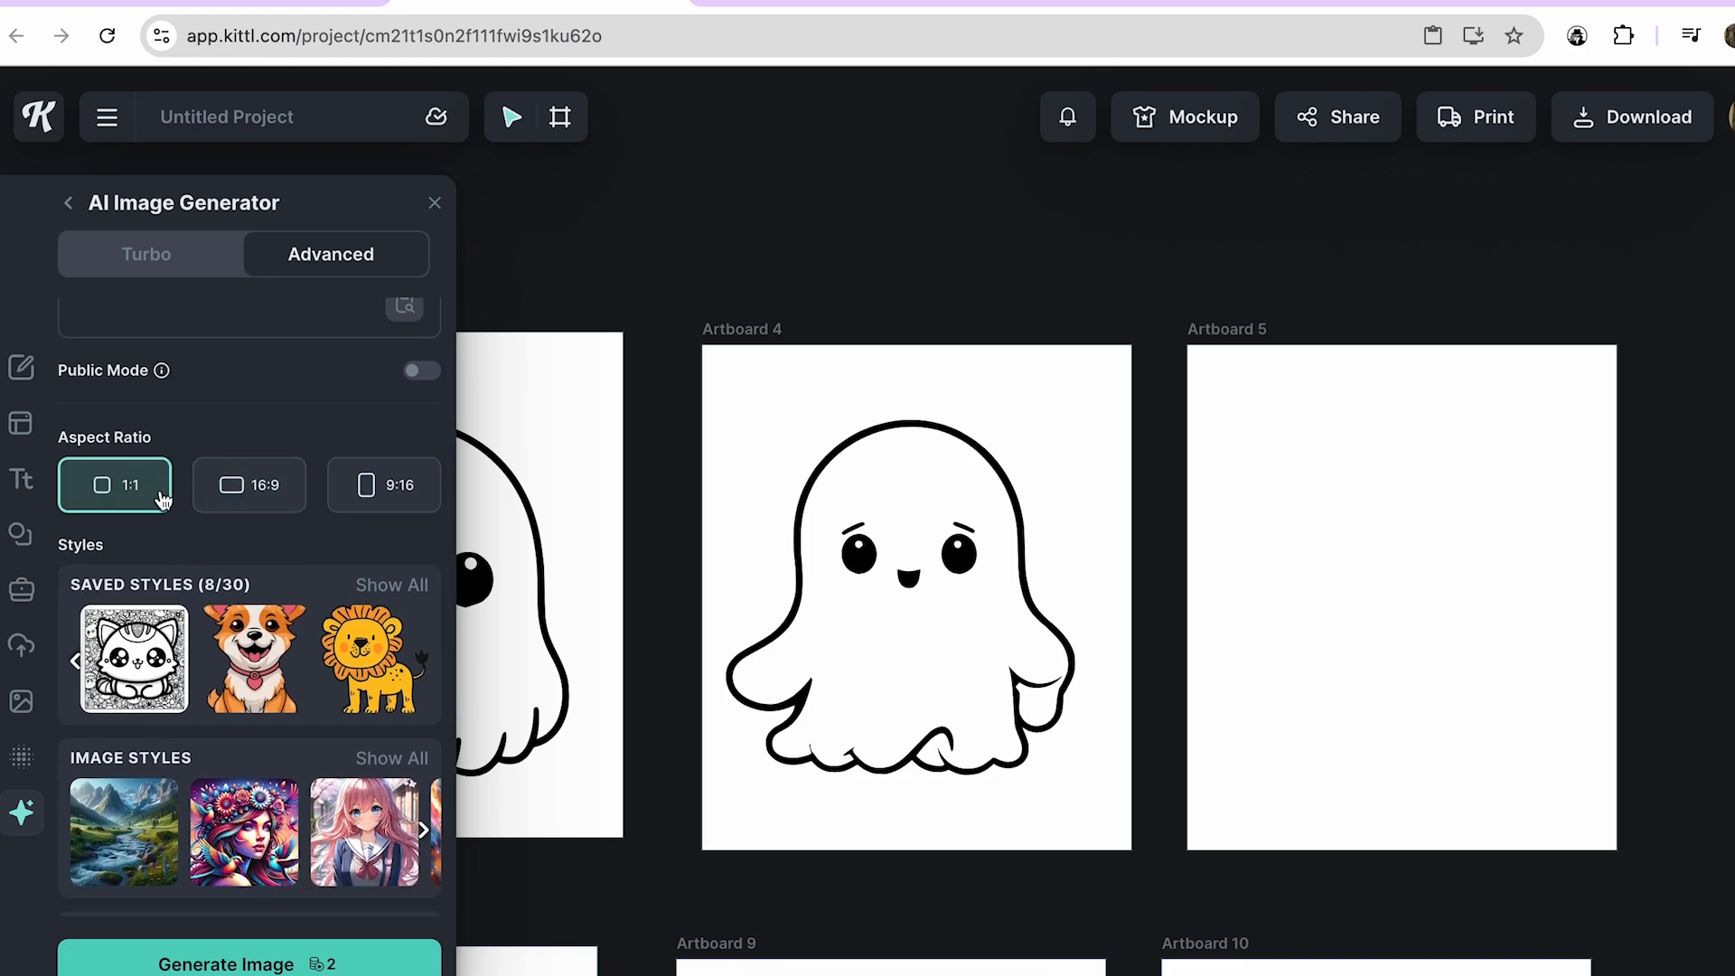
{"action": "left_click", "coordinate": [234, 506]}
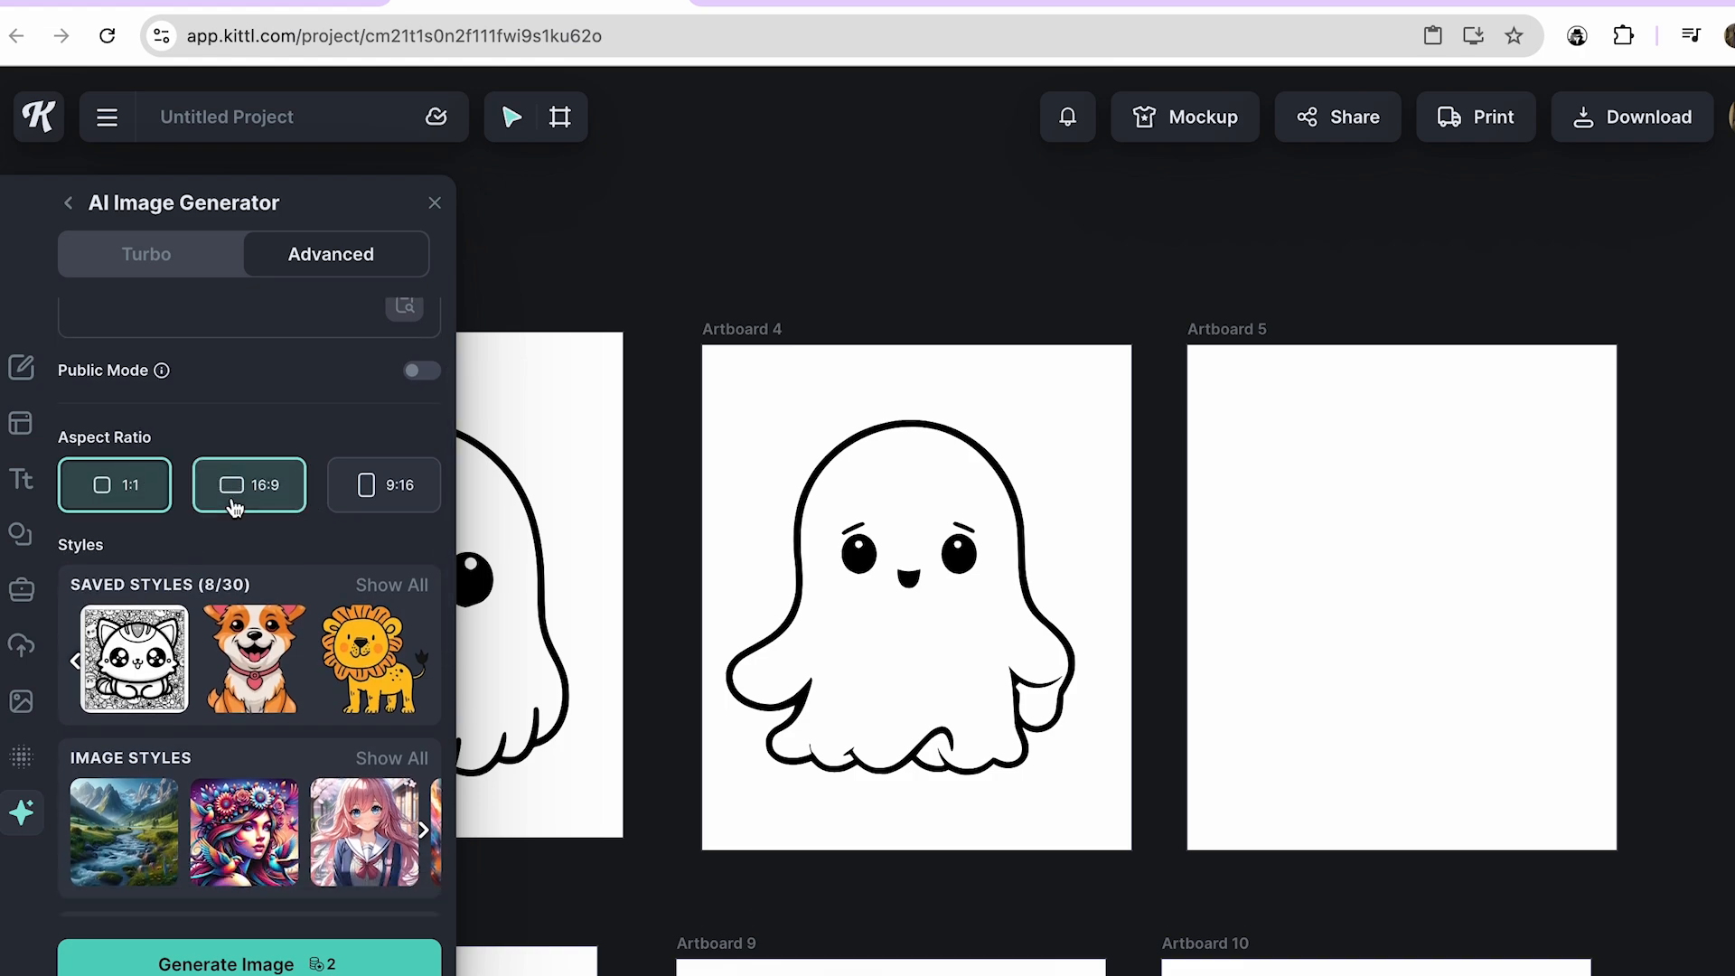
{"action": "scroll", "coordinate": [334, 560], "scroll_direction": "down", "scroll_amount": 3}
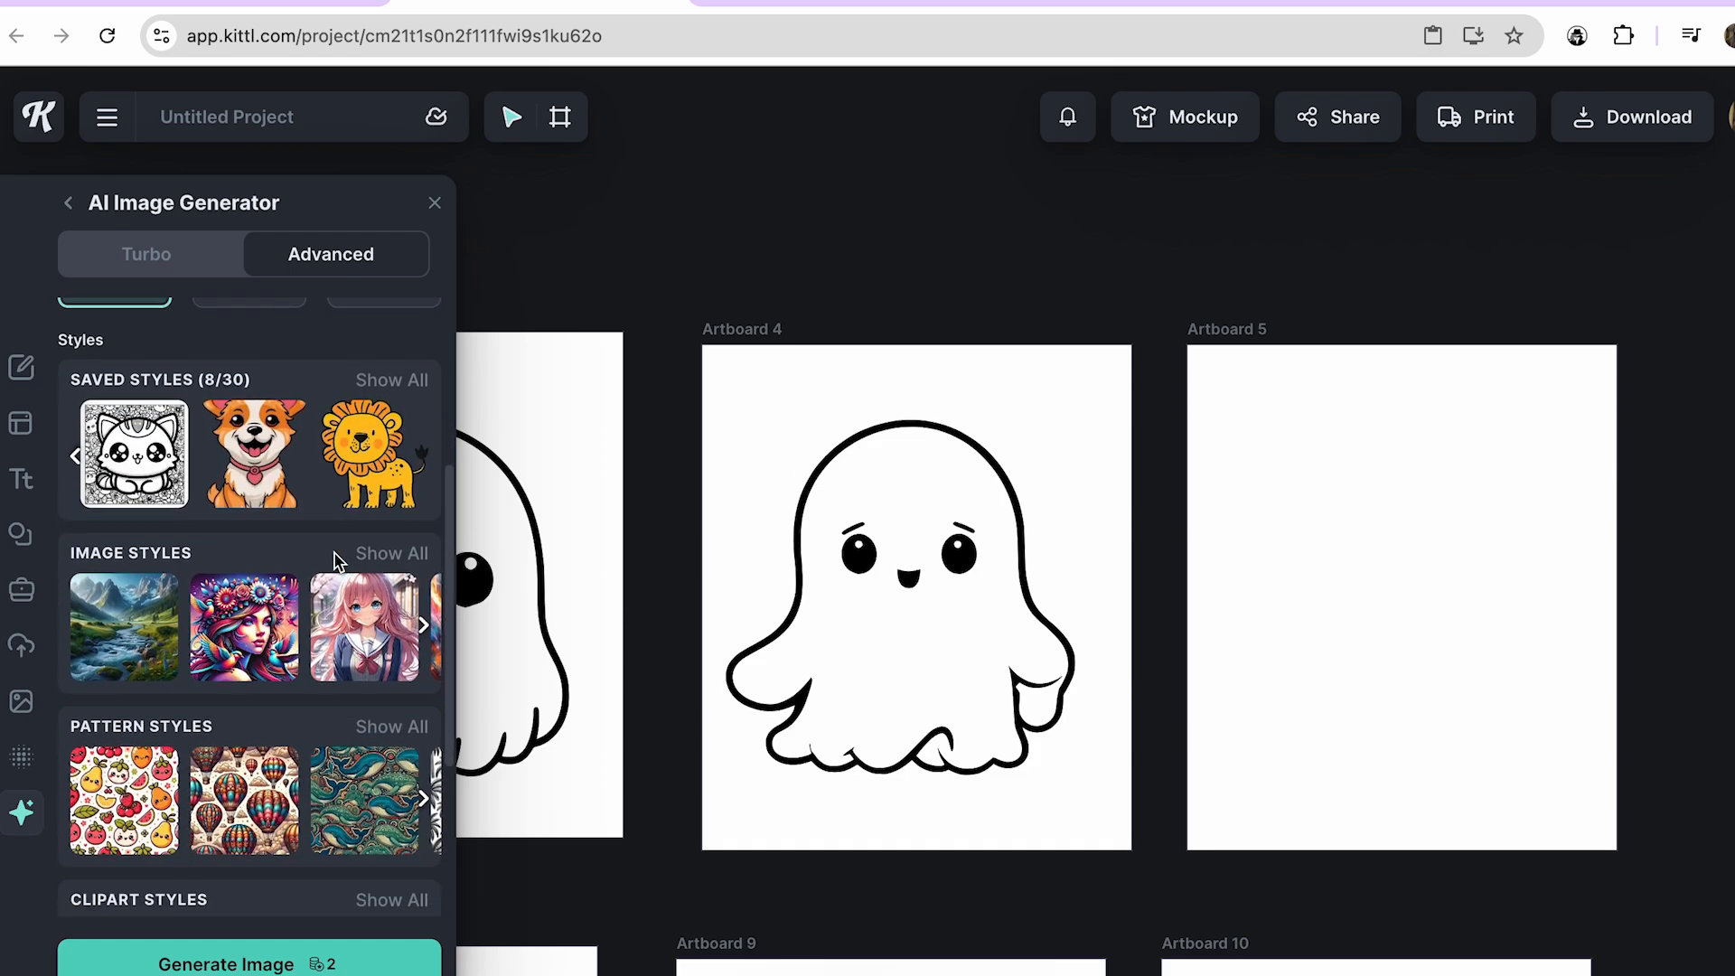
{"action": "scroll", "coordinate": [334, 560], "scroll_direction": "down", "scroll_amount": 2}
{"action": "left_click", "coordinate": [391, 394]}
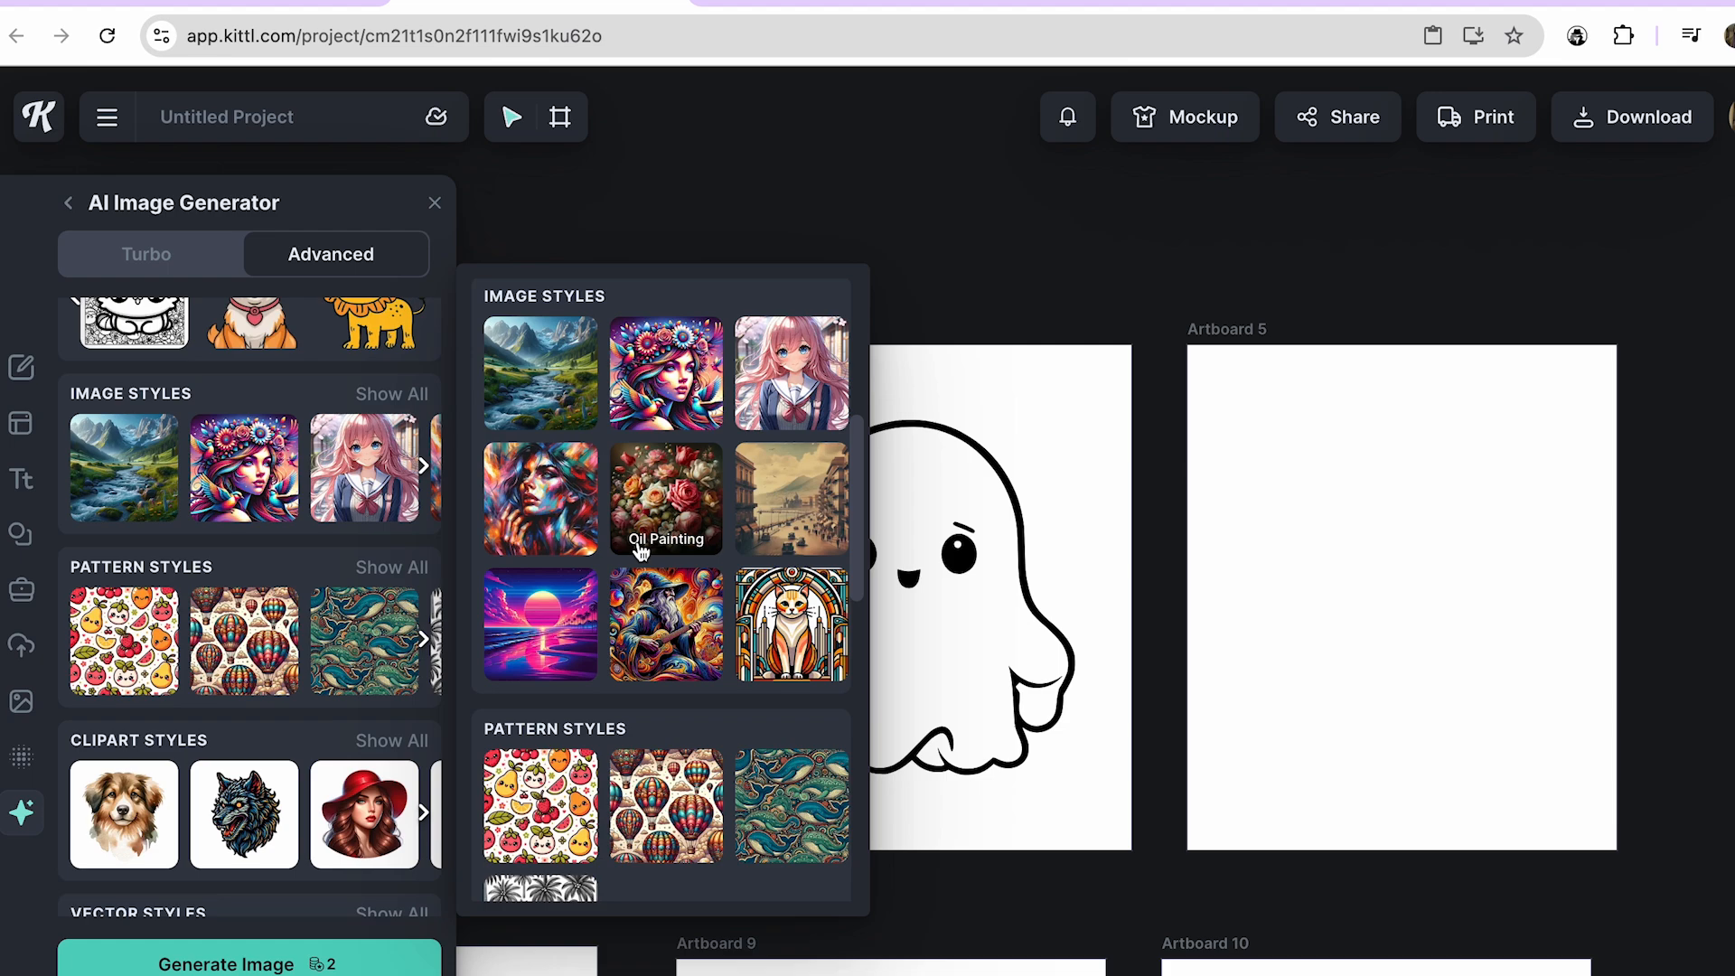
{"action": "left_click", "coordinate": [799, 633]}
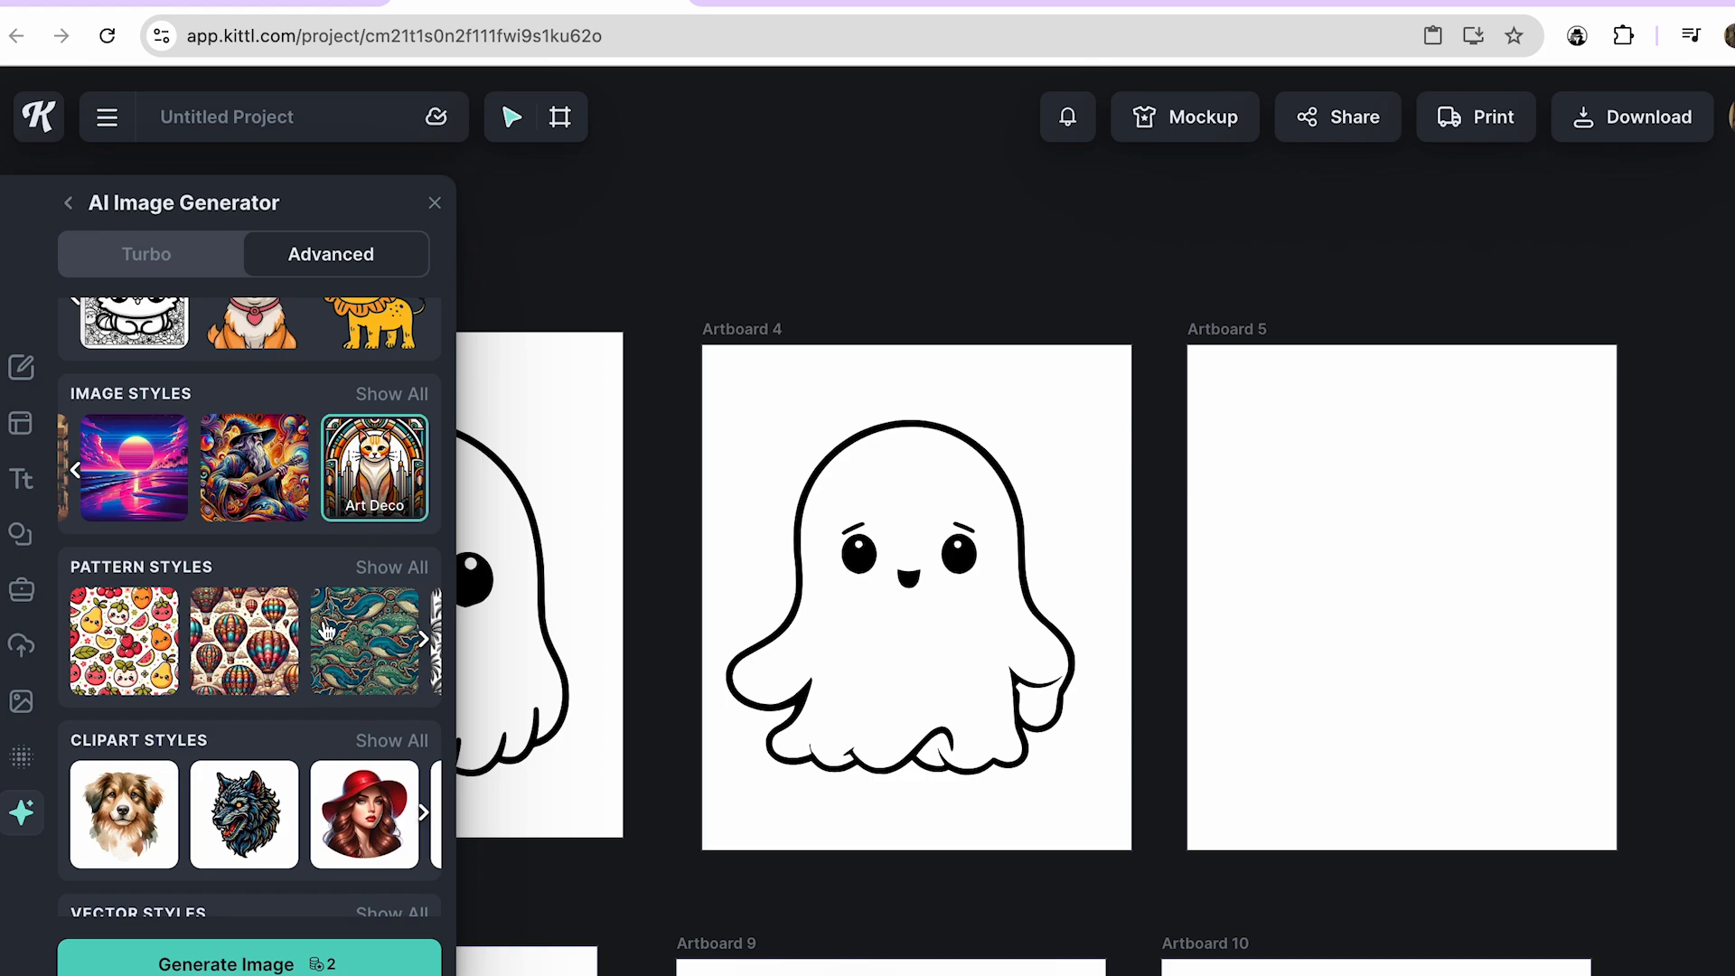
Generate a 1:1 Art Deco ghost for Artboard 5 with the prompt "Create an outline of a ghost".
{"action": "scroll", "coordinate": [371, 489], "scroll_direction": "up", "scroll_amount": 4}
{"action": "scroll", "coordinate": [326, 633], "scroll_direction": "up", "scroll_amount": 2}
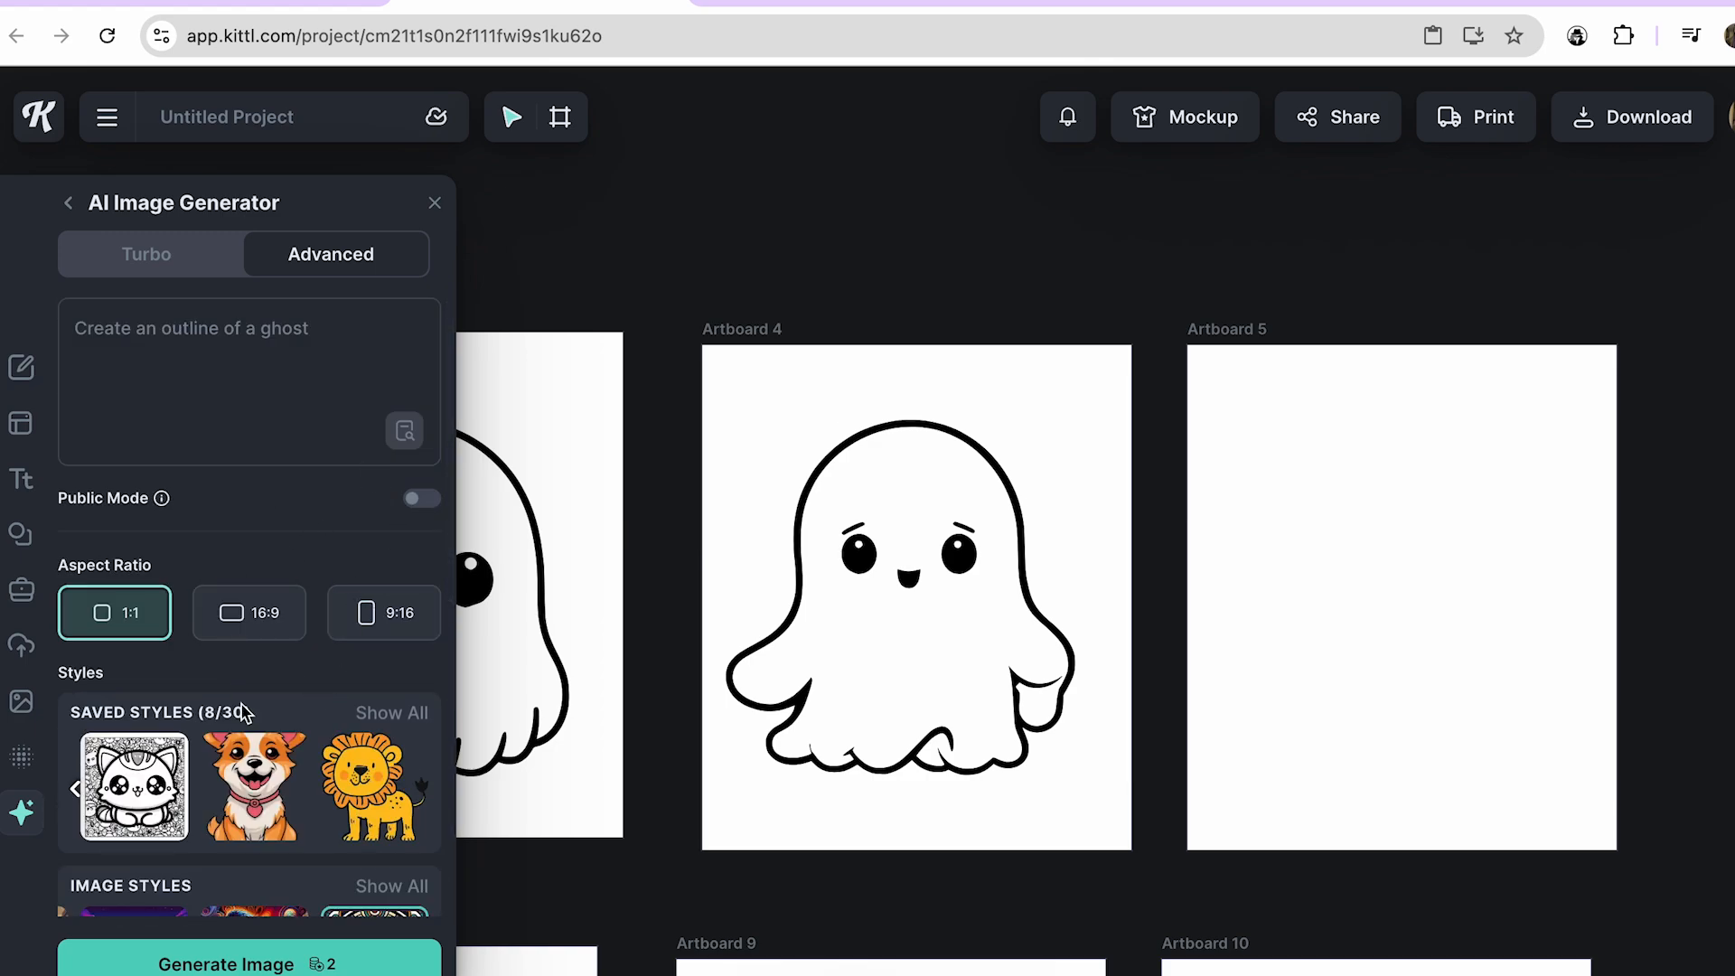
{"action": "scroll", "coordinate": [289, 886], "scroll_direction": "down", "scroll_amount": 1}
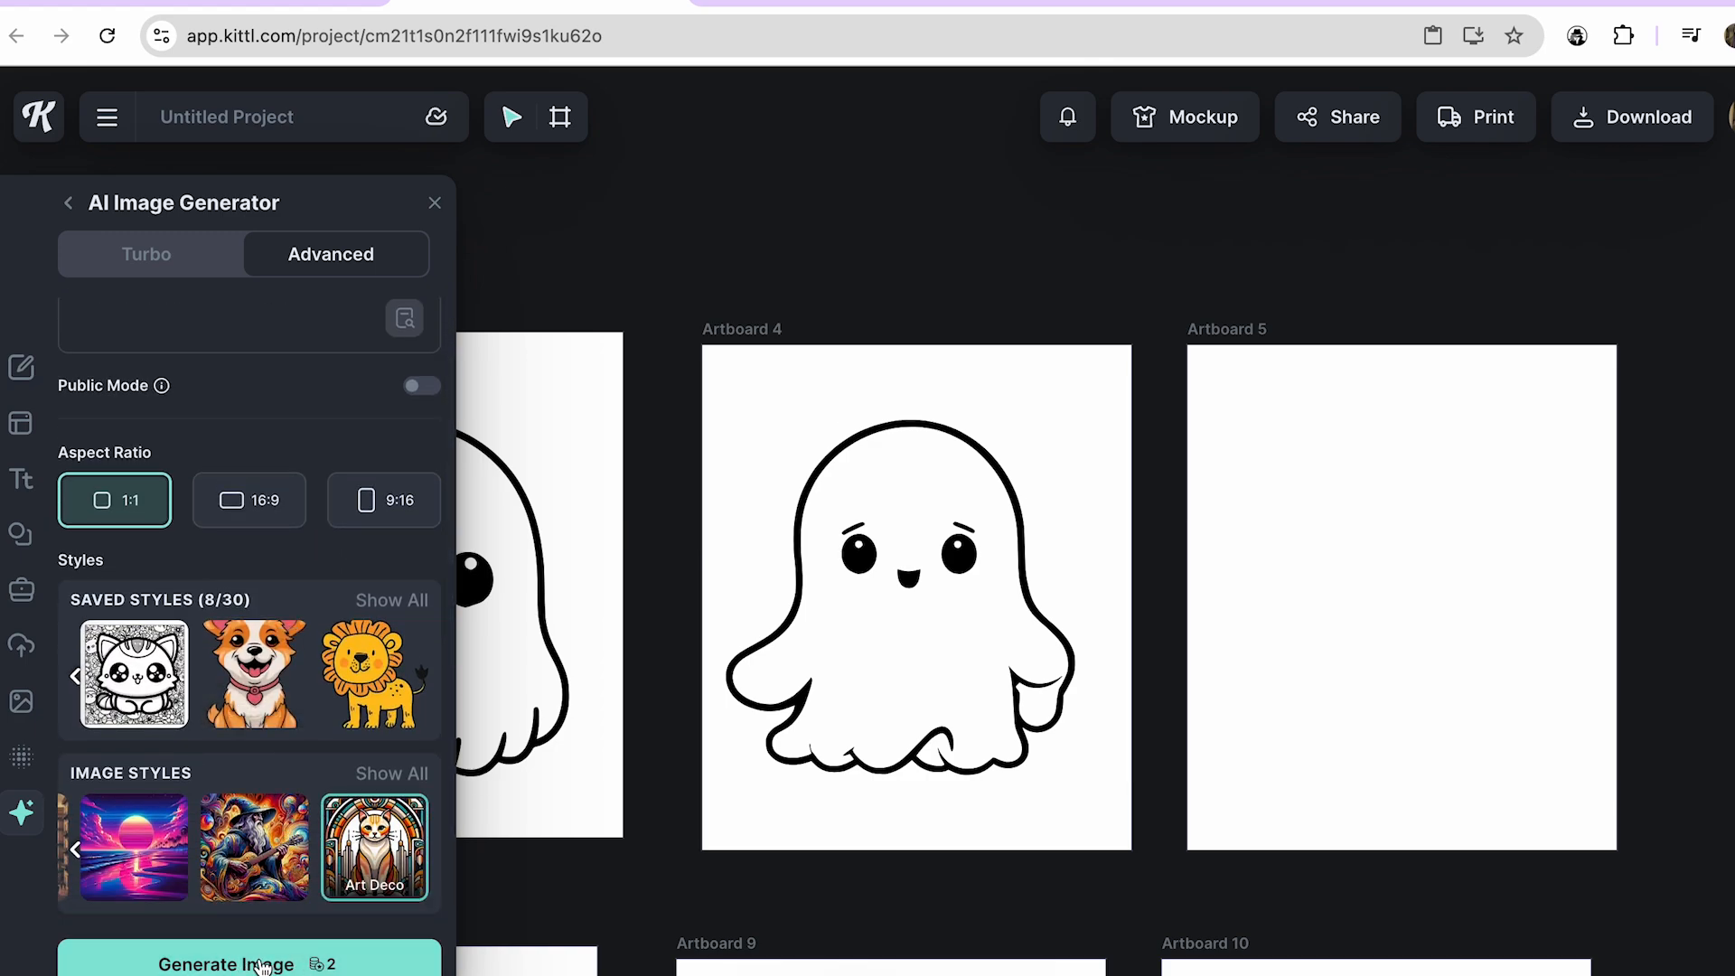
{"action": "scroll", "coordinate": [297, 831], "scroll_direction": "up", "scroll_amount": 1}
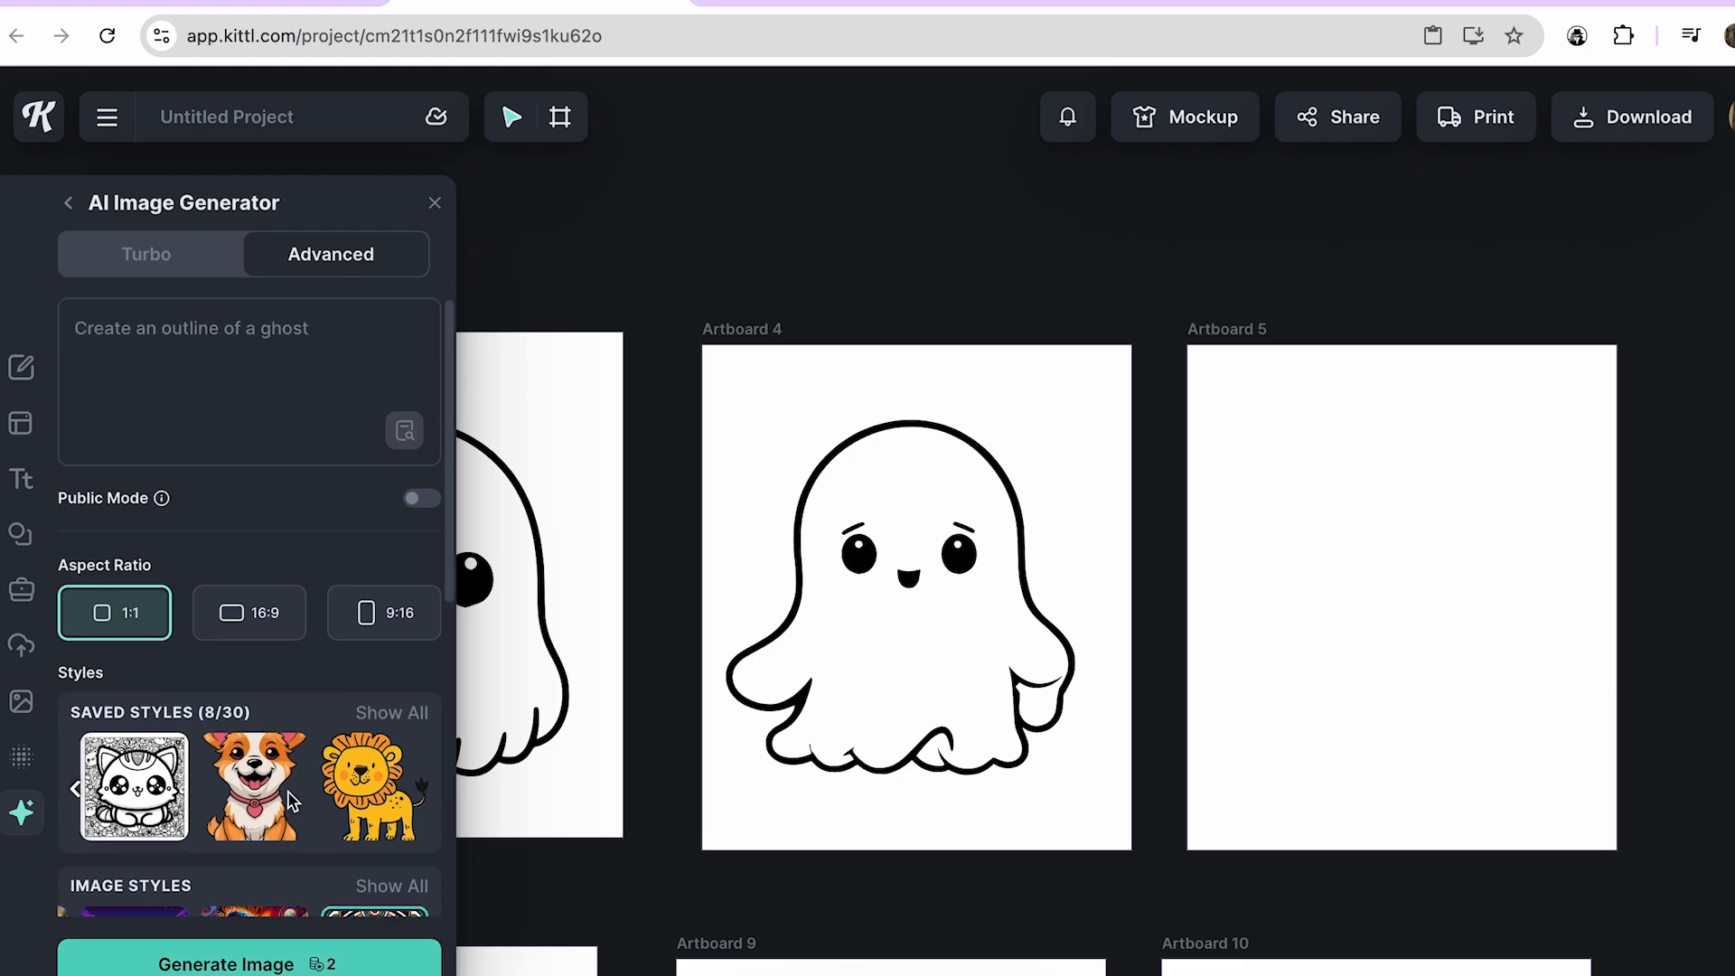
{"action": "left_click", "coordinate": [306, 944]}
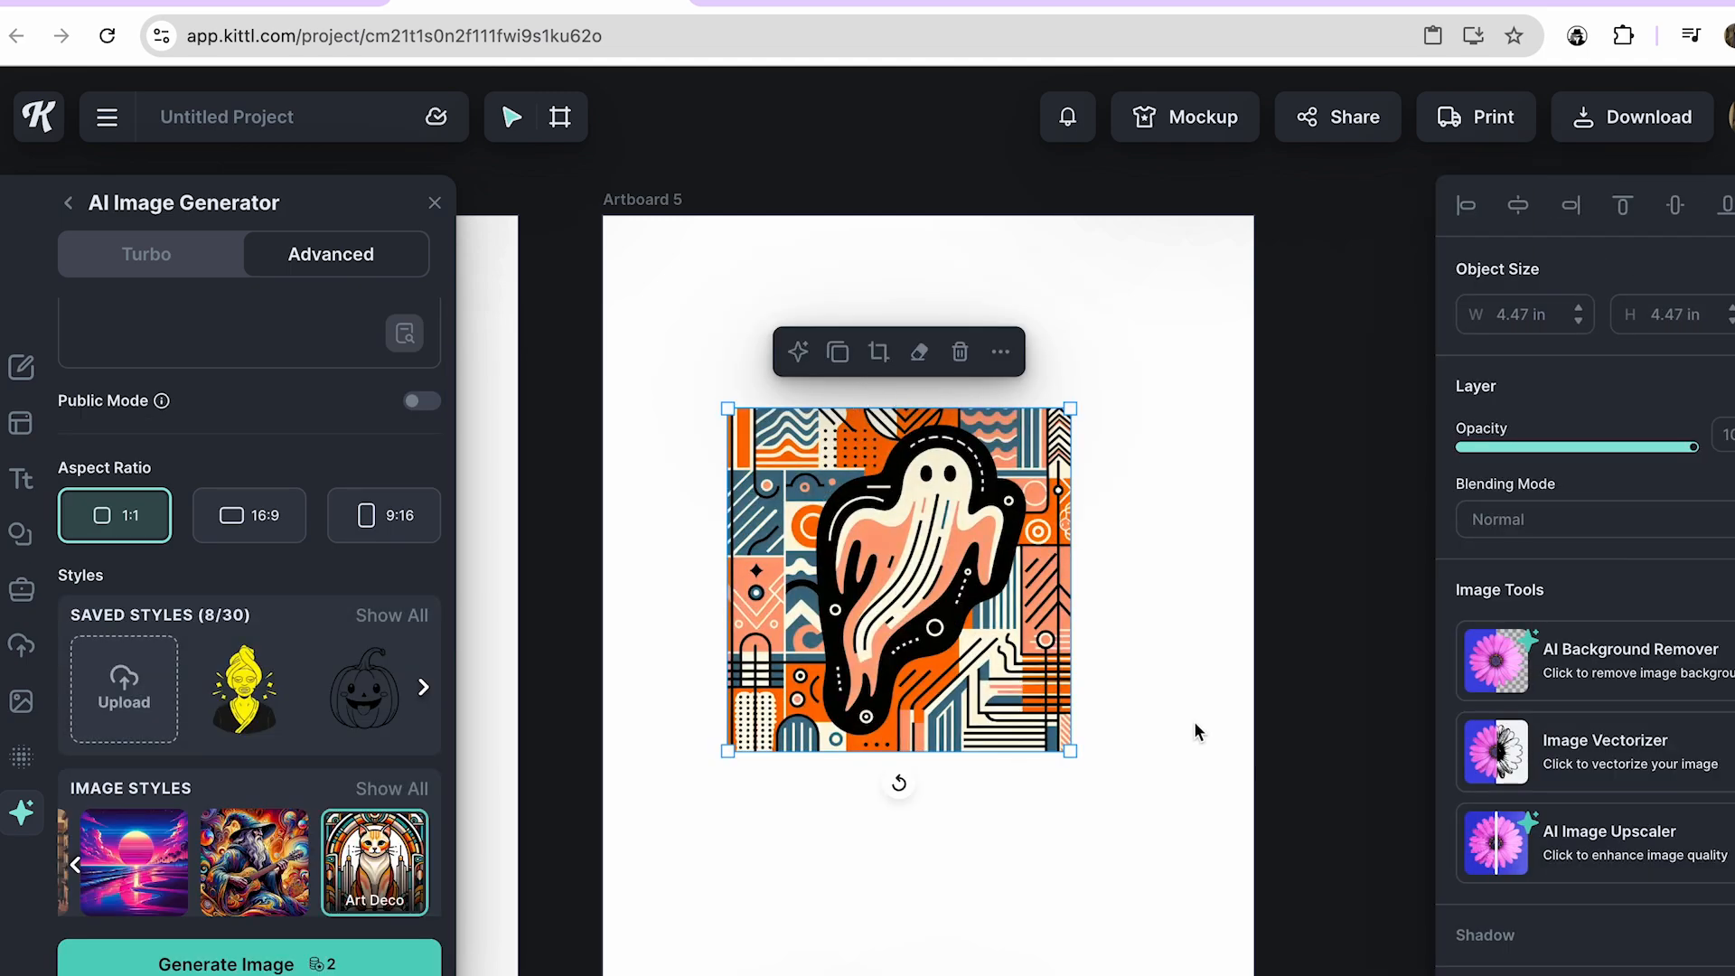
Vectorize the Art Deco ghost with 1 color, enlarge it to about 7.48 in square and center it across Artboard 5.
{"action": "left_click", "coordinate": [1504, 752]}
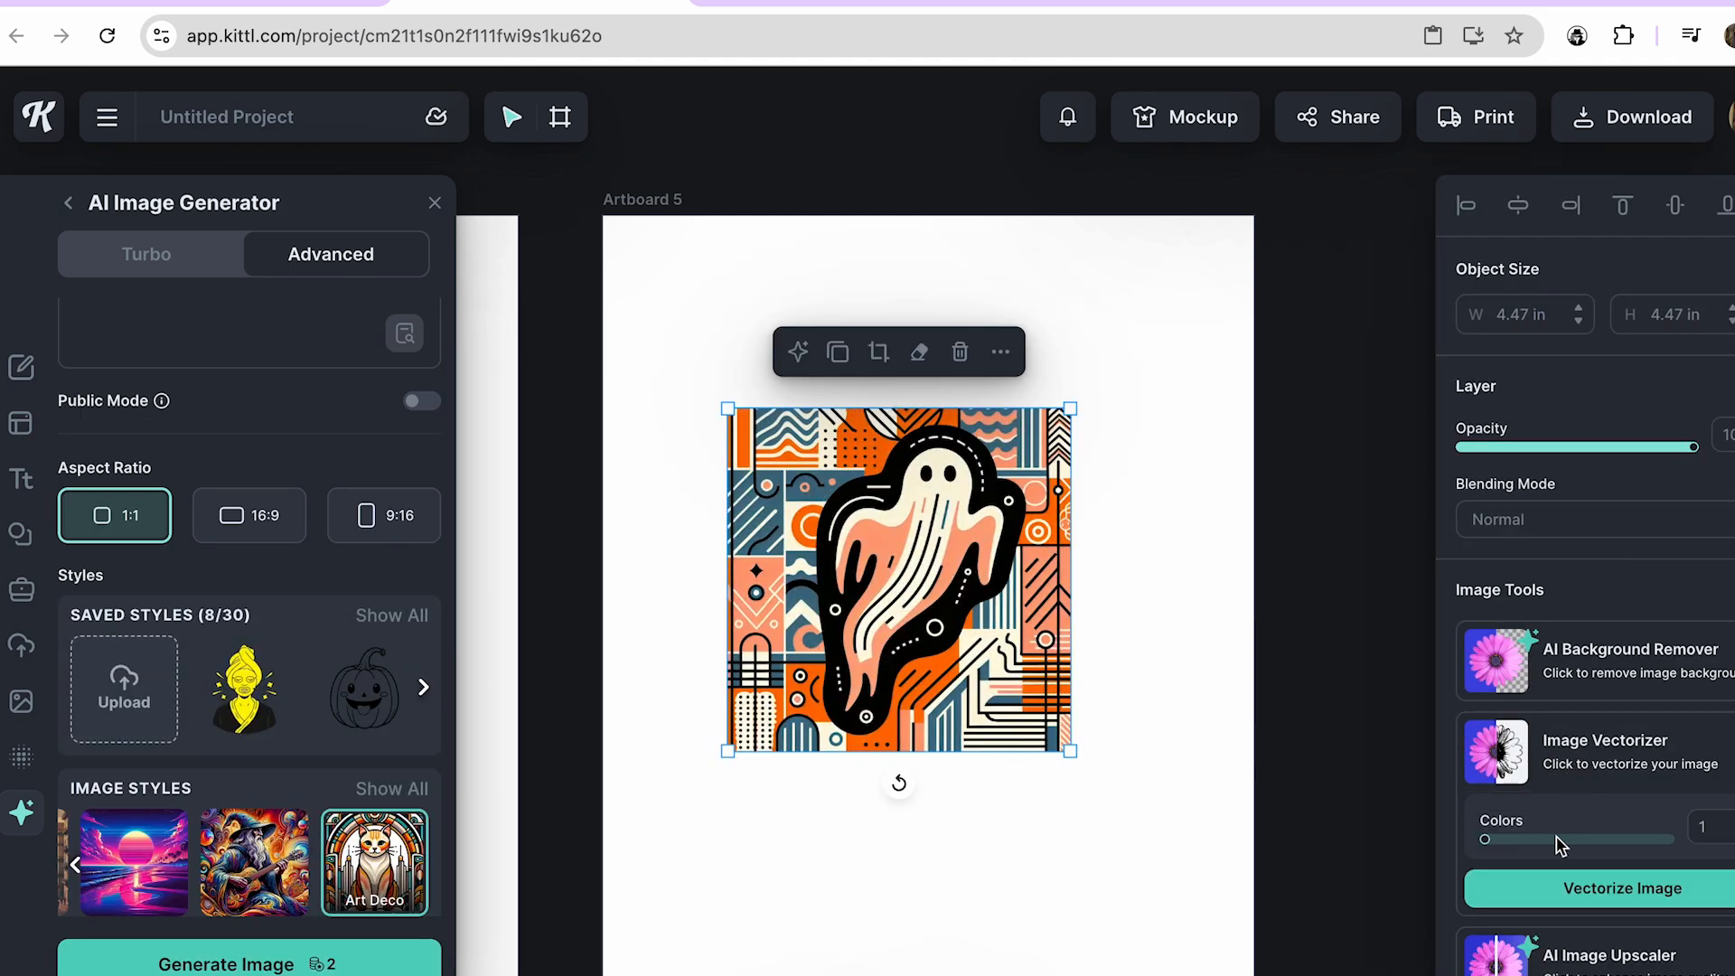
{"action": "left_click", "coordinate": [1544, 895]}
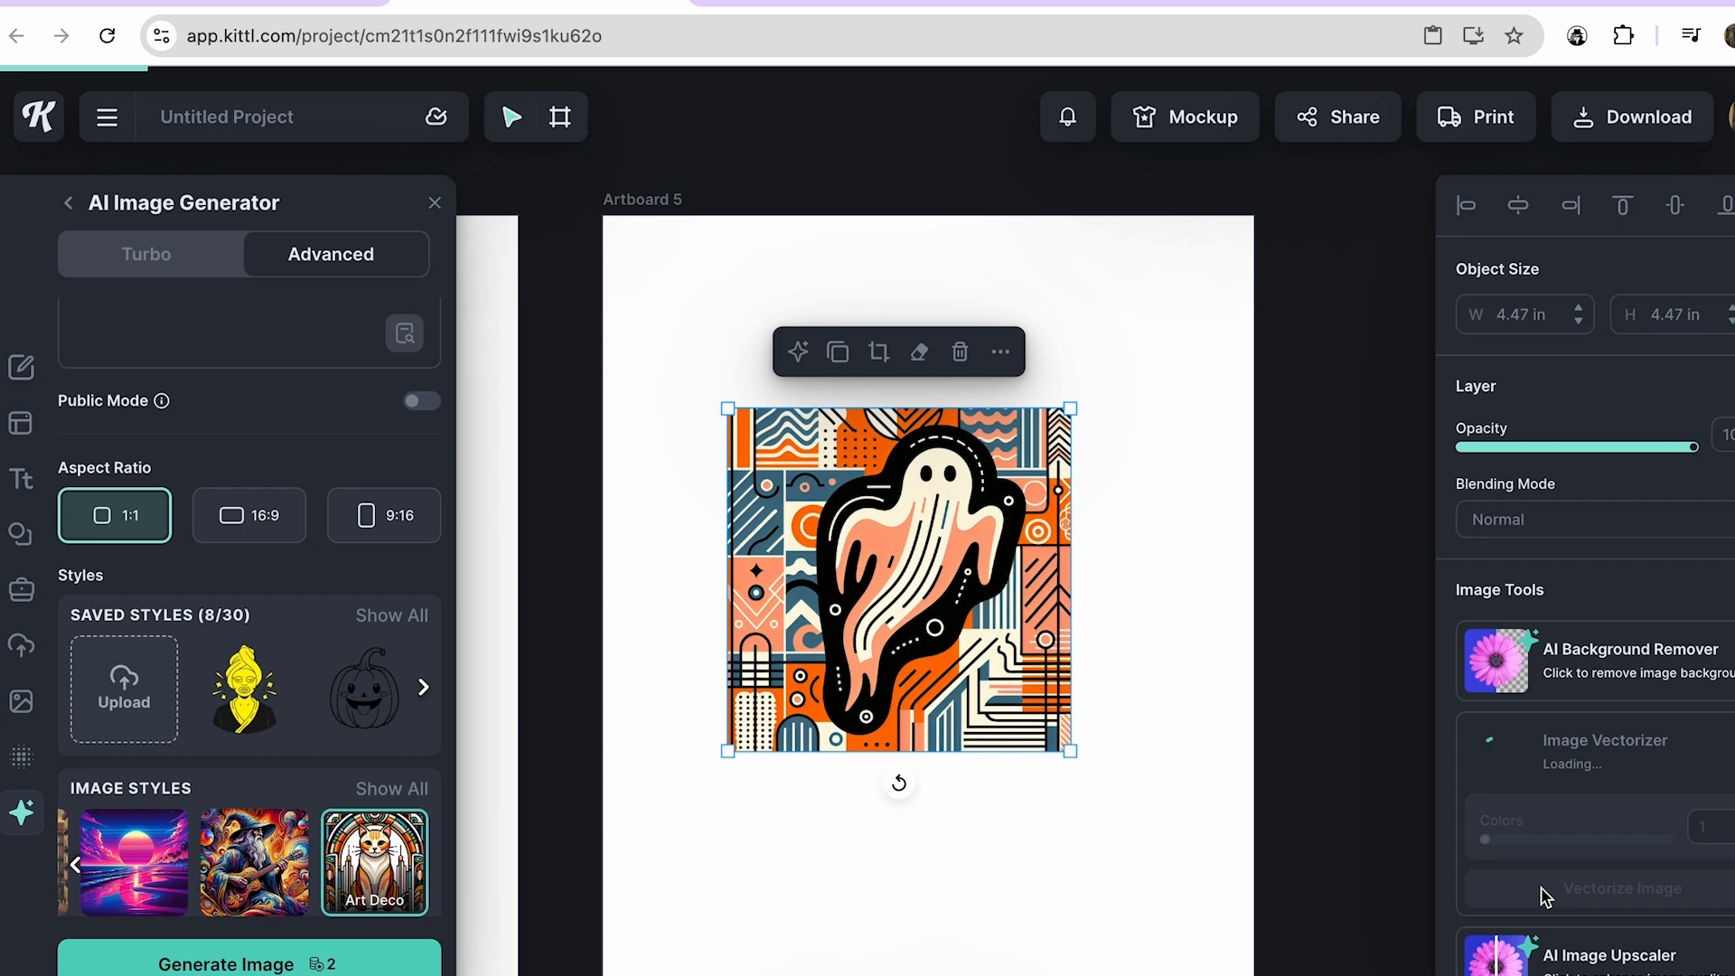
{"action": "left_click_drag", "start_coordinate": [727, 750], "coordinate": [497, 974]}
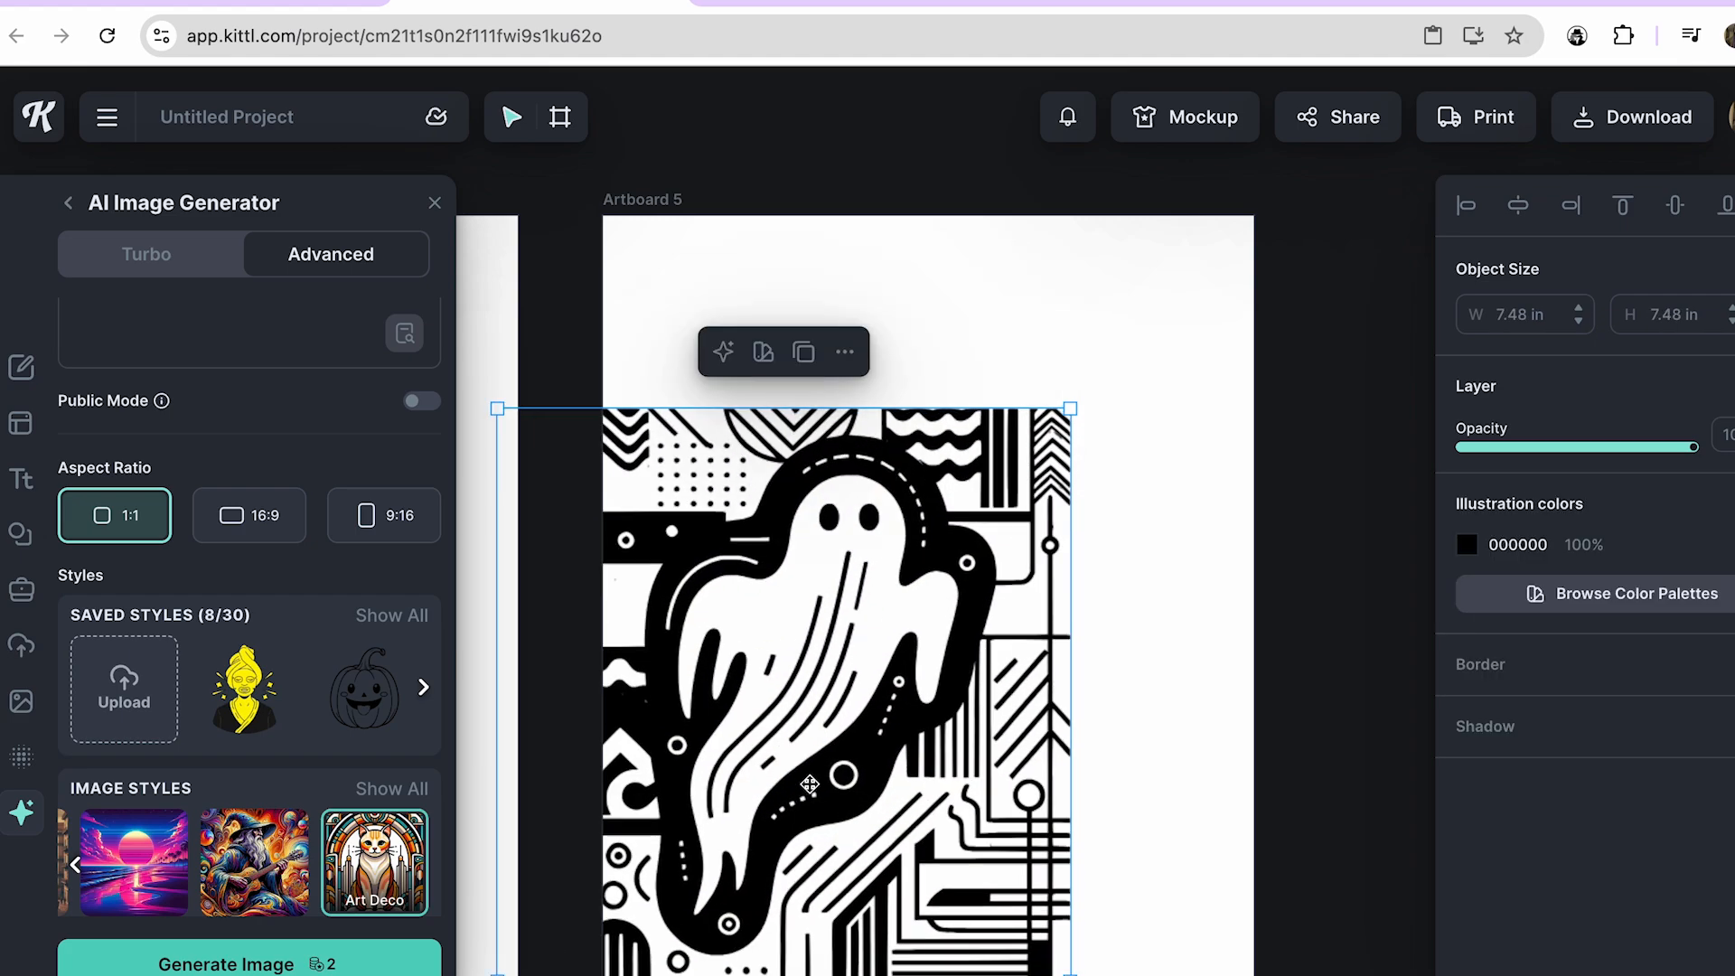
{"action": "left_click_drag", "start_coordinate": [692, 857], "coordinate": [836, 729]}
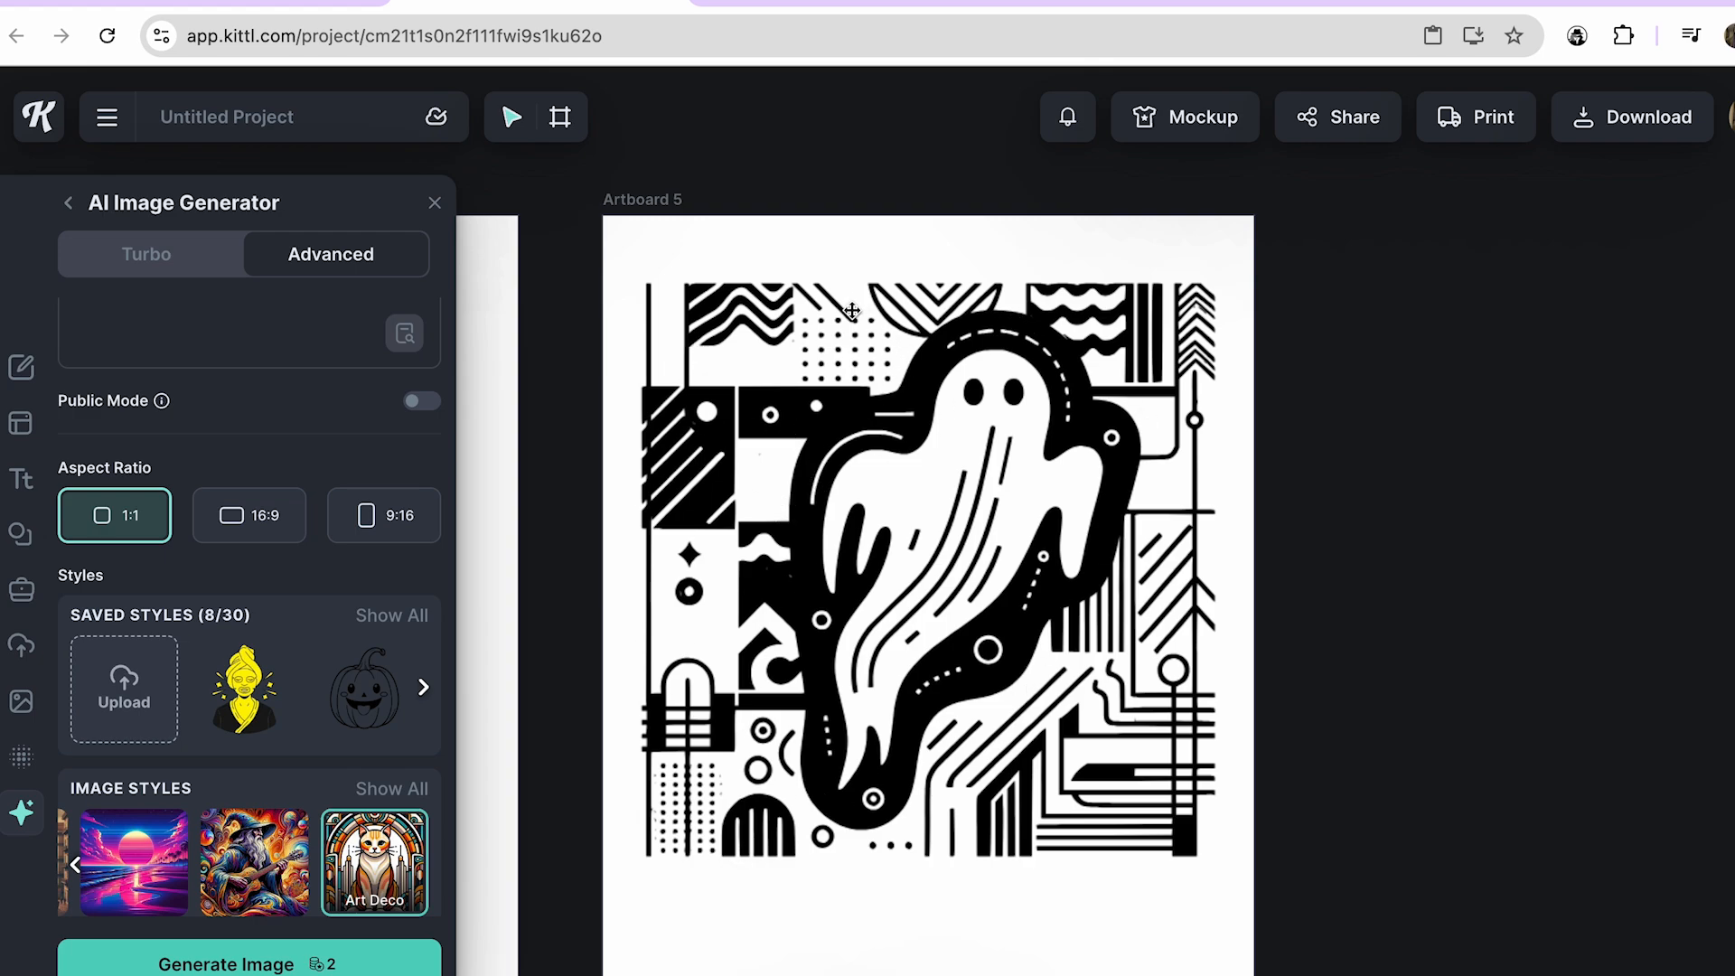
Set the image generator's aspect ratio to 9:16.
{"action": "scroll", "coordinate": [302, 768], "scroll_direction": "down", "scroll_amount": 1}
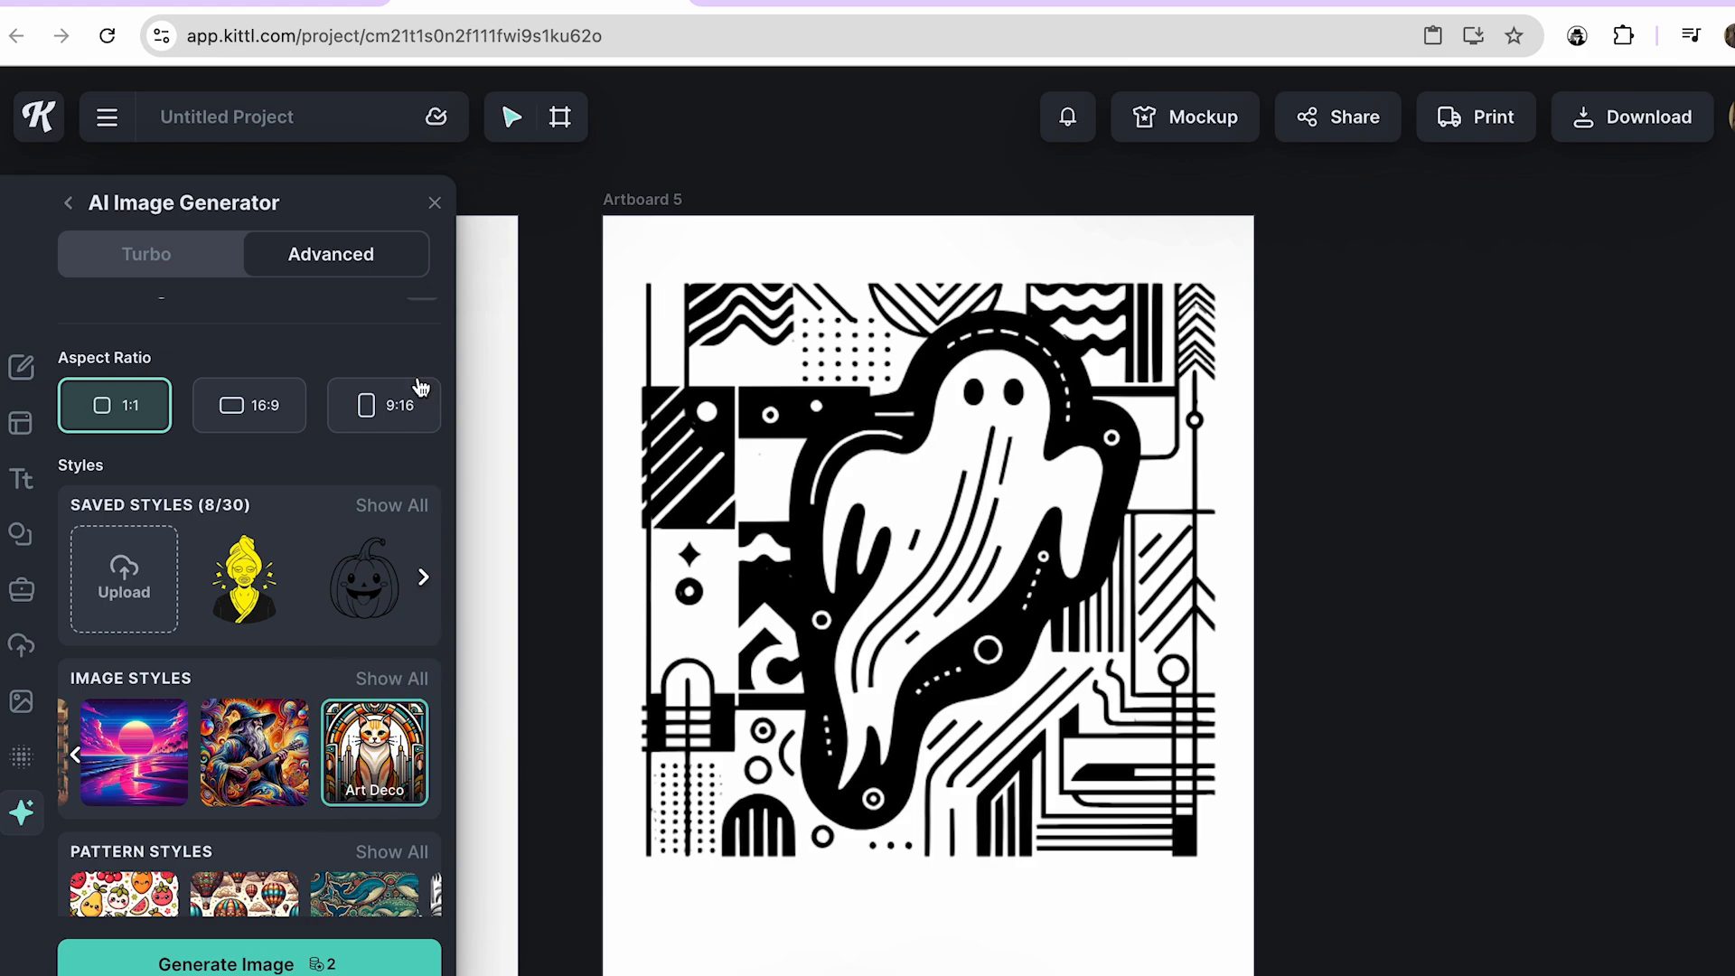
{"action": "left_click", "coordinate": [373, 405]}
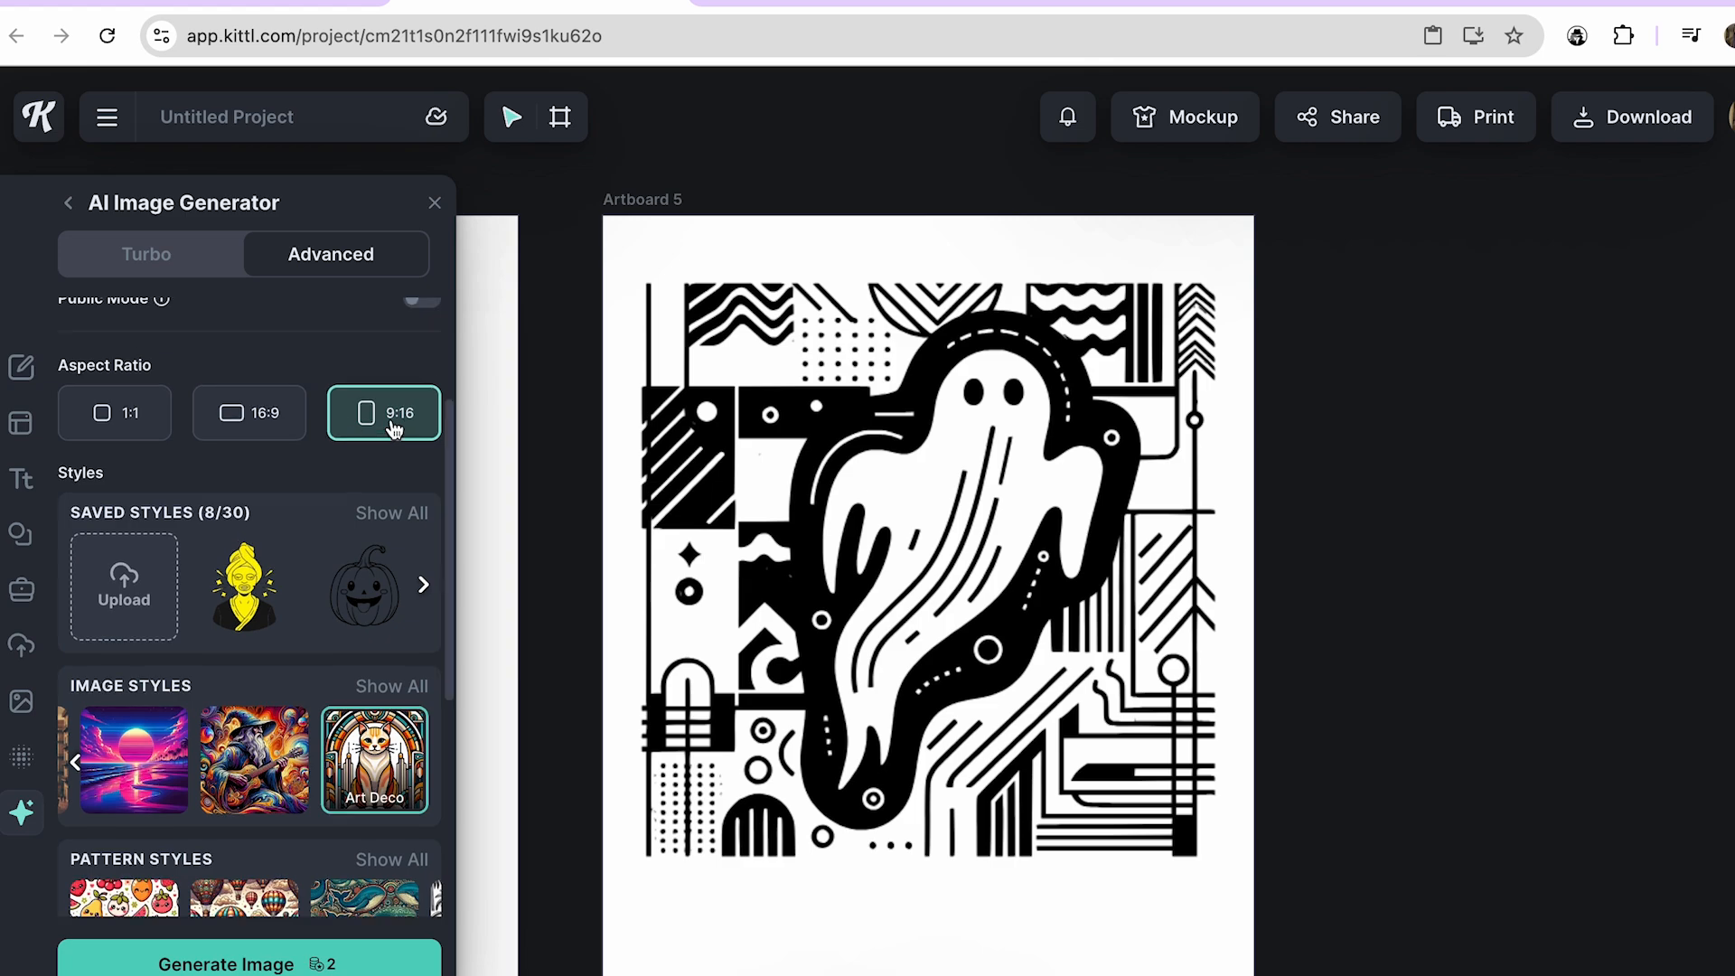
{"action": "scroll", "coordinate": [390, 417], "scroll_direction": "up", "scroll_amount": 3}
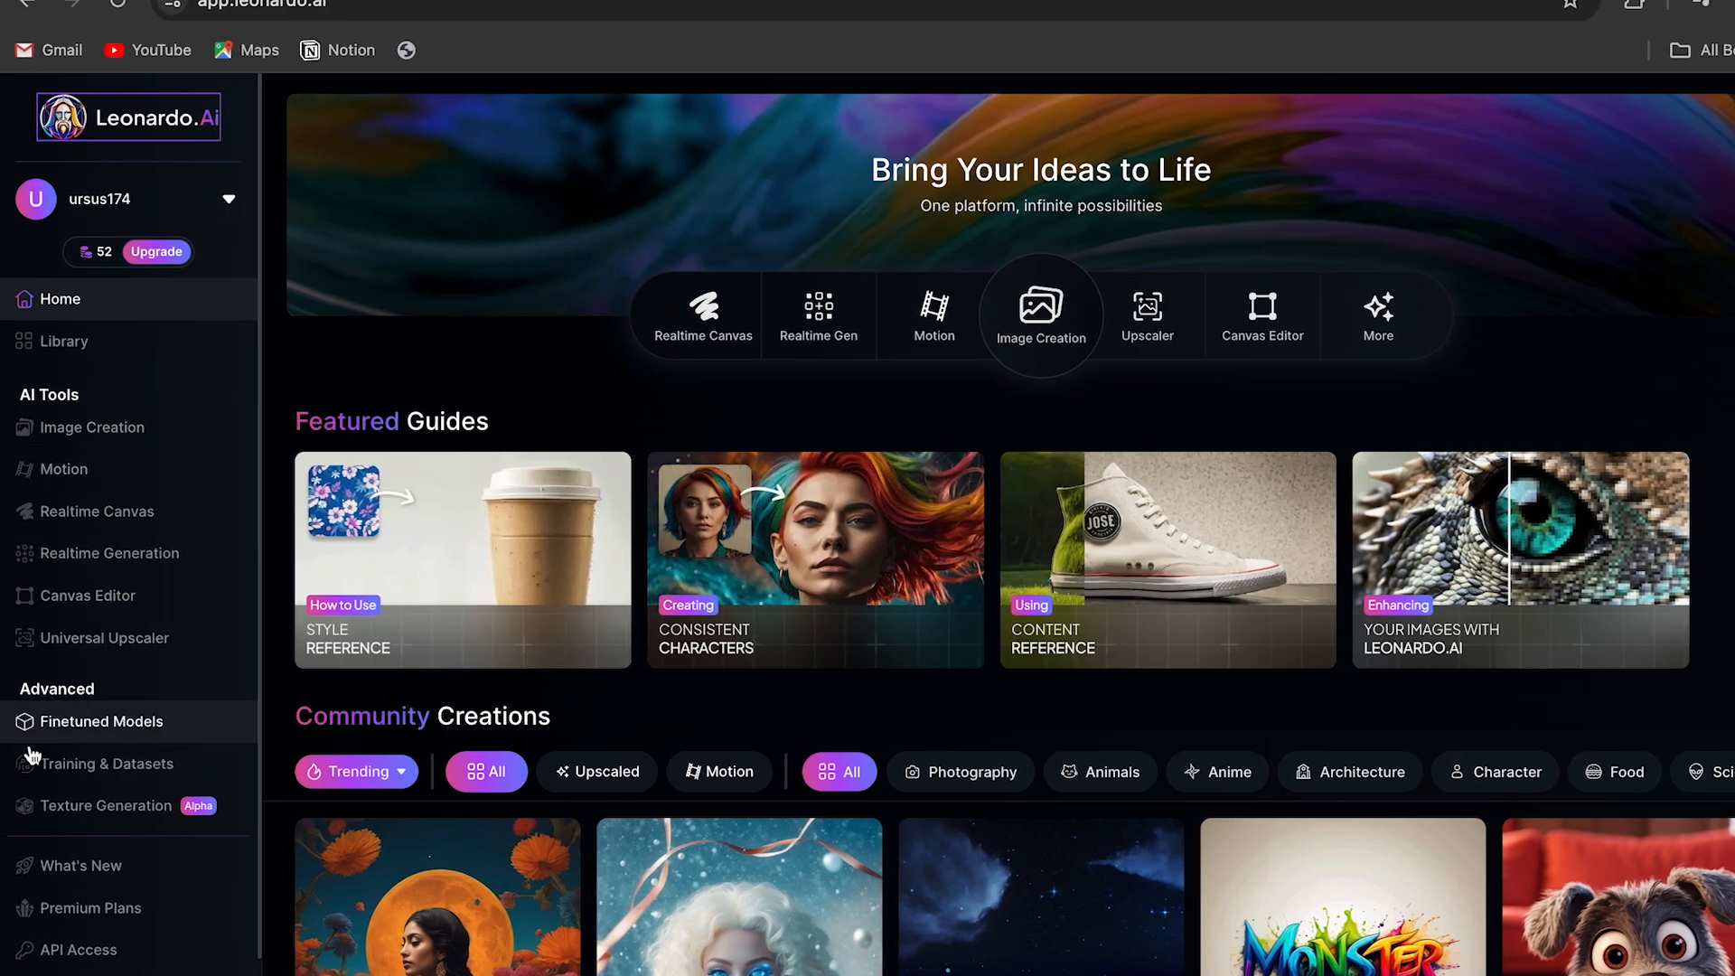
In Leonardo.Ai, search the community finetuned models for "coloring book".
{"action": "left_click", "coordinate": [54, 734]}
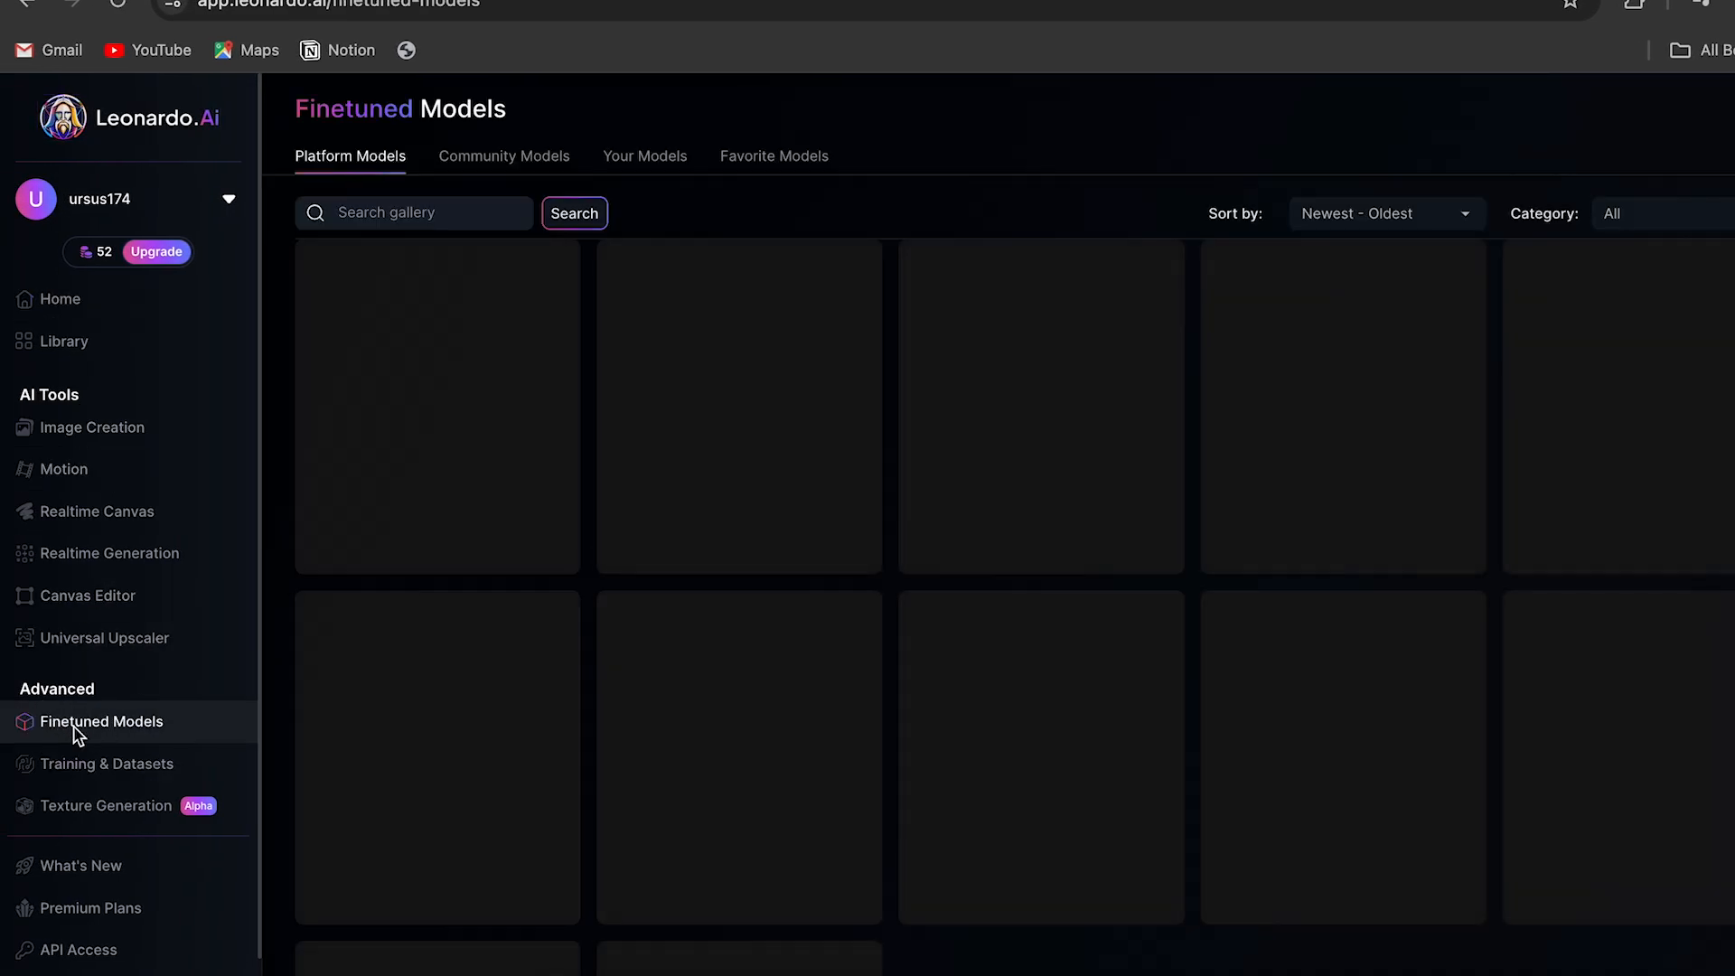
{"action": "left_click", "coordinate": [502, 161]}
{"action": "left_click", "coordinate": [480, 212]}
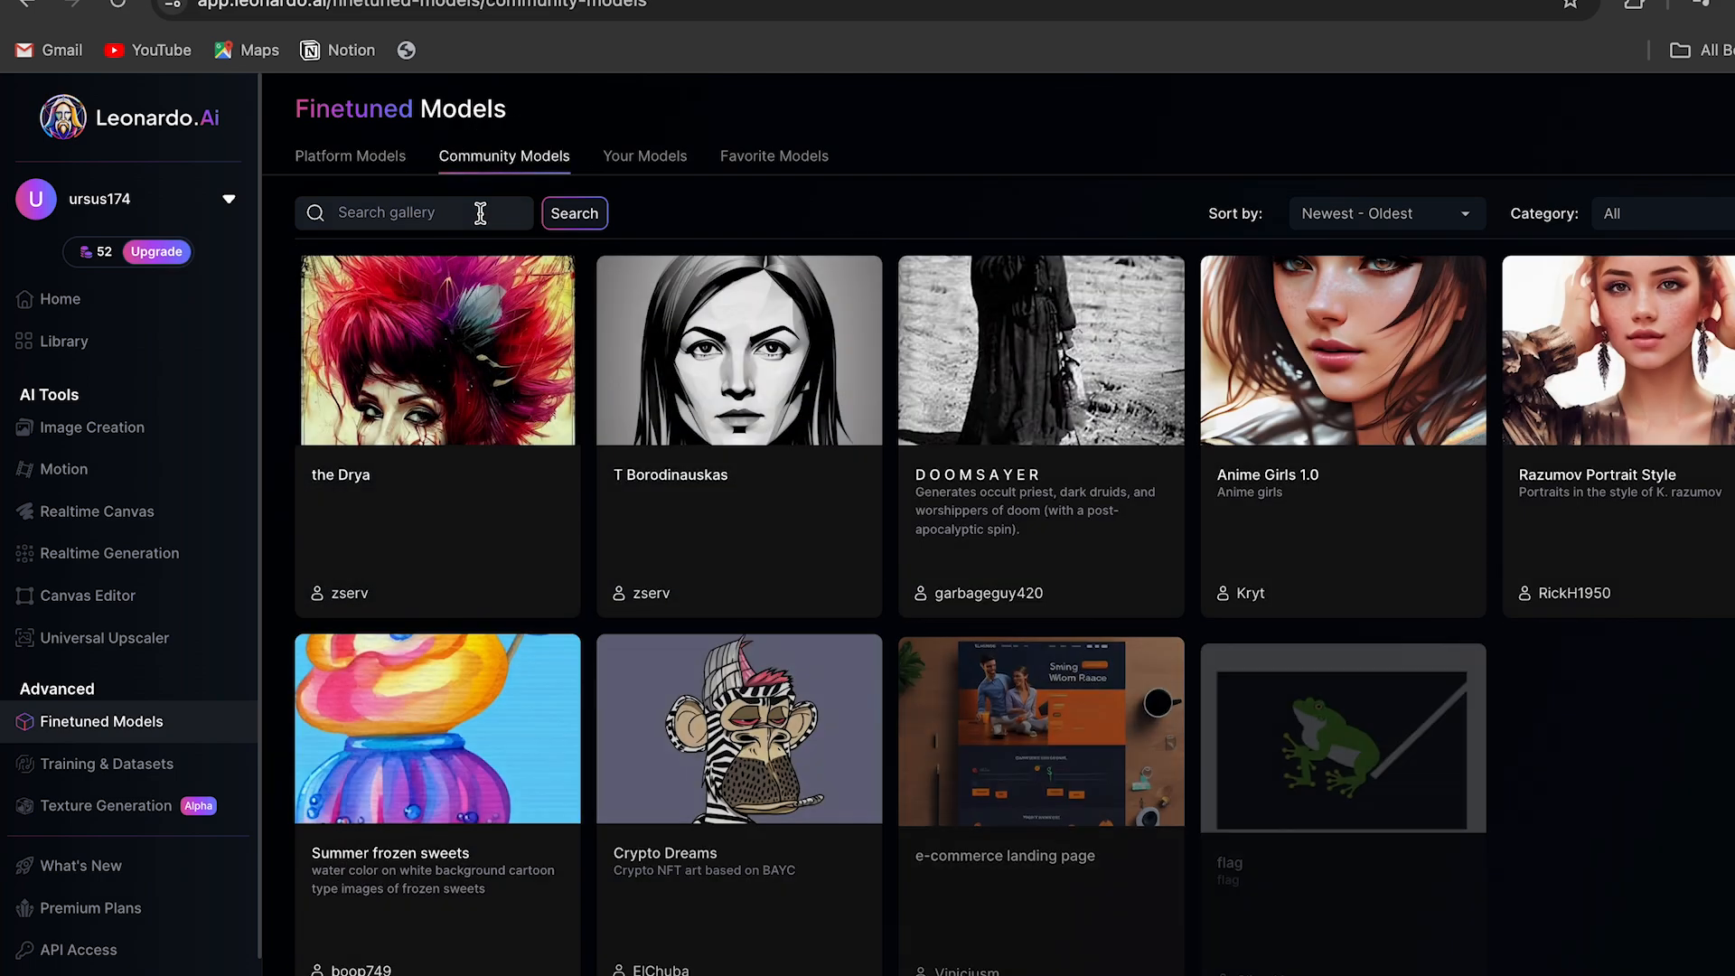
{"action": "type", "text": "coloring book"}
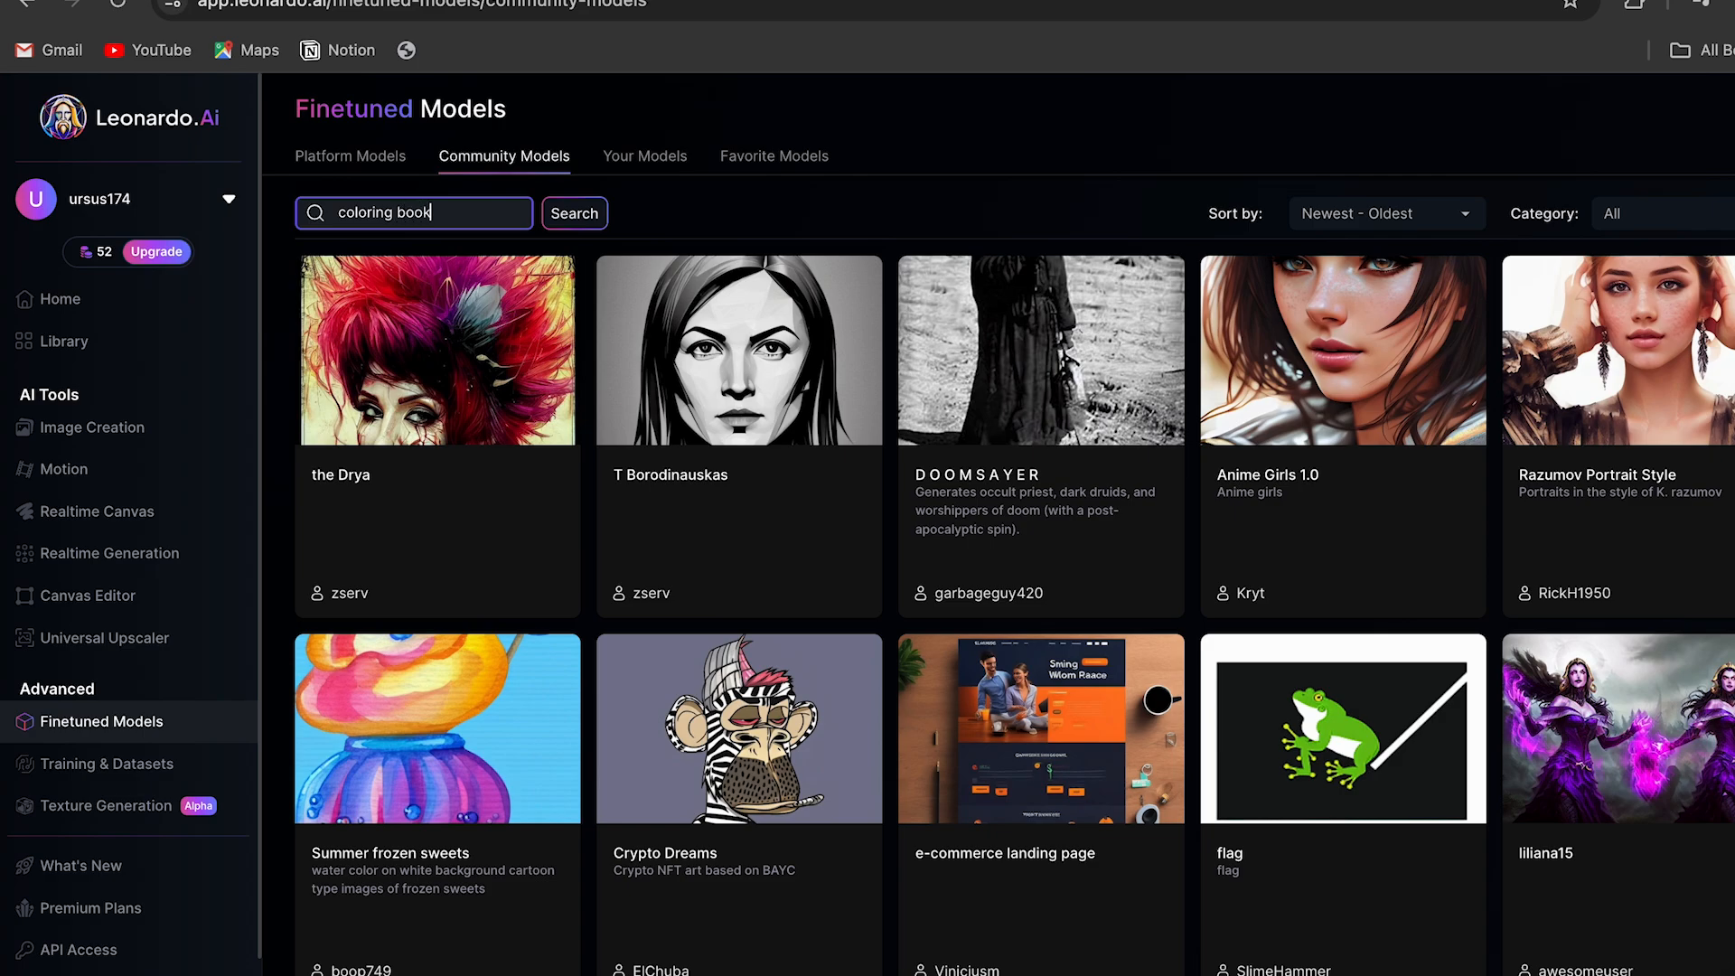
{"action": "key", "text": "Return"}
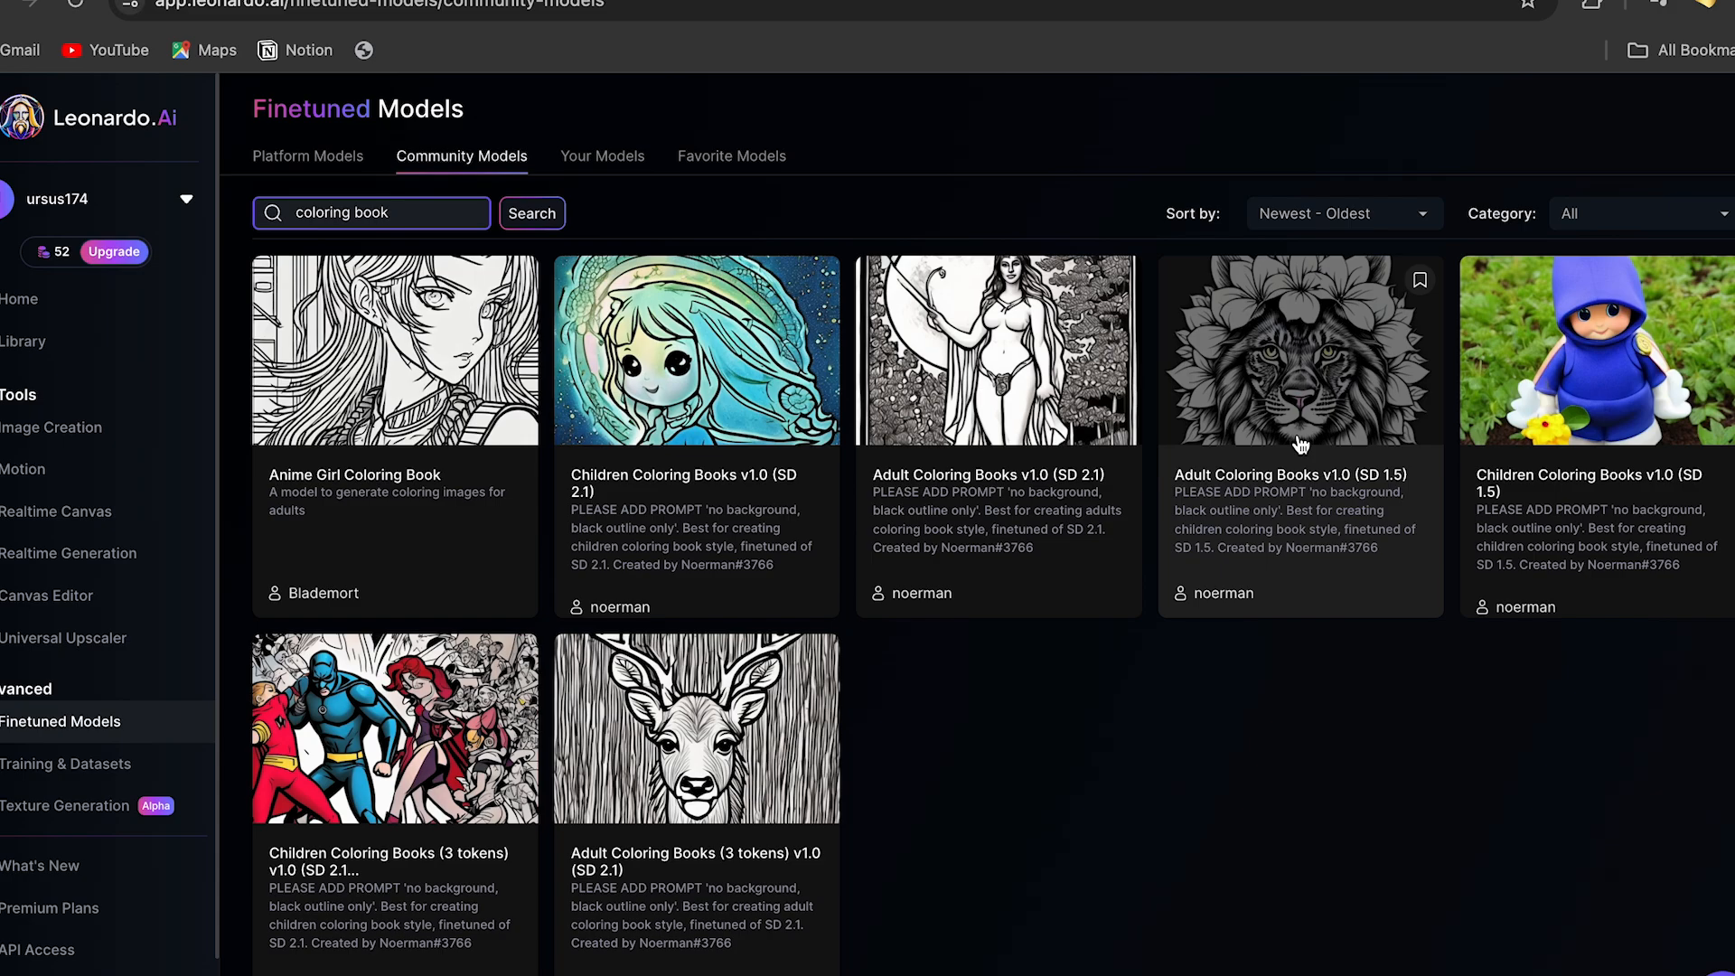
Open the Adult Coloring Books v1.0 (SD 1.5) model and start an image generation with it.
{"action": "left_click", "coordinate": [1266, 564]}
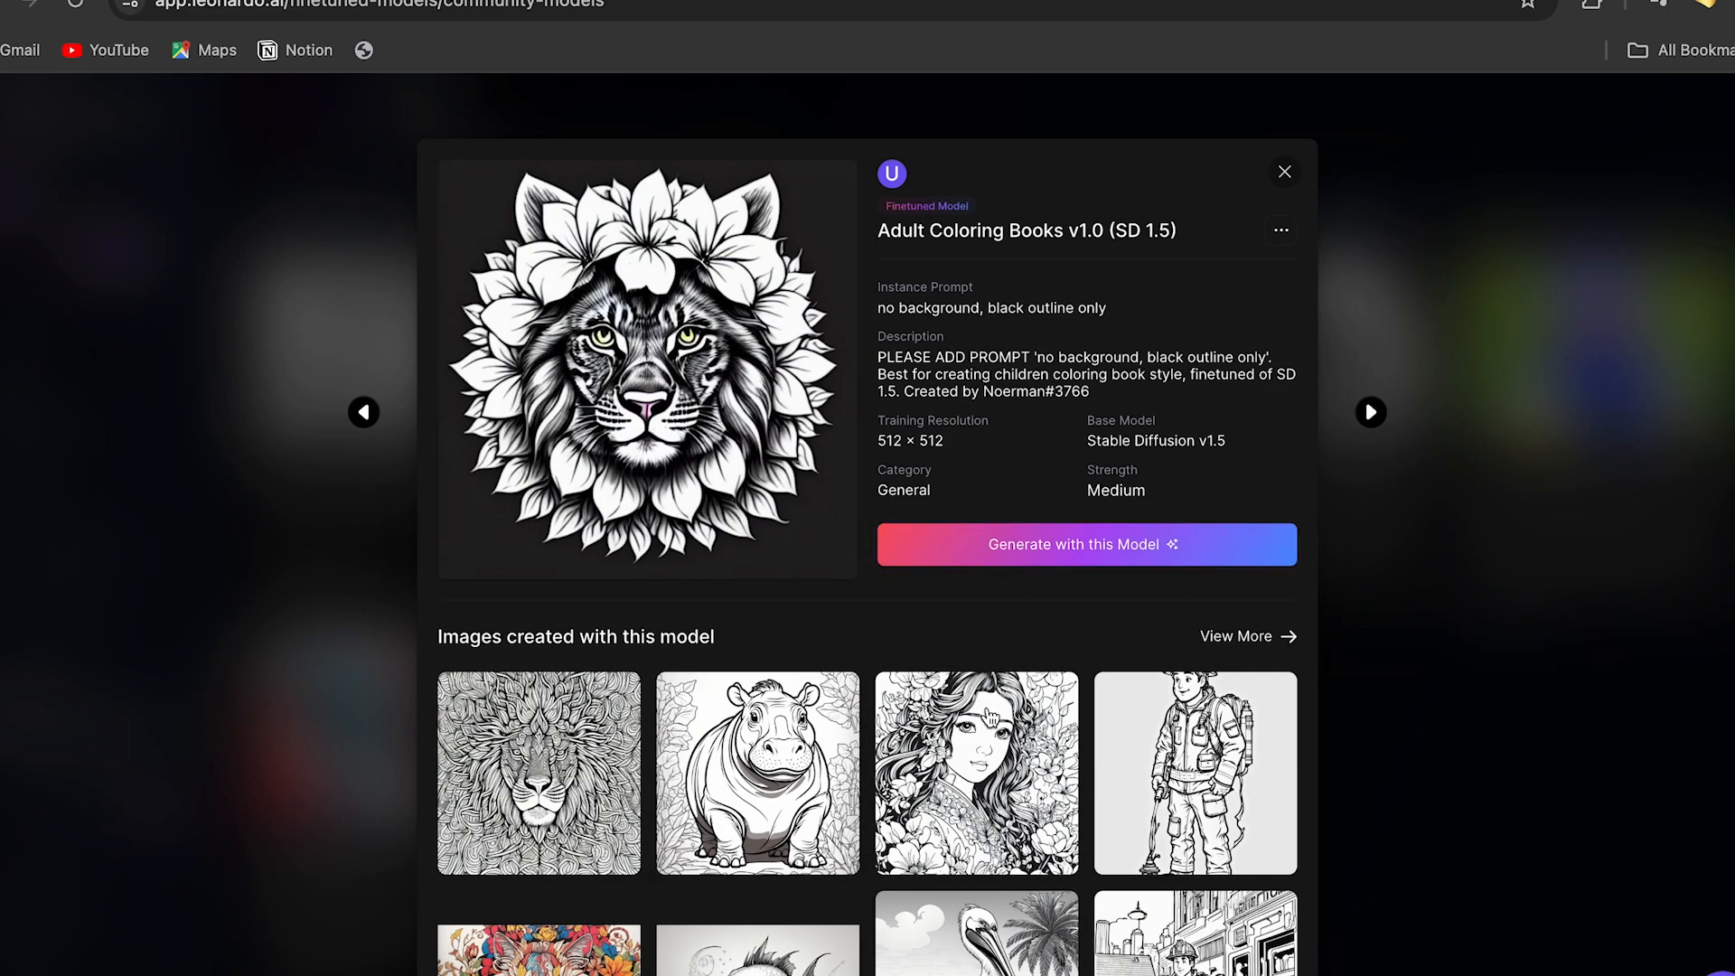
{"action": "left_click", "coordinate": [1101, 546]}
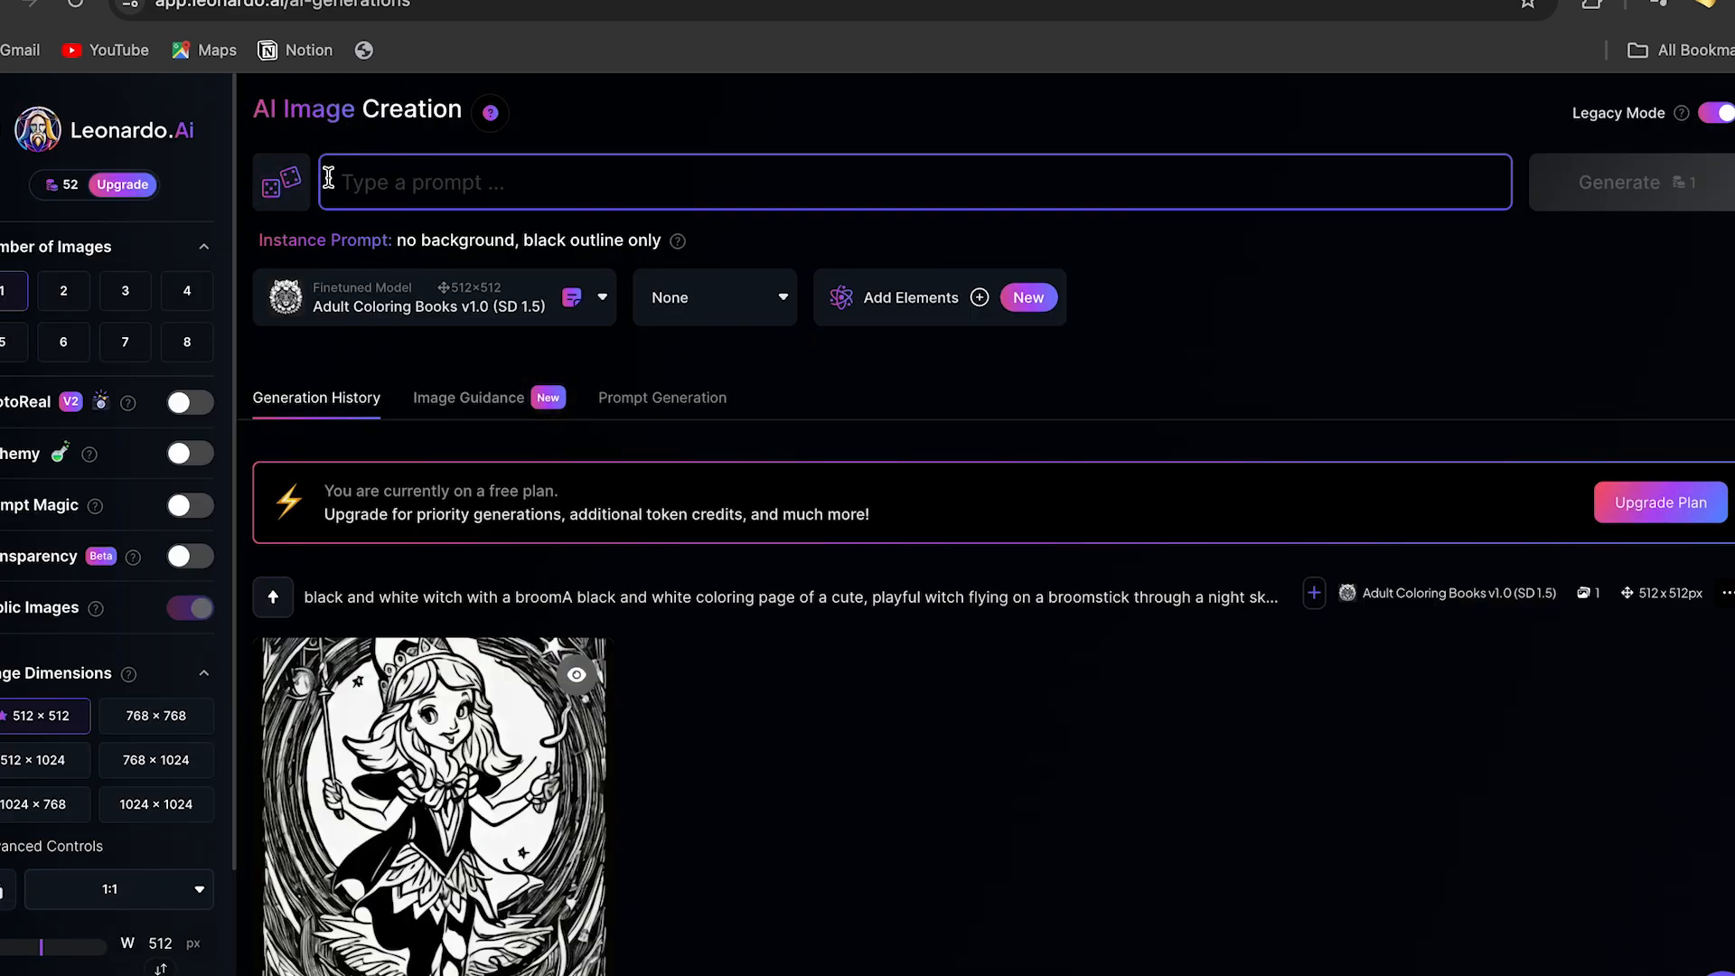
{"action": "left_click", "coordinate": [379, 304]}
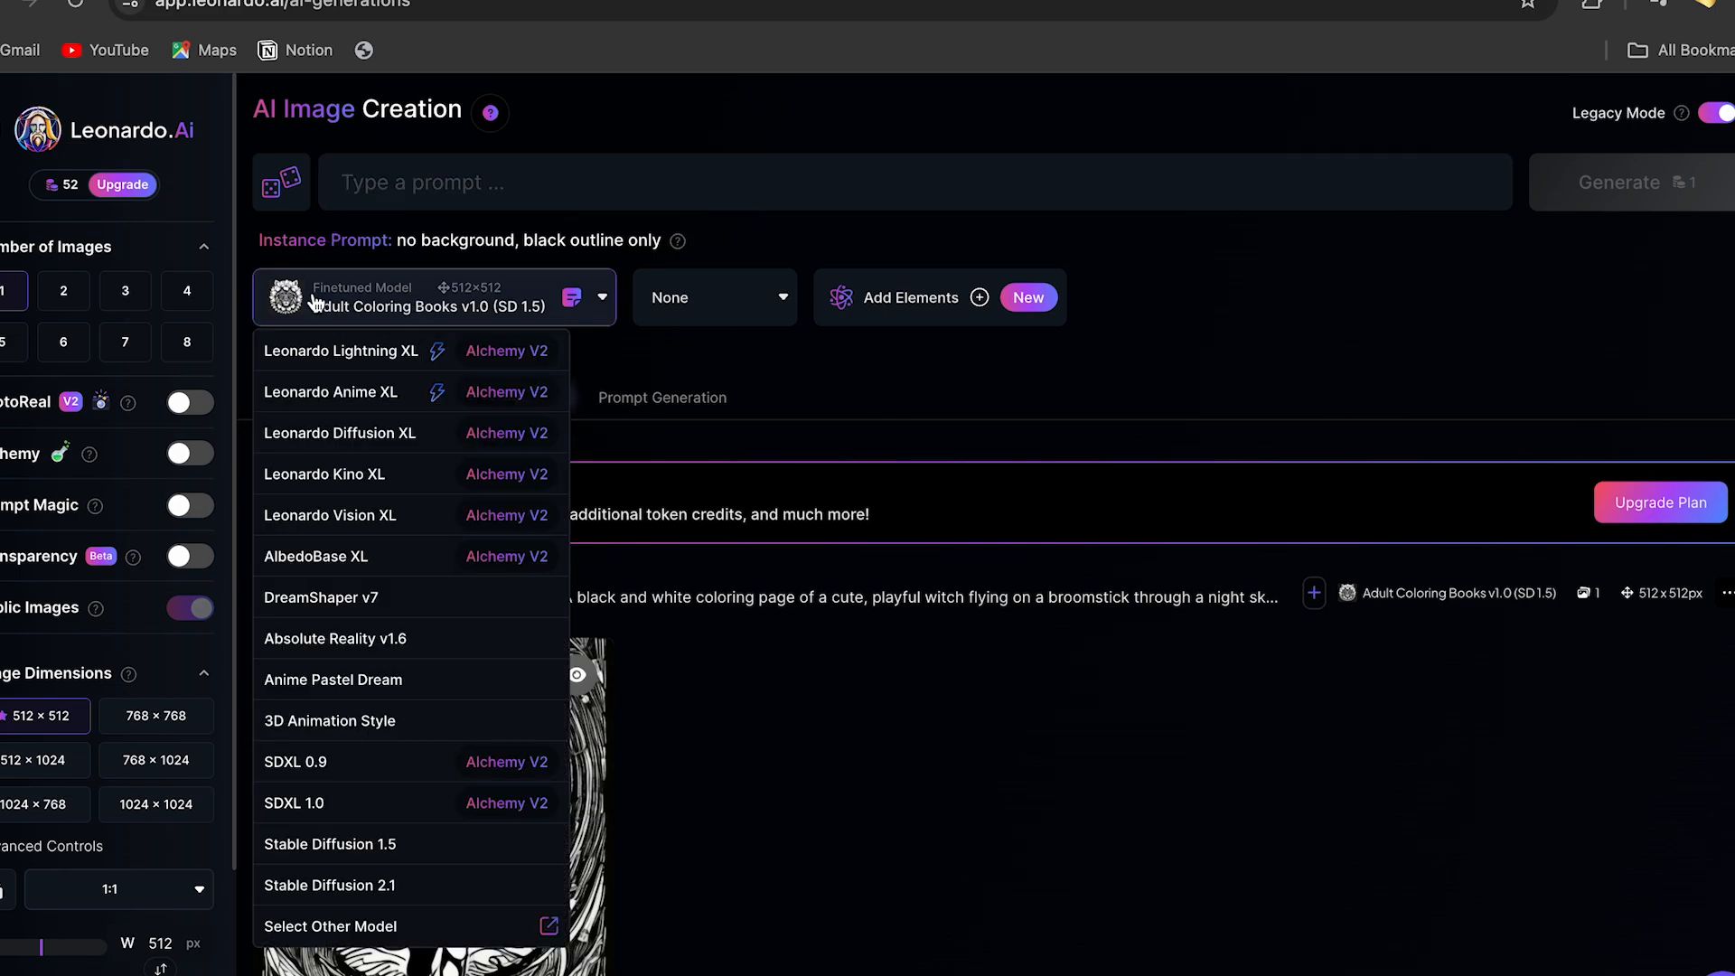
{"action": "left_click", "coordinate": [593, 137]}
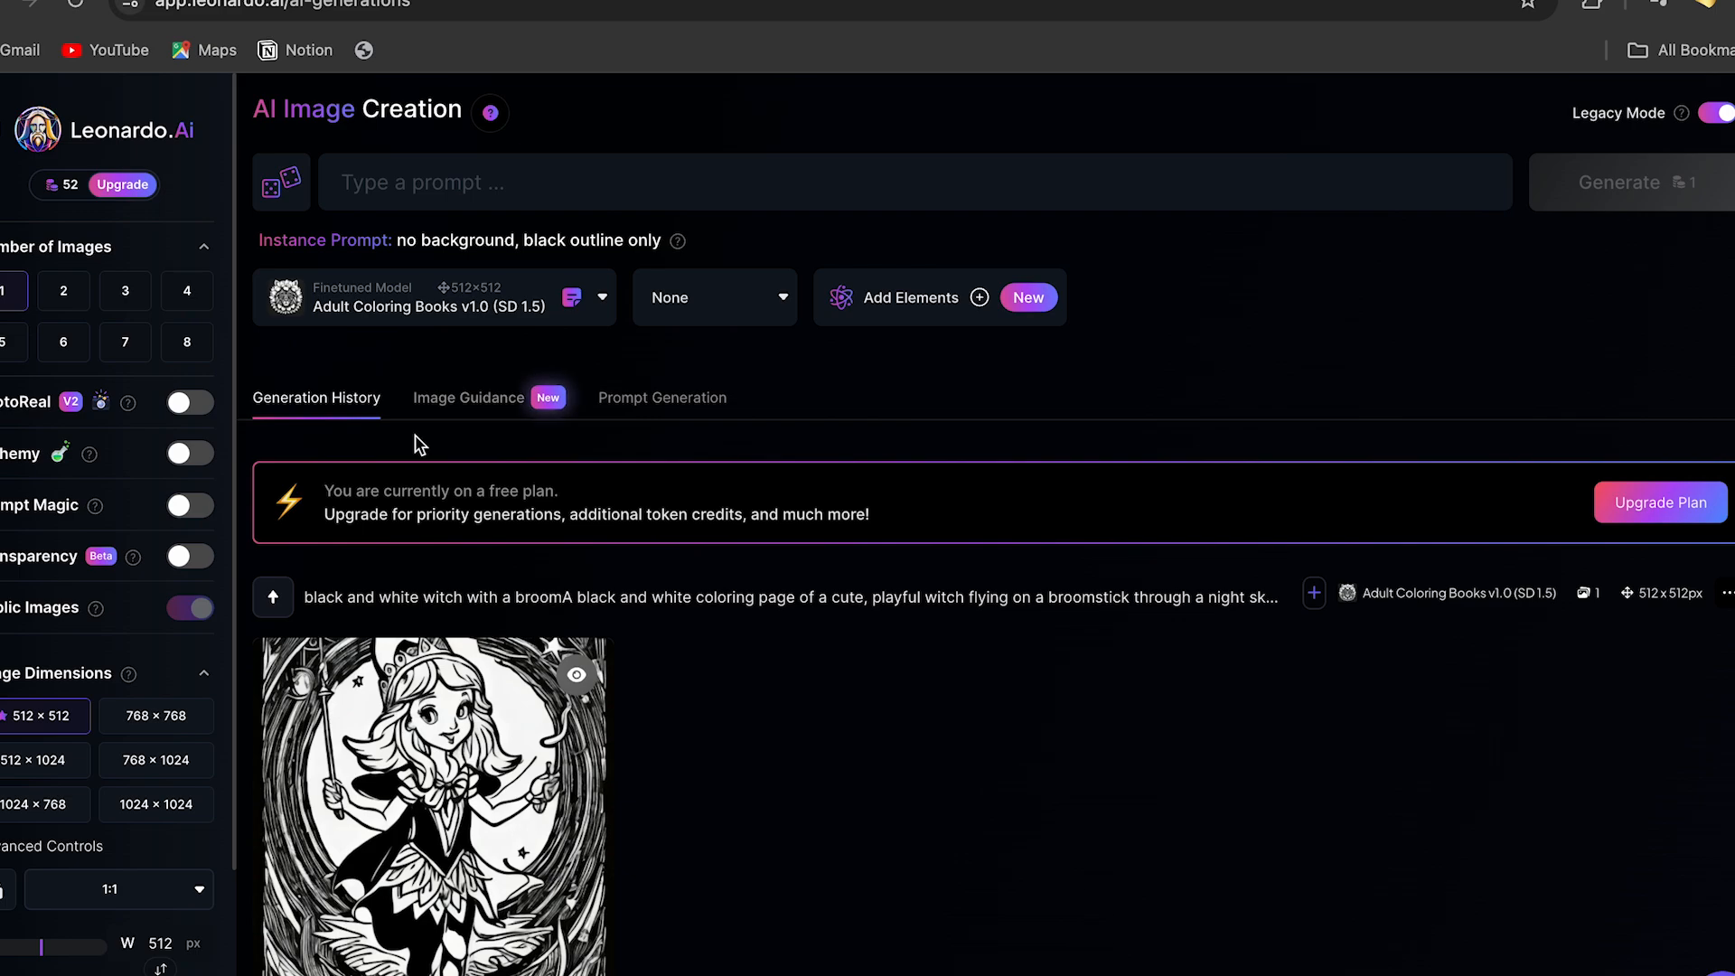
Switch to ChatGPT and ask for a prompt that generates very detailed, nicely styled images in coloring page format.
{"action": "left_click", "coordinate": [553, 2]}
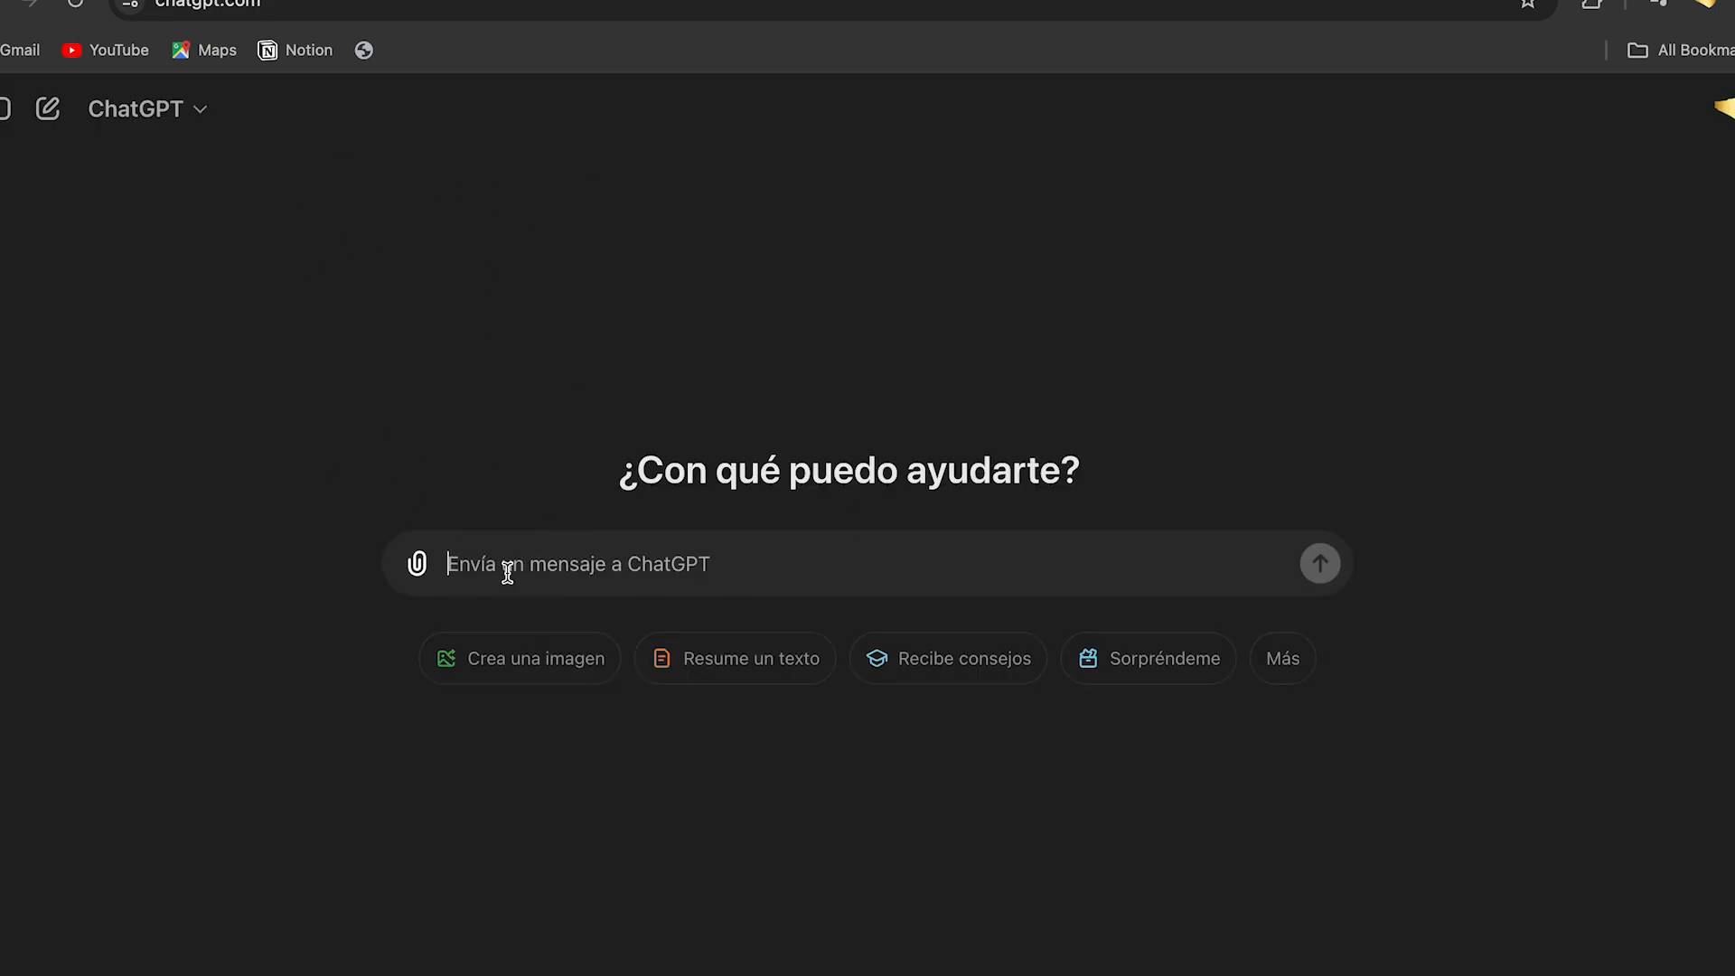
{"action": "type", "text": "I want to generete a coloring book page with a nice style make me a promt to generete very detail and get the coloring page format."}
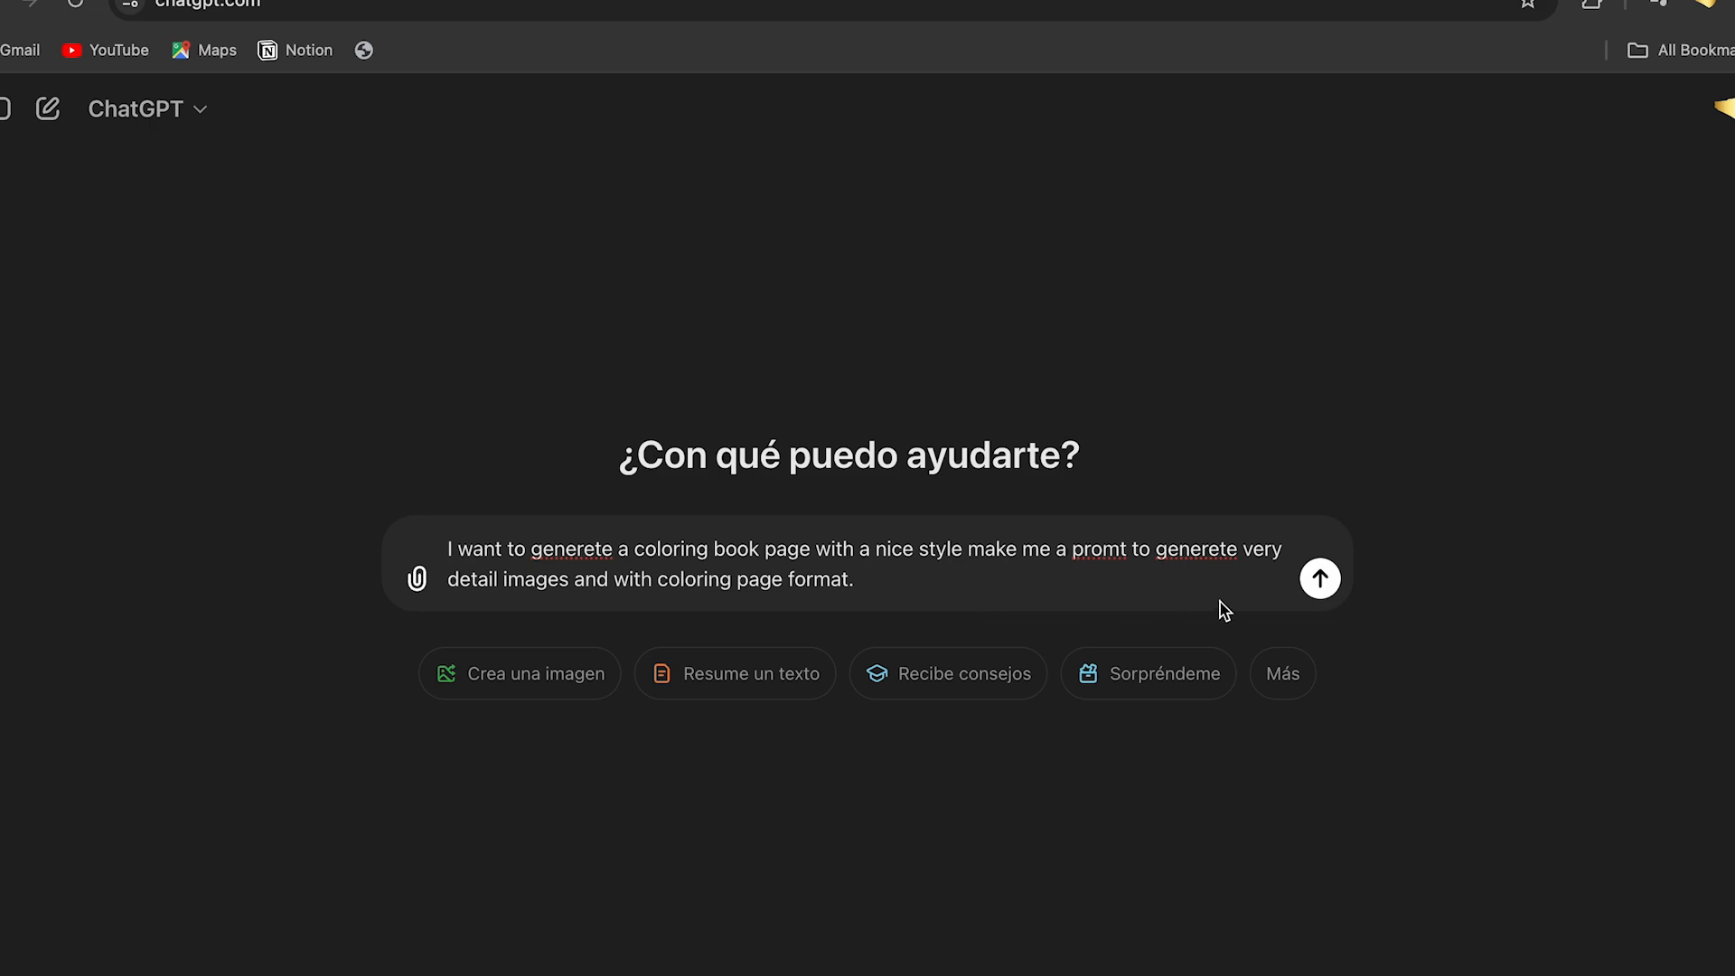
{"action": "left_click", "coordinate": [1321, 579]}
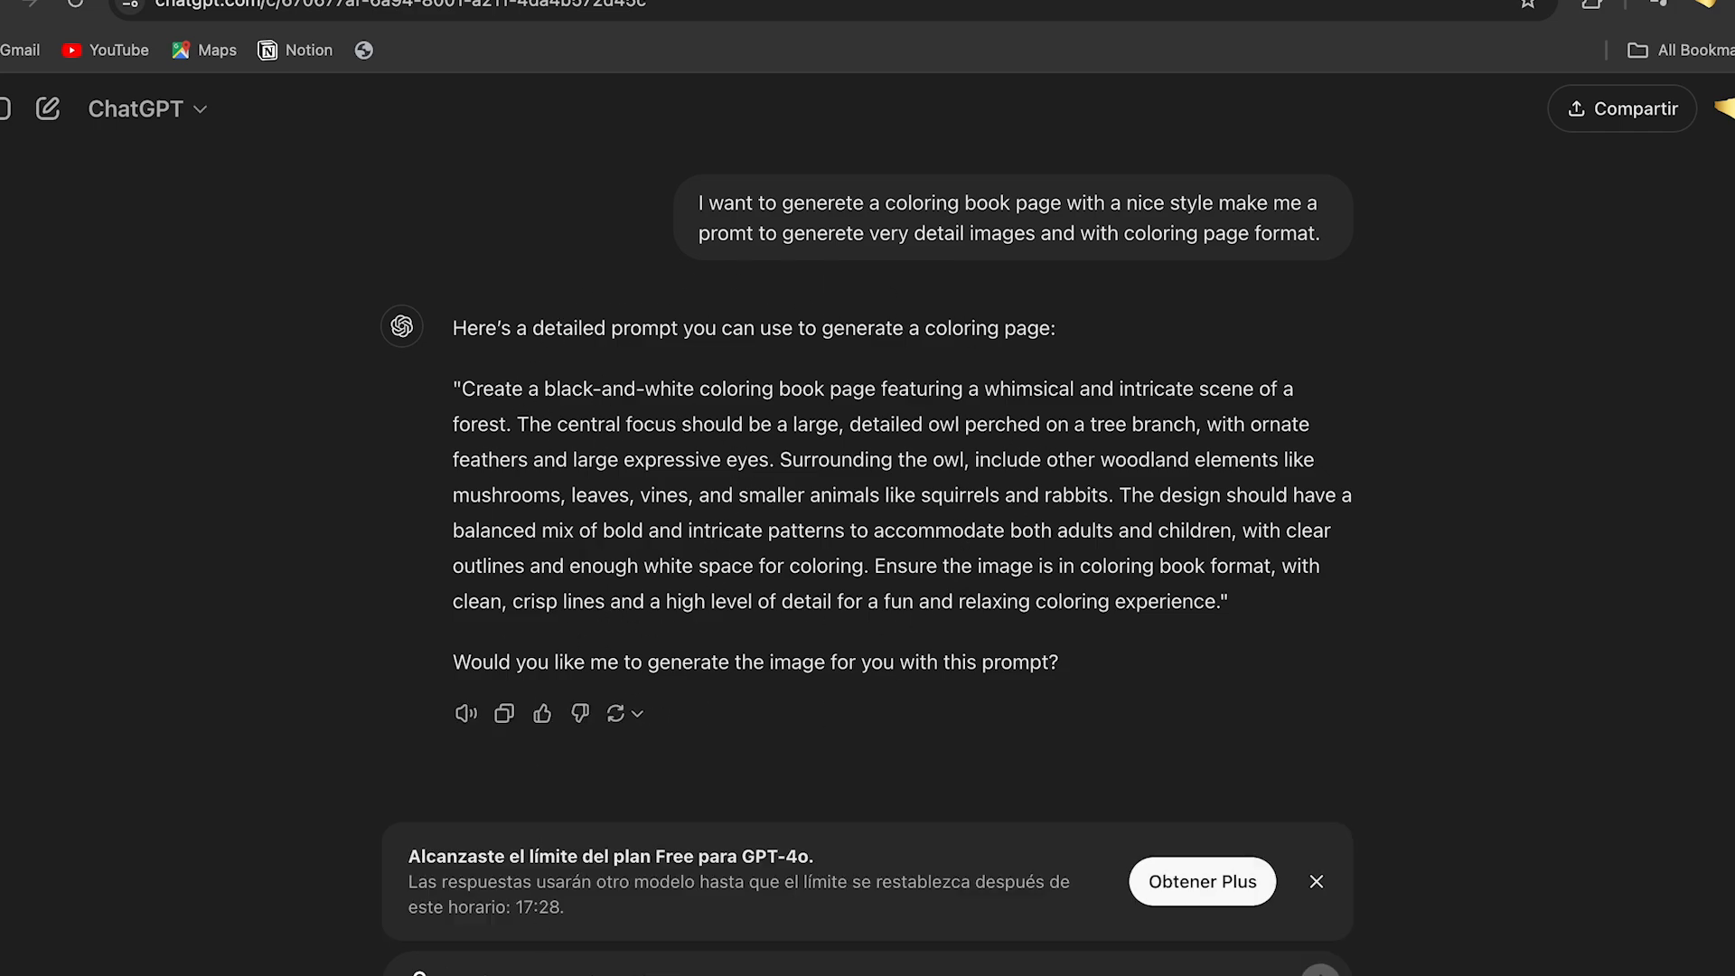
Dismiss the plan limit notice and send the follow-up request "Make it for a witch on her broom".
{"action": "type", "text": "Make it for a witch on her broom"}
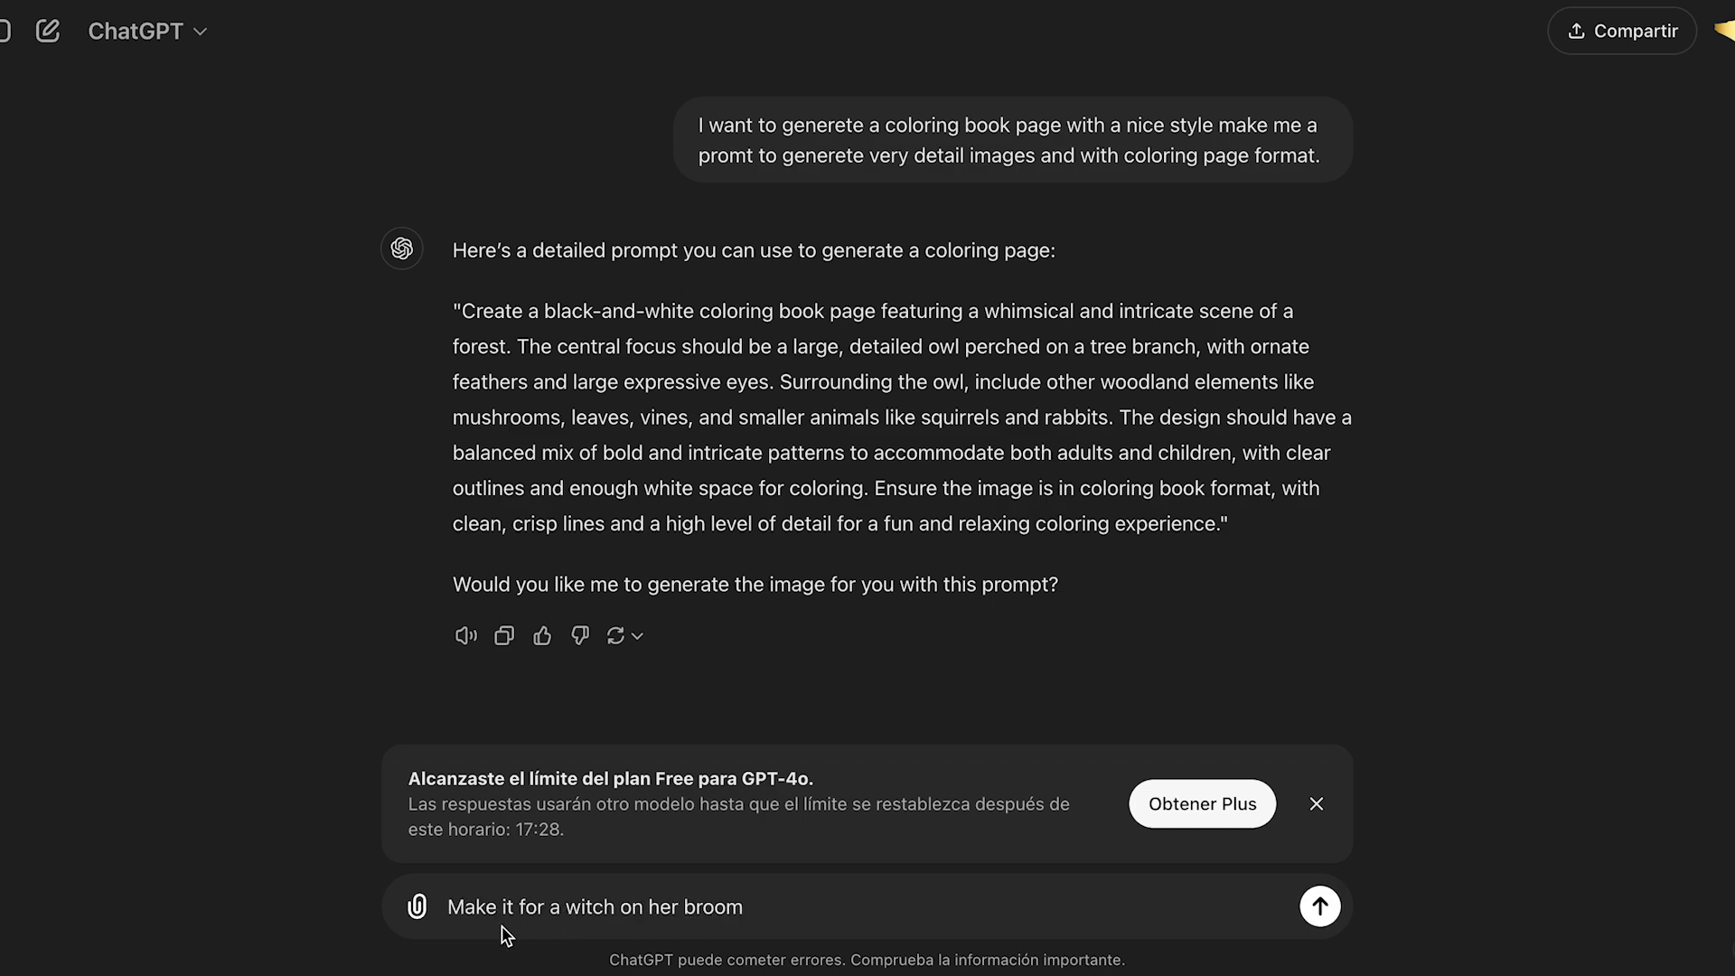
{"action": "left_click", "coordinate": [1317, 803]}
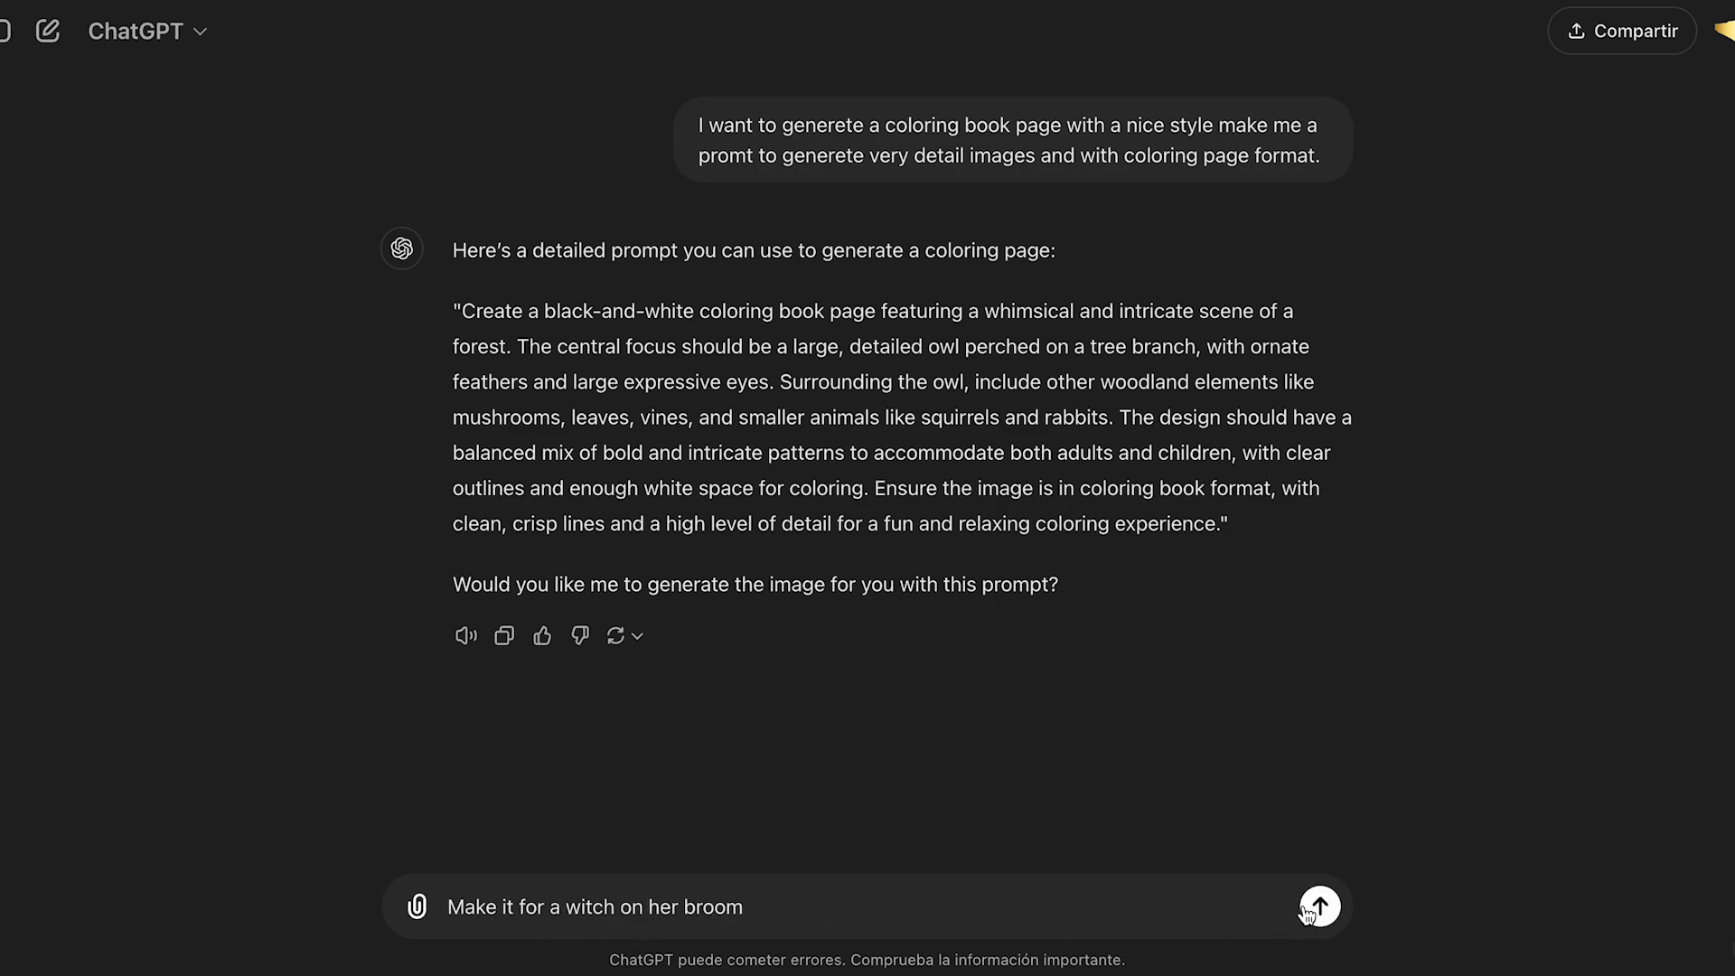
{"action": "left_click", "coordinate": [1317, 907]}
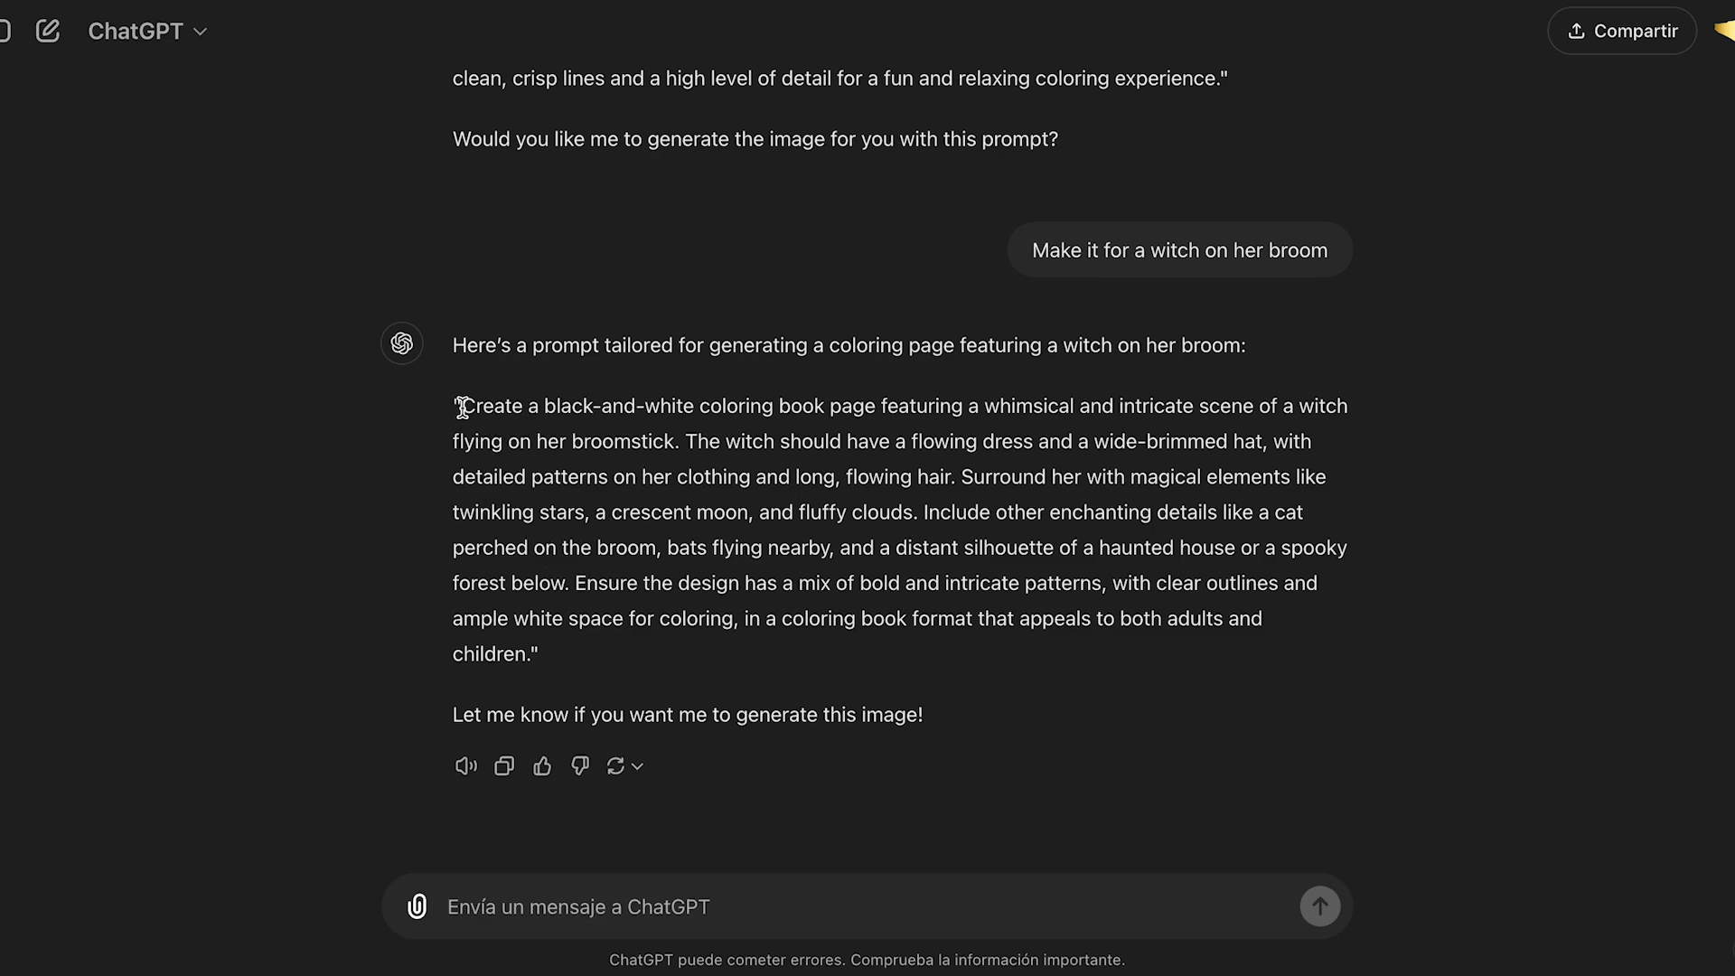
Copy the witch coloring page prompt from ChatGPT's answer and paste it into Leonardo.Ai's image prompt.
{"action": "left_click_drag", "start_coordinate": [462, 407], "coordinate": [532, 649]}
{"action": "key", "text": "ctrl+c"}
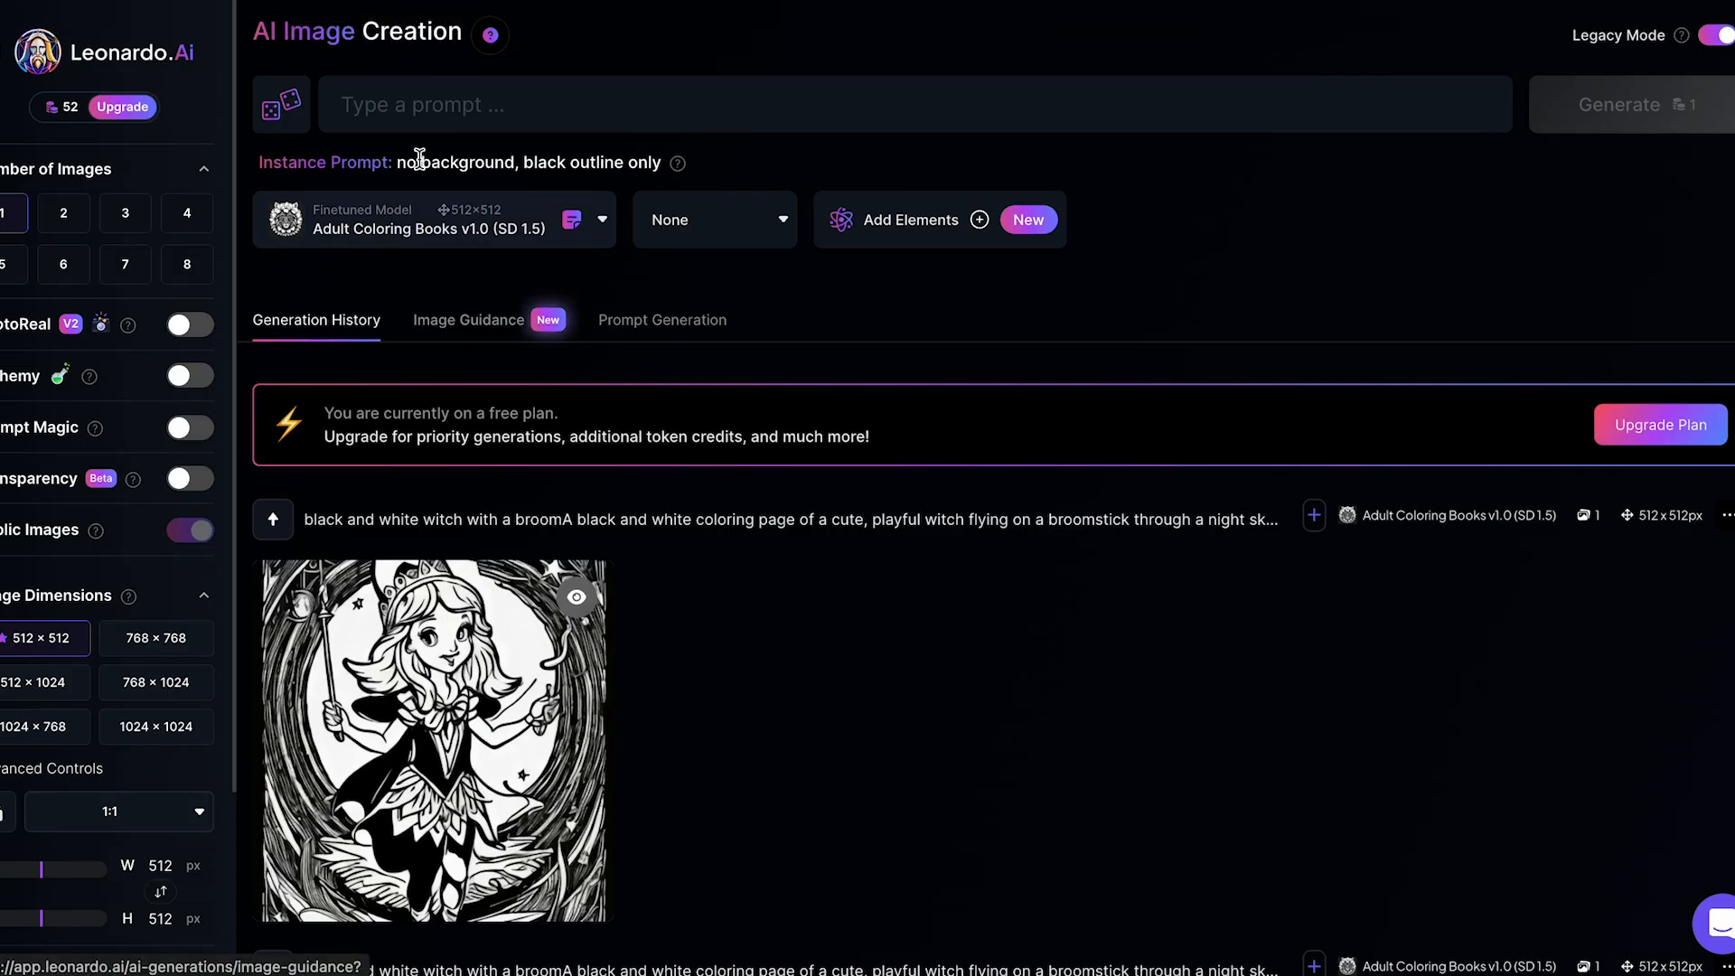
{"action": "left_click", "coordinate": [403, 116]}
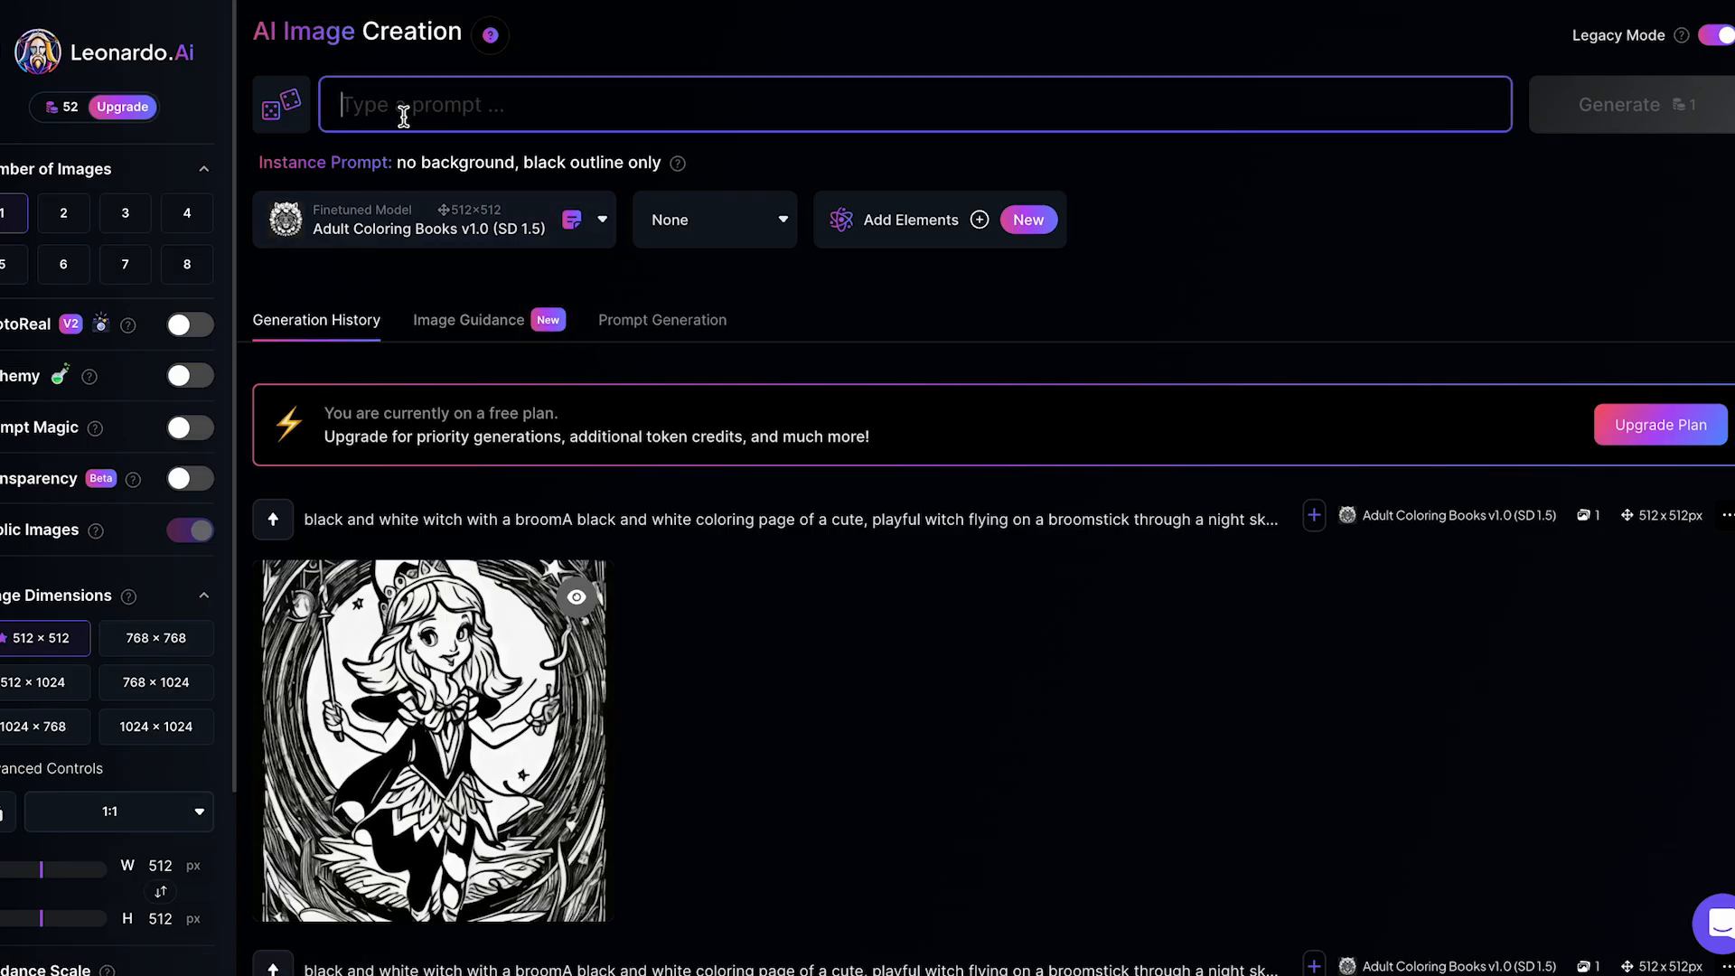
{"action": "key", "text": "ctrl+v"}
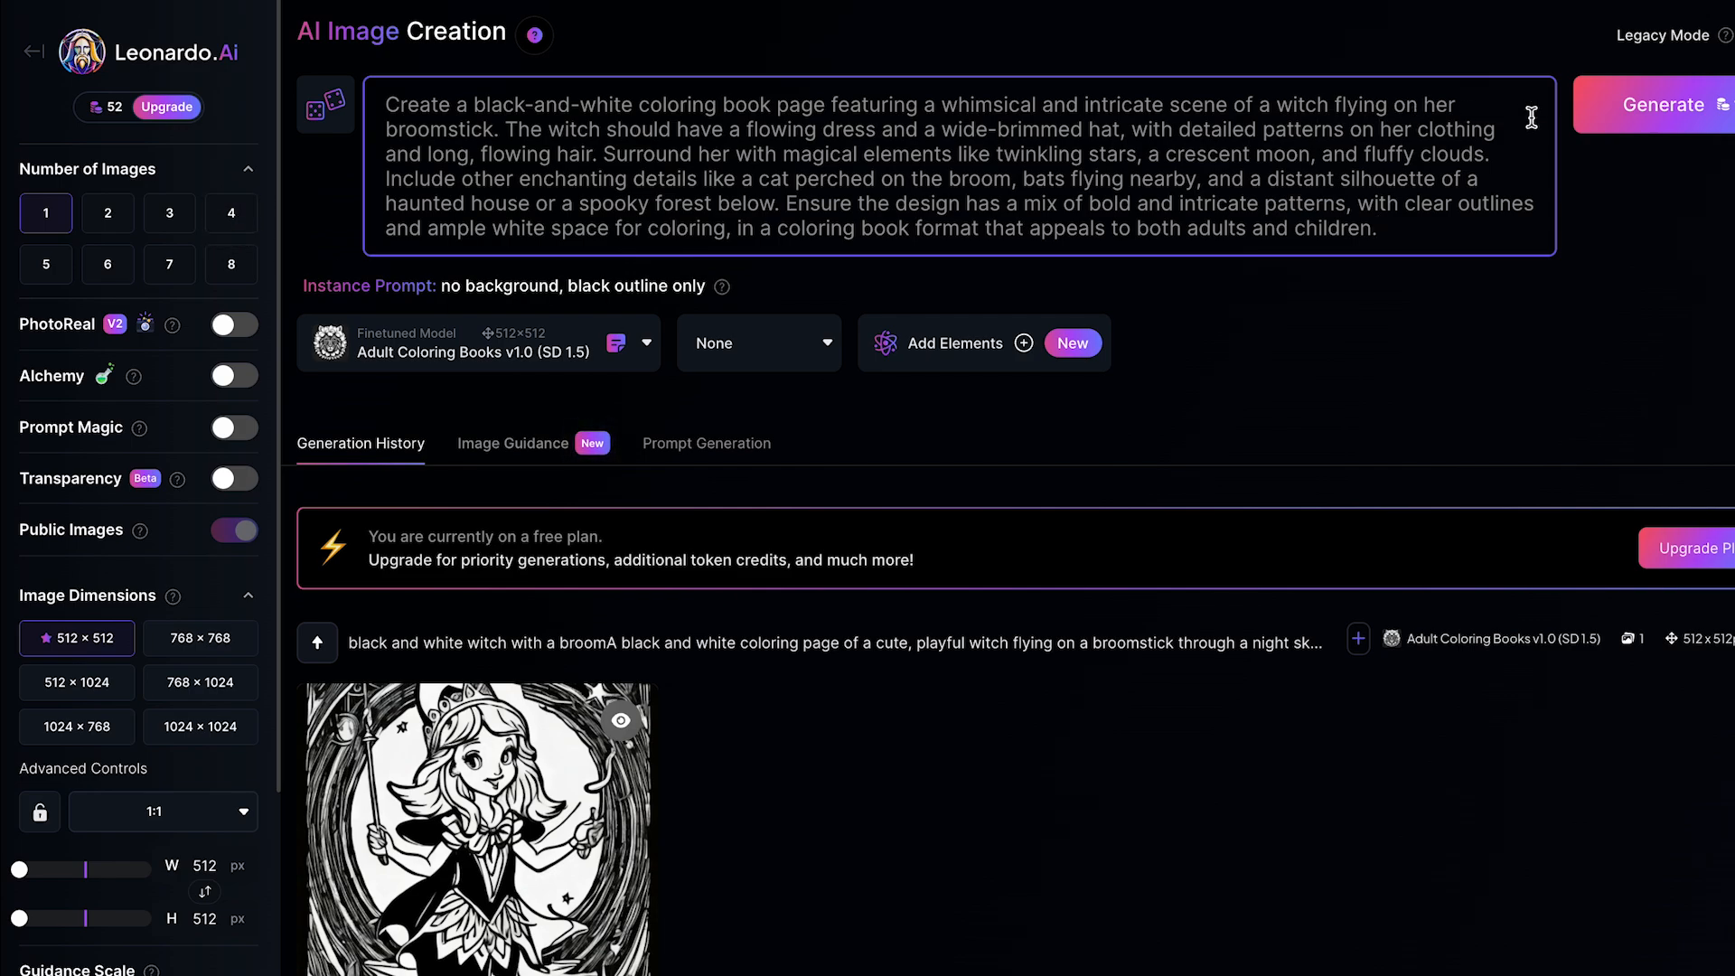
Review the image settings, generate a single image from the pasted witch prompt, and open it enlarged.
{"action": "left_click", "coordinate": [114, 623]}
{"action": "scroll", "coordinate": [114, 543], "scroll_direction": "down", "scroll_amount": 2}
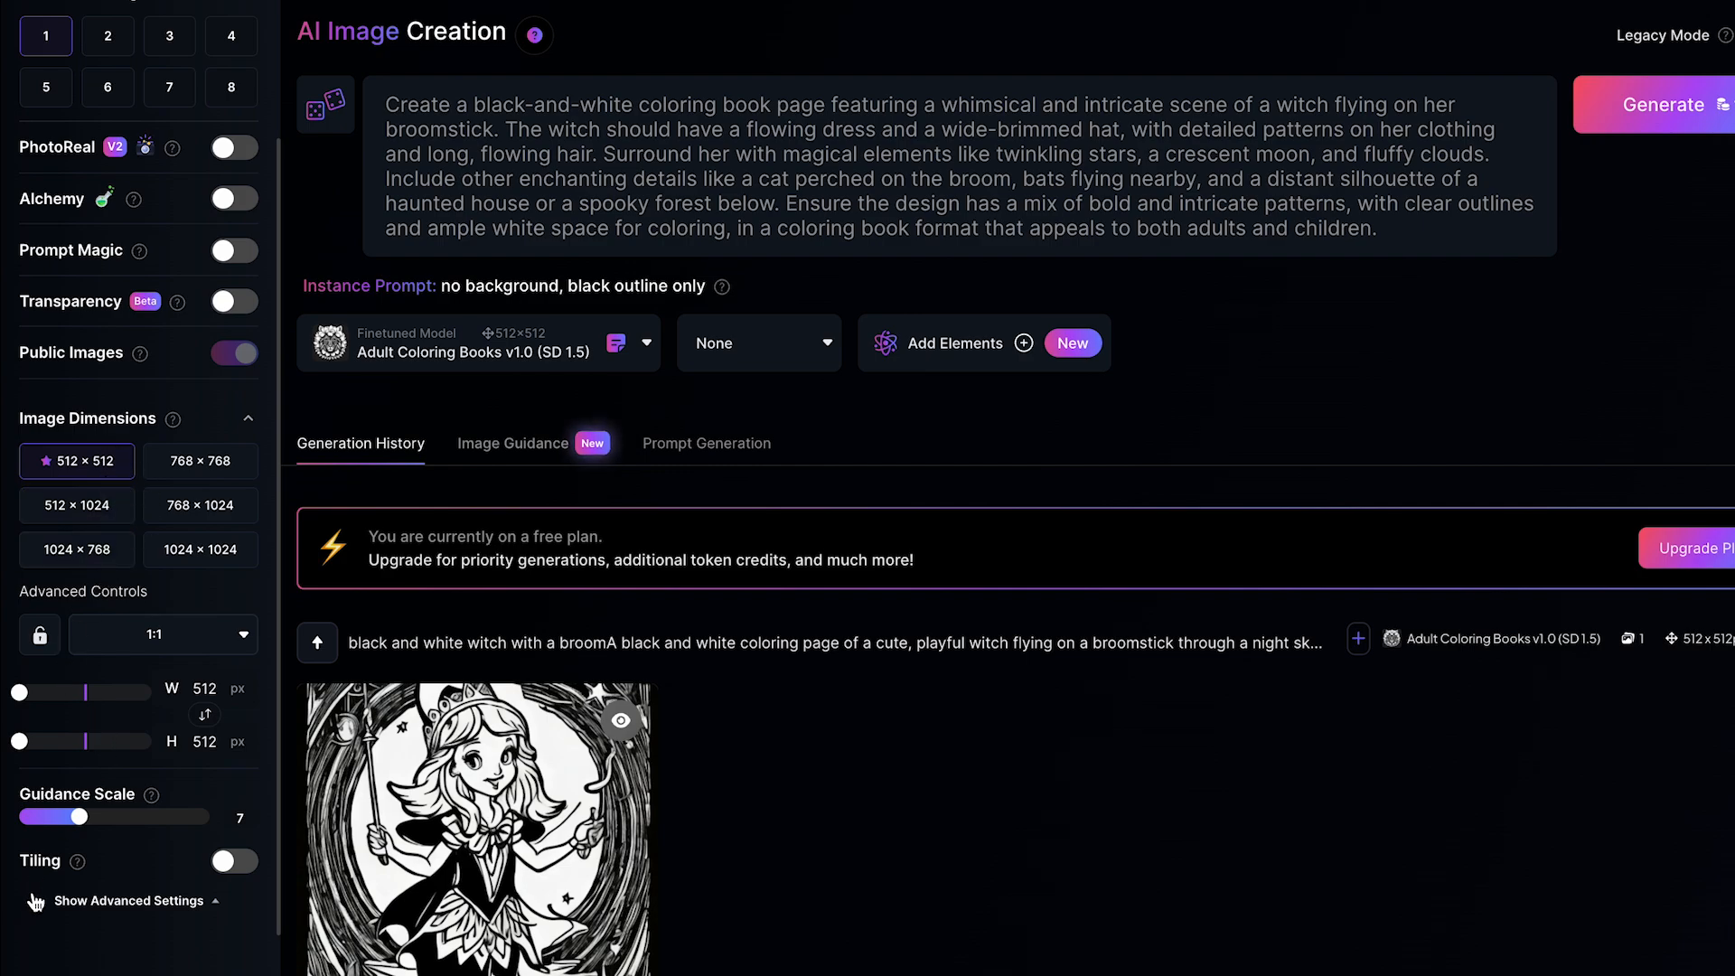
{"action": "left_click", "coordinate": [100, 817]}
{"action": "left_click", "coordinate": [1680, 118]}
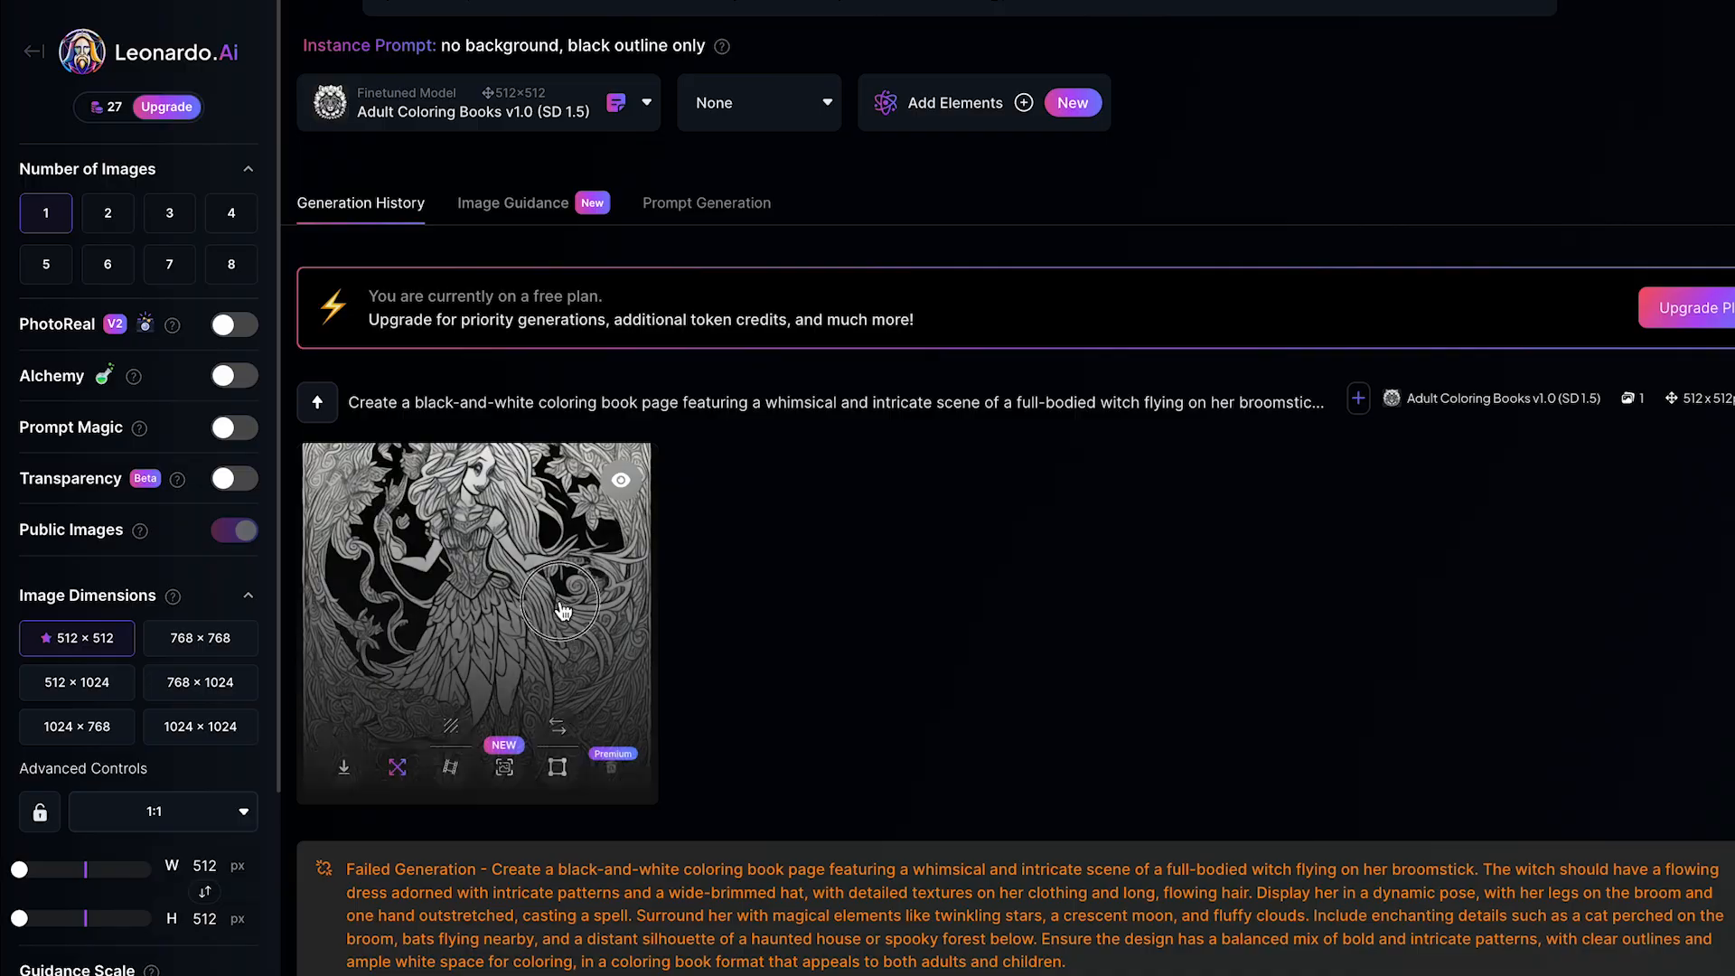
{"action": "left_click", "coordinate": [579, 624]}
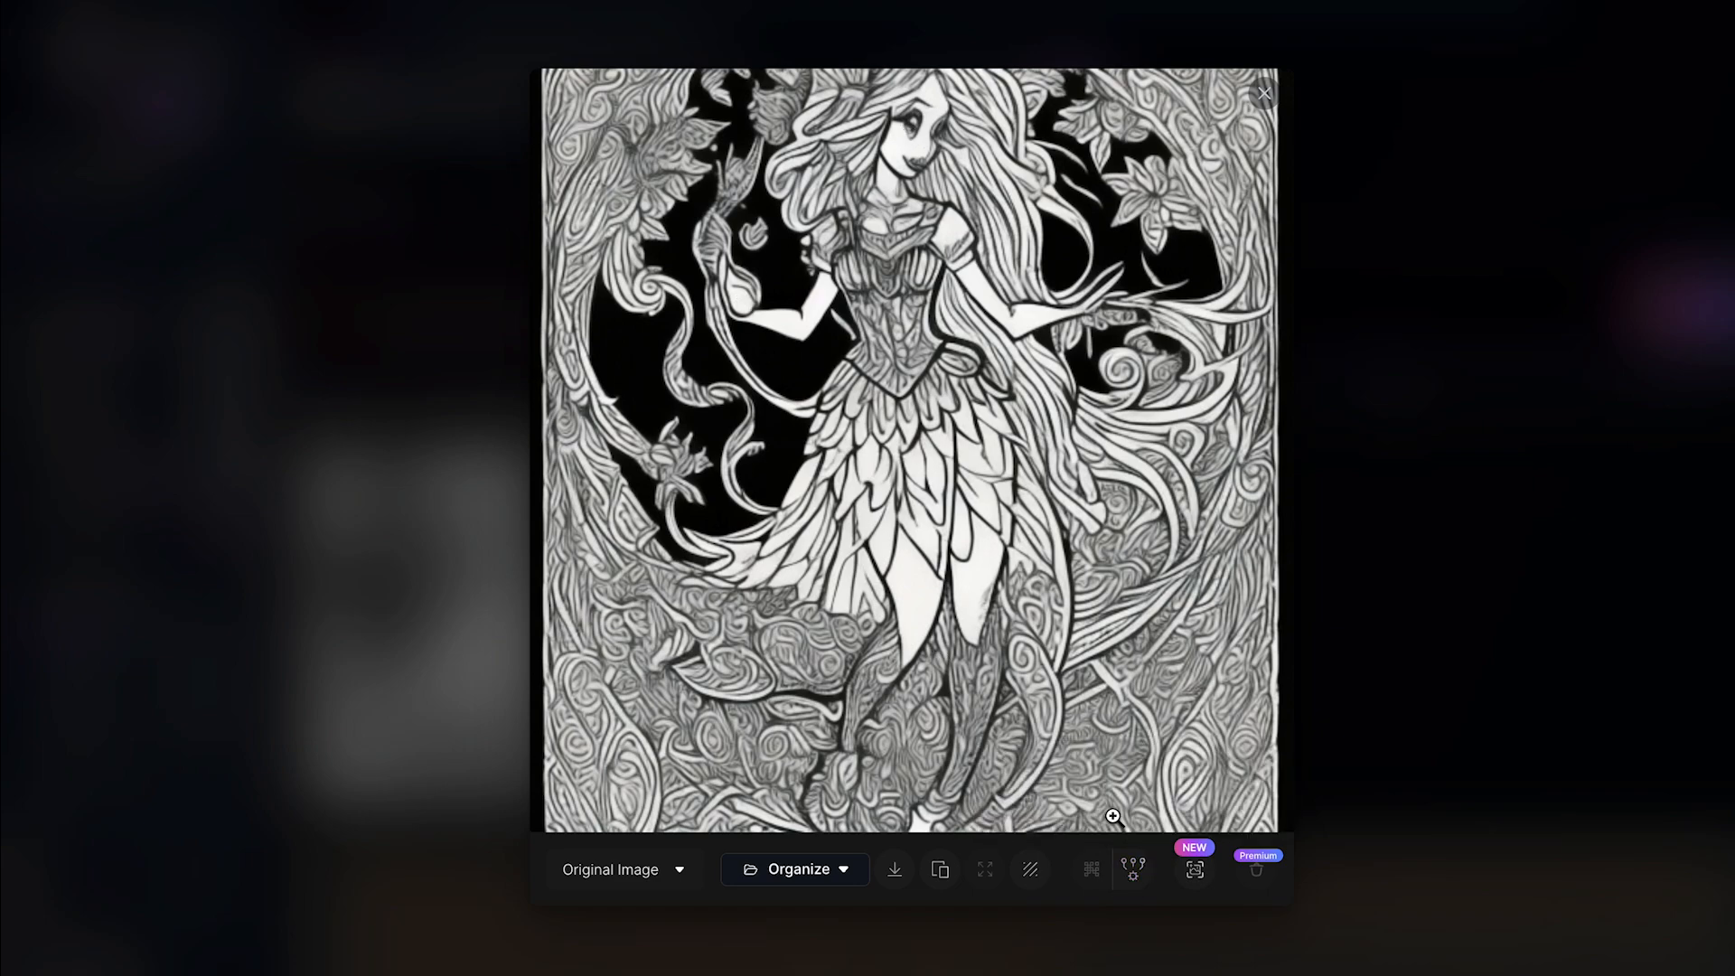
{"action": "left_click", "coordinate": [1136, 870]}
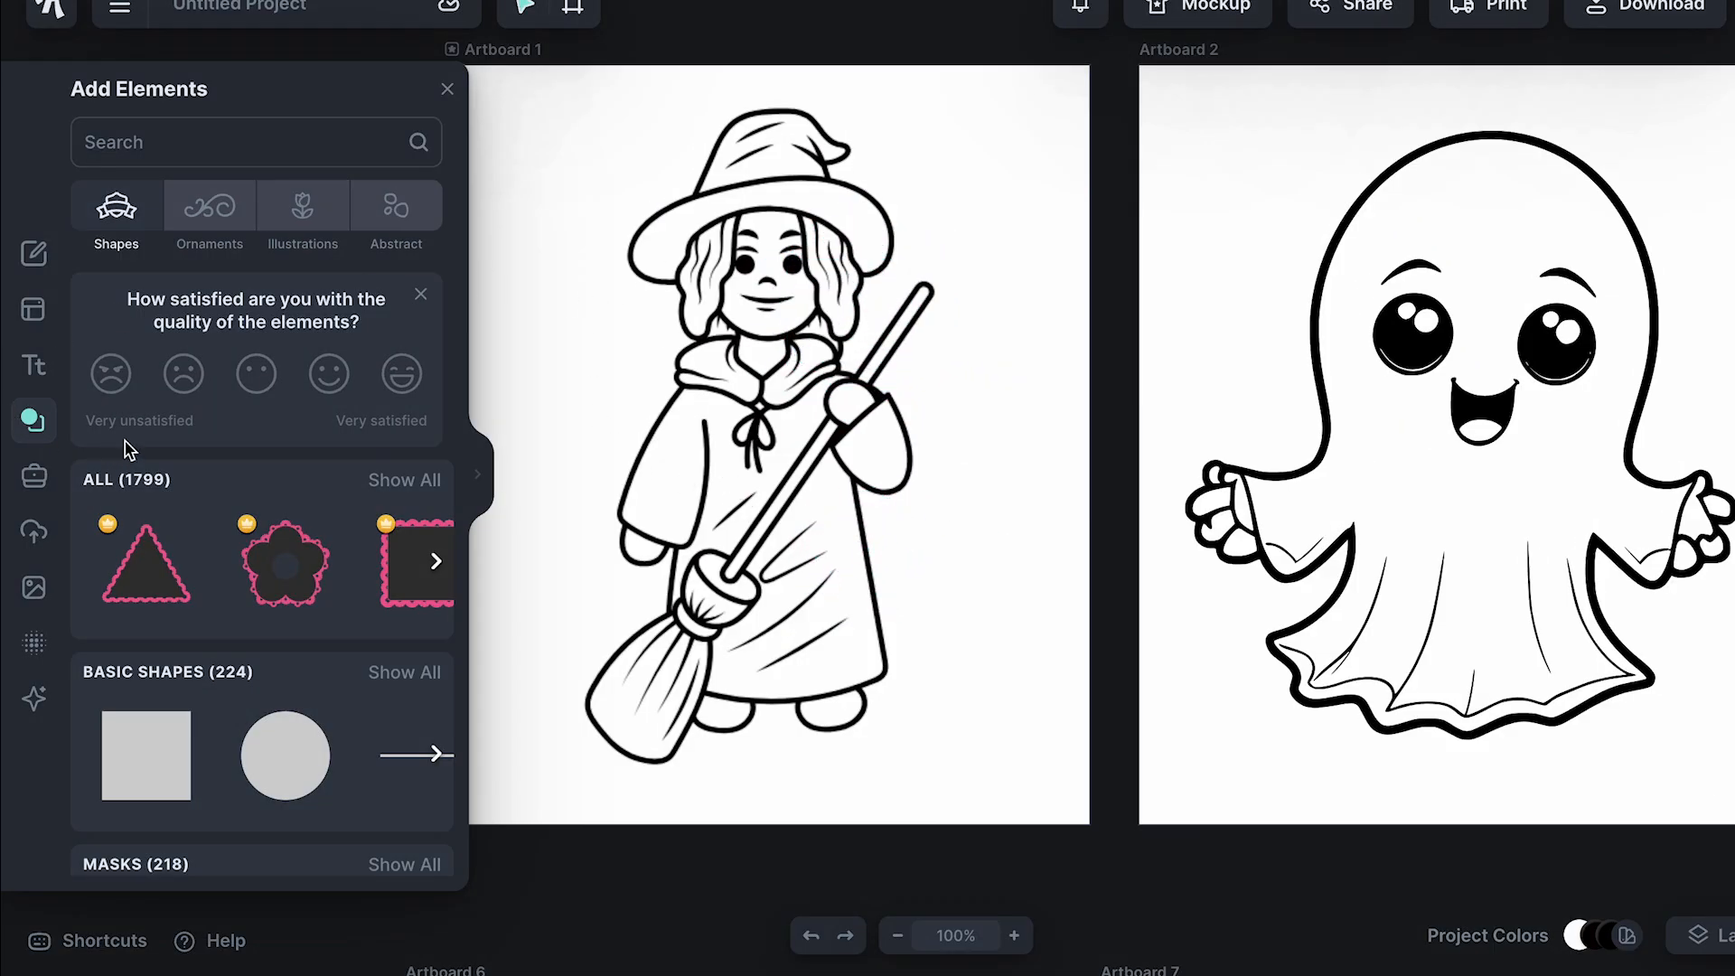
Switch to the Kittl coloring book project and open the full Halloween illustration collection in the expanded element library.
{"action": "mouse_move", "coordinate": [33, 412]}
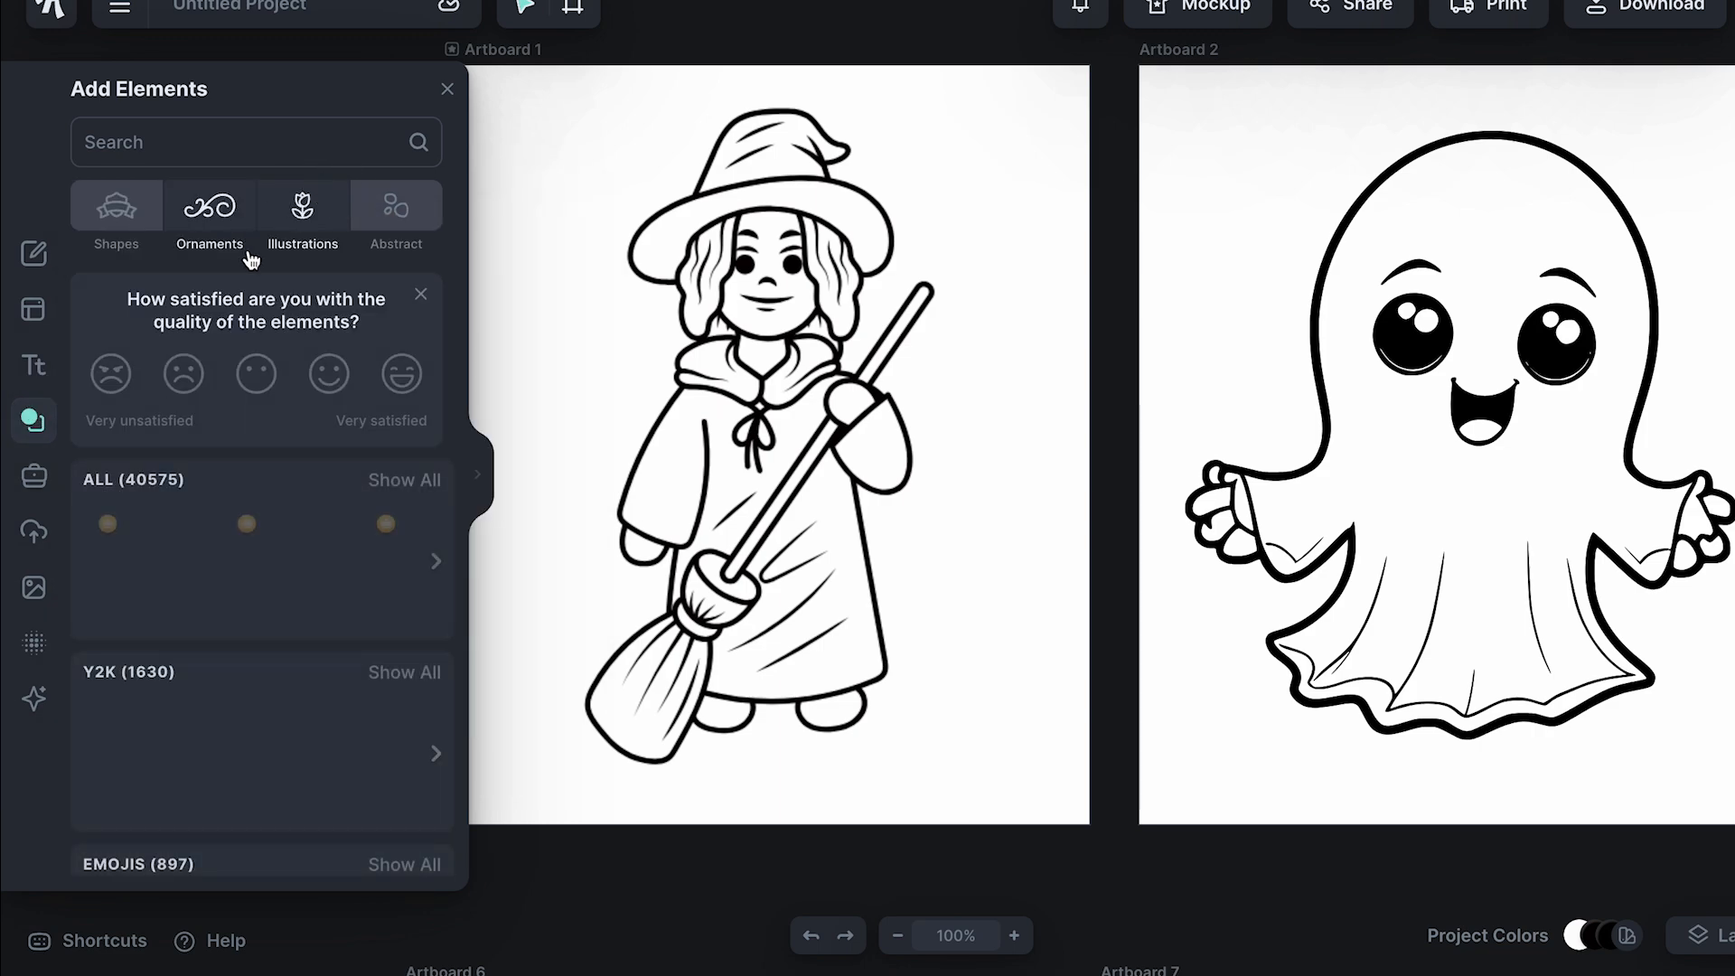
{"action": "scroll", "coordinate": [250, 655], "scroll_direction": "down", "scroll_amount": 5}
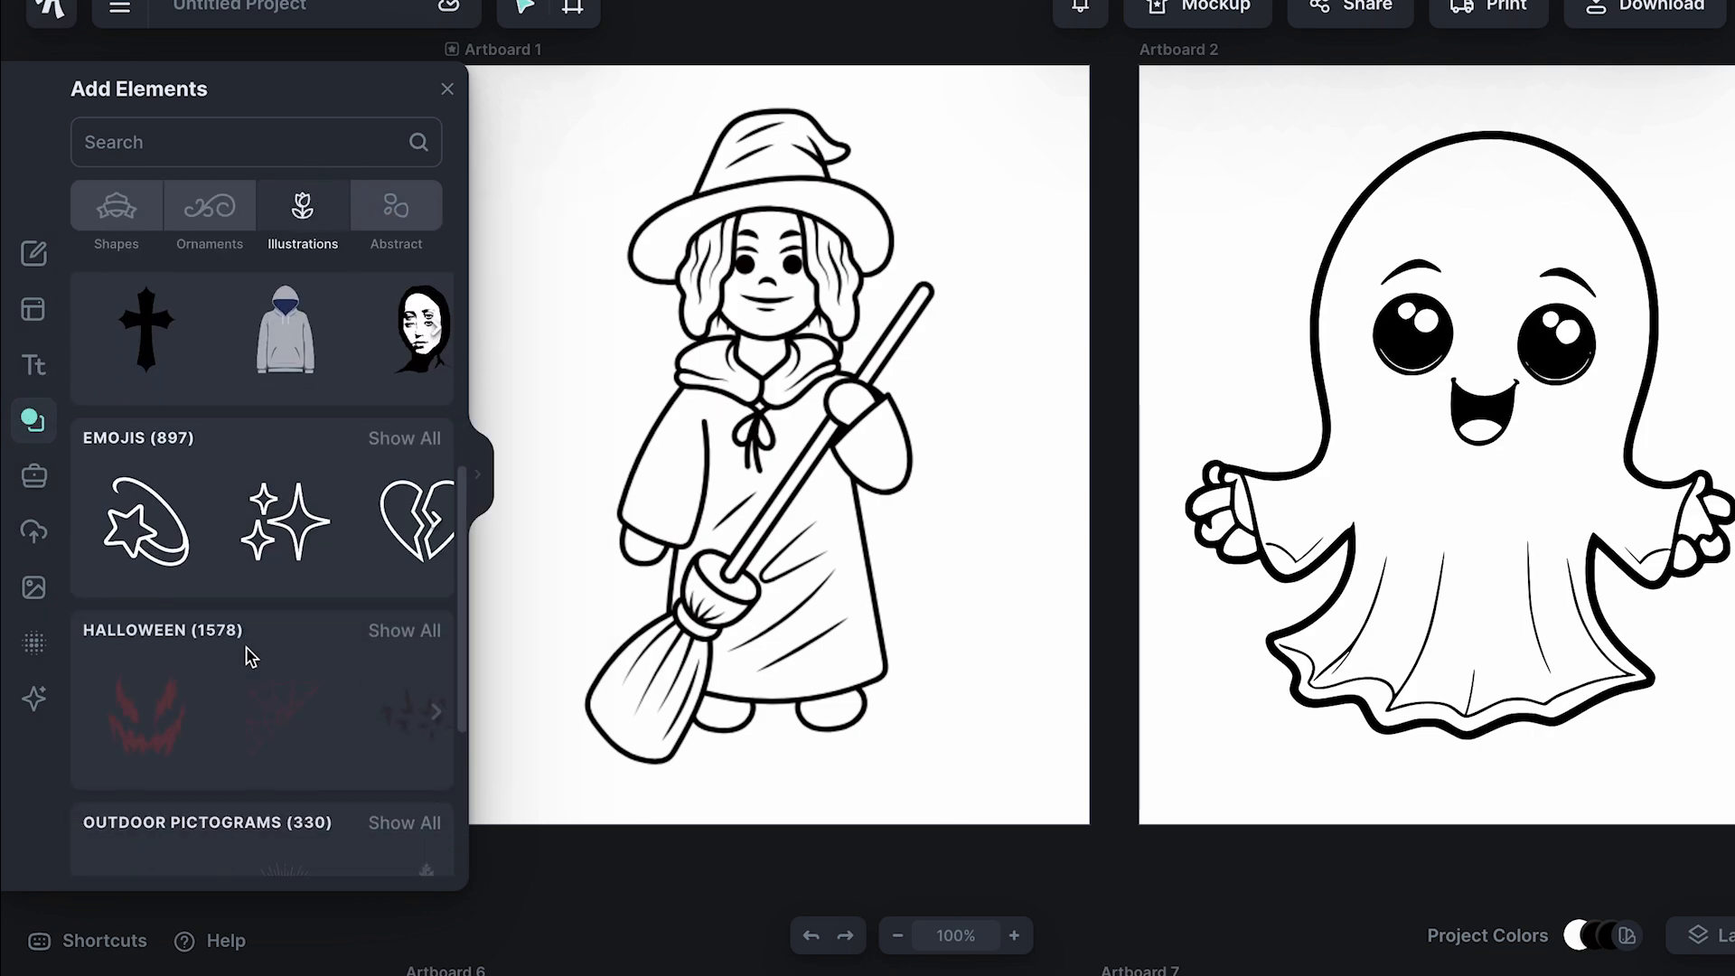
{"action": "scroll", "coordinate": [244, 717], "scroll_direction": "down", "scroll_amount": 2}
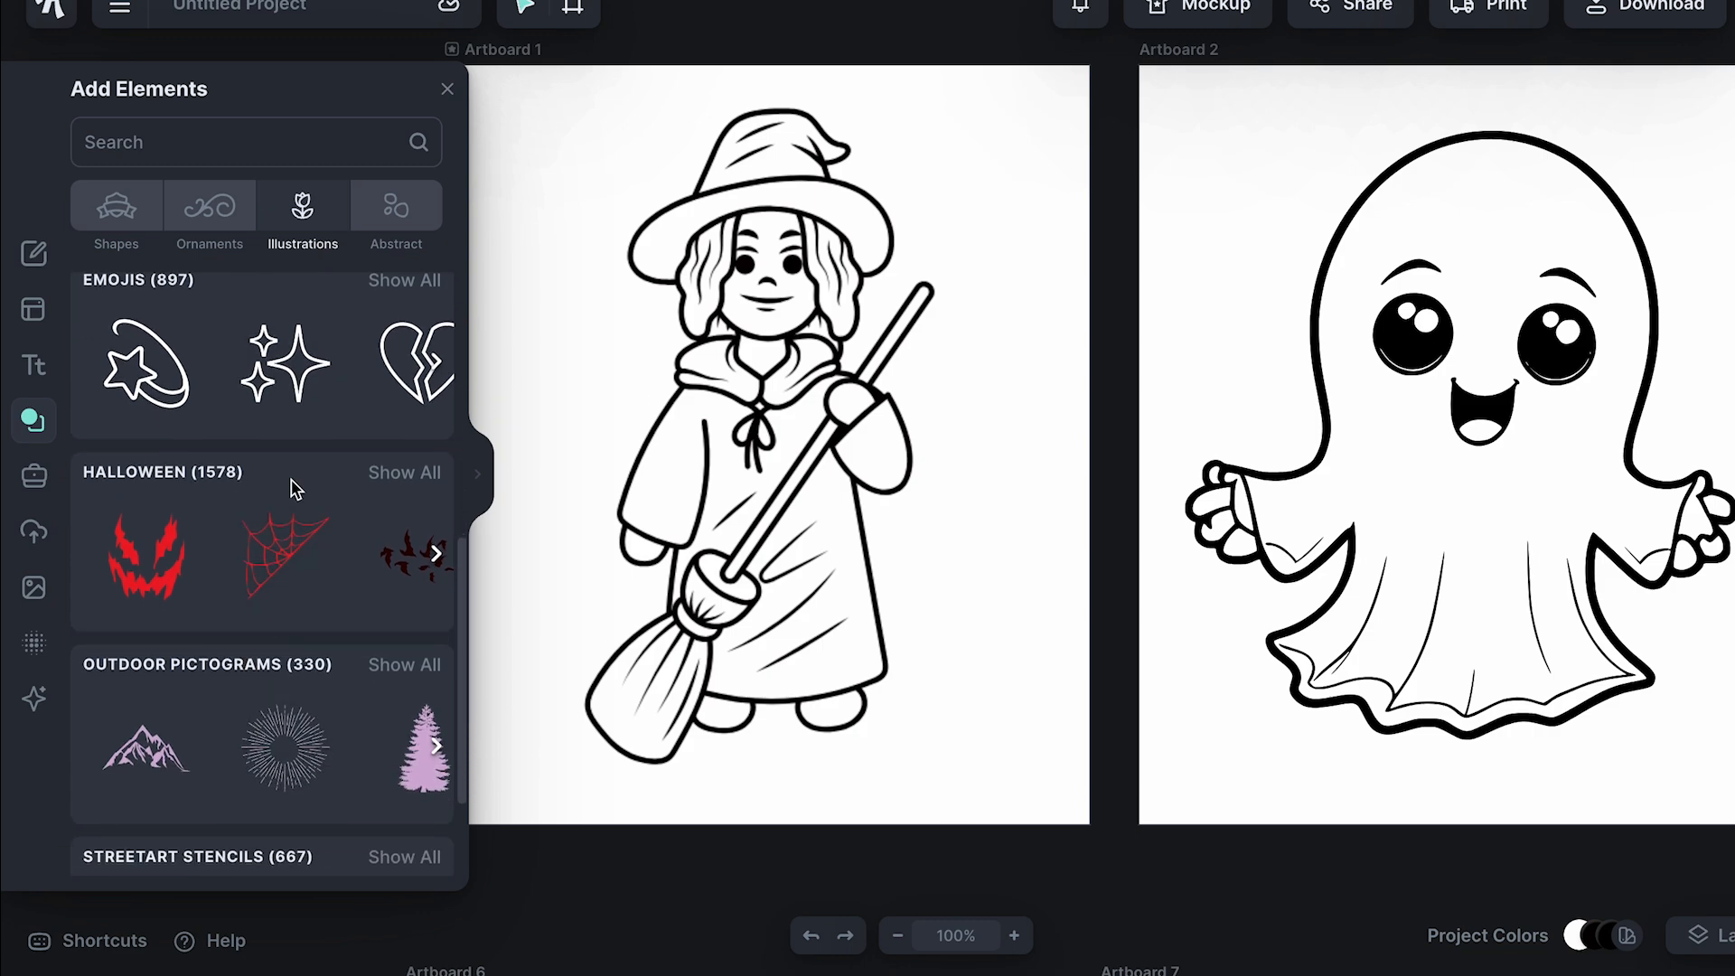
{"action": "left_click", "coordinate": [380, 476]}
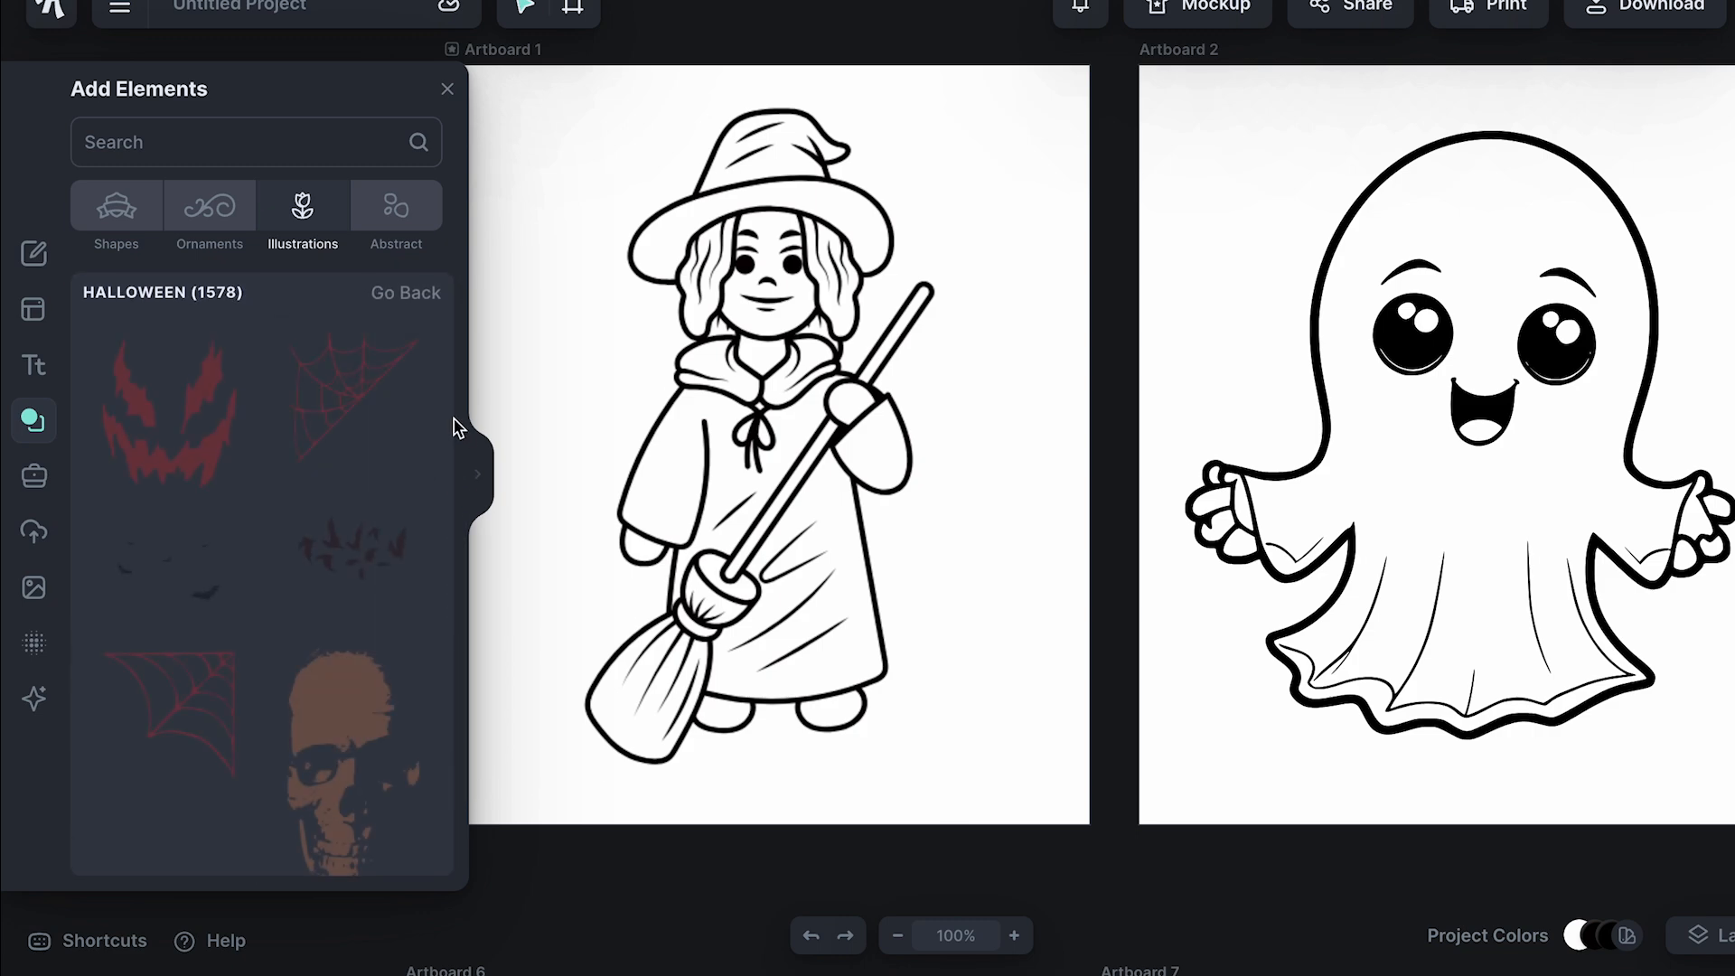
{"action": "left_click", "coordinate": [479, 473]}
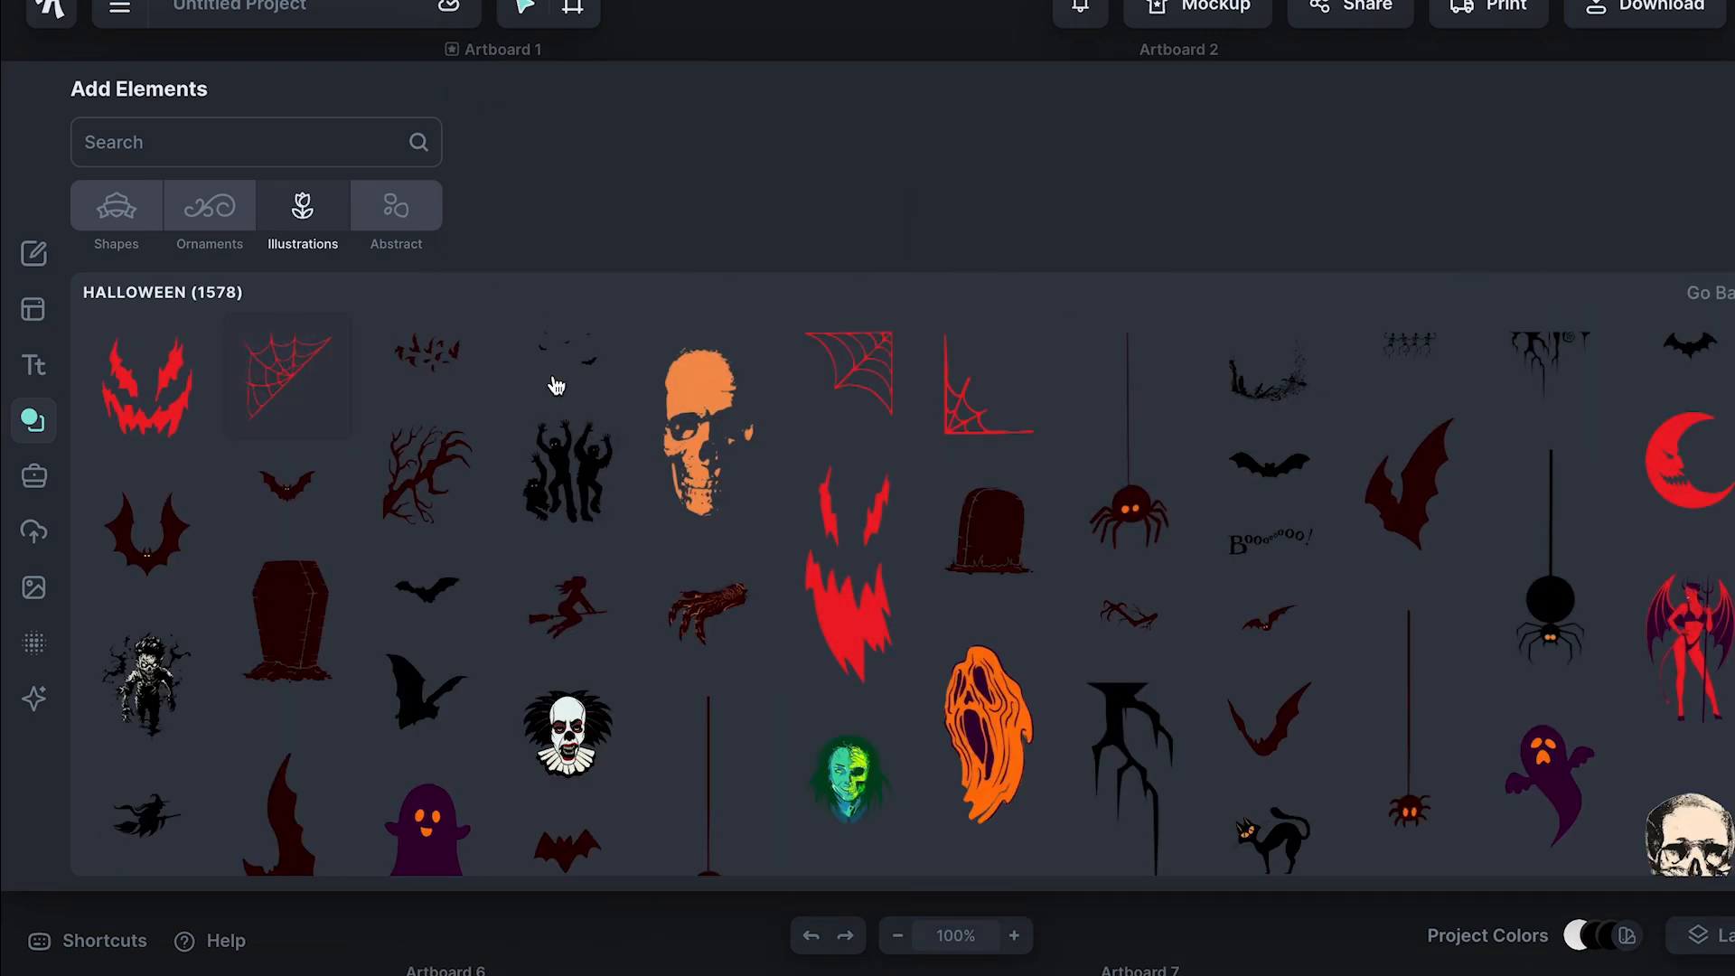
Add a red spider web and a smiling orange pumpkin from the Halloween illustrations to the witch page and close the library.
{"action": "scroll", "coordinate": [1387, 584], "scroll_direction": "down", "scroll_amount": 6}
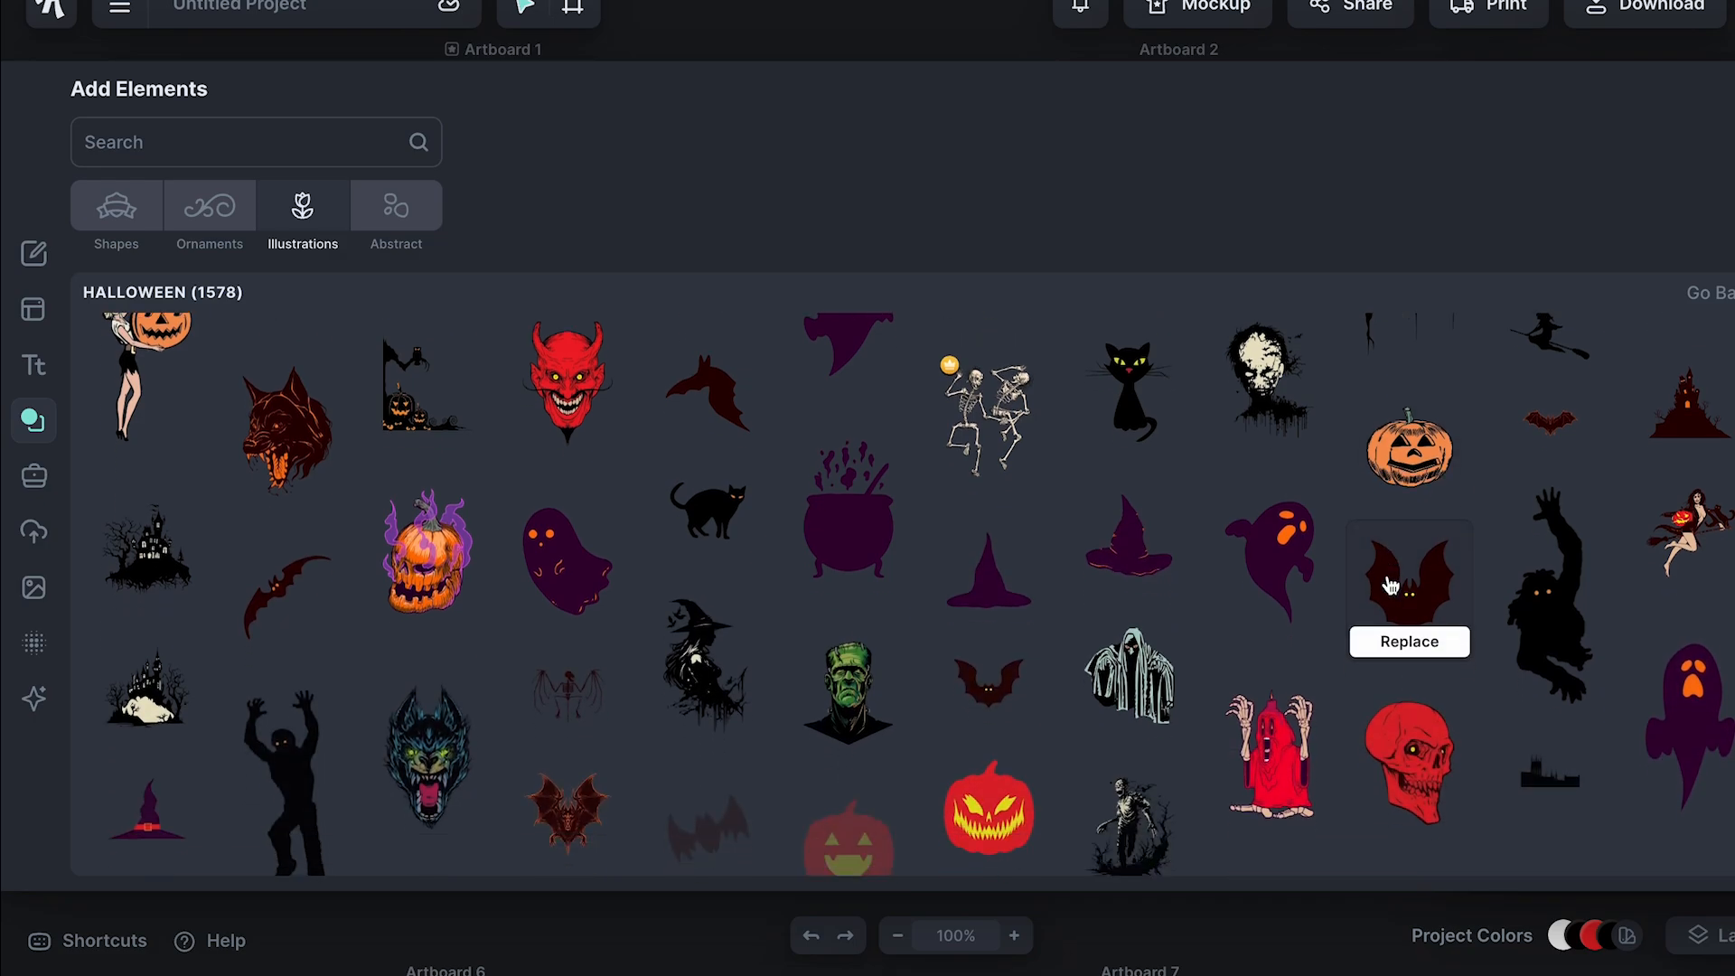
{"action": "scroll", "coordinate": [1390, 586], "scroll_direction": "down", "scroll_amount": 6}
{"action": "left_click", "coordinate": [846, 618]}
{"action": "left_click", "coordinate": [987, 622]}
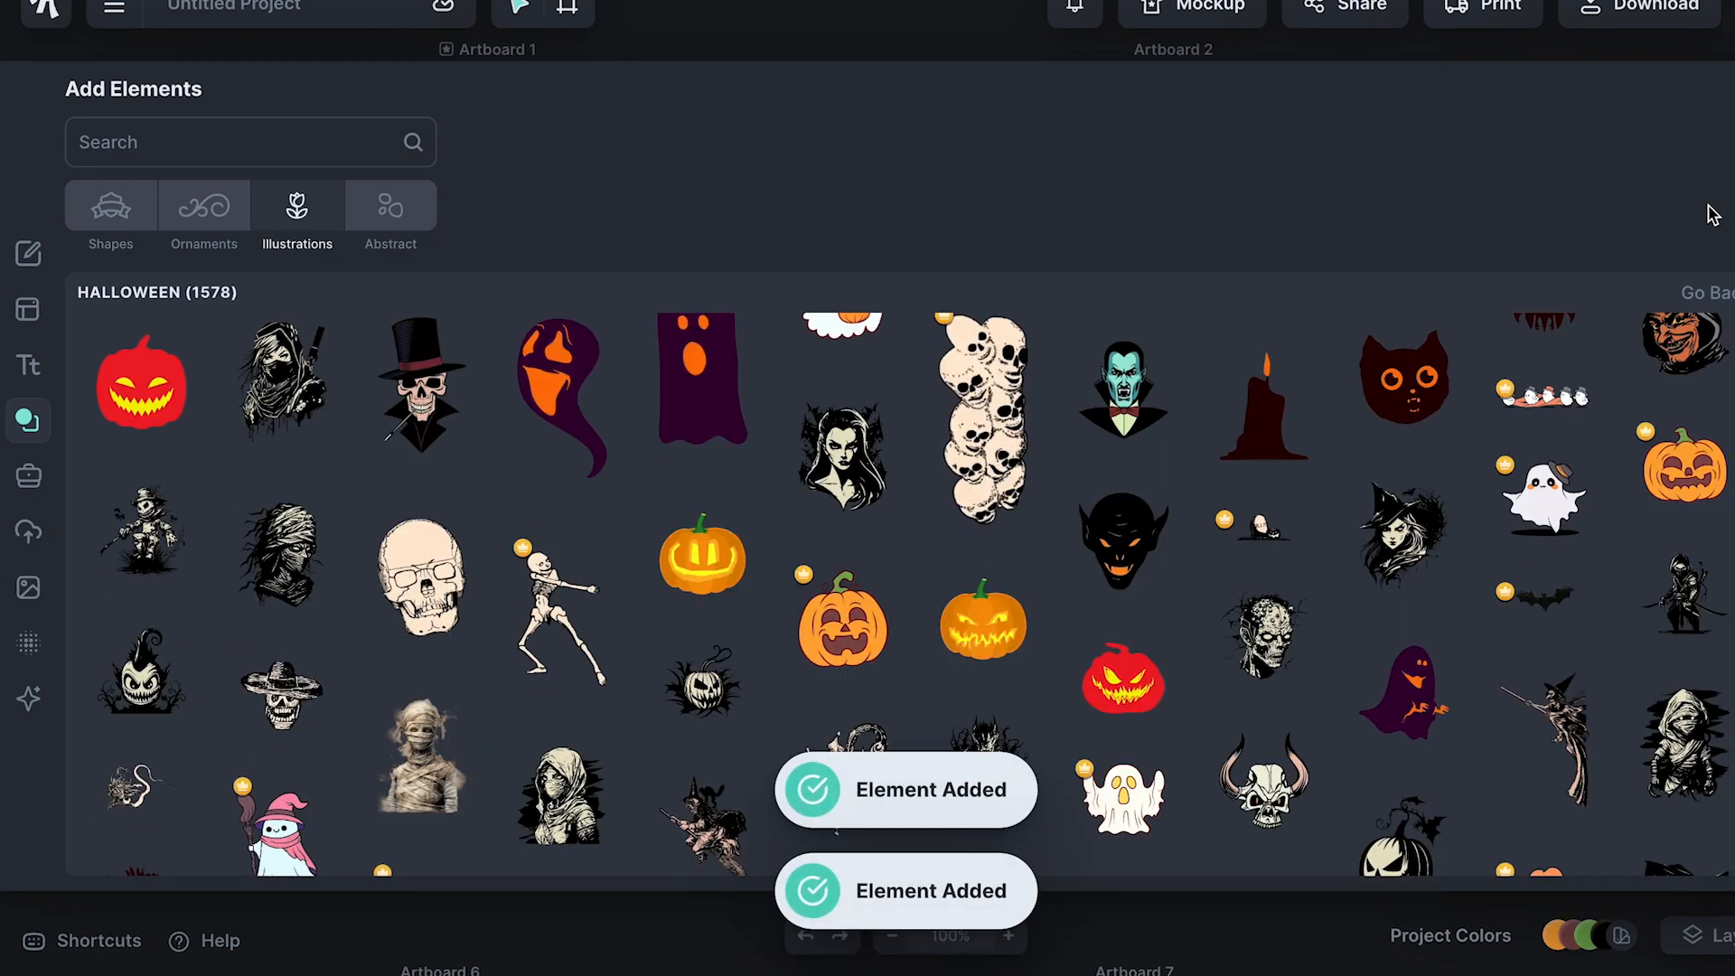
{"action": "left_click", "coordinate": [1634, 87]}
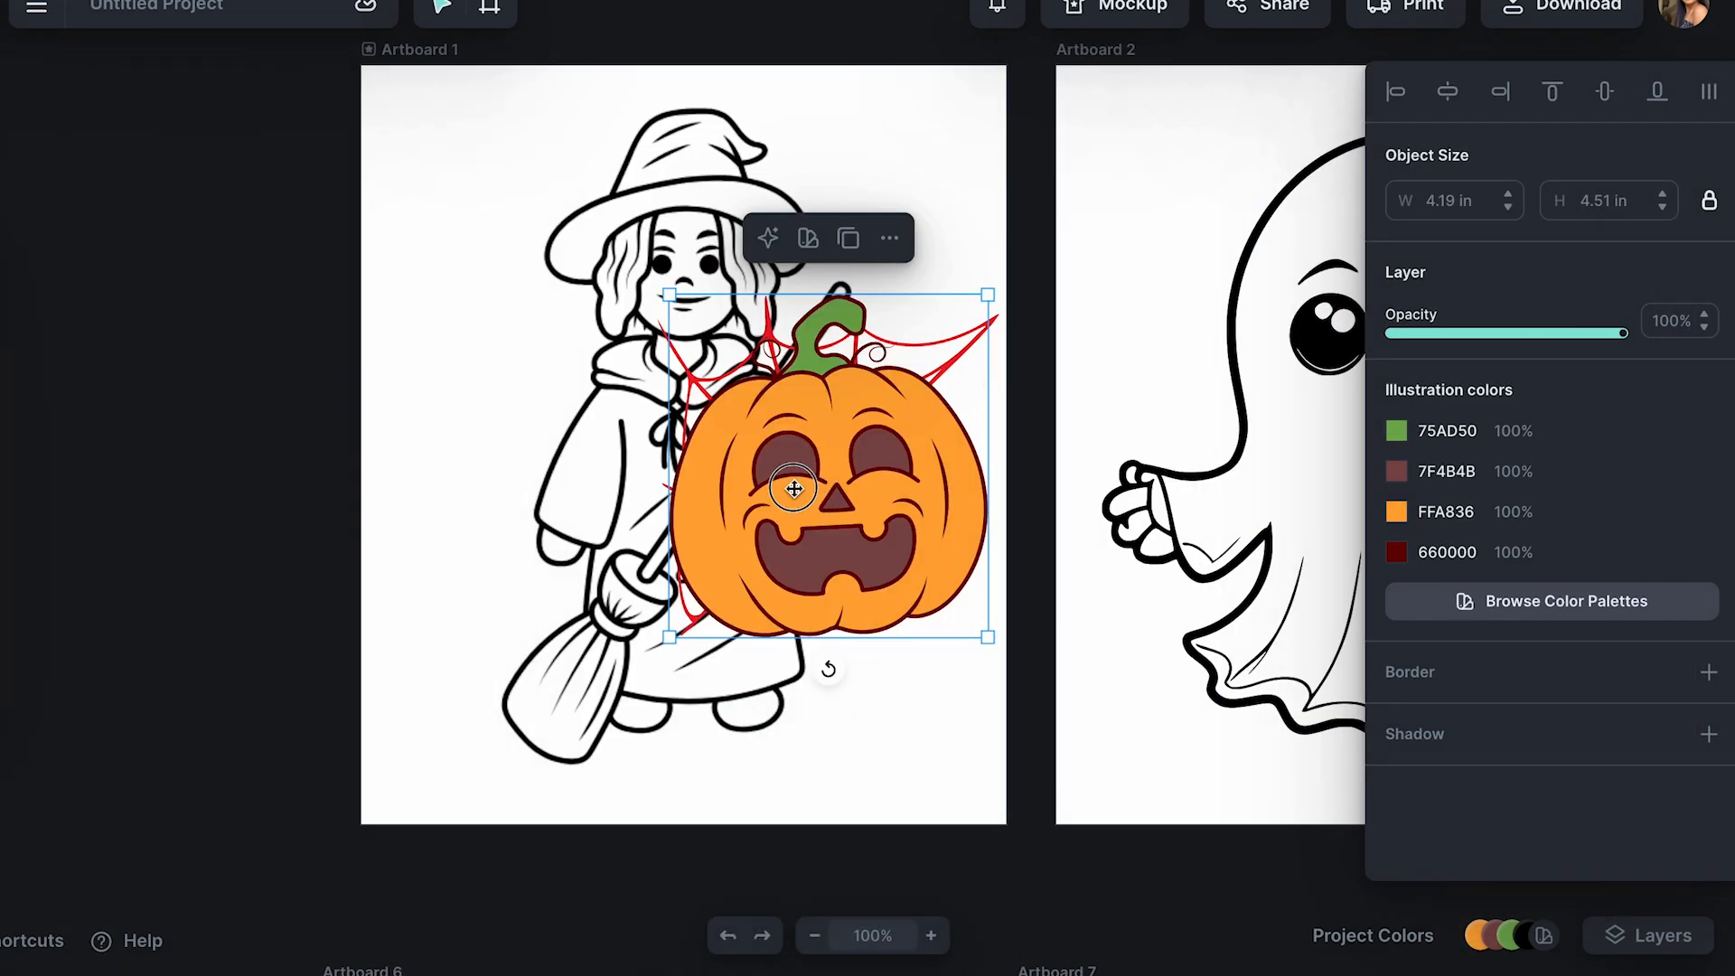
Shift the witch toward the page's left side and shrink the pumpkin to about 2.99 × 3.21 in at the lower right.
{"action": "left_click_drag", "start_coordinate": [794, 488], "coordinate": [511, 555]}
{"action": "left_click_drag", "start_coordinate": [389, 363], "coordinate": [507, 502]}
{"action": "left_click_drag", "start_coordinate": [615, 617], "coordinate": [900, 635]}
{"action": "left_click", "coordinate": [670, 307]}
{"action": "left_click_drag", "start_coordinate": [670, 291], "coordinate": [581, 300]}
{"action": "left_click_drag", "start_coordinate": [830, 558], "coordinate": [738, 502]}
Recolor the pumpkin with stem FAFDF9, eyes and mouth F8F5F5, body FFFFFF and outlines black.
{"action": "left_click", "coordinate": [1423, 441]}
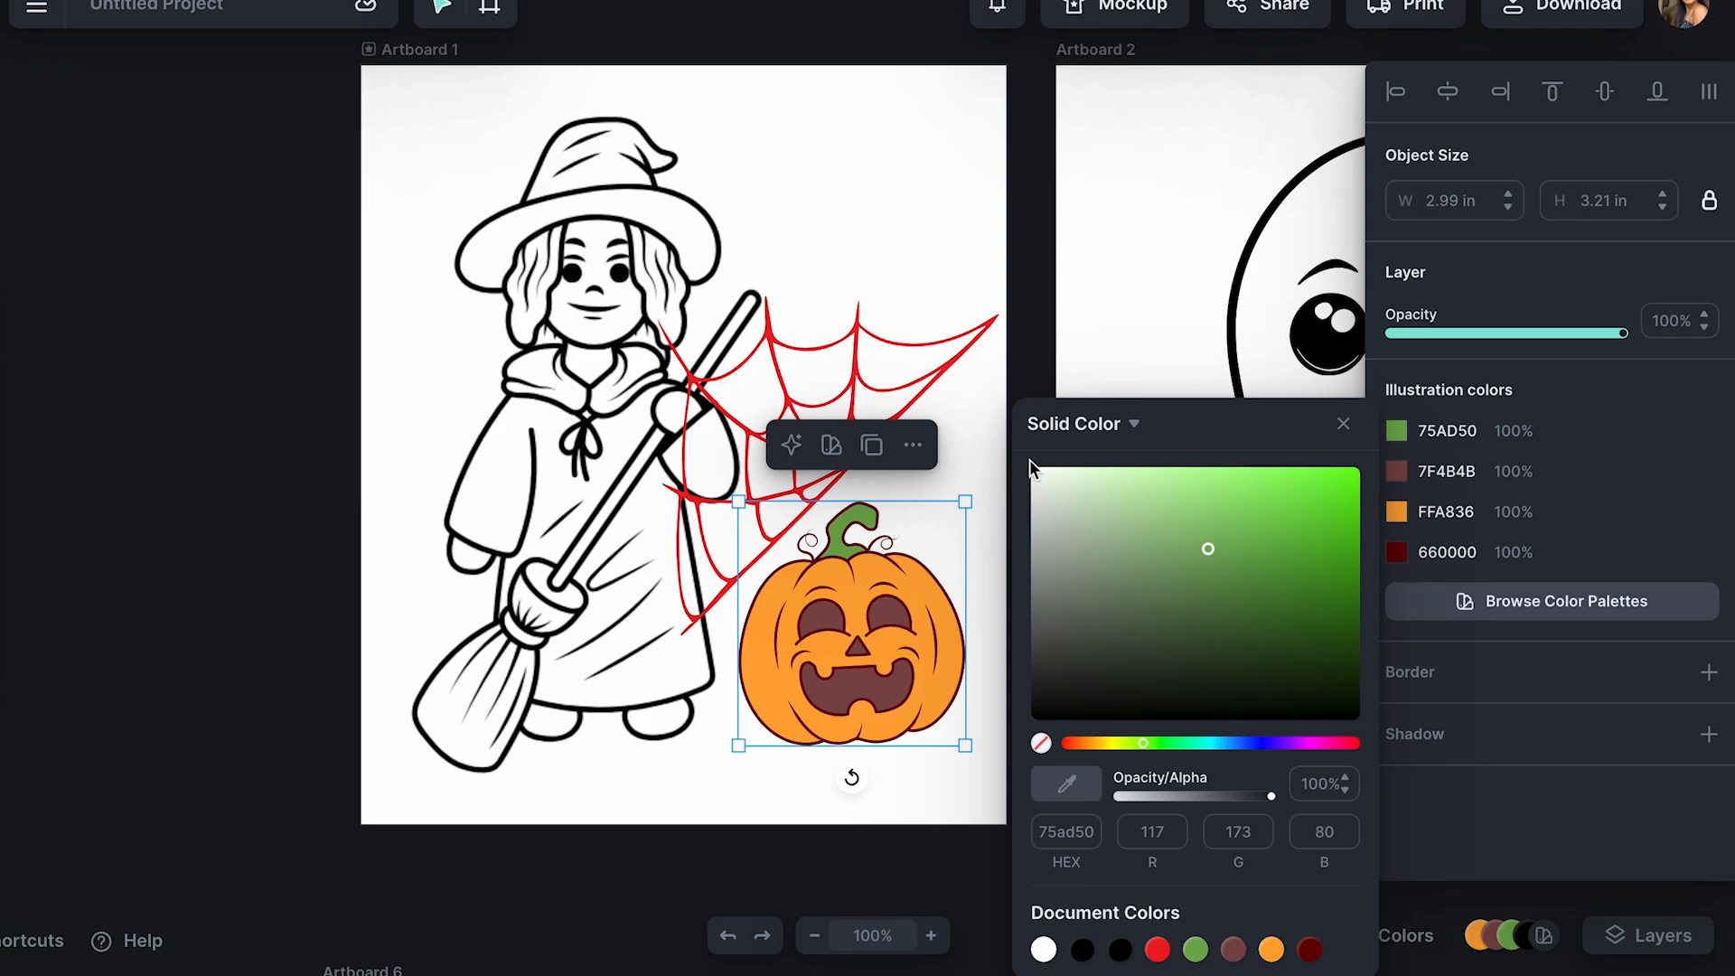
{"action": "left_click", "coordinate": [1036, 476]}
{"action": "left_click", "coordinate": [1399, 469]}
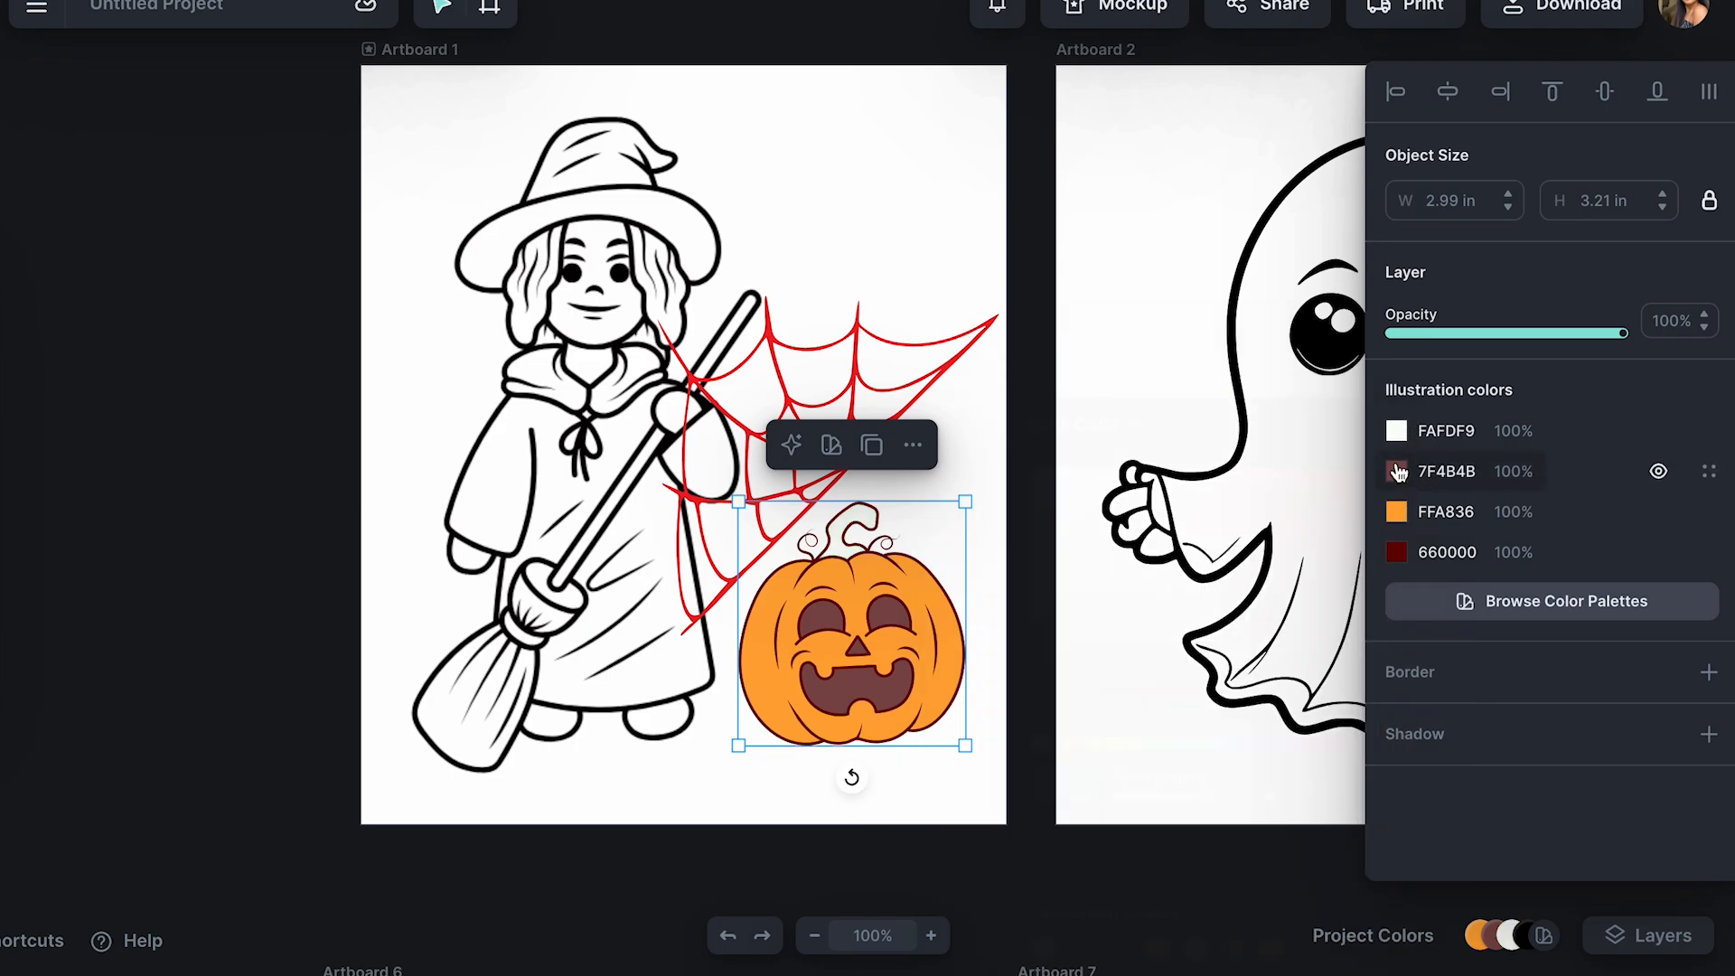
{"action": "left_click", "coordinate": [1037, 482]}
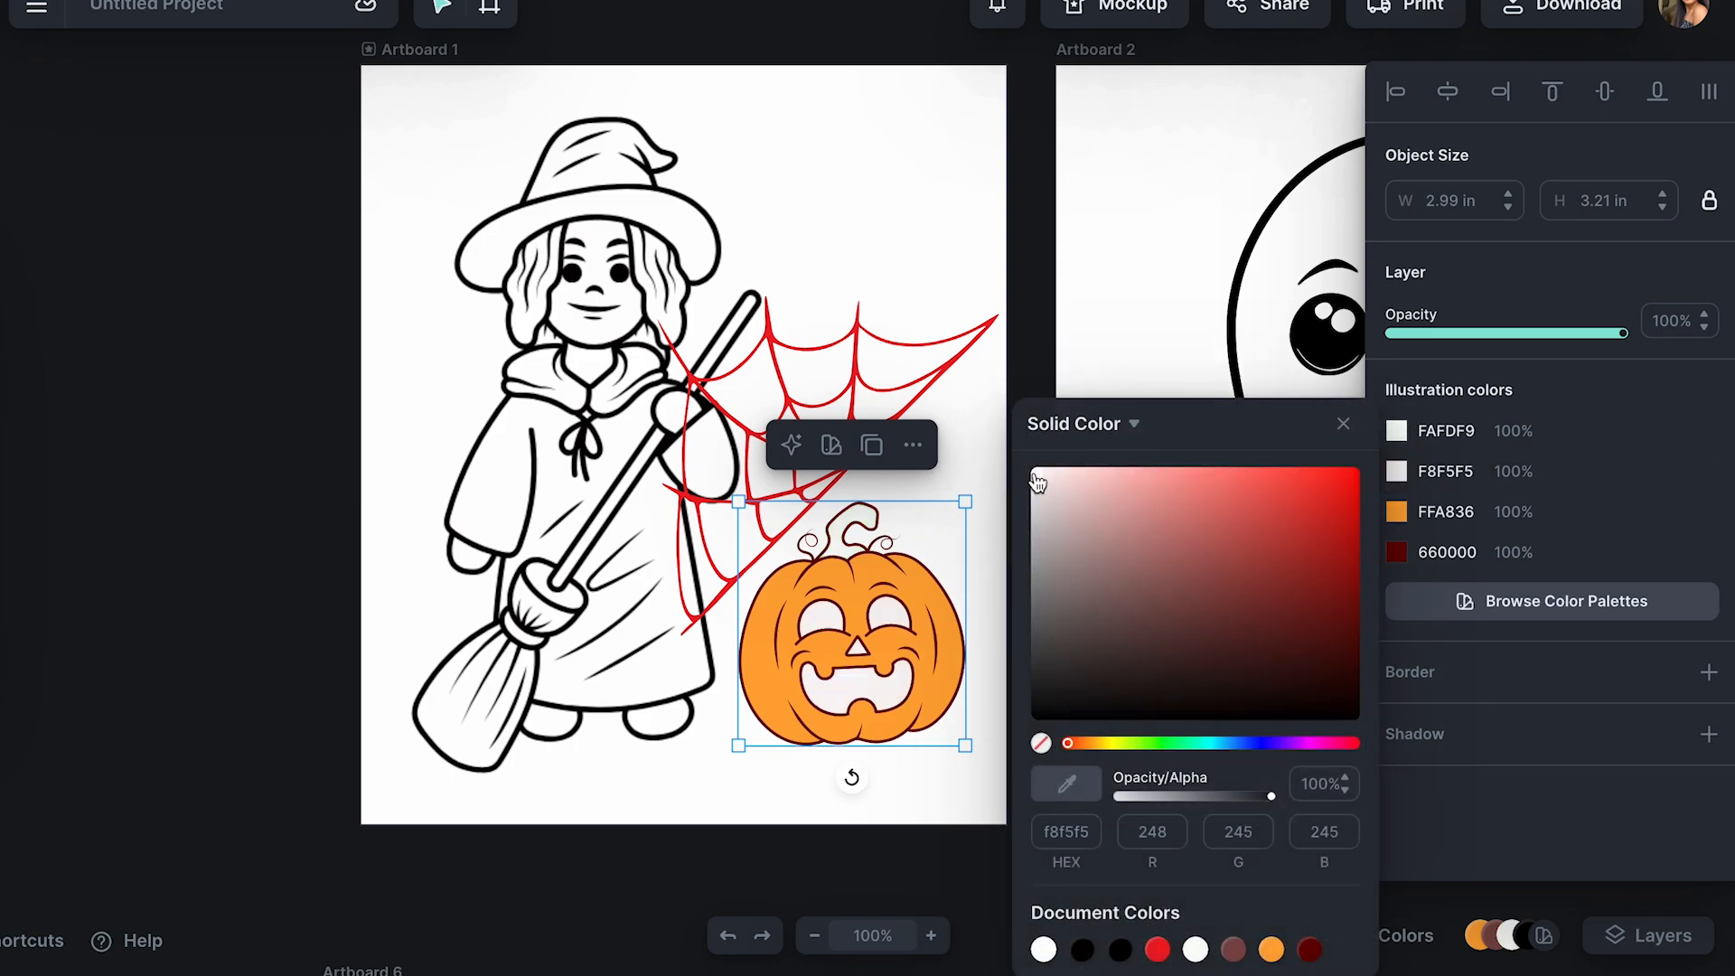
{"action": "left_click", "coordinate": [1396, 511]}
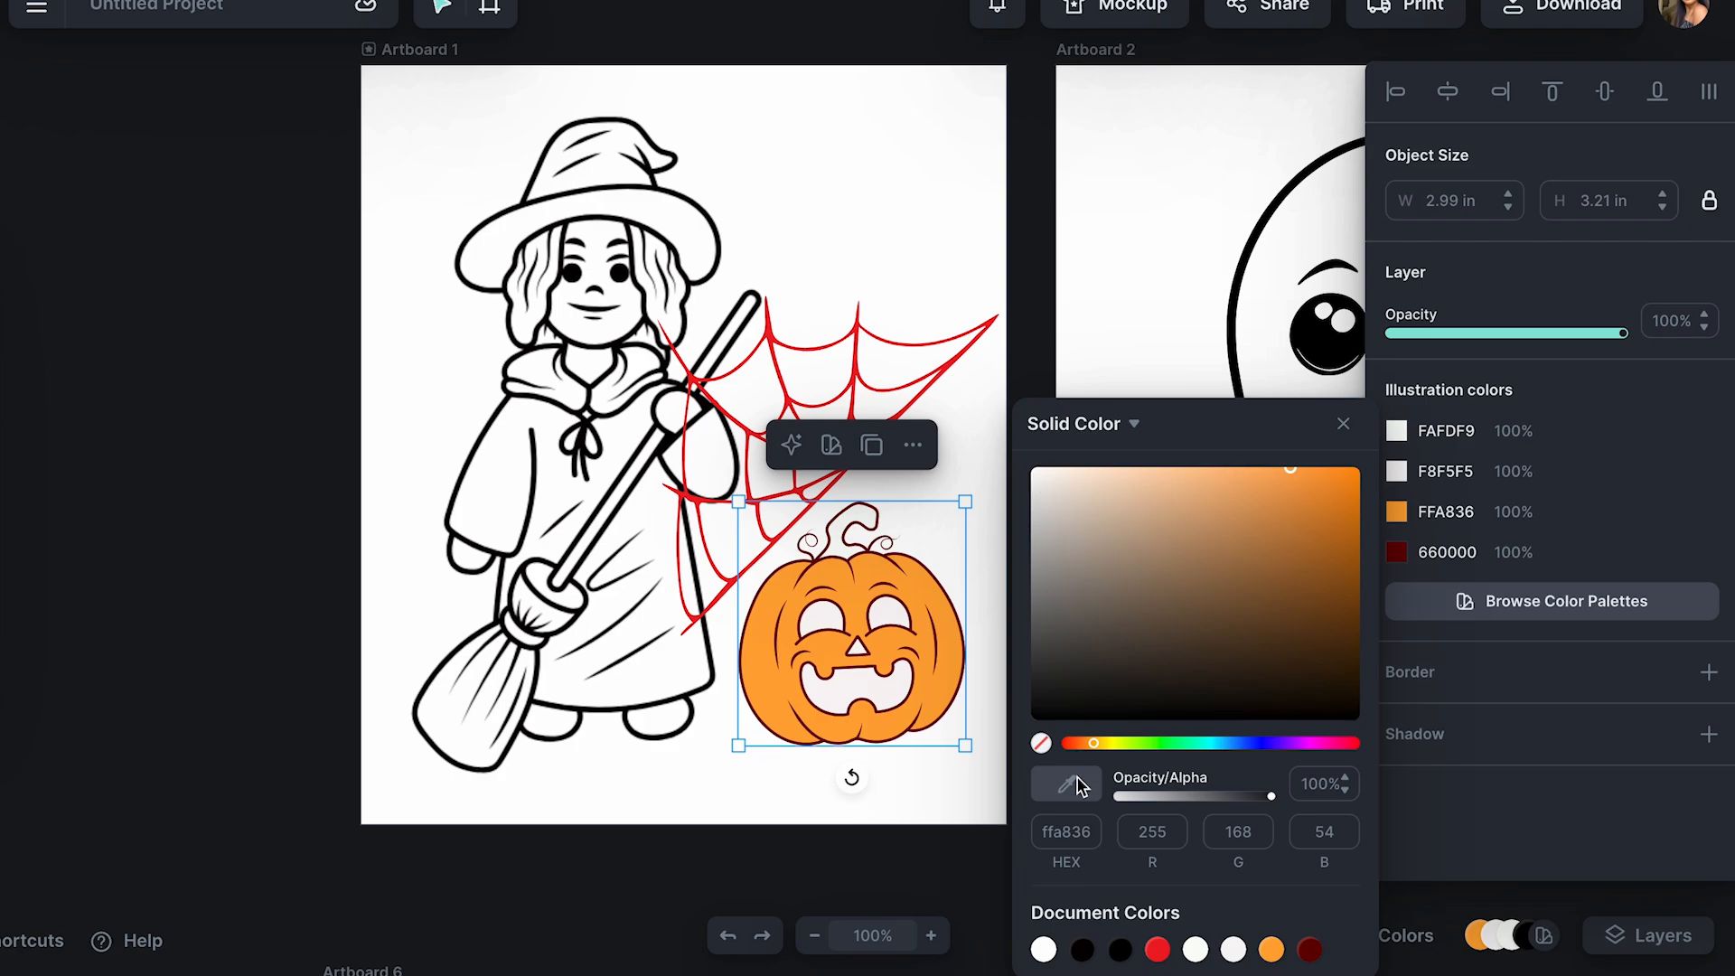
{"action": "left_click", "coordinate": [1045, 945]}
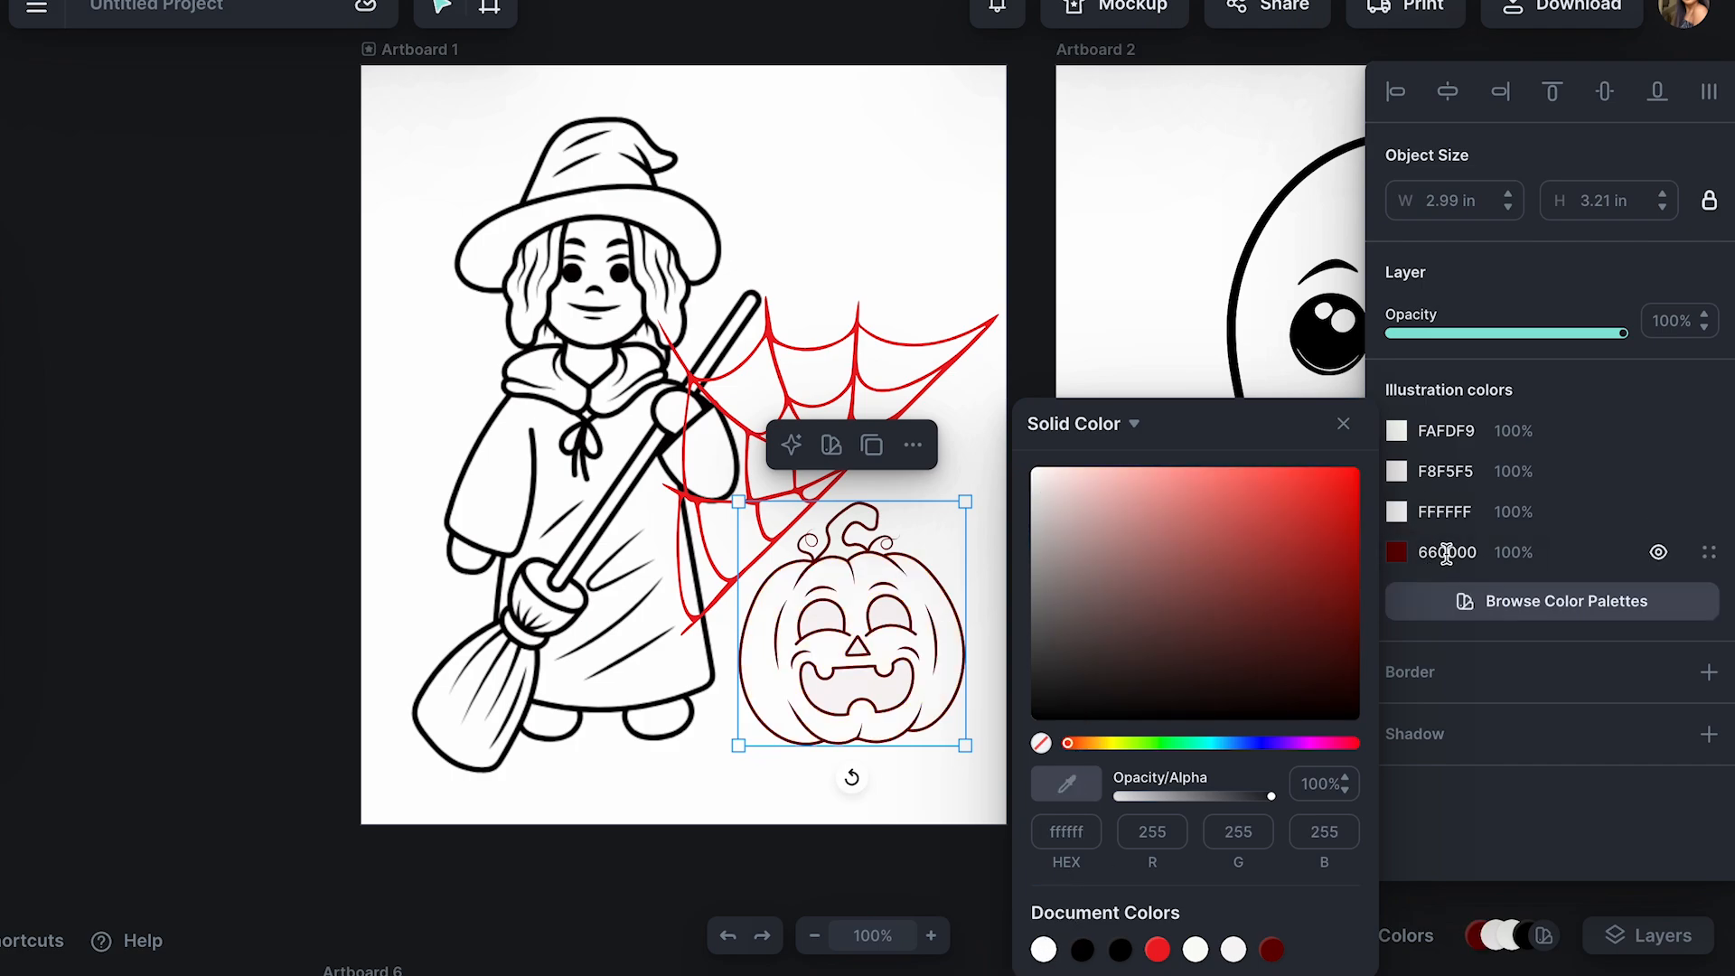
{"action": "left_click", "coordinate": [1397, 553]}
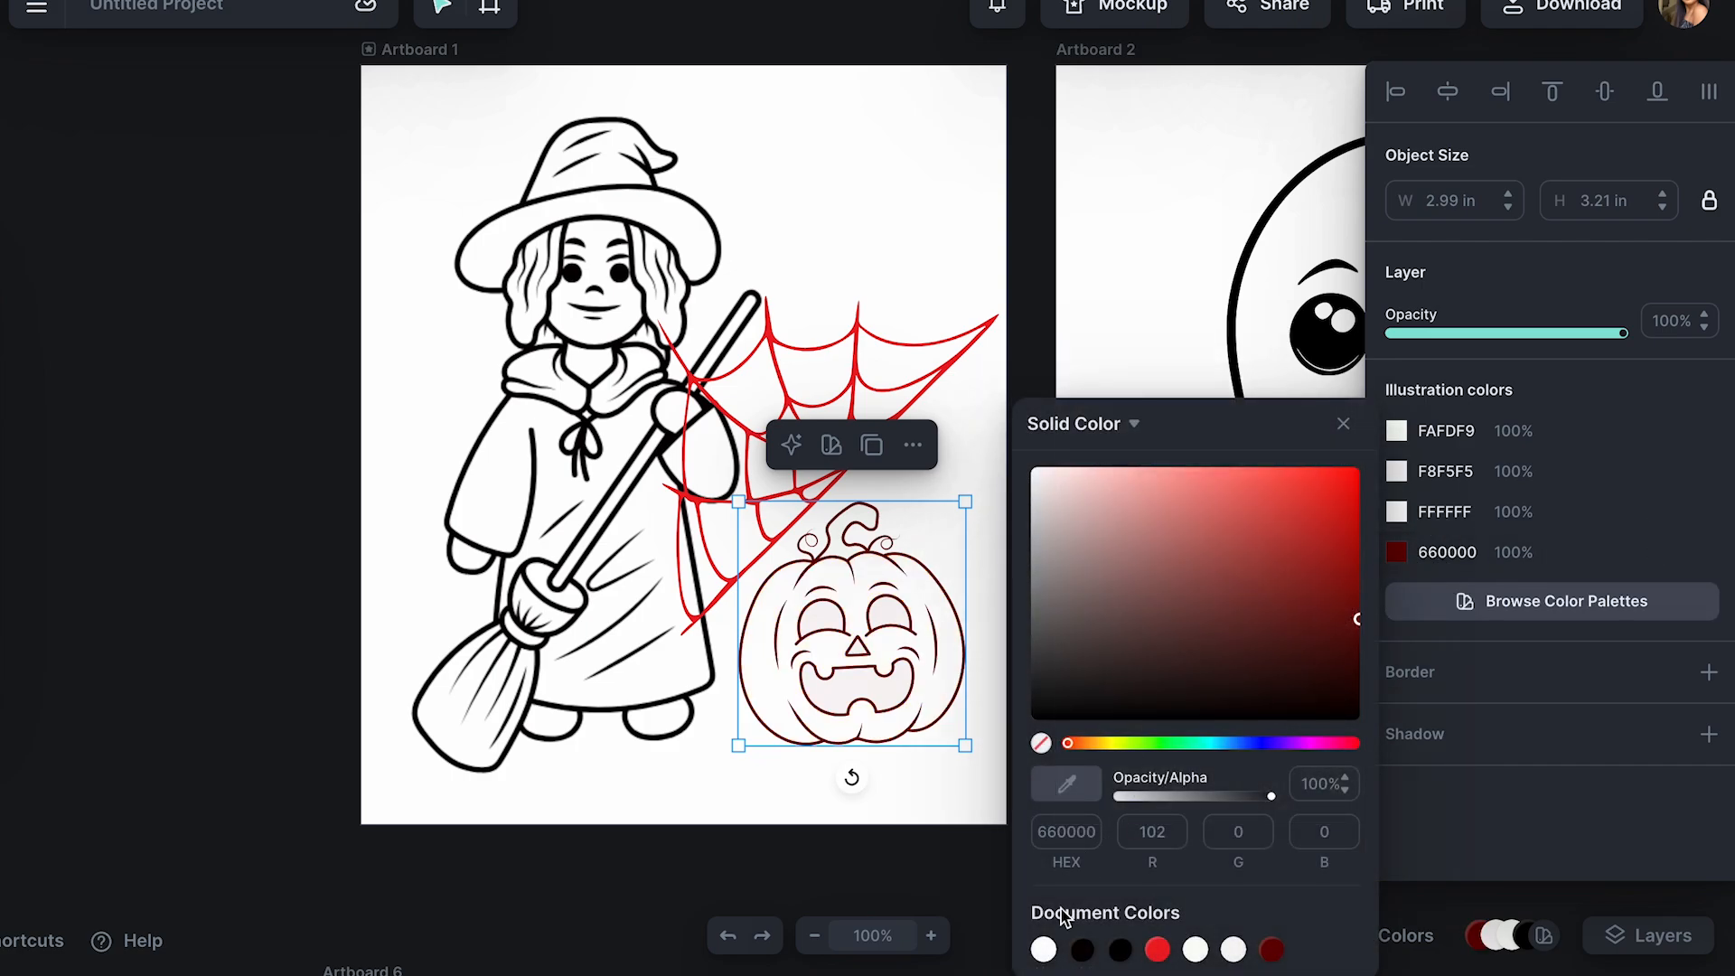
{"action": "left_click", "coordinate": [1113, 946]}
{"action": "left_click", "coordinate": [911, 442]}
Move the red spider web to the page's upper right area and recolor it black.
{"action": "left_click", "coordinate": [849, 372]}
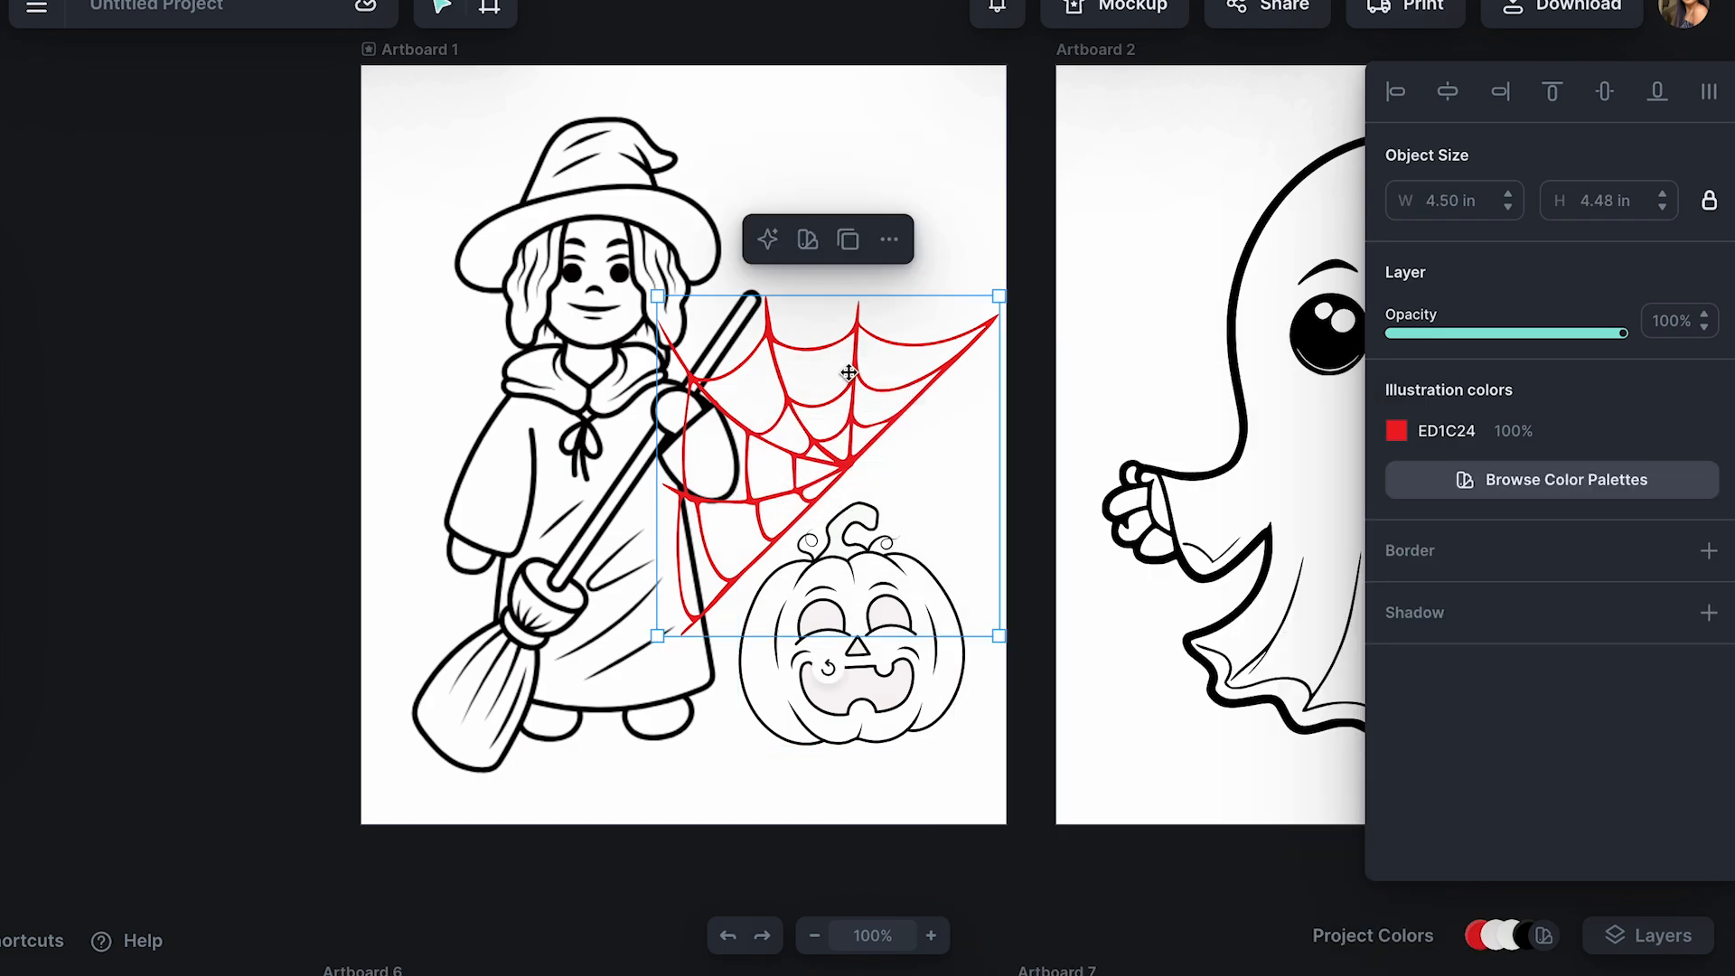
{"action": "left_click_drag", "start_coordinate": [835, 408], "coordinate": [876, 201]}
{"action": "left_click", "coordinate": [1397, 431]}
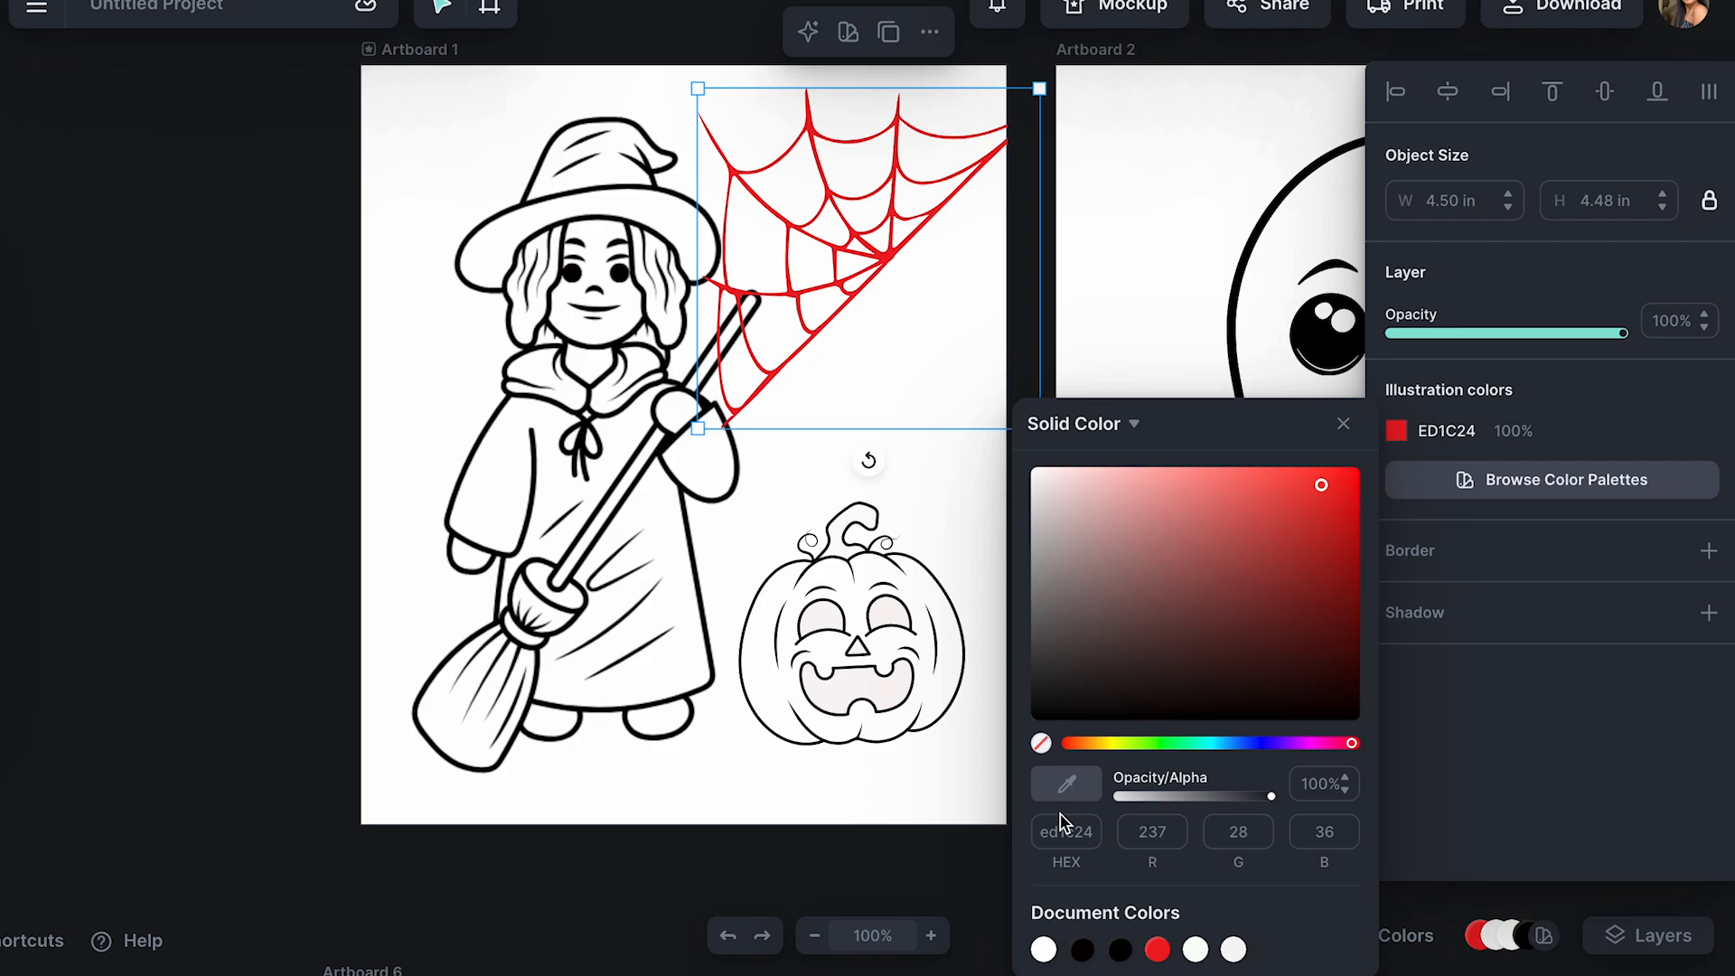
{"action": "left_click", "coordinate": [1121, 949]}
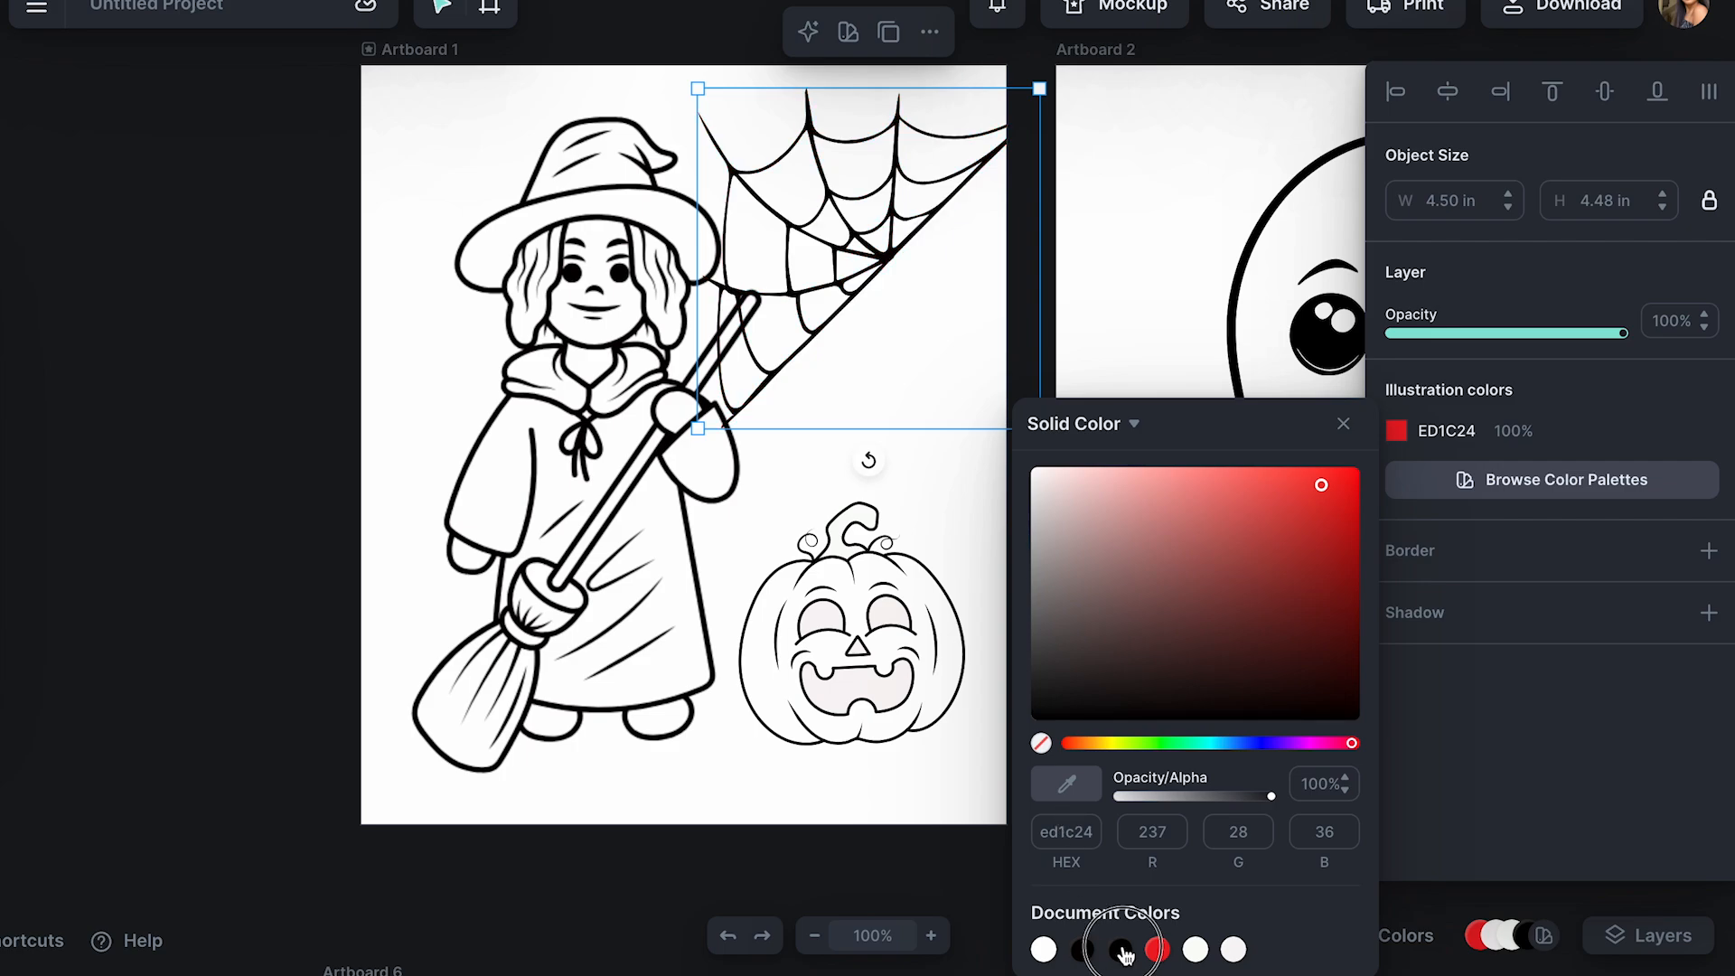
Rotate the black spider web so it hangs from the page's top-right corner, and lower the witch slightly.
{"action": "left_click", "coordinate": [843, 552]}
{"action": "left_click", "coordinate": [888, 256]}
{"action": "left_click_drag", "start_coordinate": [870, 466], "coordinate": [667, 241]}
{"action": "left_click_drag", "start_coordinate": [946, 256], "coordinate": [891, 231]}
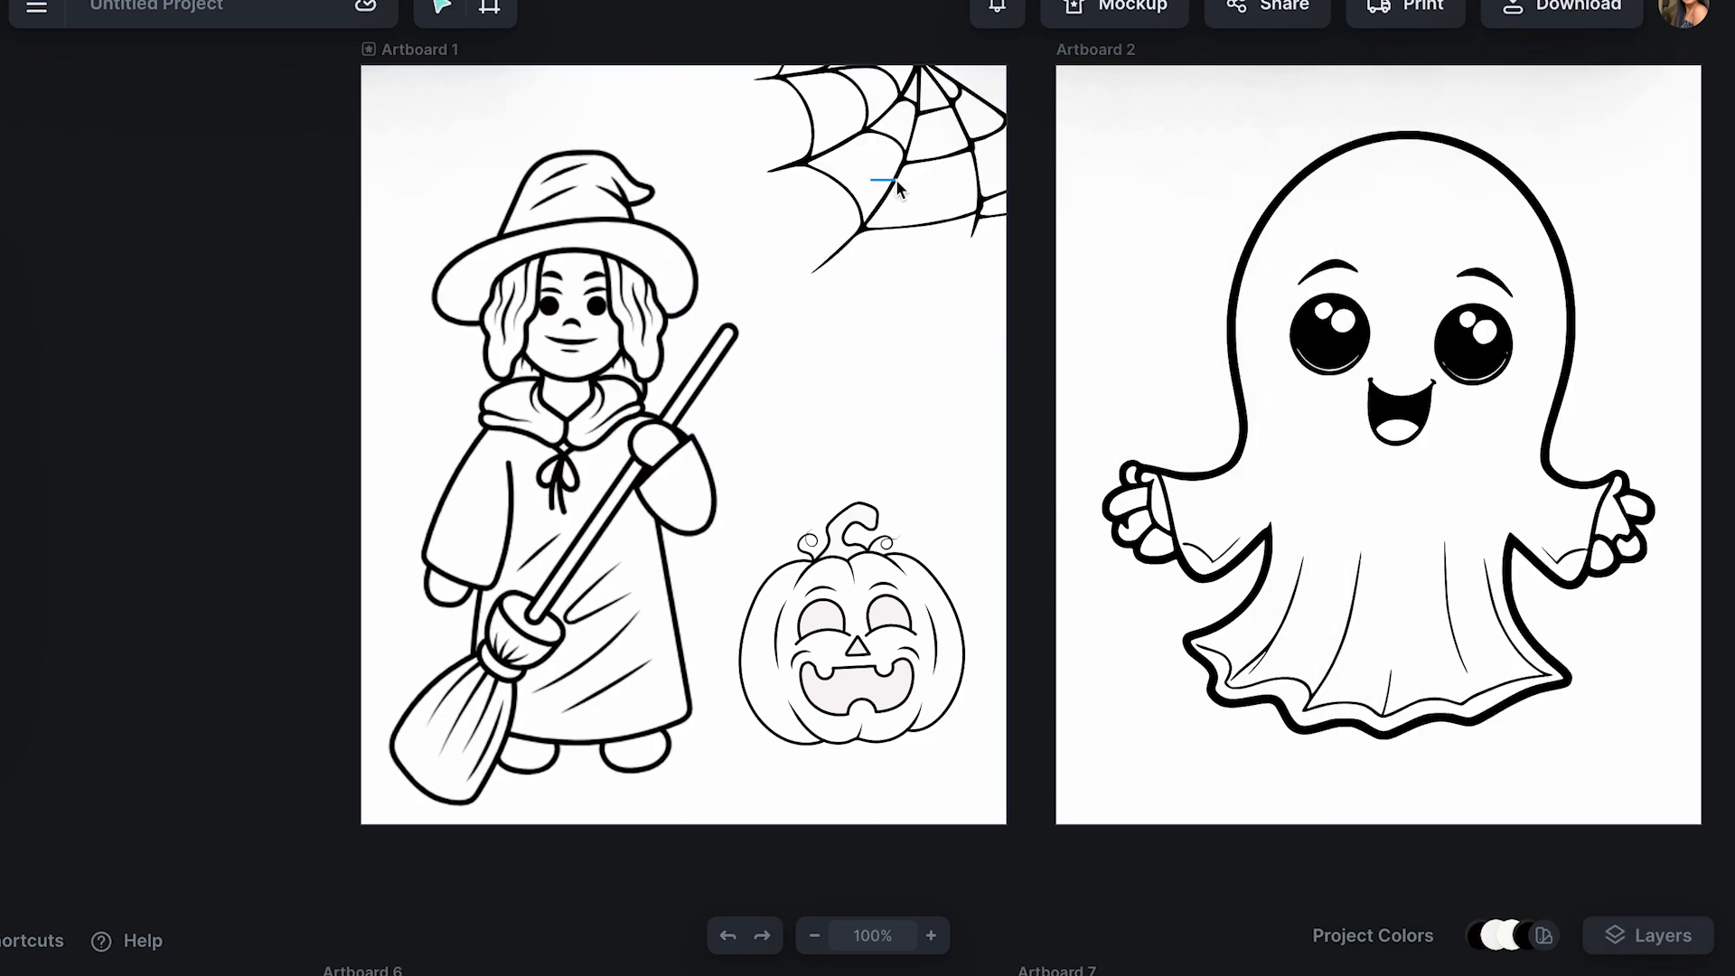
{"action": "left_click", "coordinate": [910, 158]}
{"action": "left_click_drag", "start_coordinate": [911, 158], "coordinate": [930, 187]}
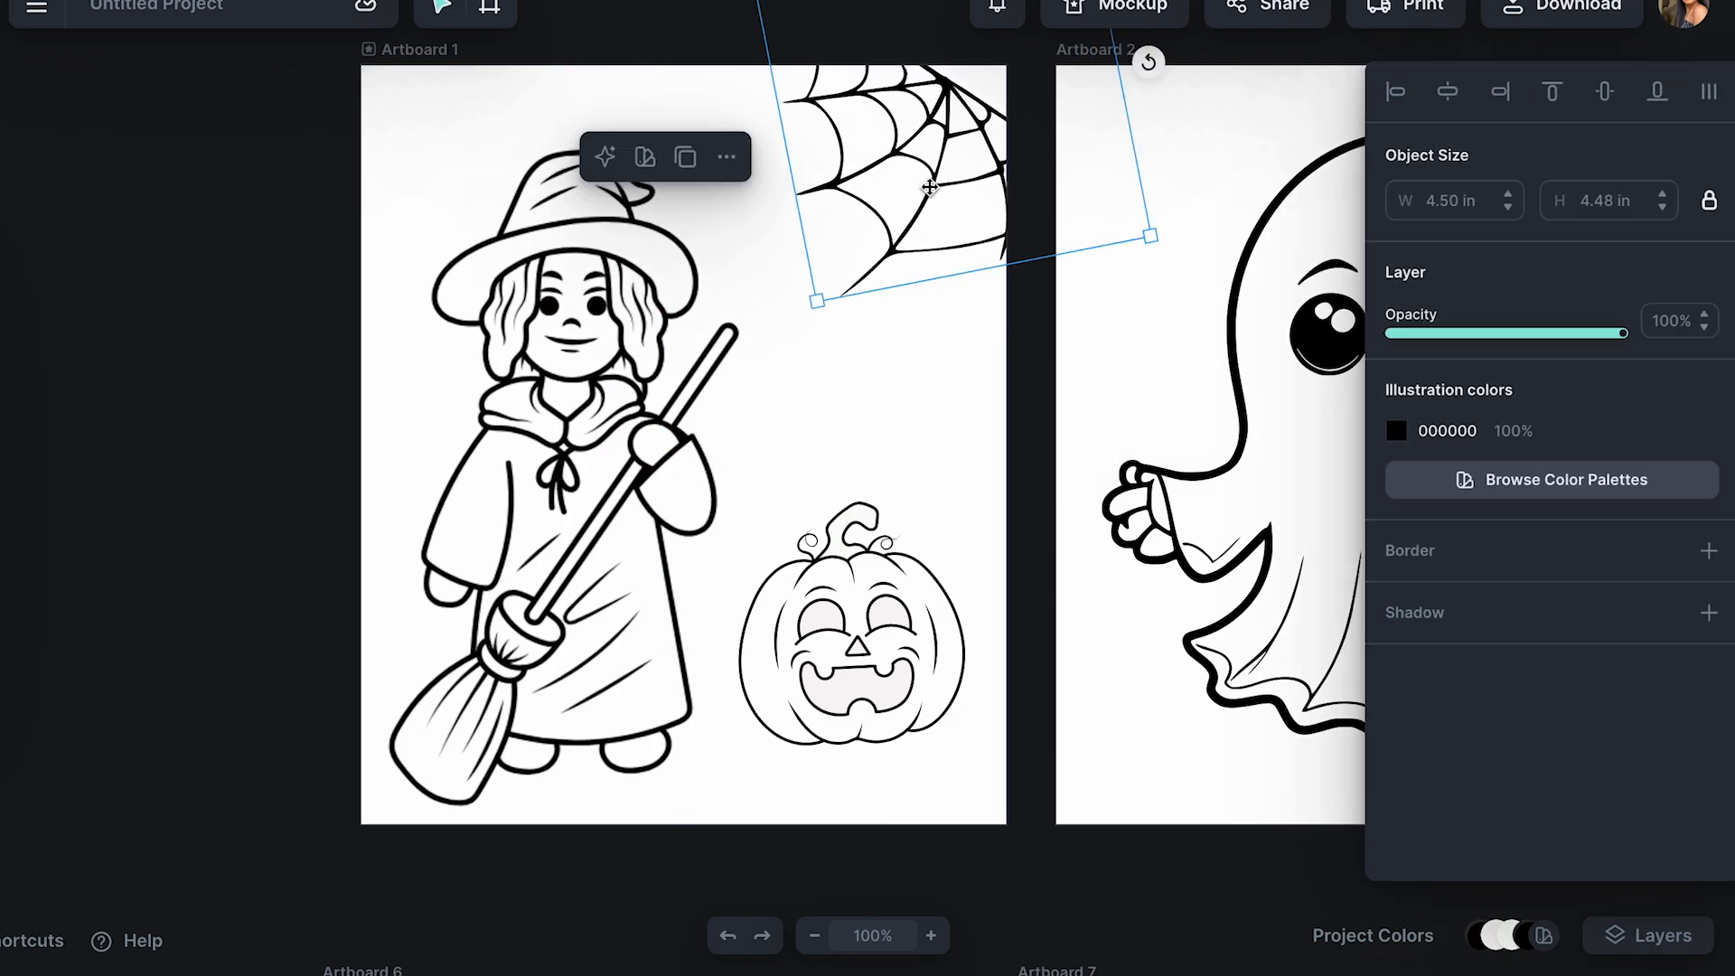
Enlarge the spider web and reposition it so its center sits in the page's top-right corner.
{"action": "left_click_drag", "start_coordinate": [813, 307], "coordinate": [725, 425]}
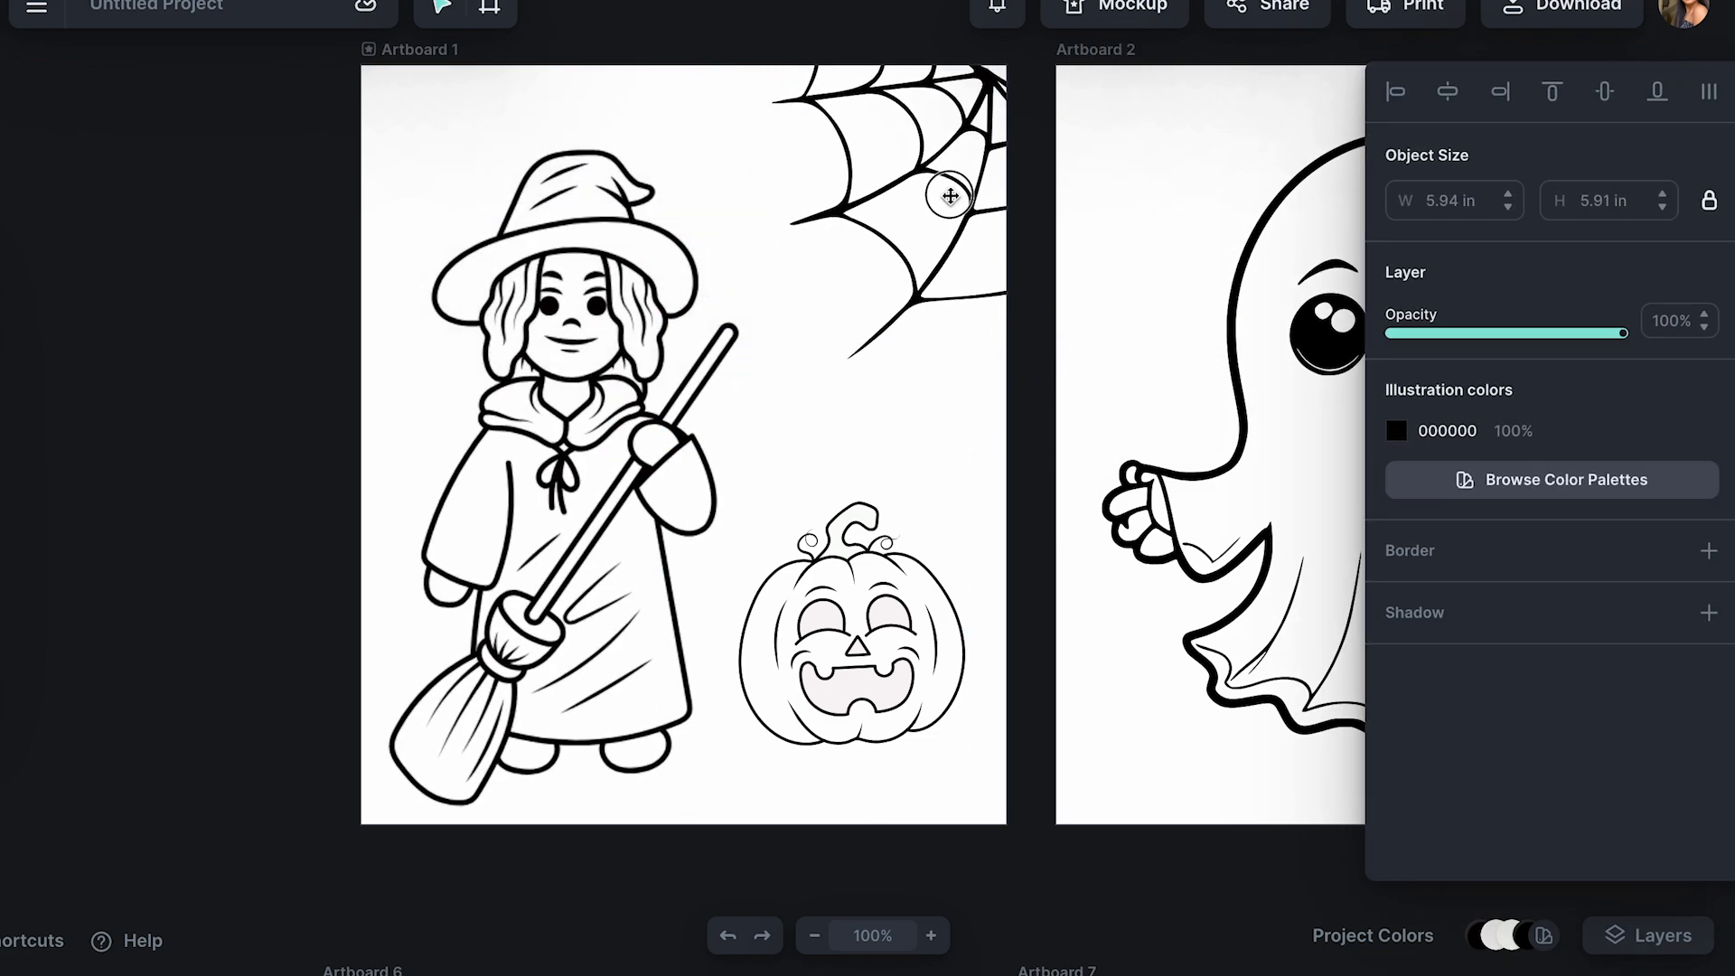
{"action": "left_click_drag", "start_coordinate": [949, 193], "coordinate": [939, 180]}
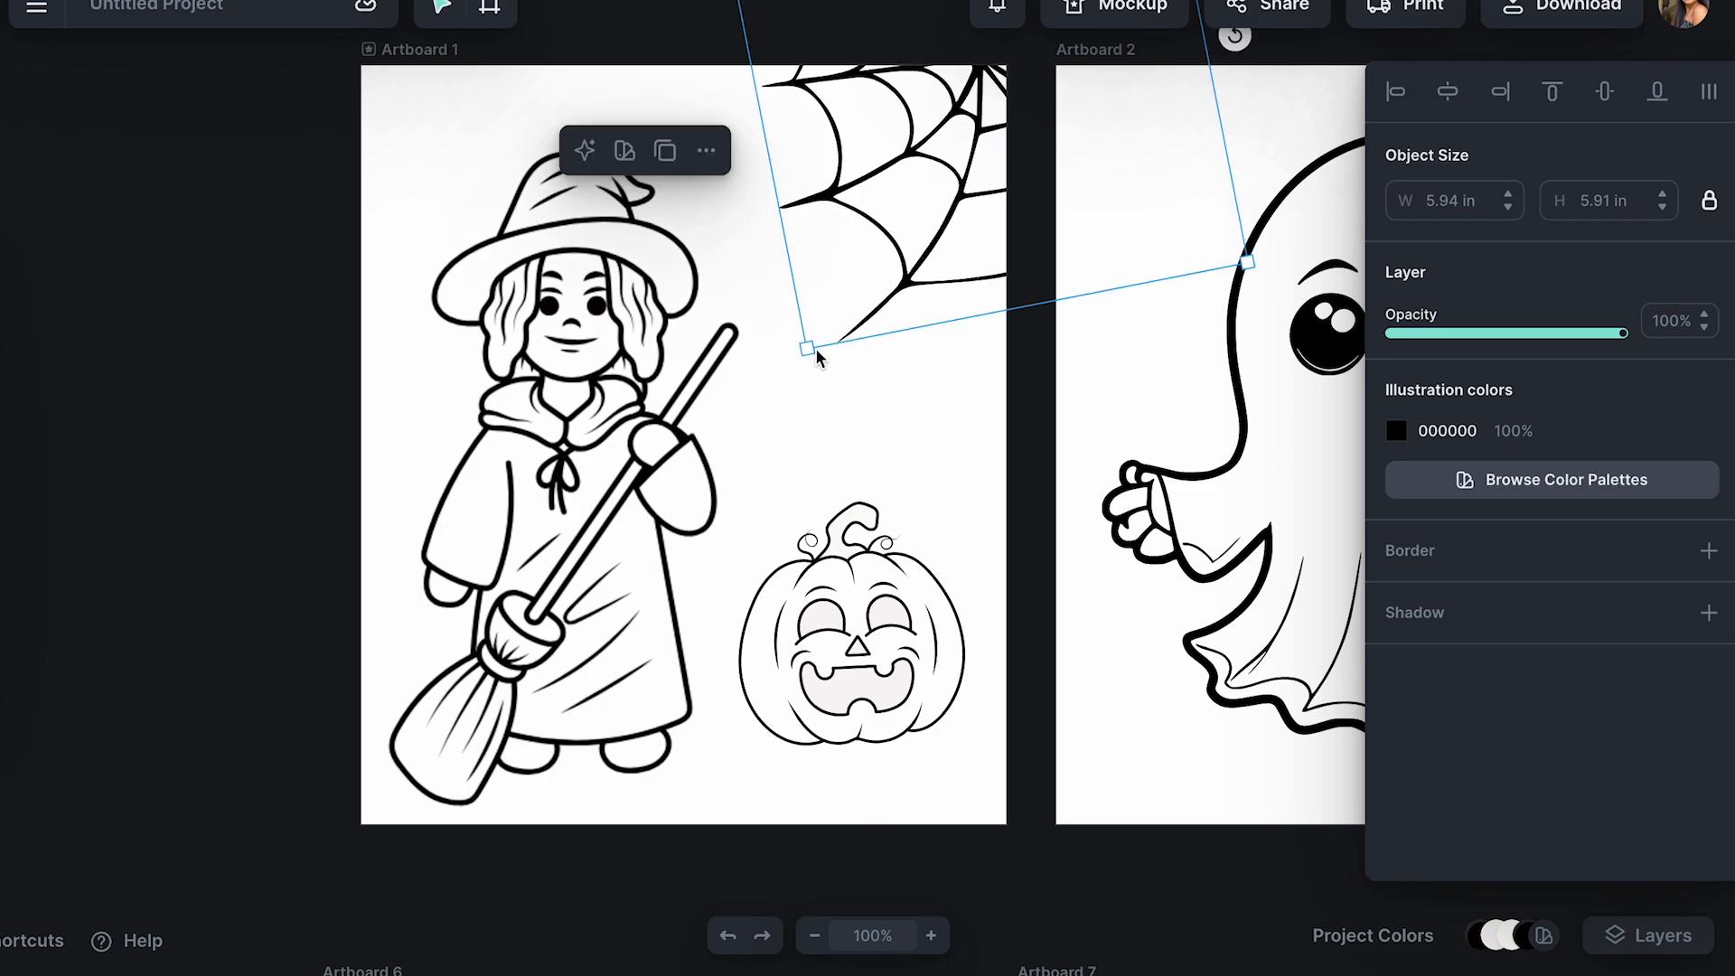
{"action": "left_click_drag", "start_coordinate": [809, 348], "coordinate": [742, 445]}
{"action": "left_click_drag", "start_coordinate": [903, 278], "coordinate": [985, 183]}
{"action": "left_click", "coordinate": [964, 470]}
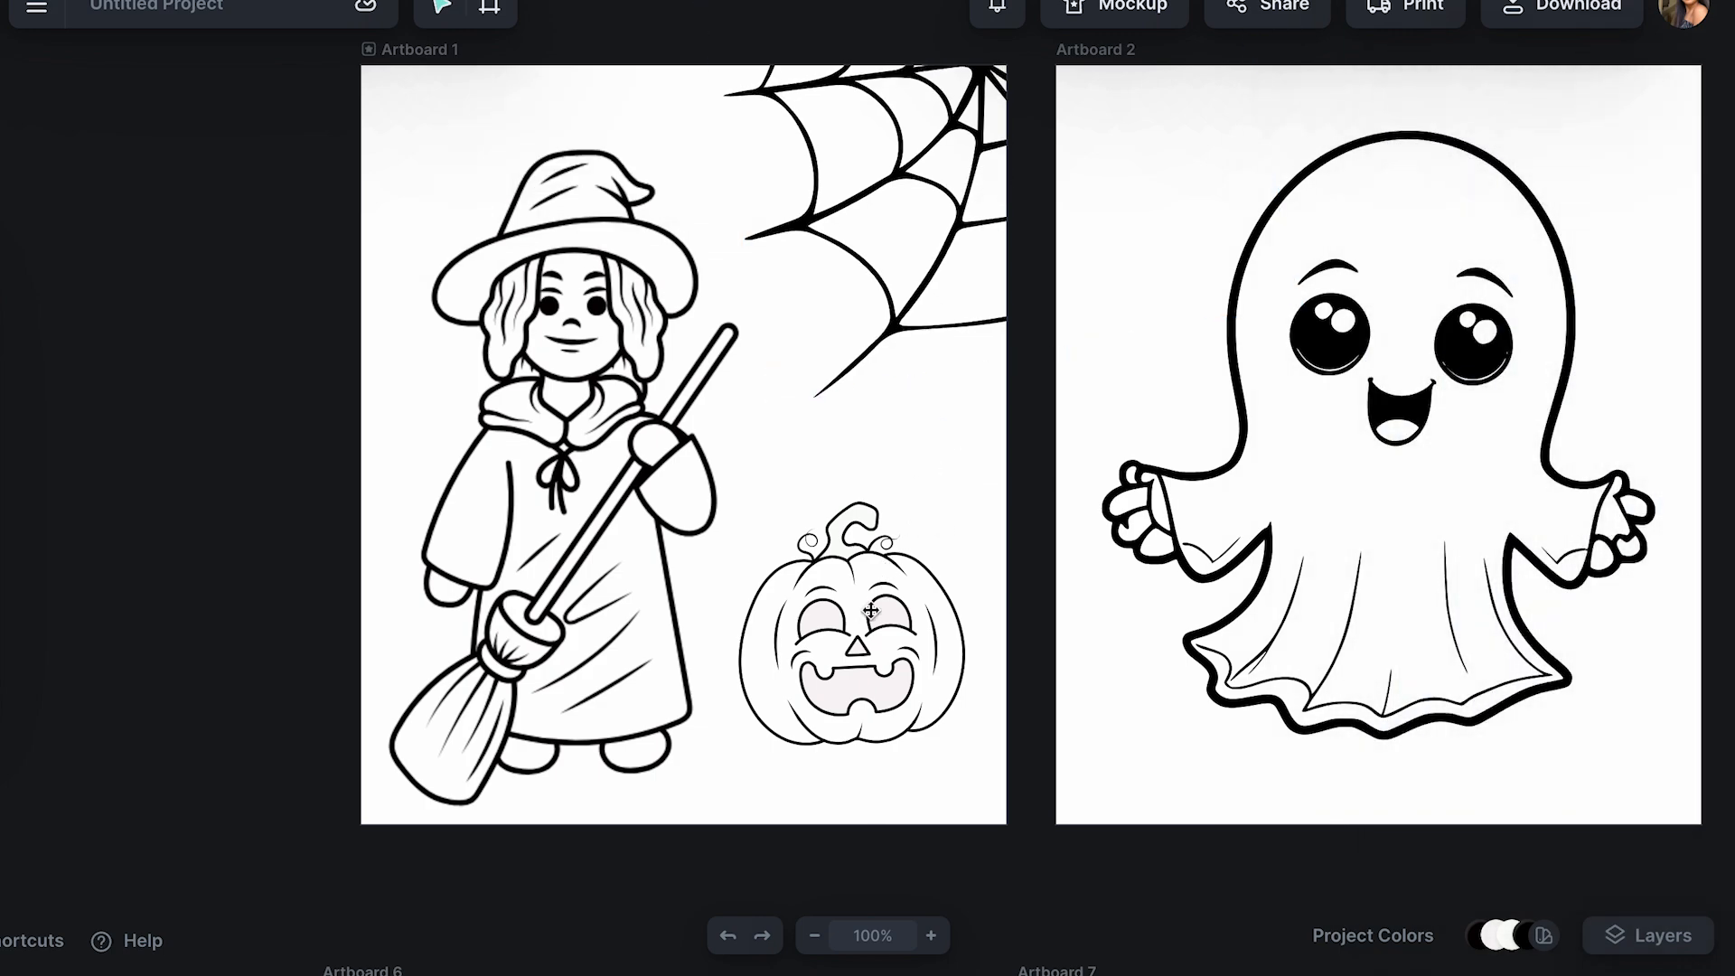
Enlarge the pumpkin to about 3.53 × 3.79 in and nudge it in from the page's right edge.
{"action": "left_click", "coordinate": [870, 611]}
{"action": "left_click_drag", "start_coordinate": [965, 498], "coordinate": [1006, 458]}
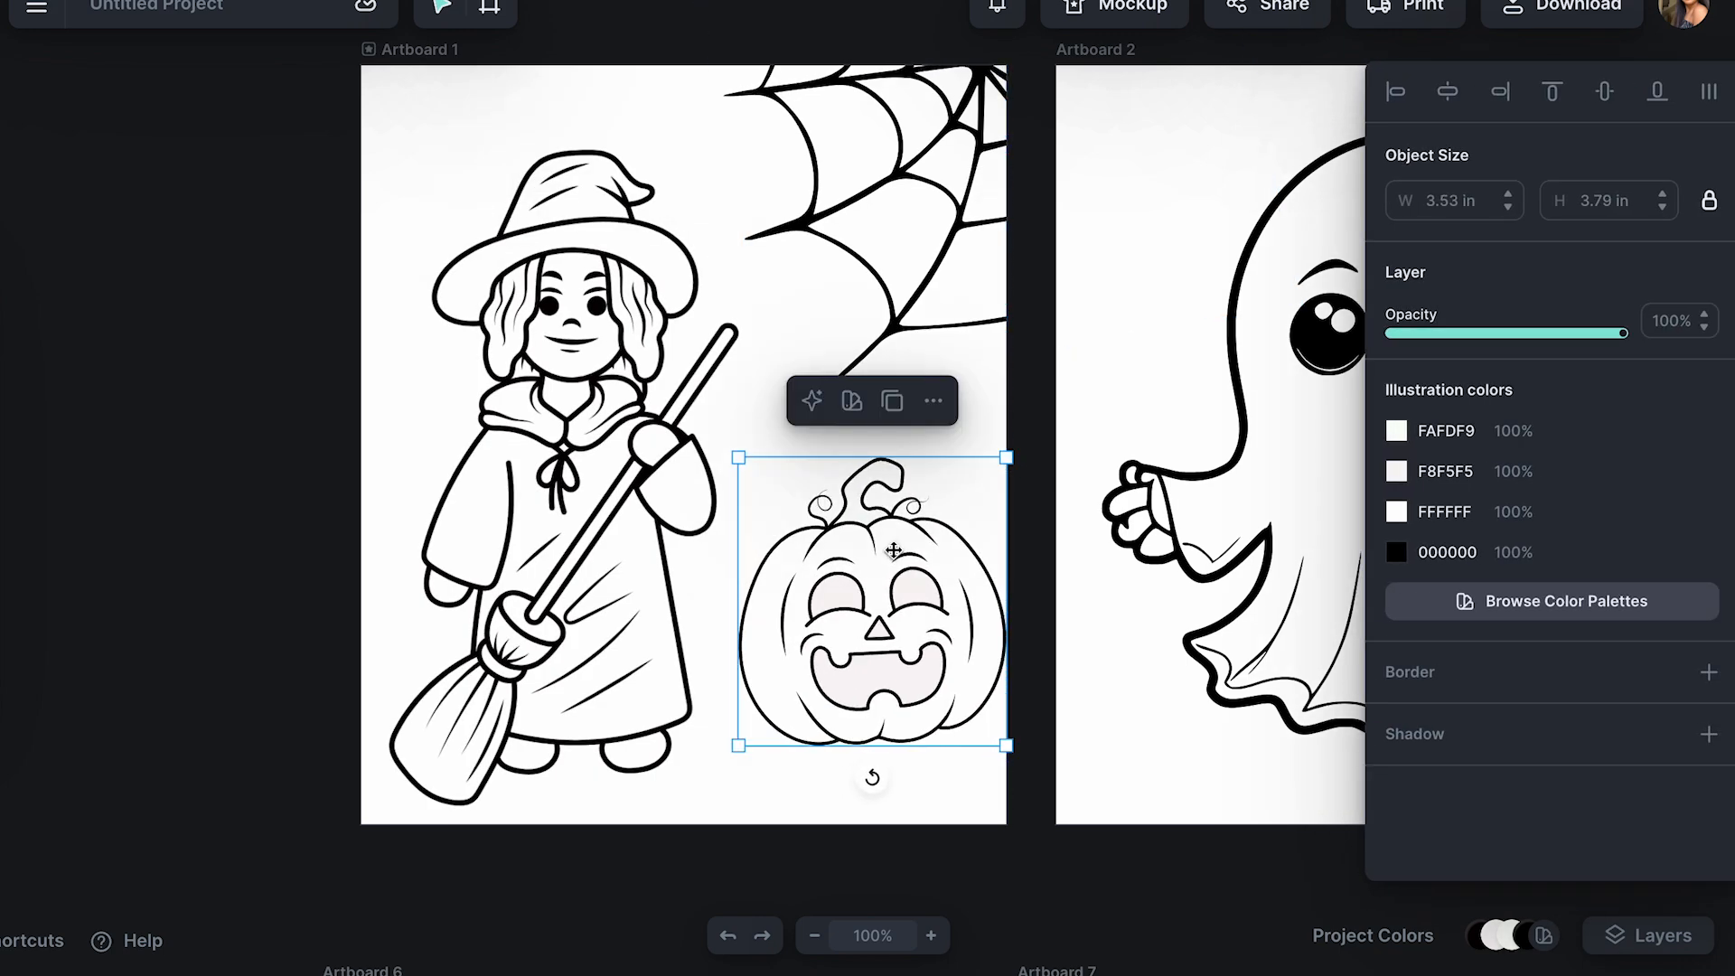
{"action": "left_click_drag", "start_coordinate": [893, 550], "coordinate": [874, 553]}
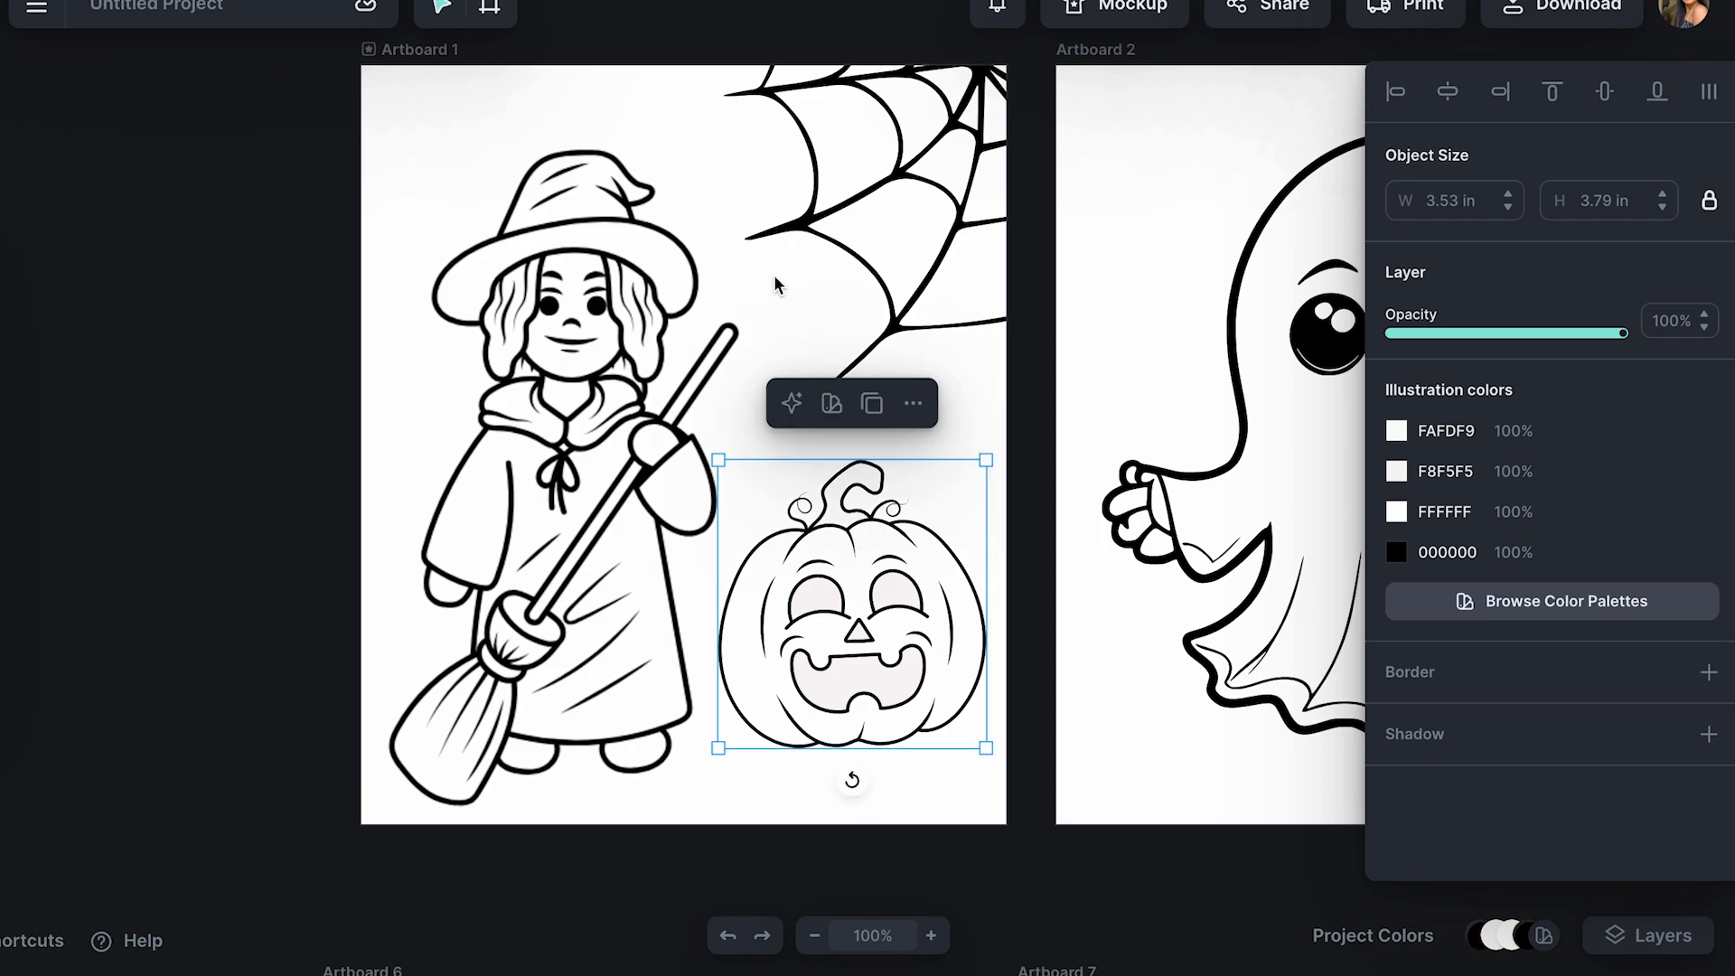
Enlarge the witch to nearly the full page height and adjust her position on the page's left side.
{"action": "left_click", "coordinate": [650, 309]}
{"action": "left_click", "coordinate": [387, 139]}
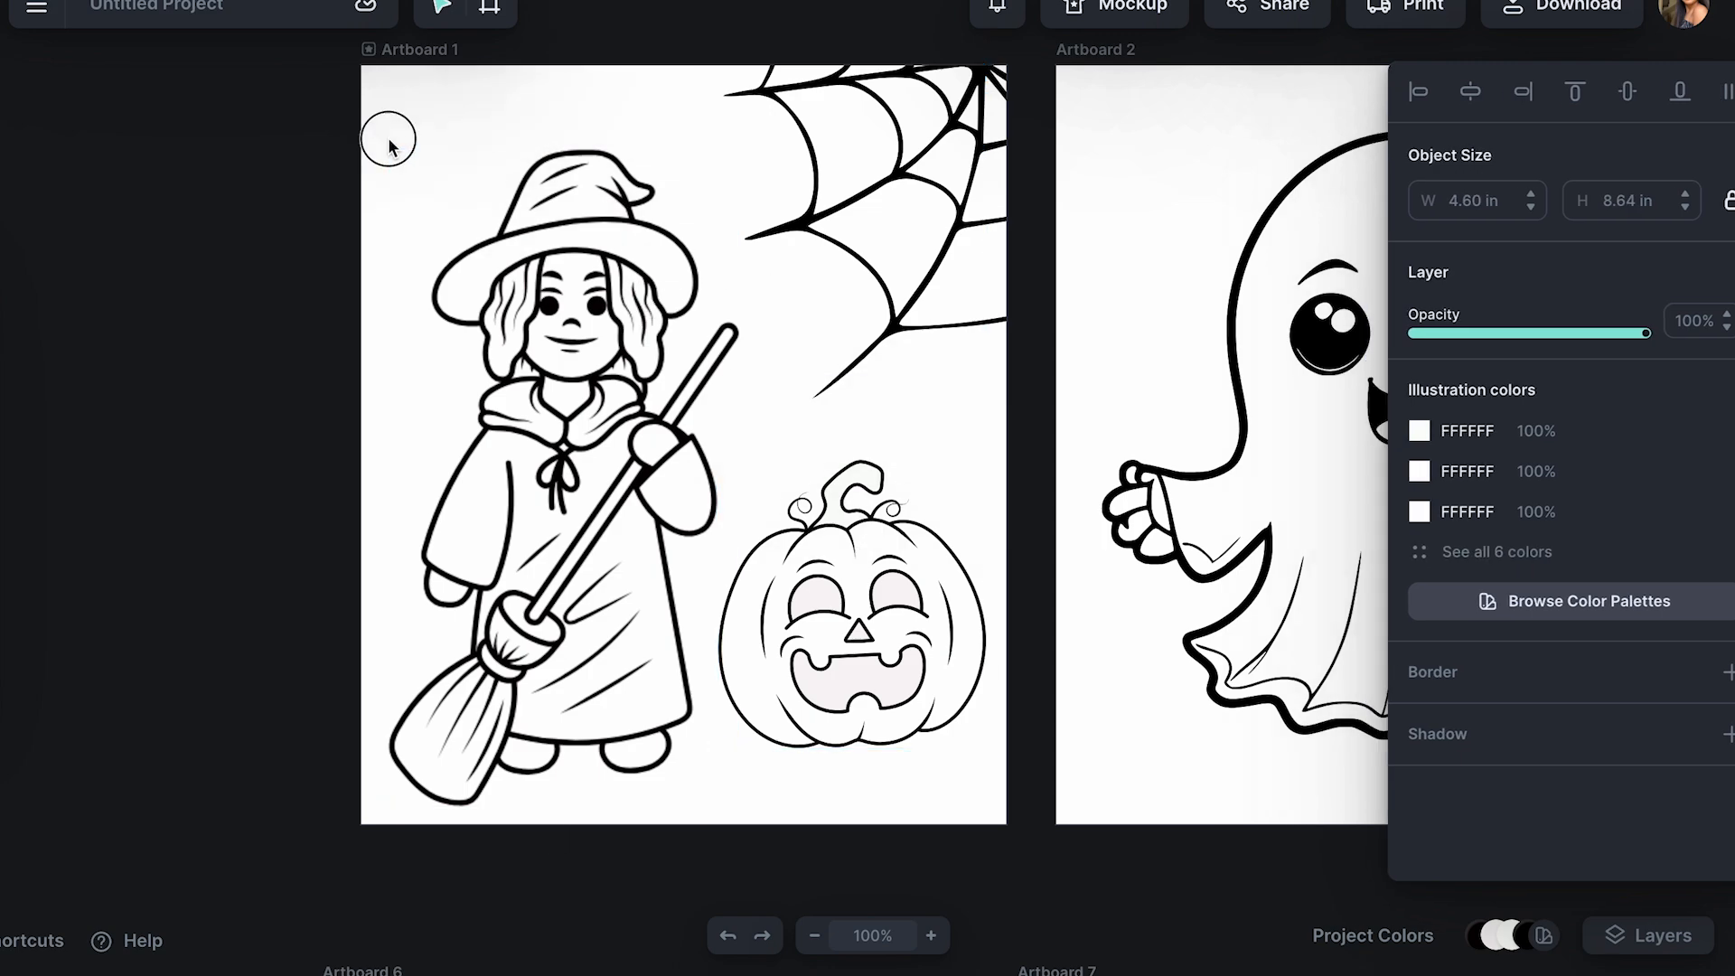
{"action": "left_click", "coordinate": [494, 256]}
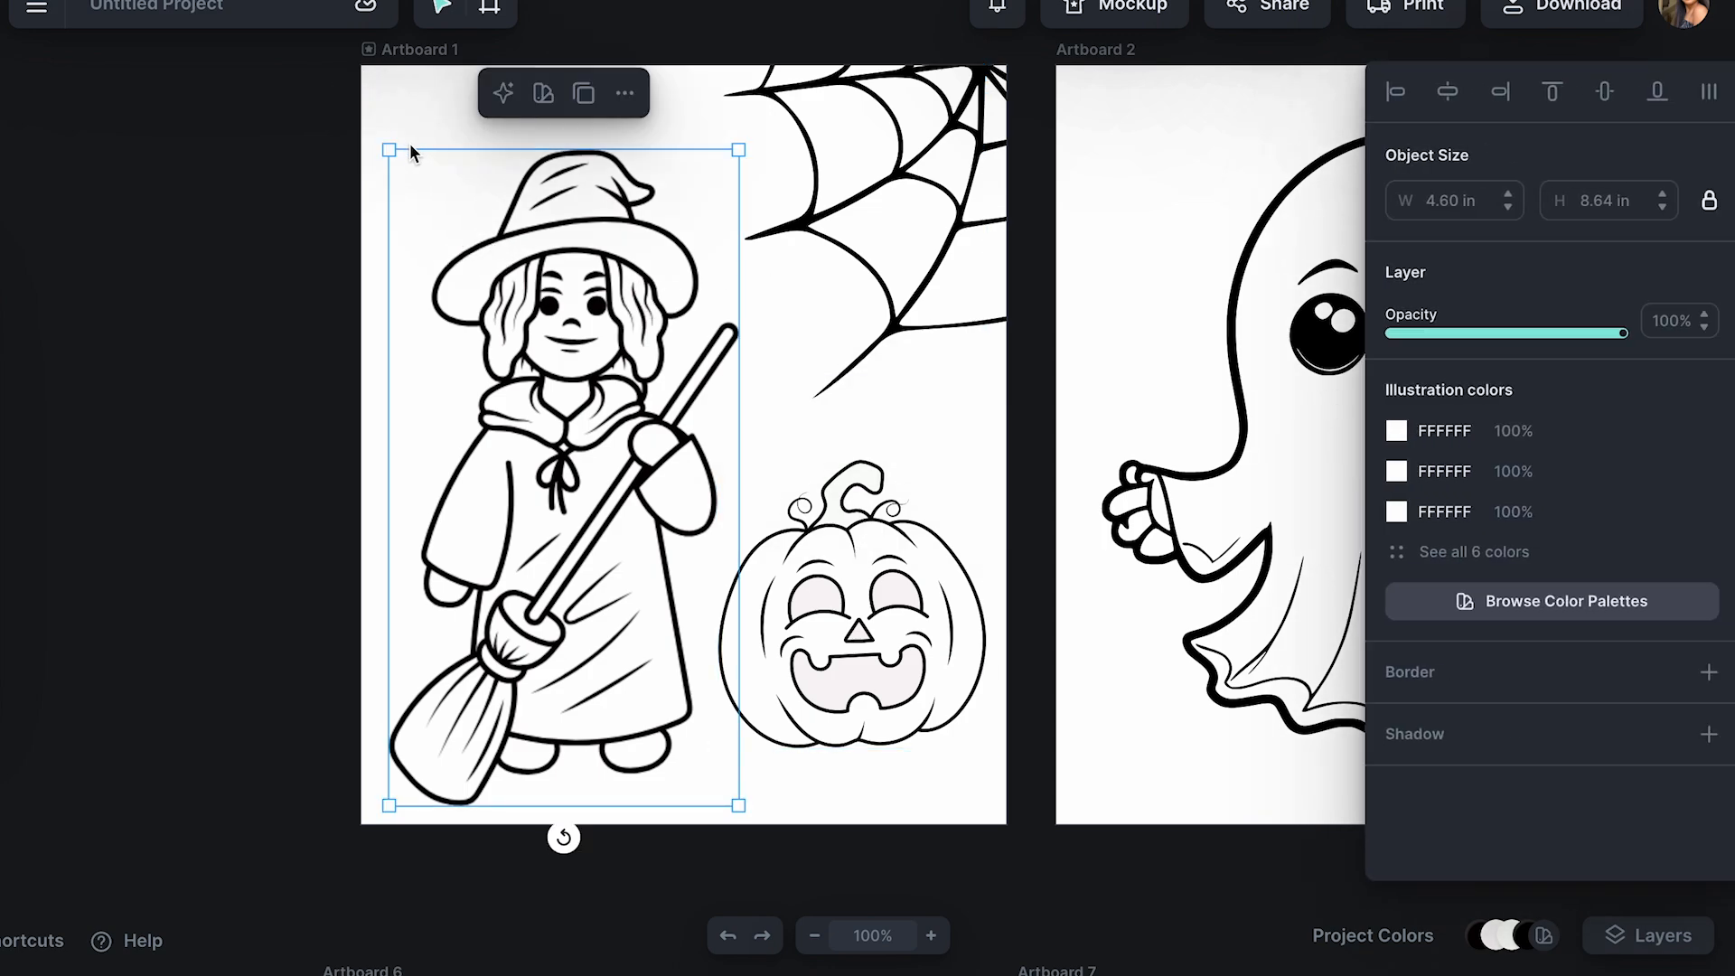
{"action": "left_click_drag", "start_coordinate": [389, 150], "coordinate": [350, 76]}
{"action": "left_click_drag", "start_coordinate": [515, 409], "coordinate": [536, 416]}
{"action": "left_click", "coordinate": [303, 483]}
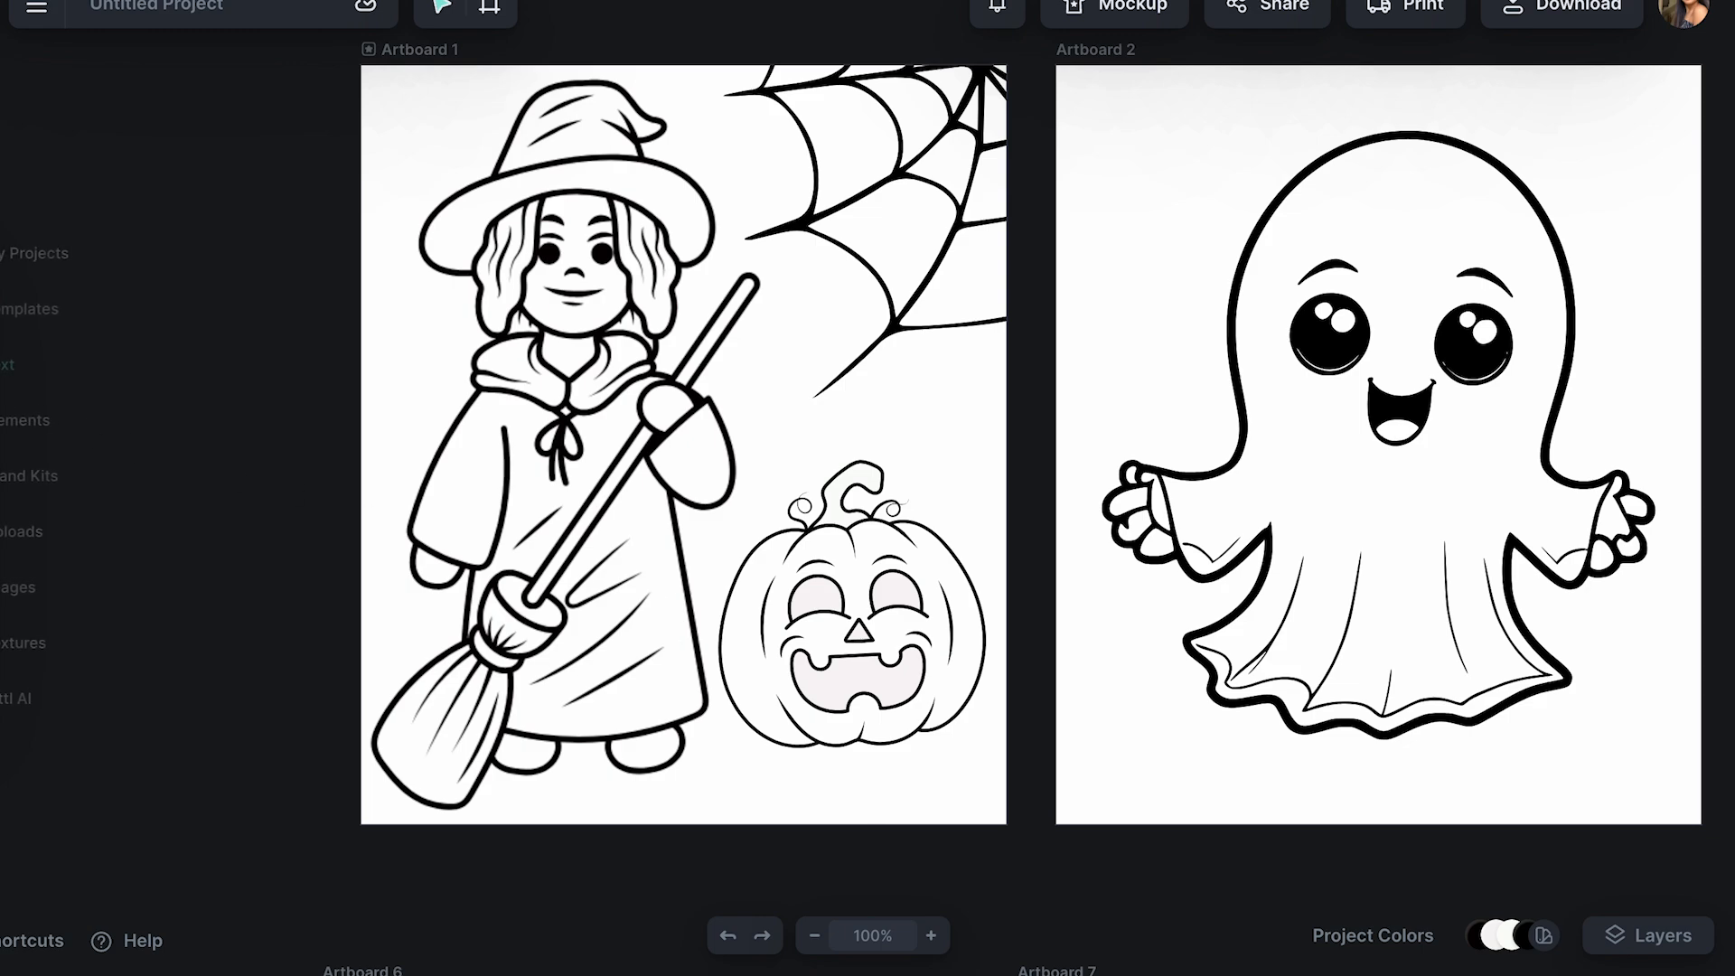
Add a headline to the witch page and set its typeface to Blood Bold.
{"action": "left_click", "coordinate": [10, 364]}
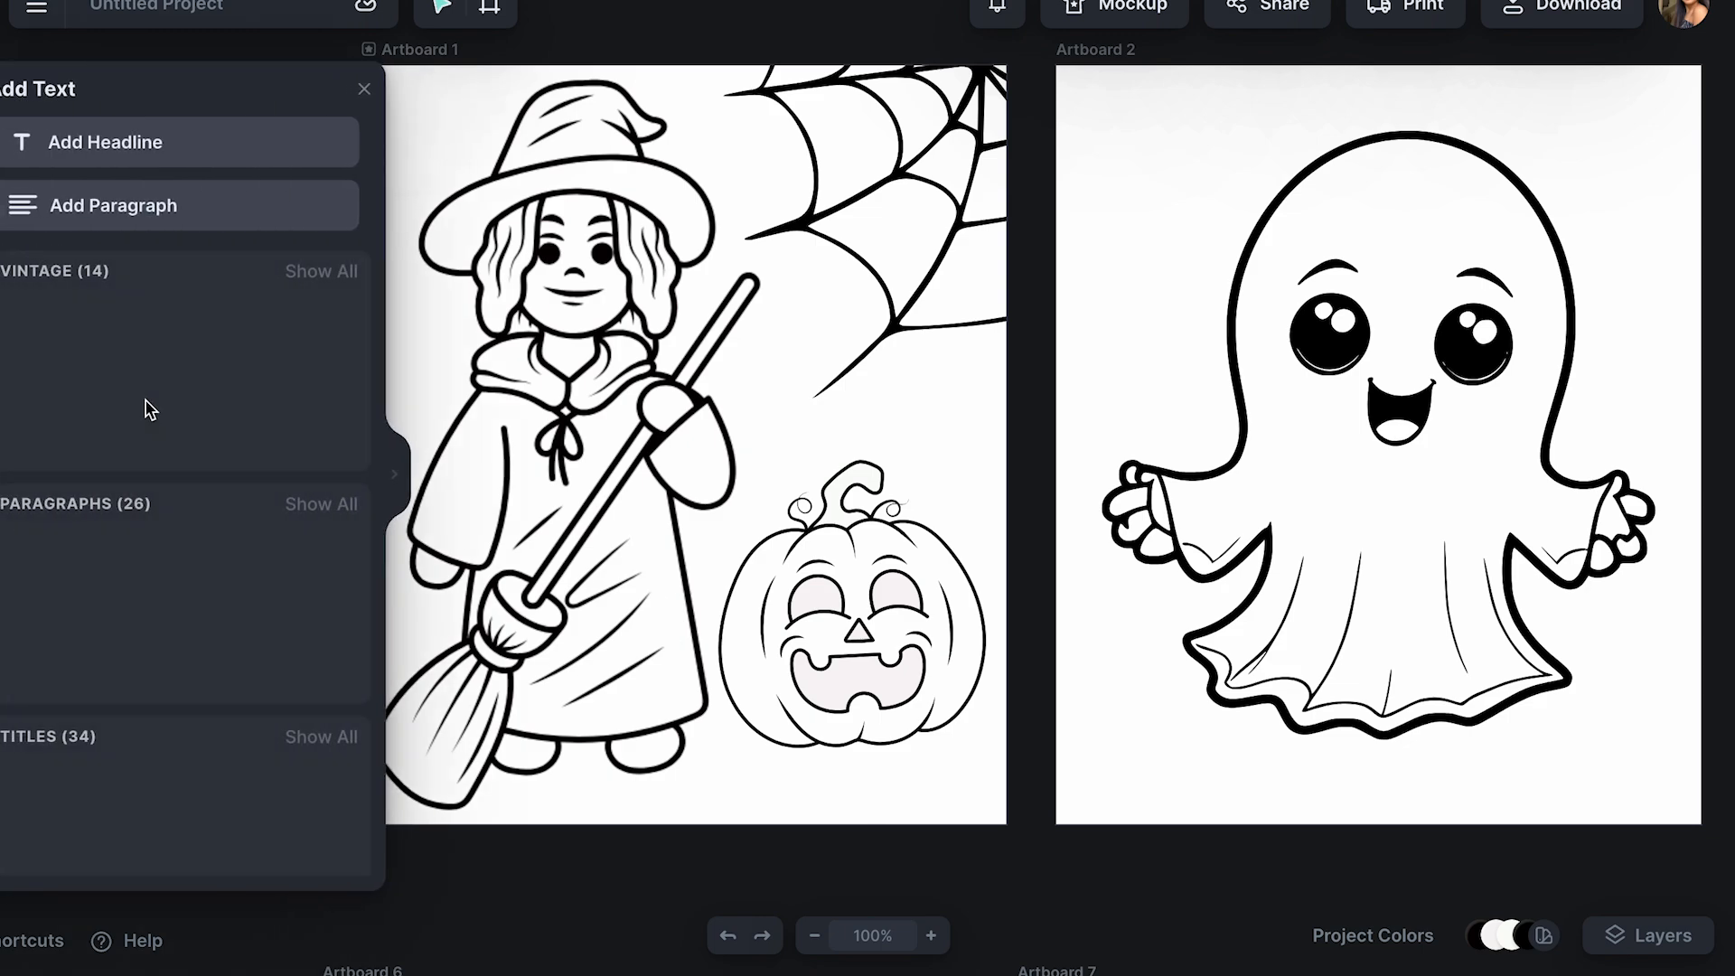
{"action": "left_click", "coordinate": [152, 158]}
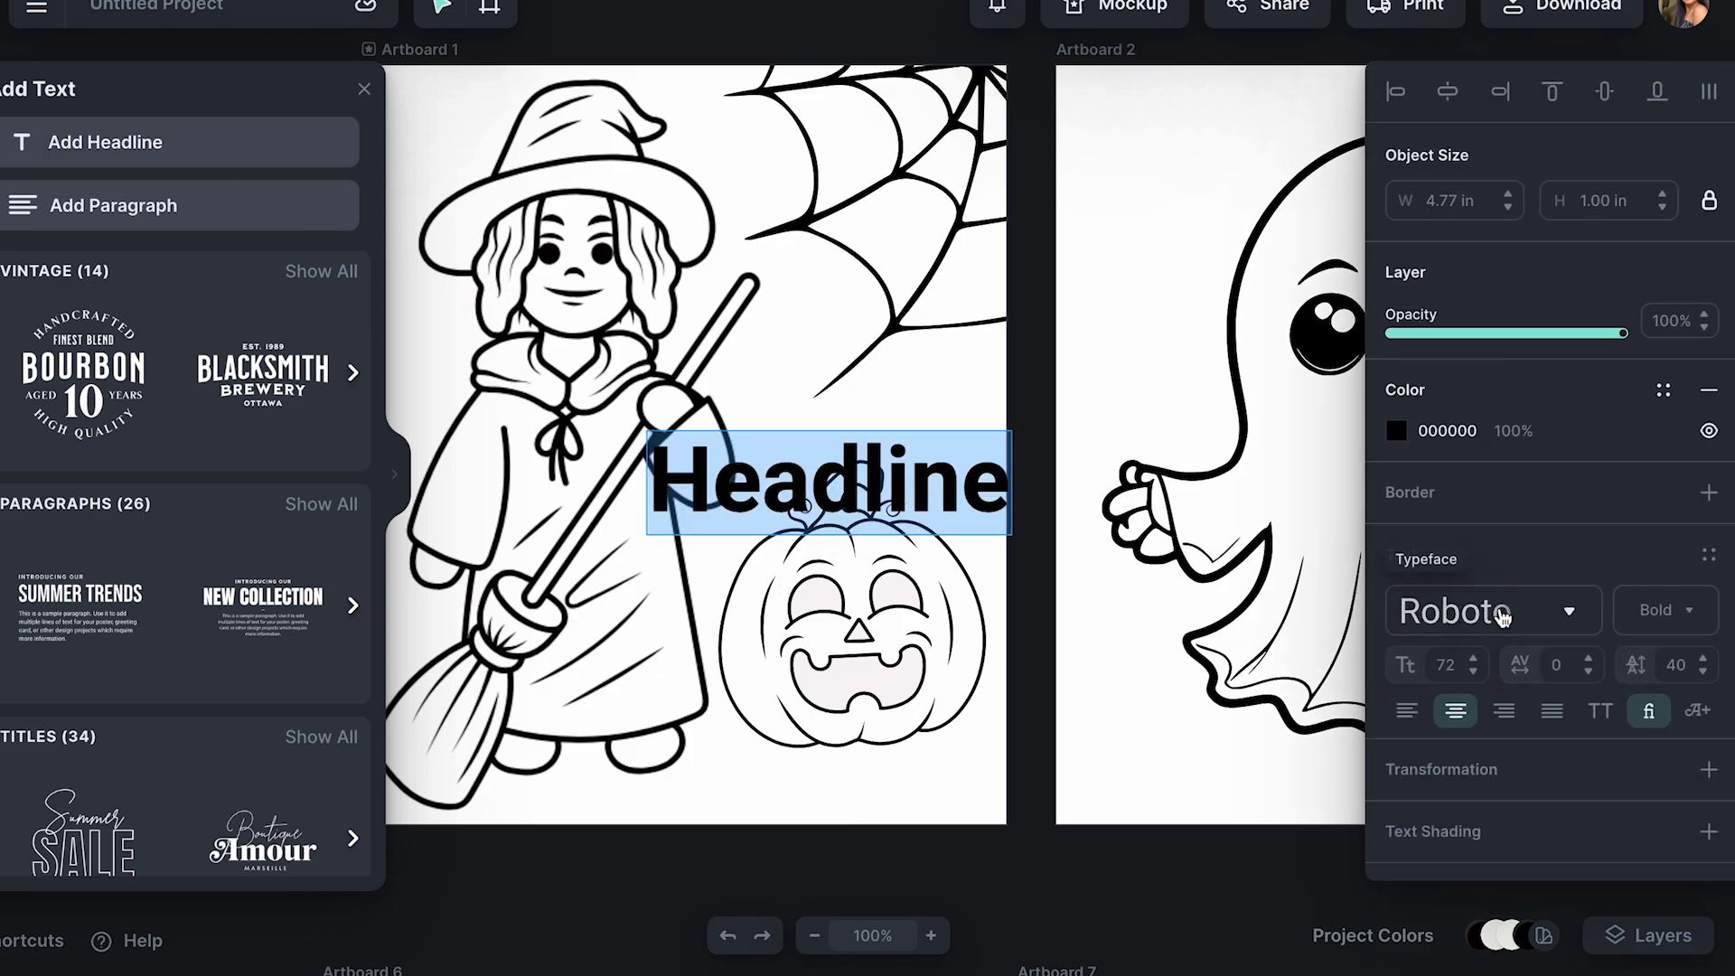
{"action": "left_click", "coordinate": [1569, 611]}
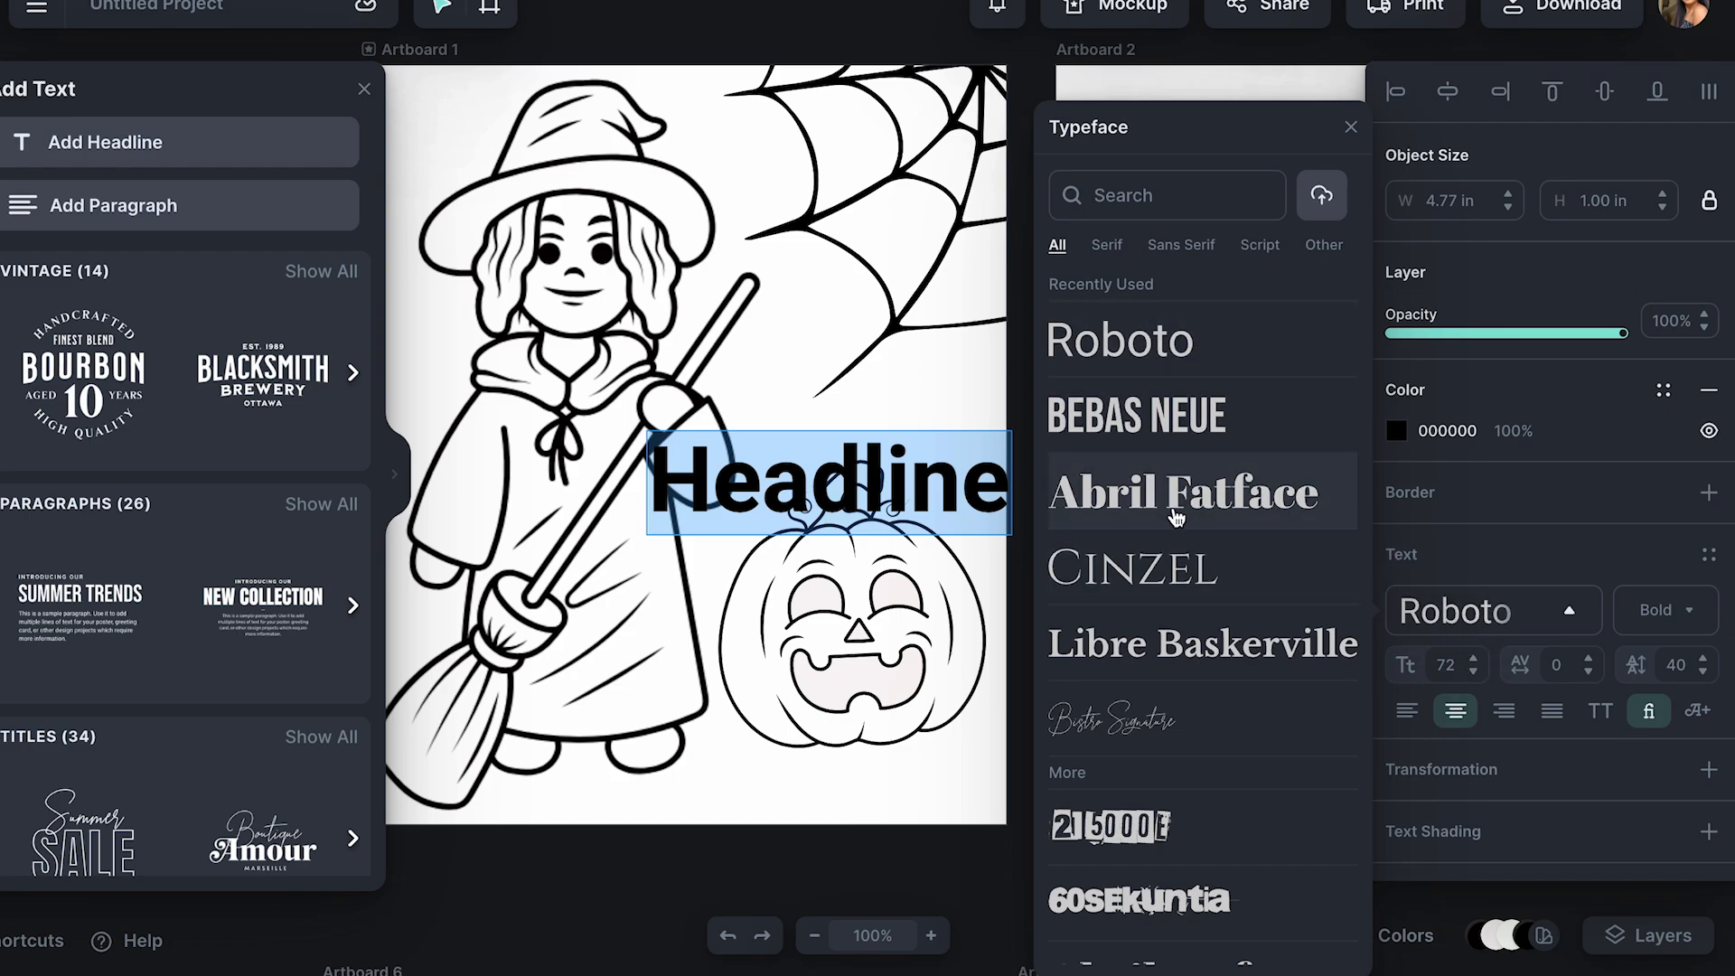
{"action": "scroll", "coordinate": [1174, 493], "scroll_direction": "down", "scroll_amount": 5}
{"action": "scroll", "coordinate": [1179, 565], "scroll_direction": "down", "scroll_amount": 2}
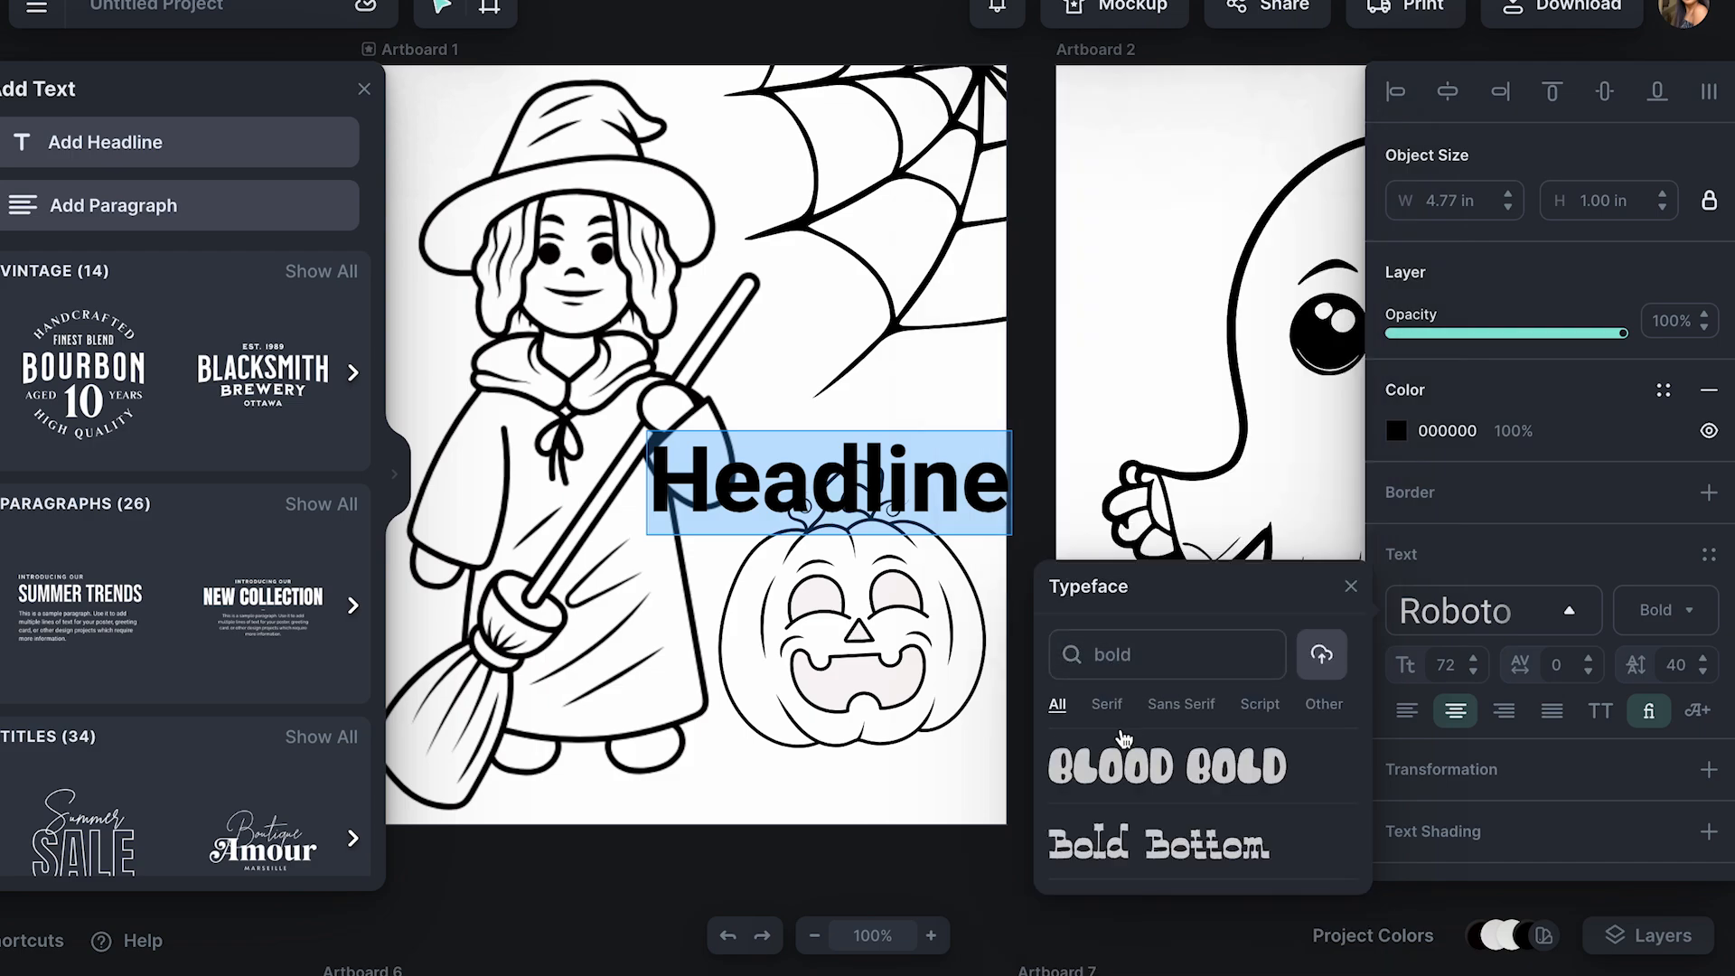
{"action": "left_click", "coordinate": [1168, 769]}
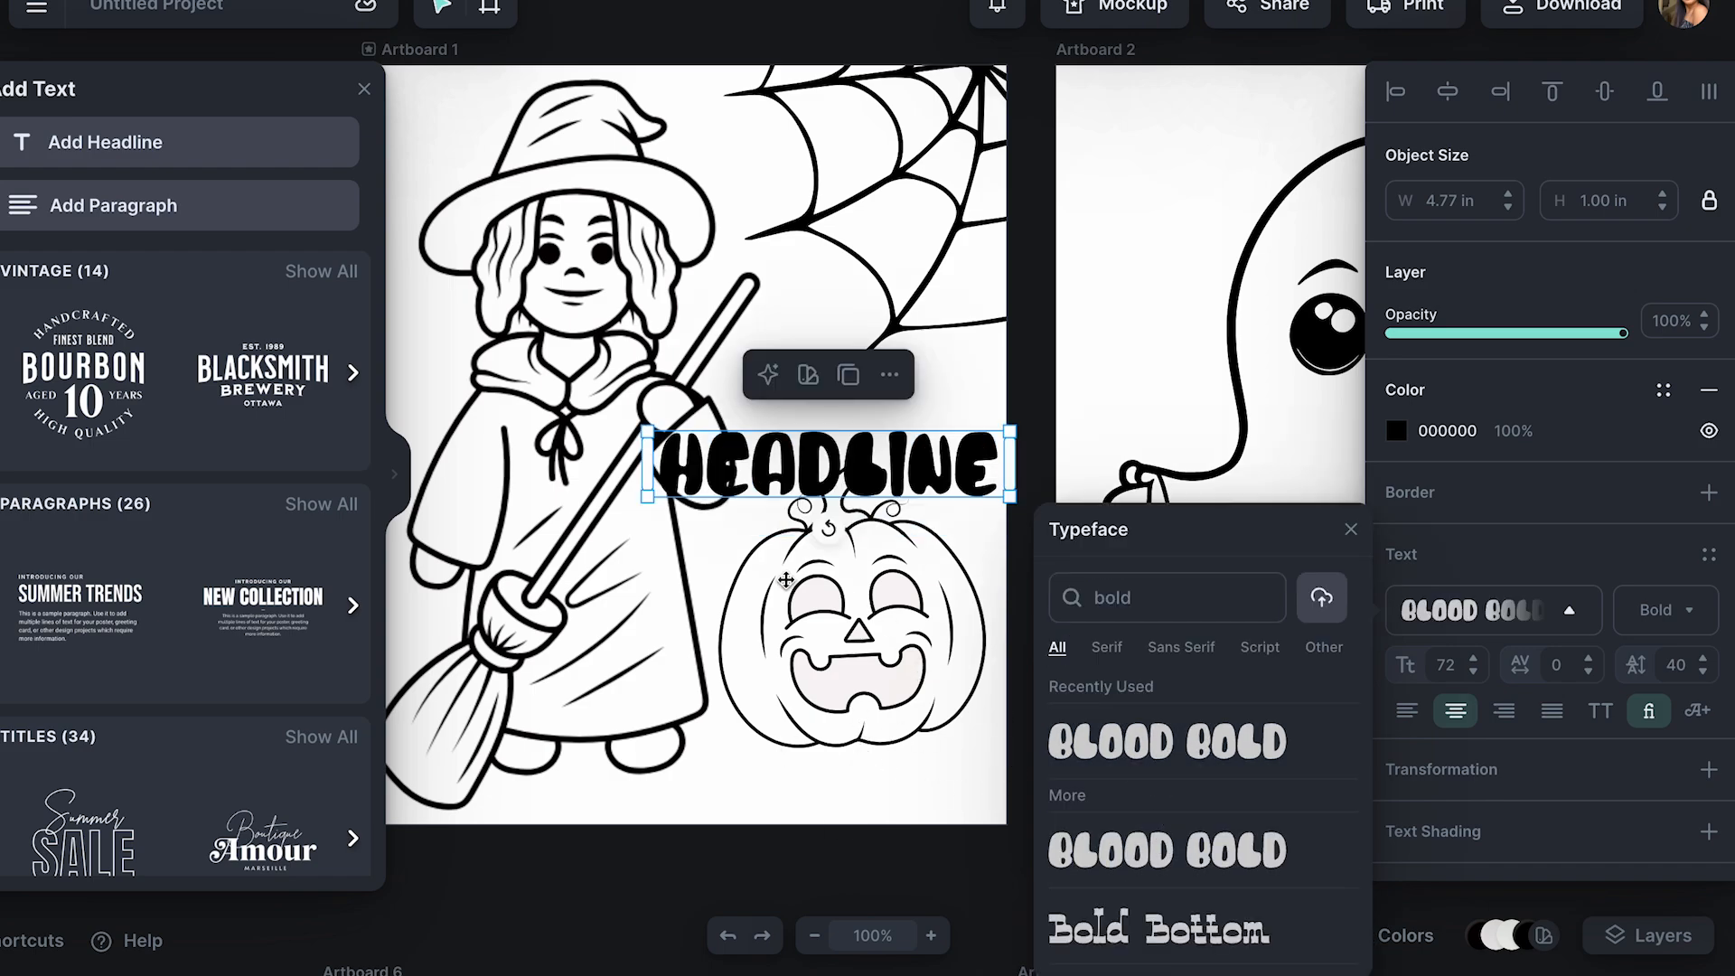
{"action": "left_click", "coordinate": [674, 683]}
{"action": "left_click", "coordinate": [800, 479]}
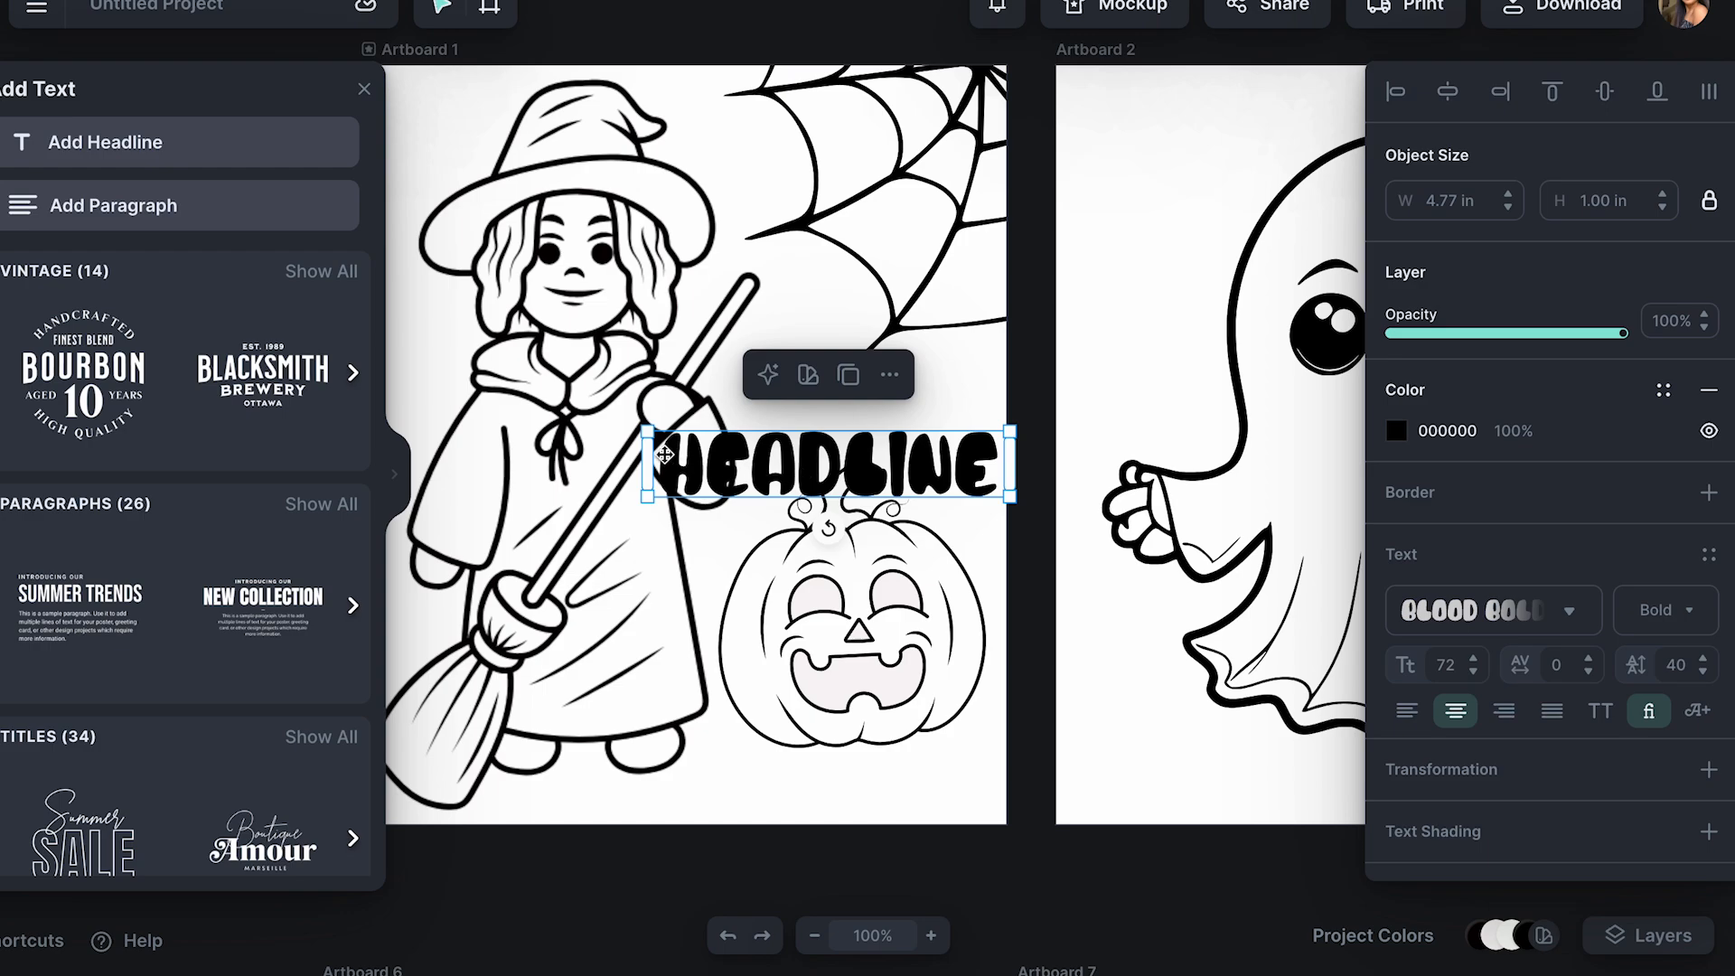
Enlarge the headline to about 6.70 × 1.20 in and replace its text with WITCH.
{"action": "left_click_drag", "start_coordinate": [644, 430], "coordinate": [504, 406]}
{"action": "double_click", "coordinate": [804, 494]}
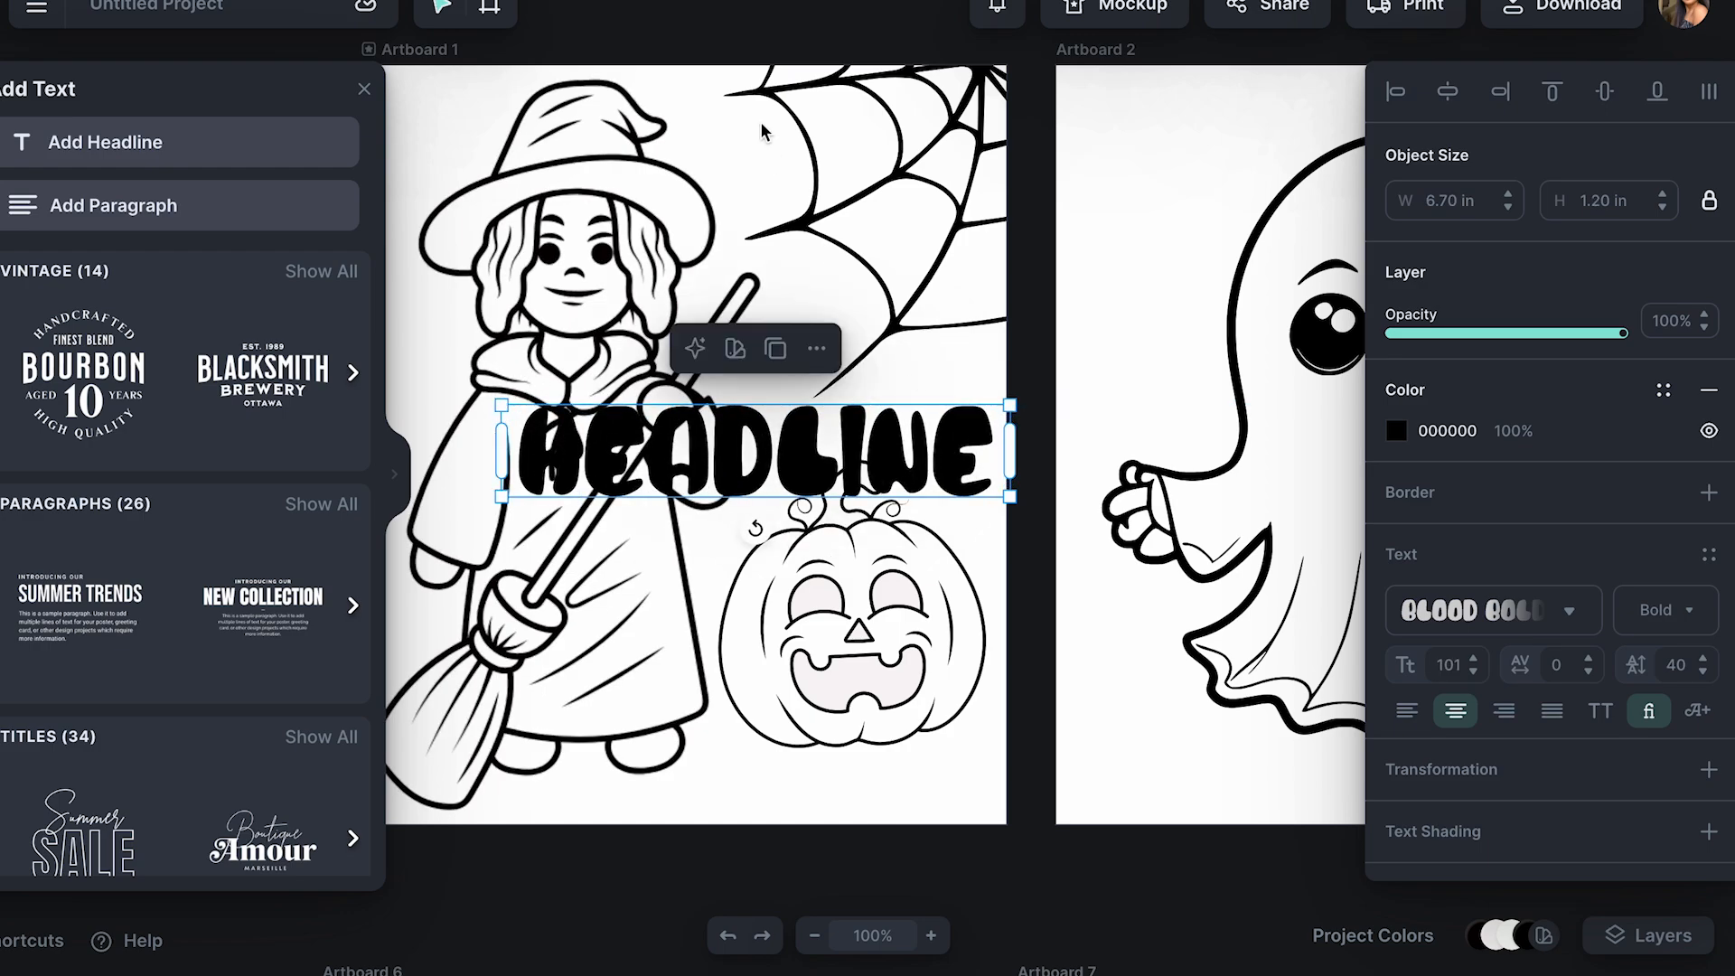
{"action": "type", "text": "WITCH"}
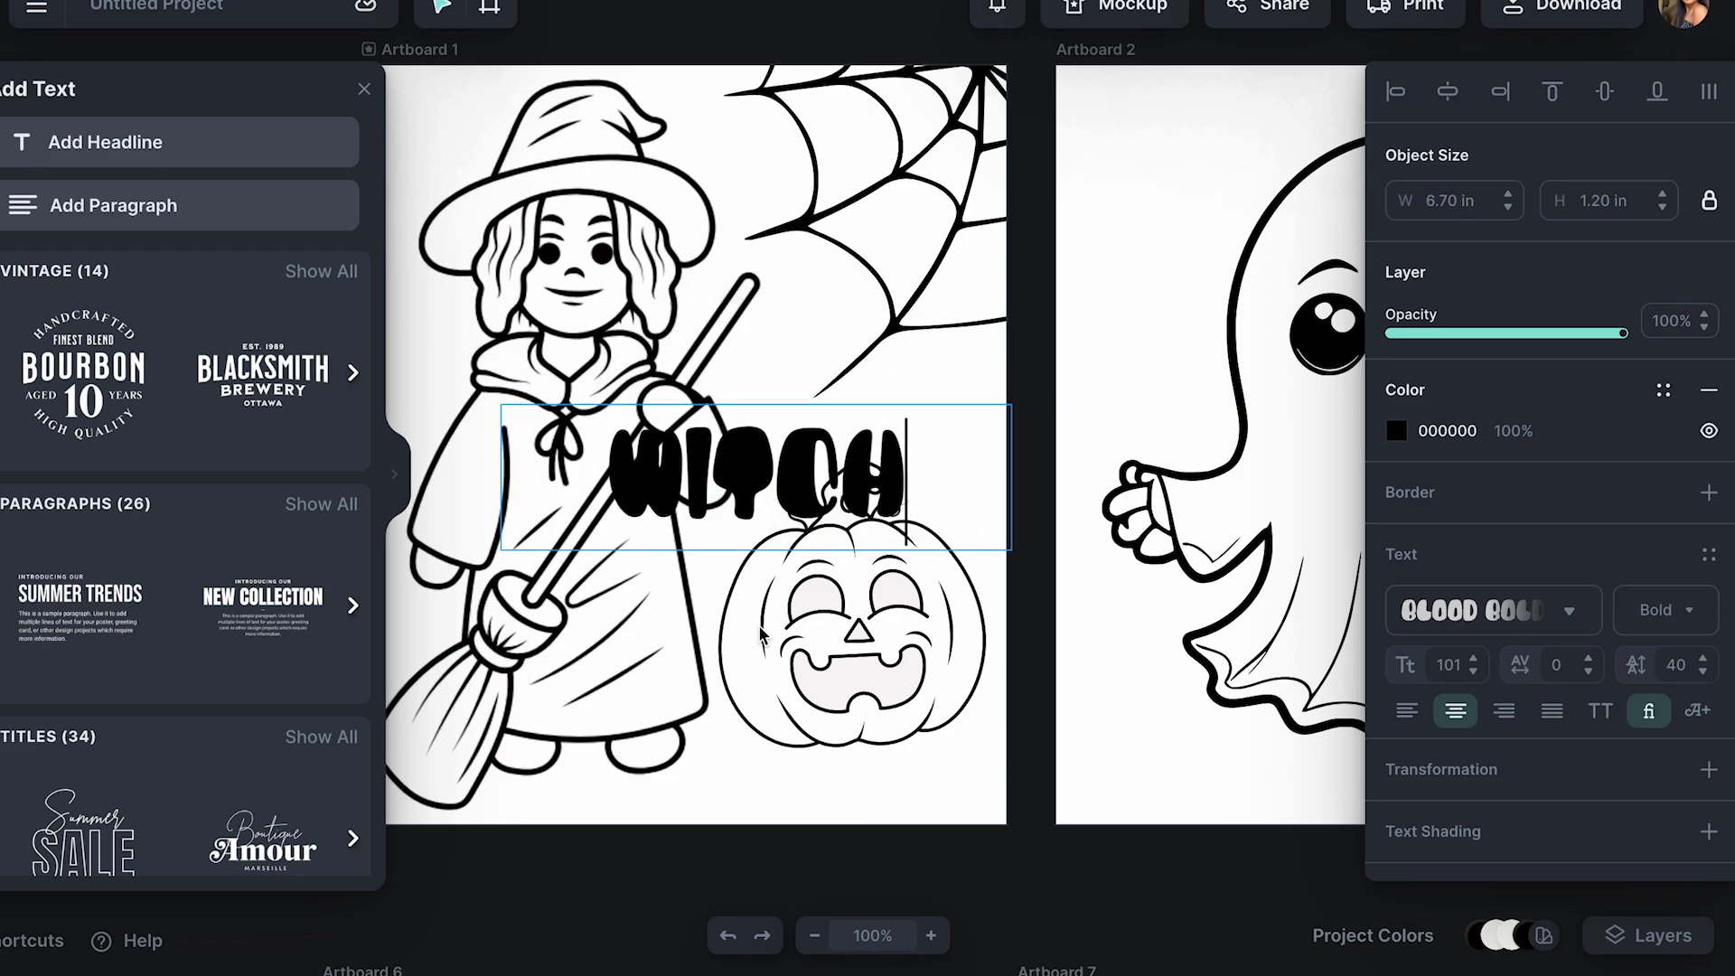
Give the WITCH headline a black border of weight 5.00 and a white FFFFFF fill.
{"action": "scroll", "coordinate": [1487, 479], "scroll_direction": "down", "scroll_amount": 1}
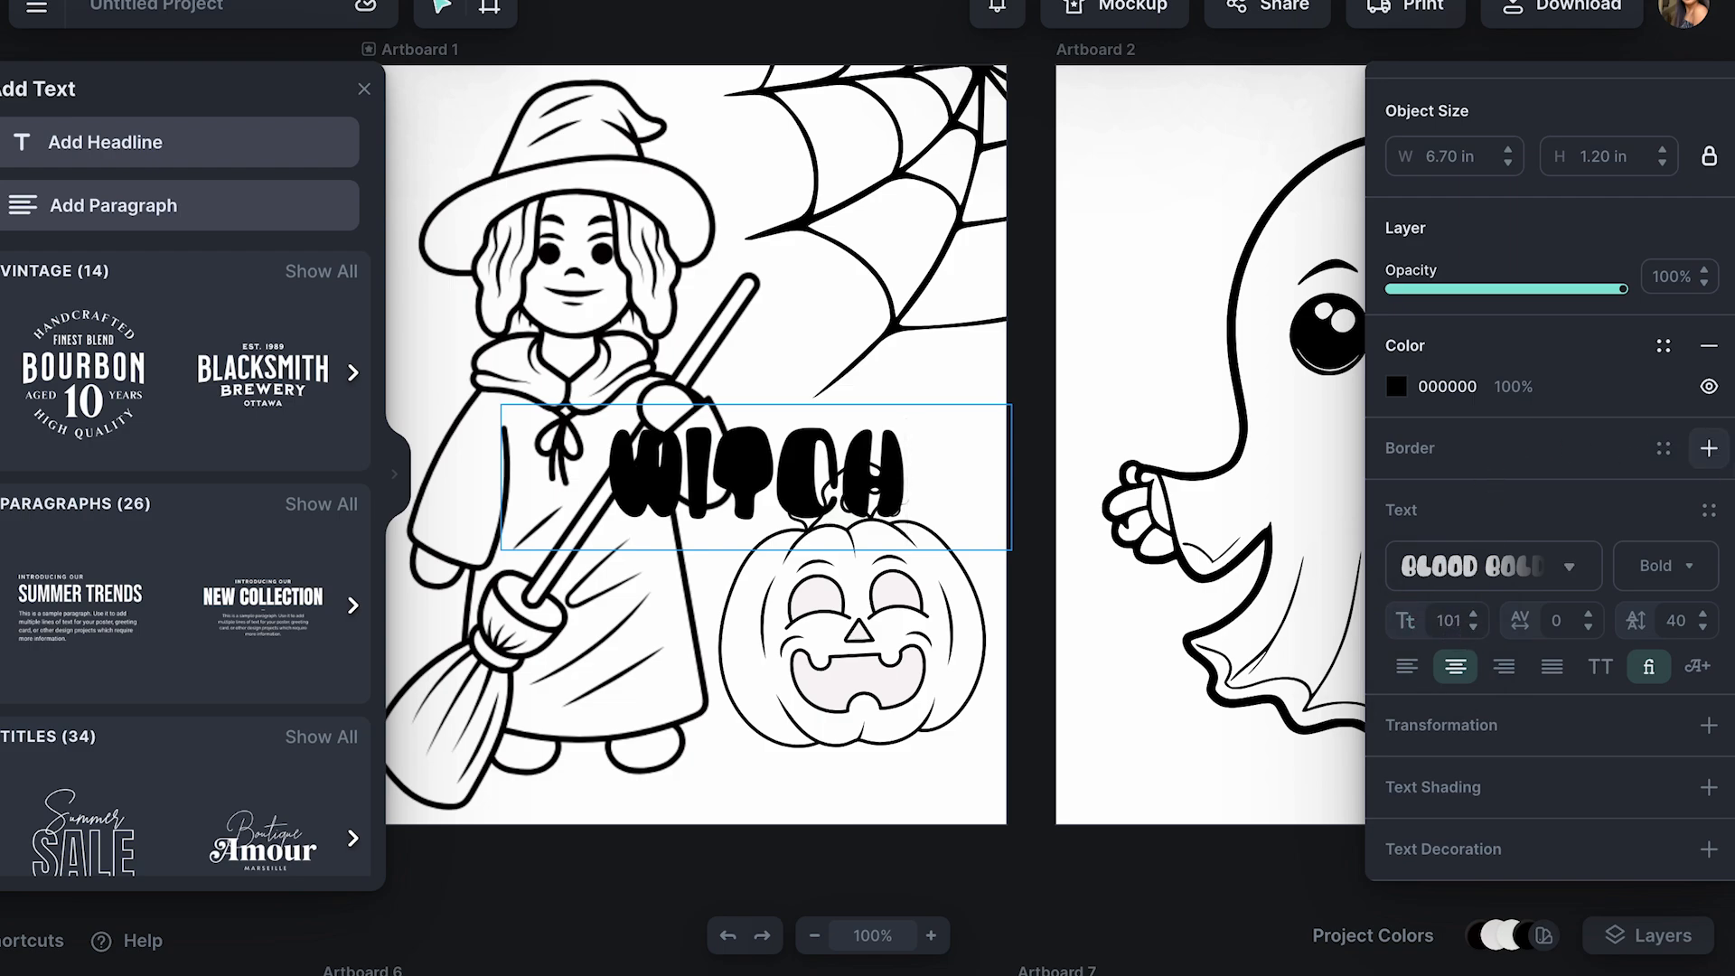
{"action": "left_click", "coordinate": [1708, 449]}
{"action": "key", "text": "ctrl+a"}
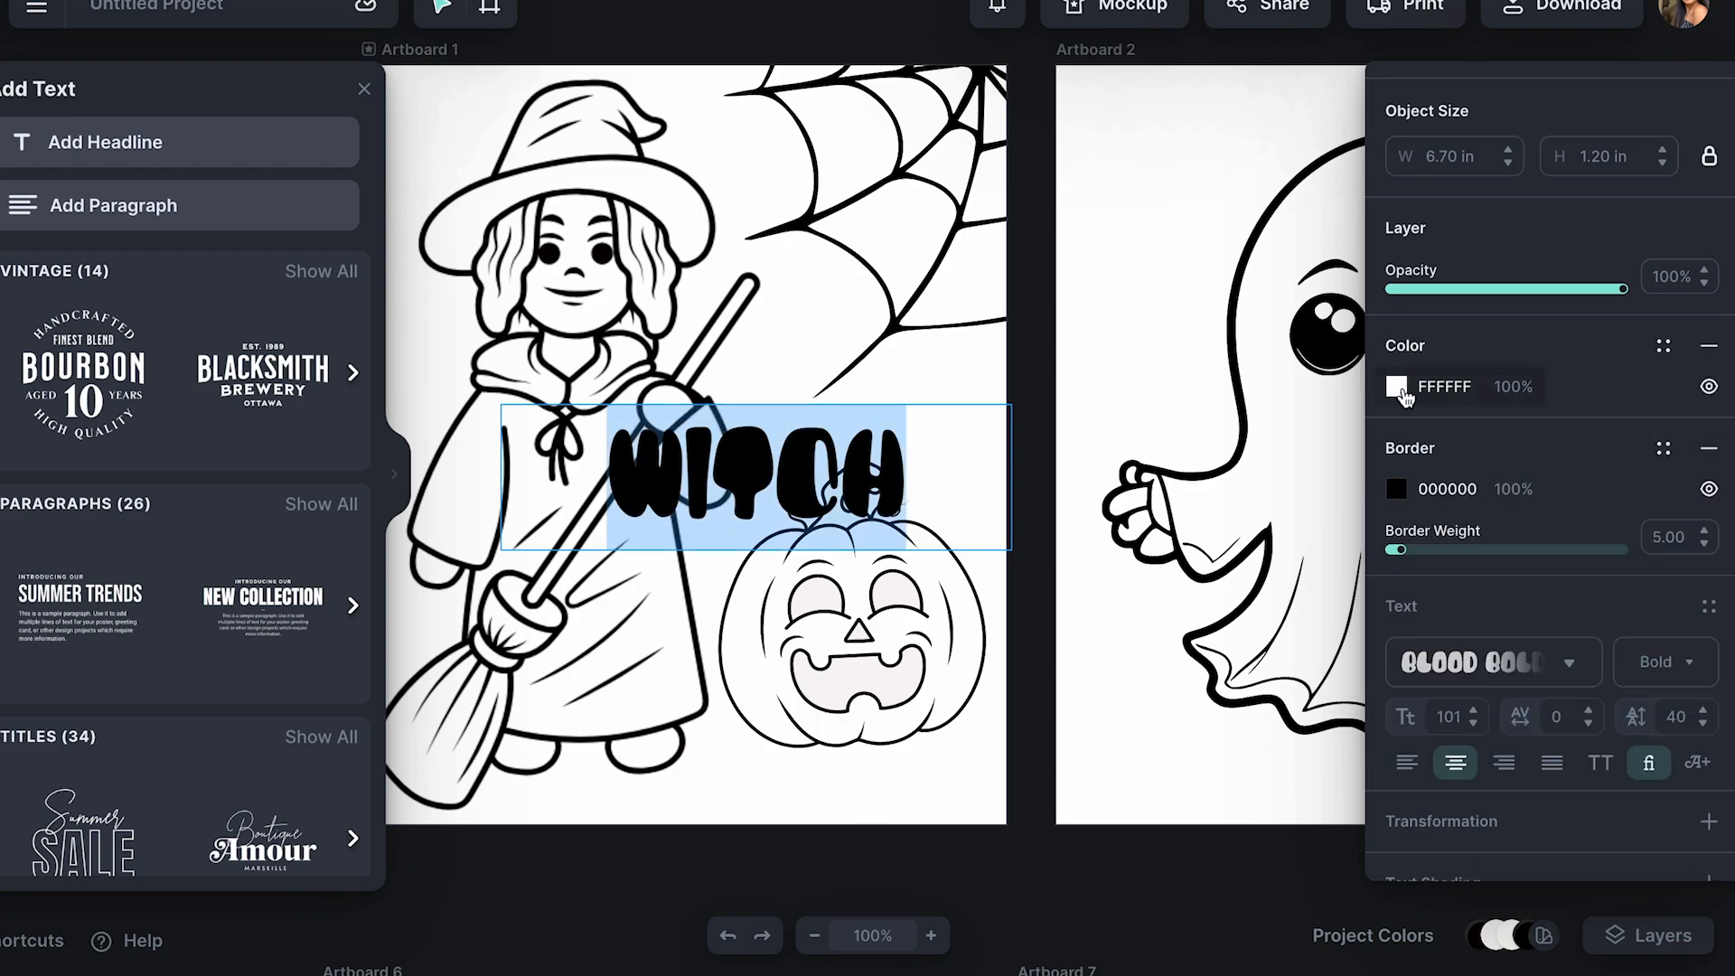
{"action": "left_click", "coordinate": [1397, 386]}
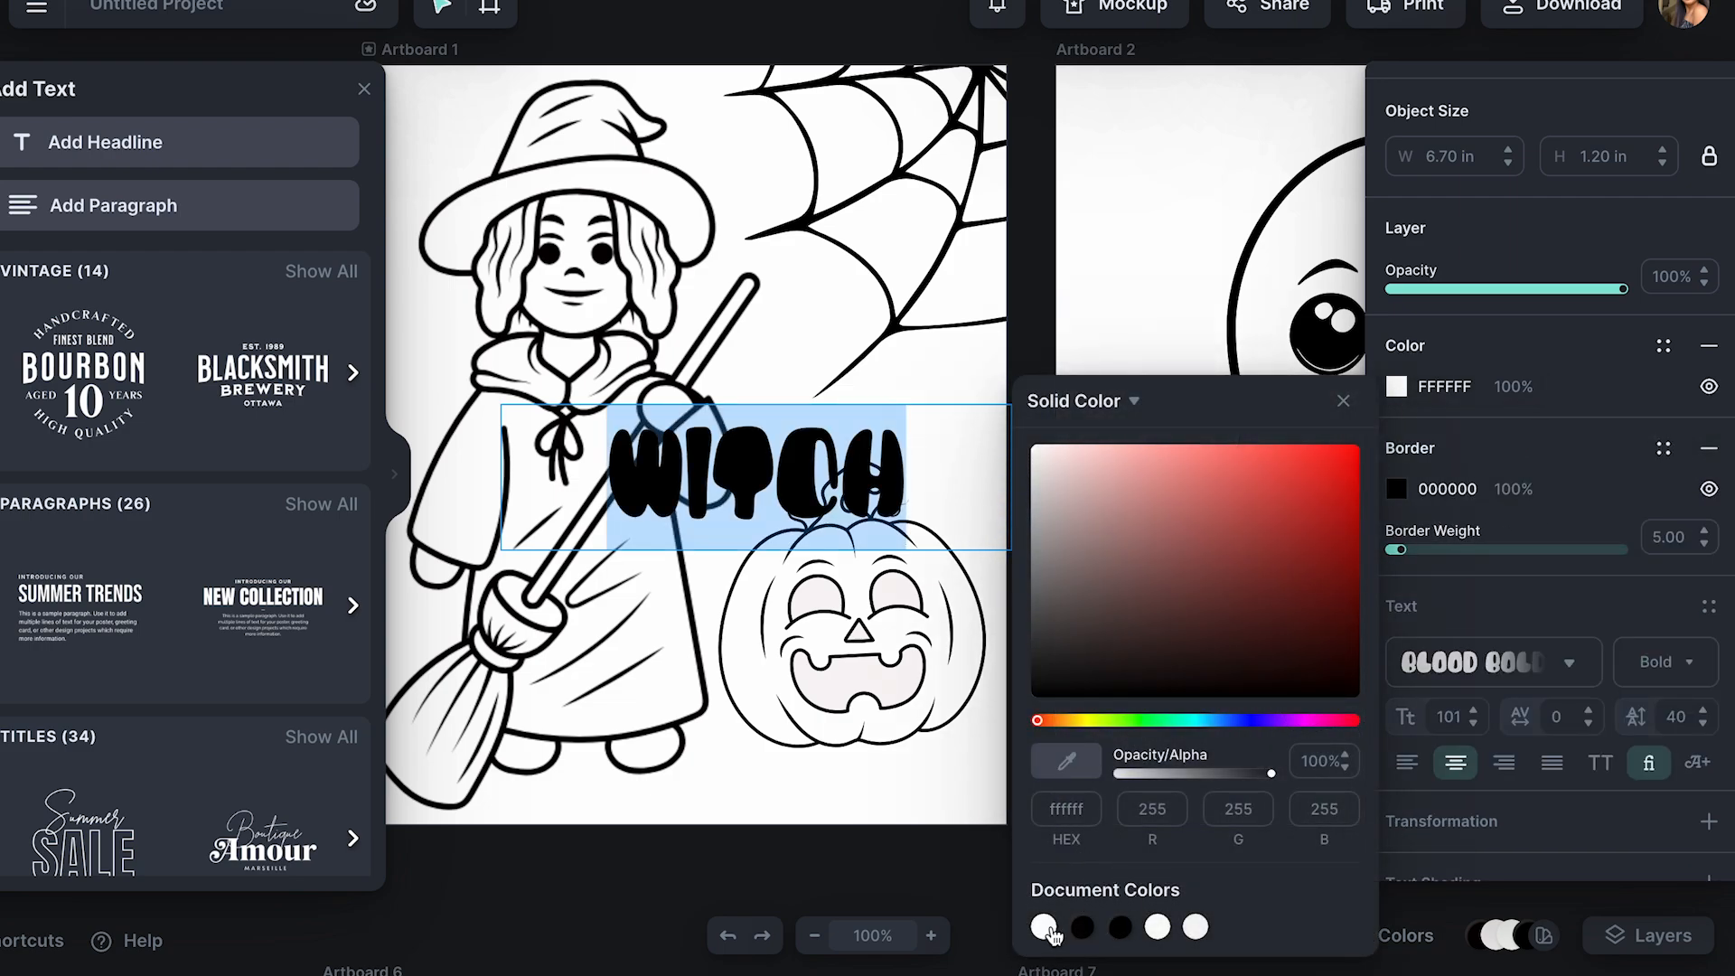
{"action": "key", "text": "Escape"}
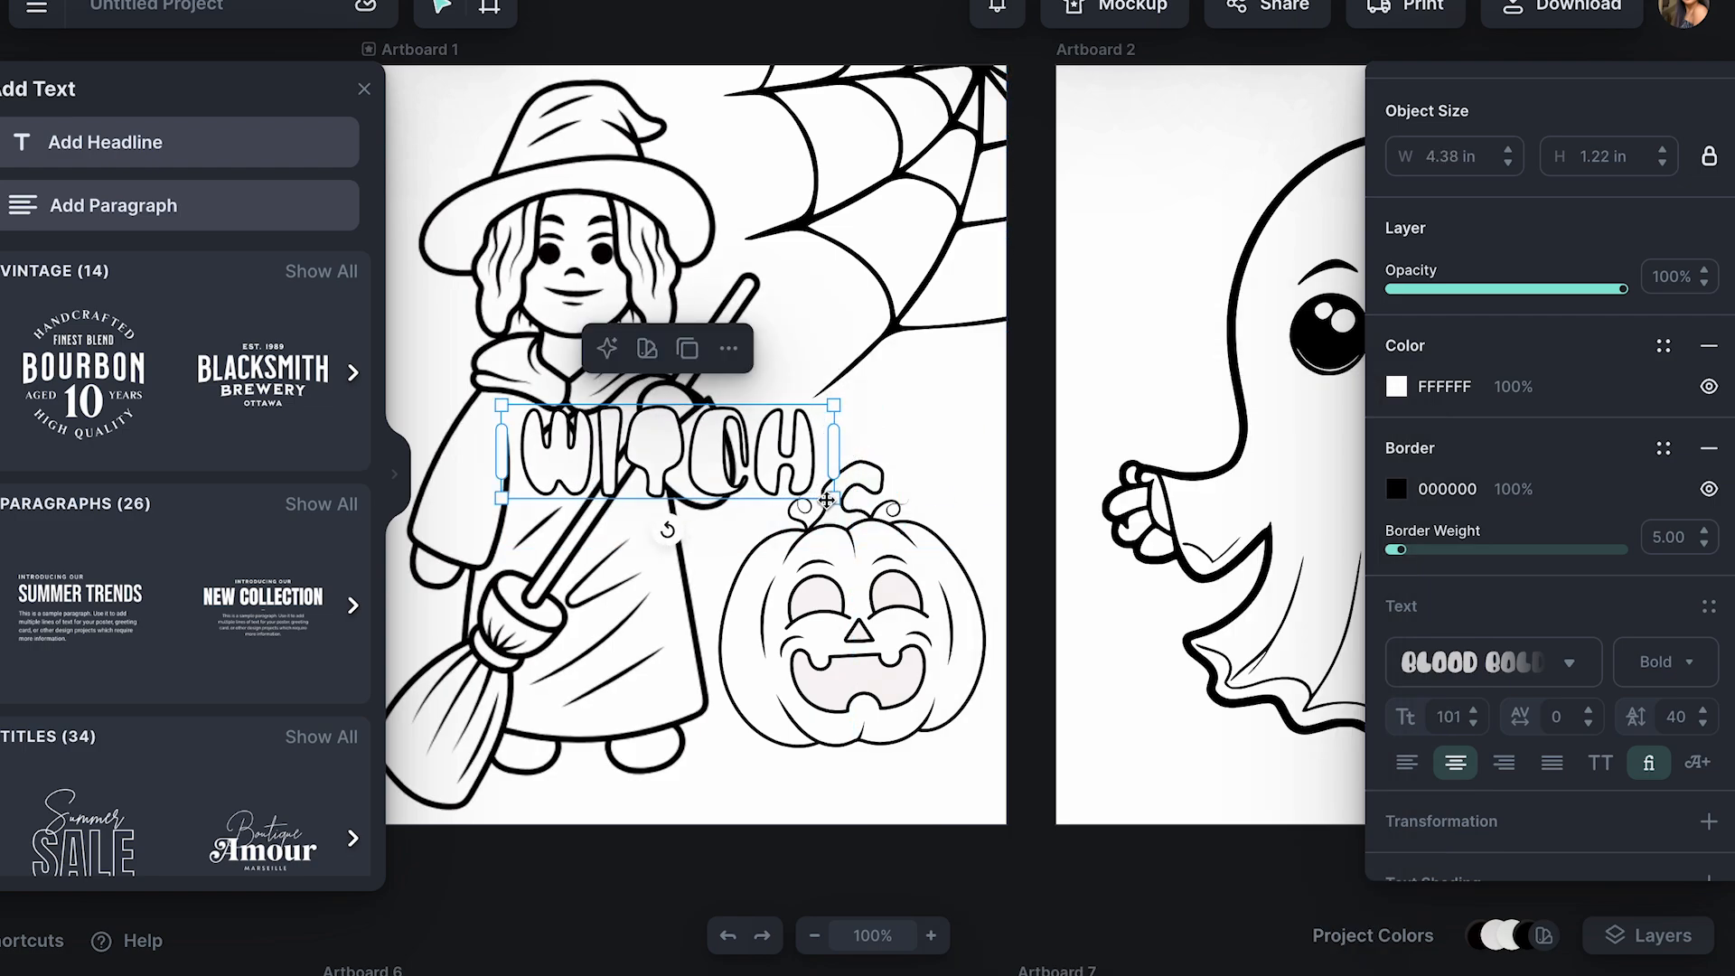
Change the WITCH headline's typeface to Block Horns and widen its text box to about 5.93 in so the word fits on one line.
{"action": "left_click", "coordinate": [1566, 669]}
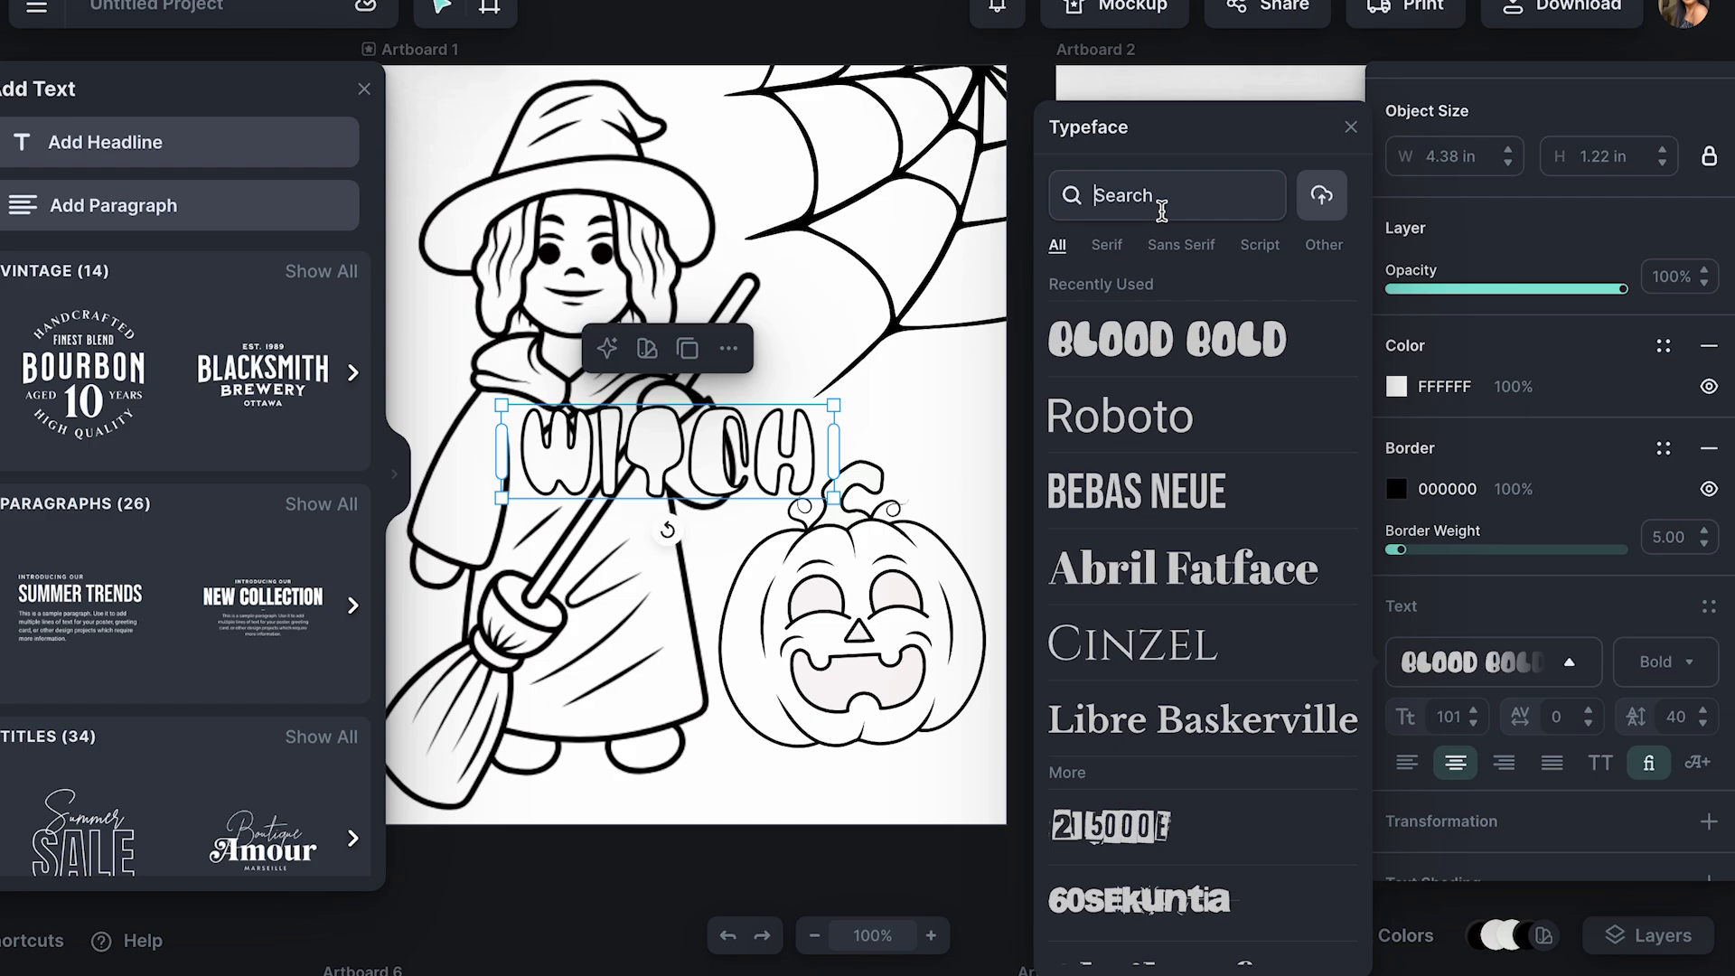
{"action": "scroll", "coordinate": [1130, 651], "scroll_direction": "down", "scroll_amount": 15}
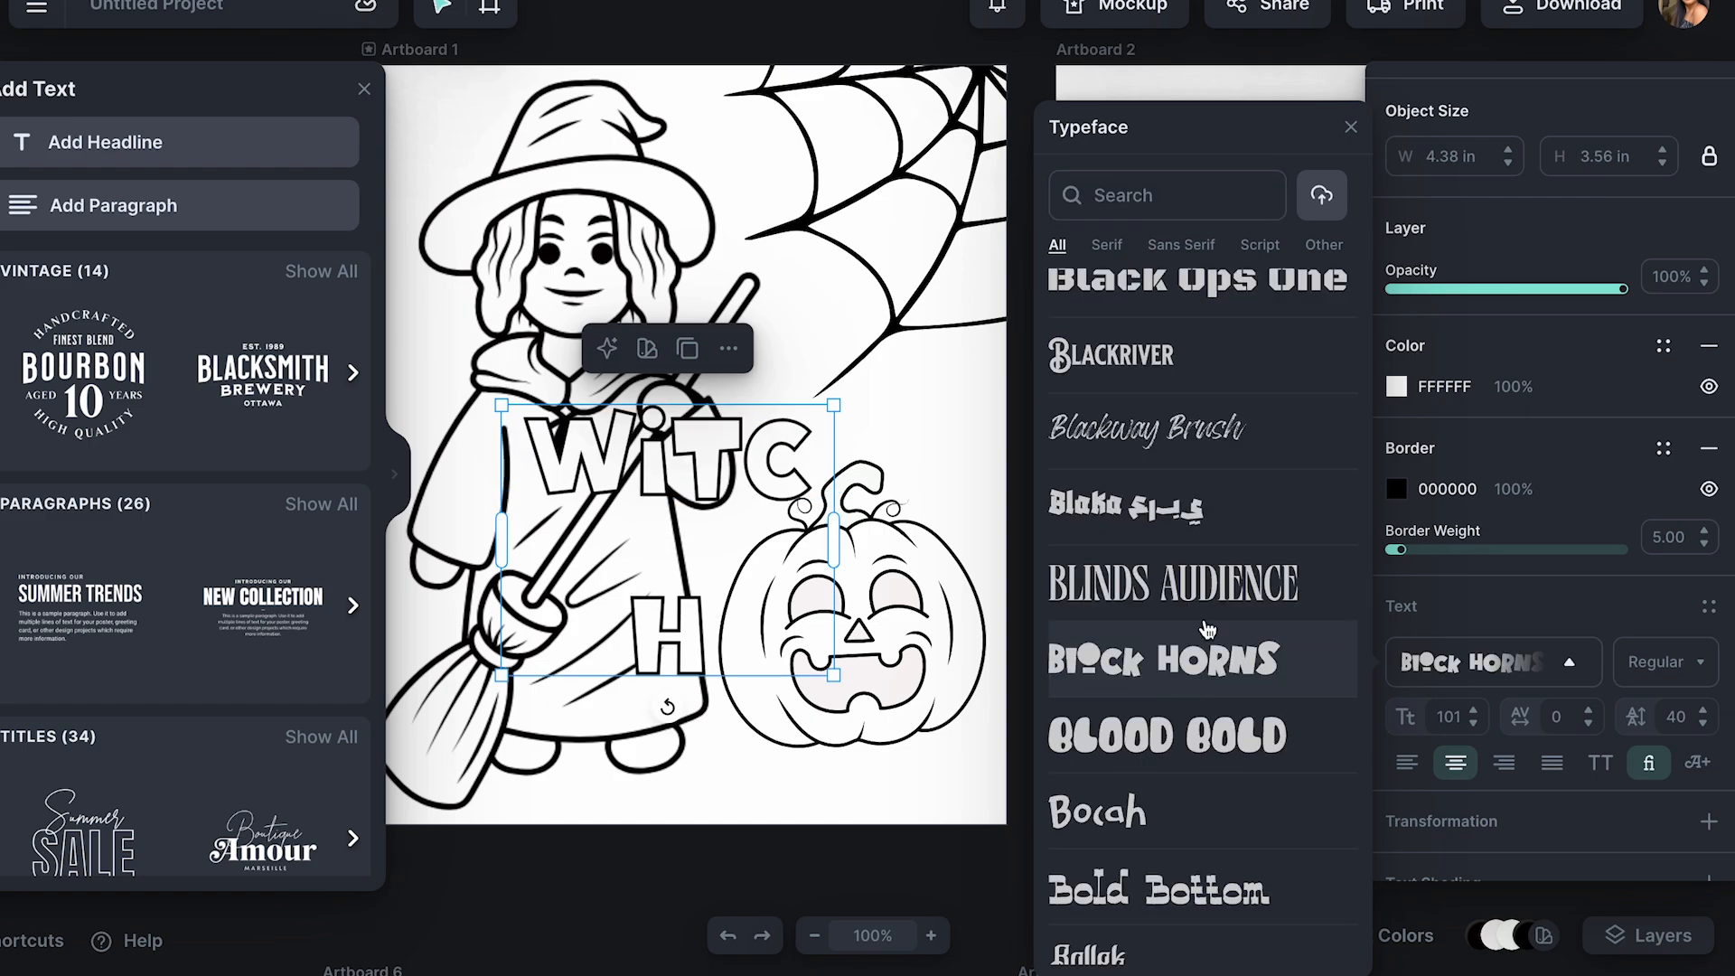
{"action": "left_click", "coordinate": [1130, 663]}
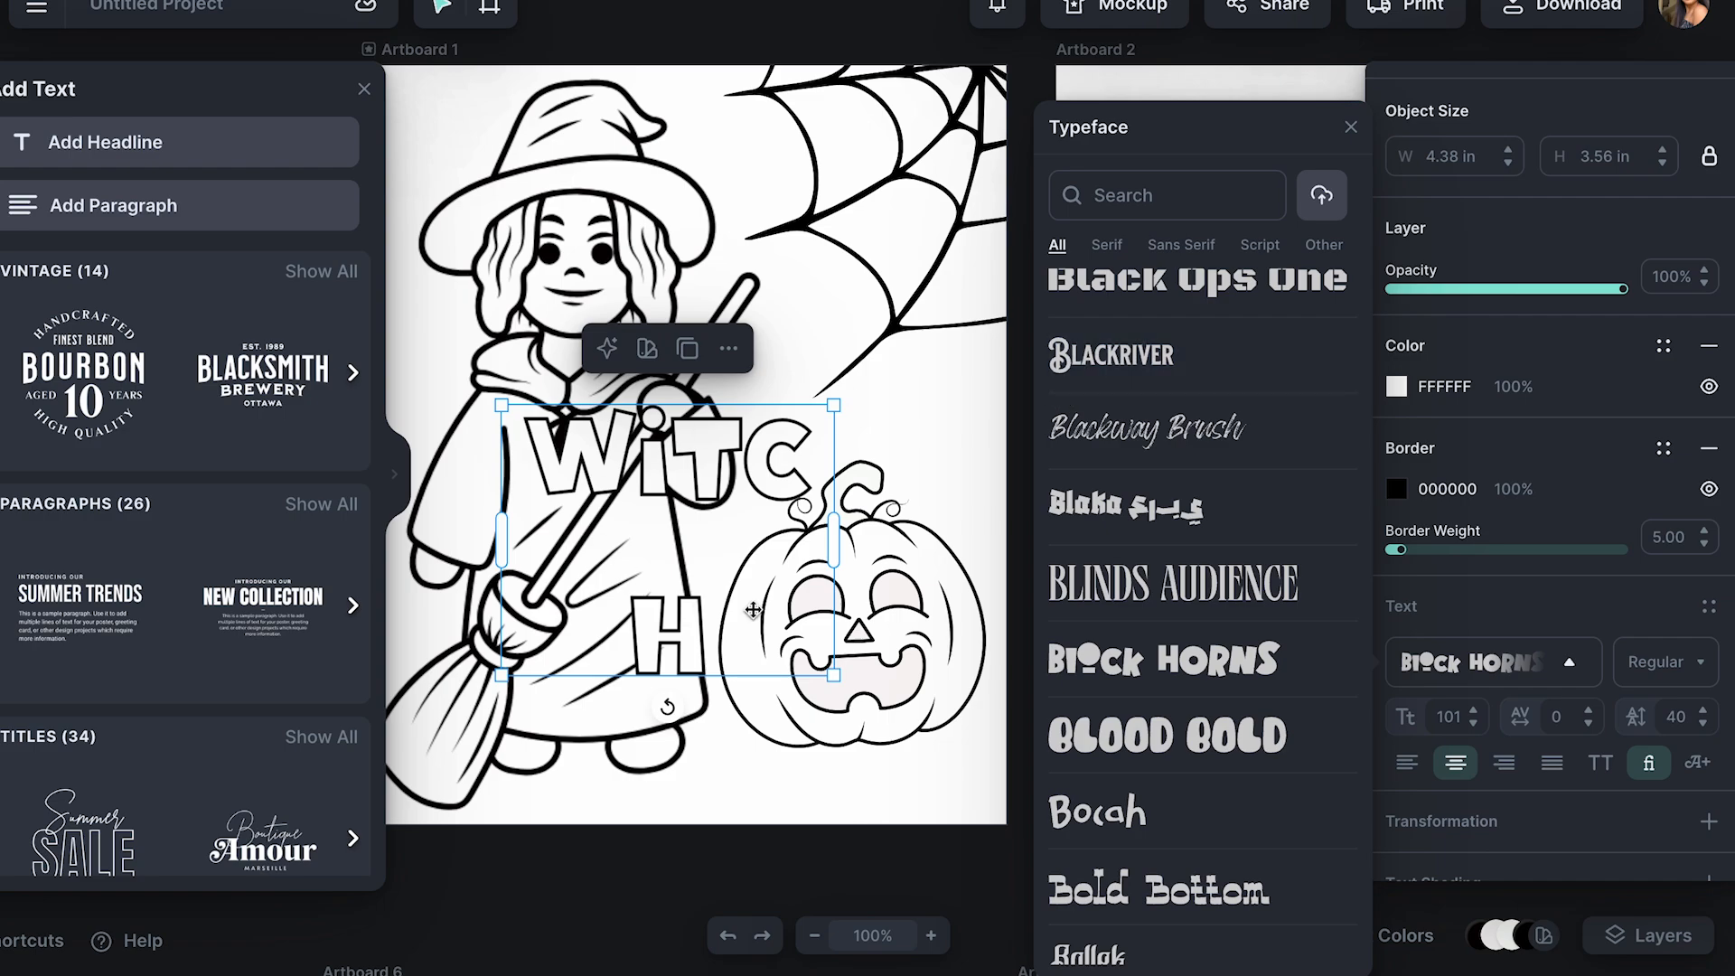
{"action": "left_click_drag", "start_coordinate": [834, 535], "coordinate": [951, 452]}
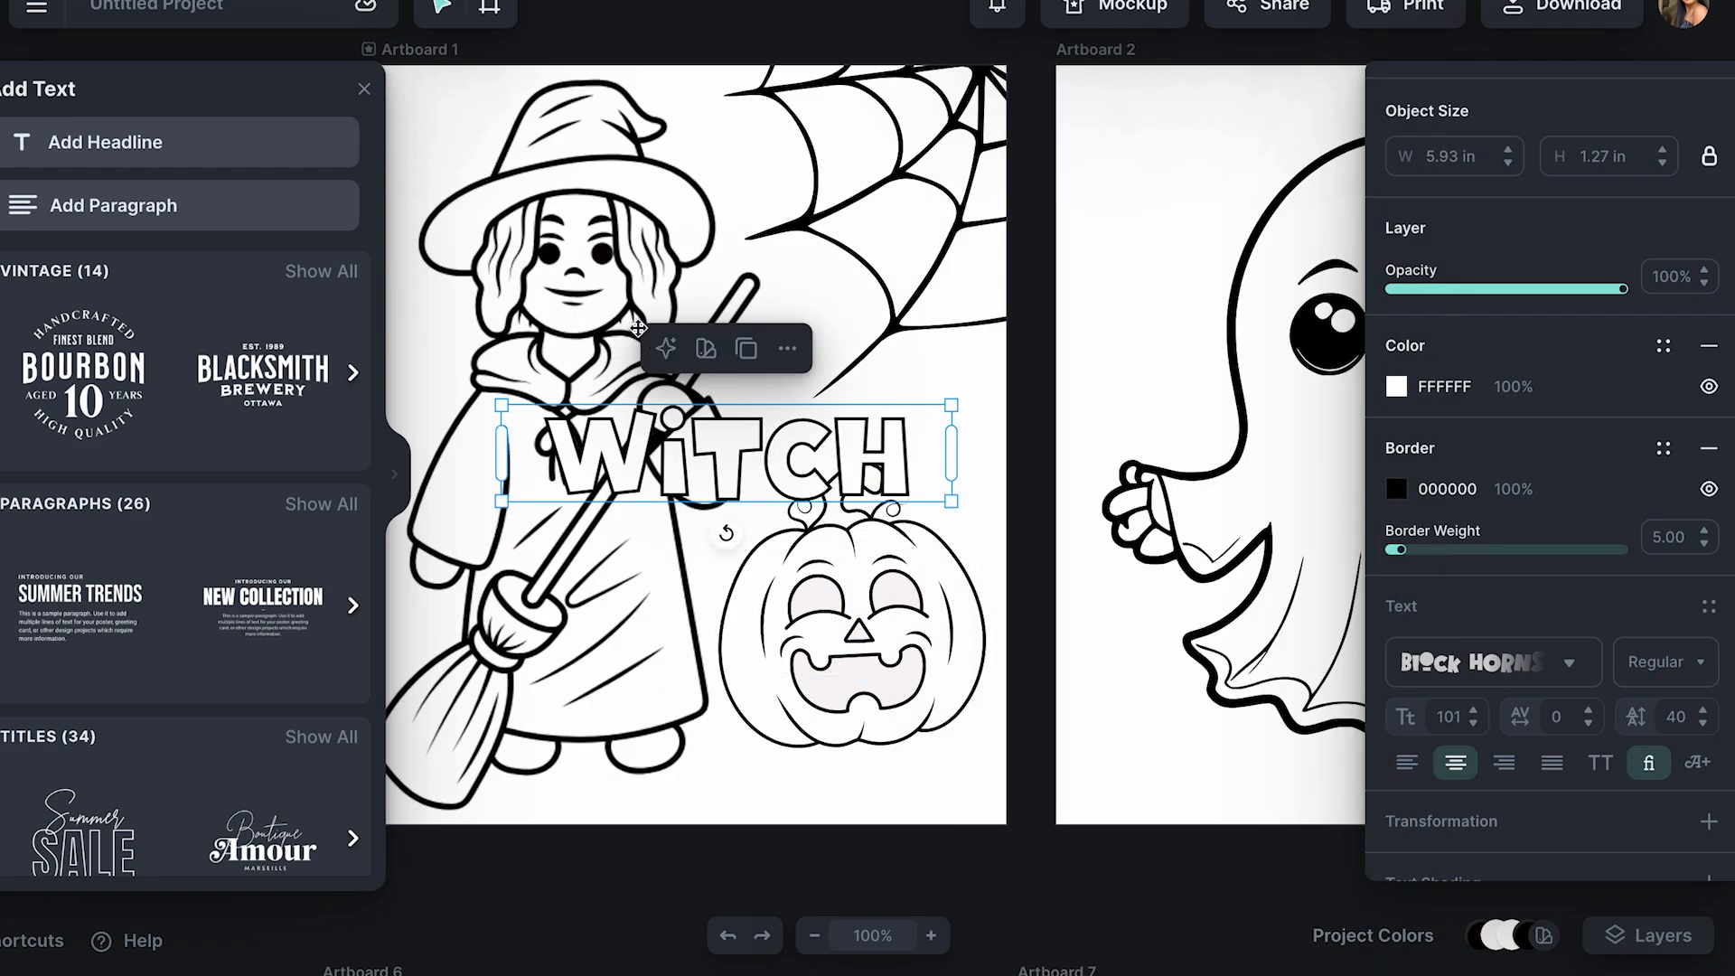
Scale the witch down to about 4.49 × 8.42 in, leaving room above her hat for the headline.
{"action": "left_click", "coordinate": [561, 334]}
{"action": "left_click_drag", "start_coordinate": [760, 81], "coordinate": [712, 169]}
{"action": "left_click", "coordinate": [706, 512]}
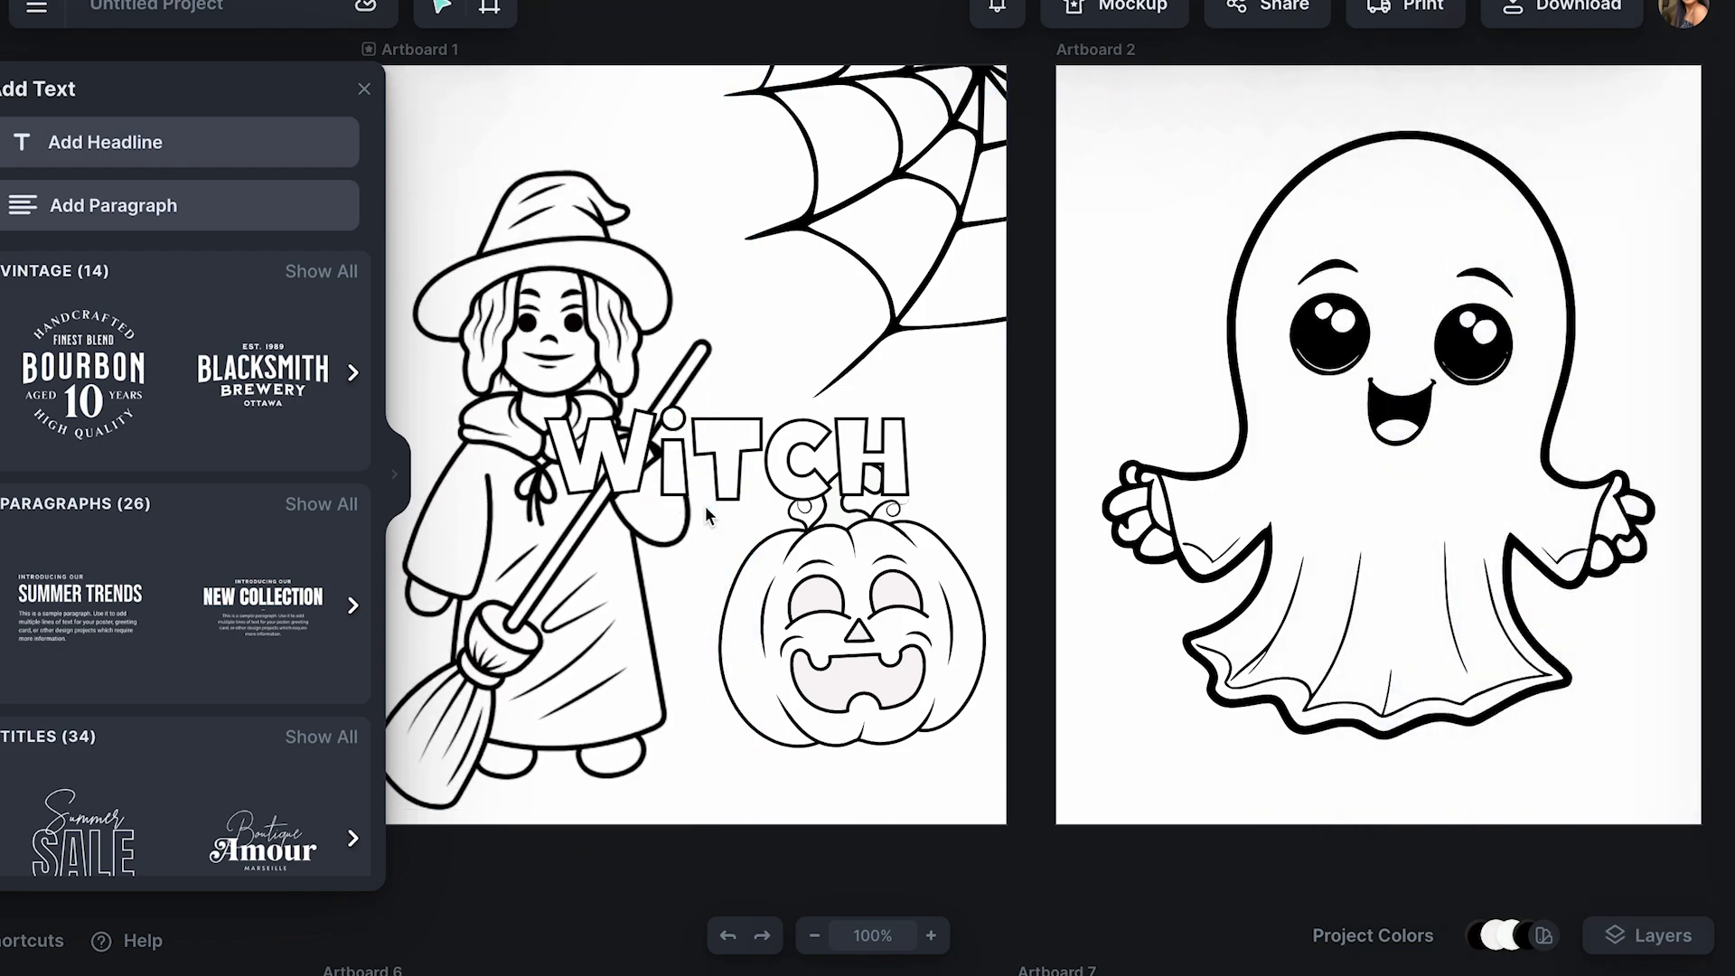
Move the WITCH headline above the witch in the page's top-left corner and nudge the pumpkin slightly left.
{"action": "left_click", "coordinate": [751, 475]}
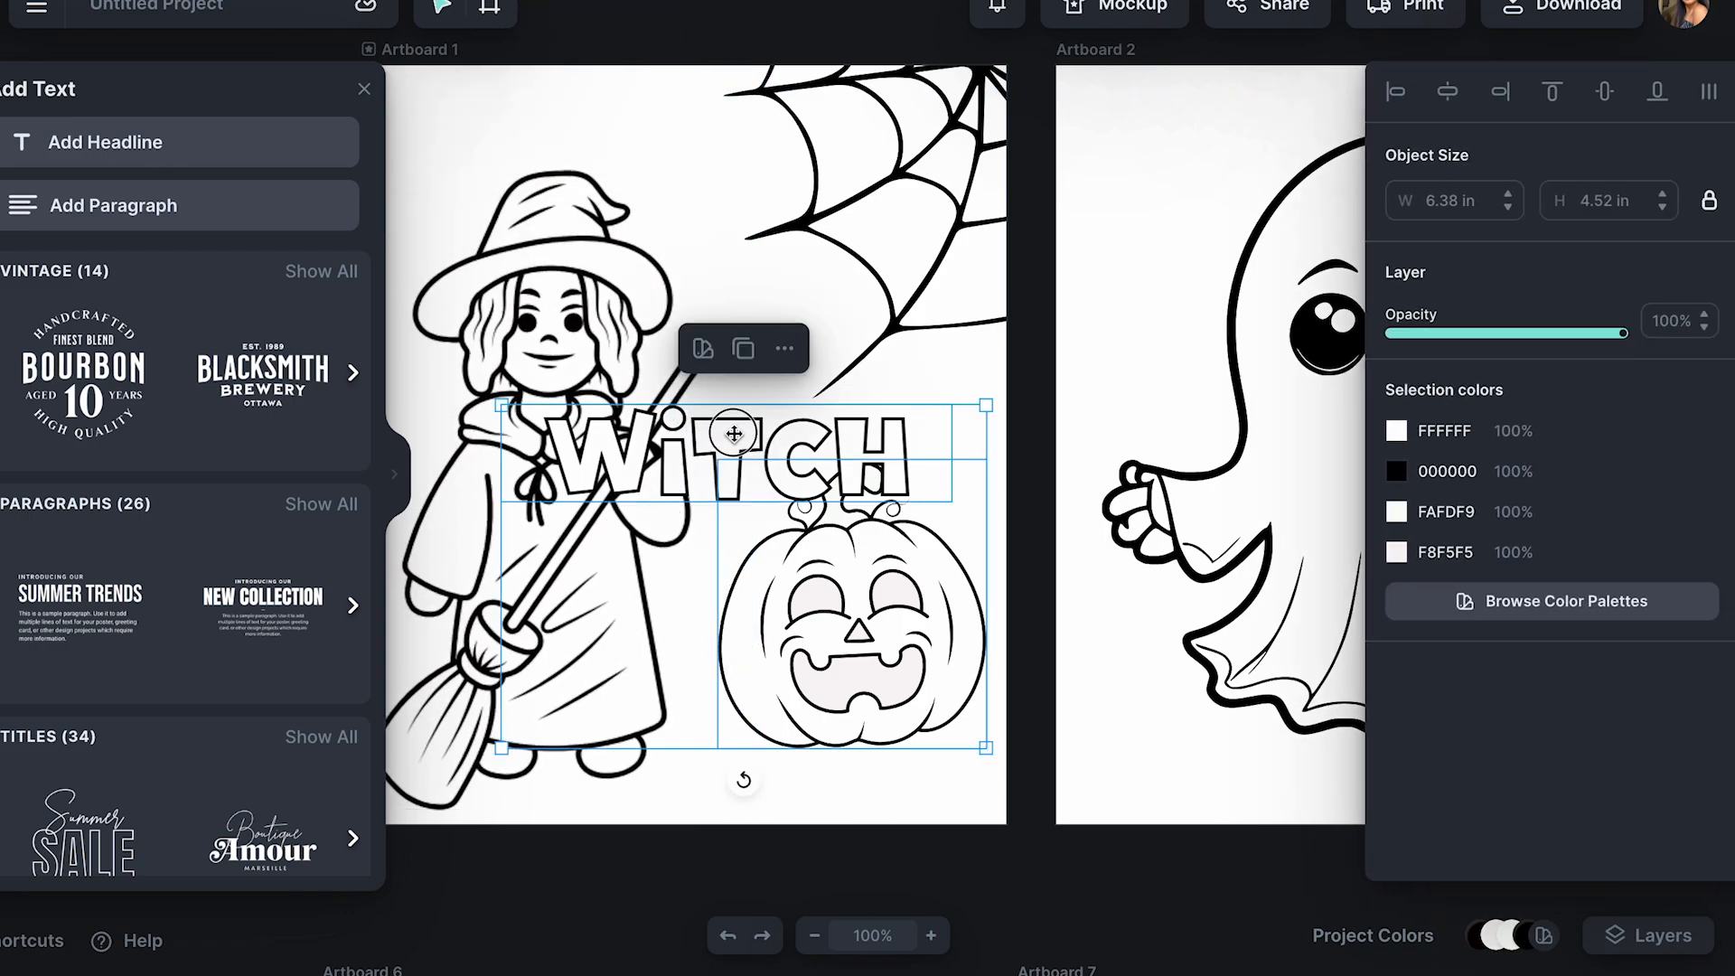
{"action": "left_click_drag", "start_coordinate": [734, 438], "coordinate": [646, 109]}
{"action": "left_click", "coordinate": [712, 778]}
{"action": "left_click", "coordinate": [790, 394]}
{"action": "left_click", "coordinate": [887, 614]}
{"action": "left_click_drag", "start_coordinate": [887, 613], "coordinate": [865, 658]}
Shrink the witch to about 4.00 × 7.51 in and lower the WITCH headline slightly towards her hat.
{"action": "left_click", "coordinate": [585, 454]}
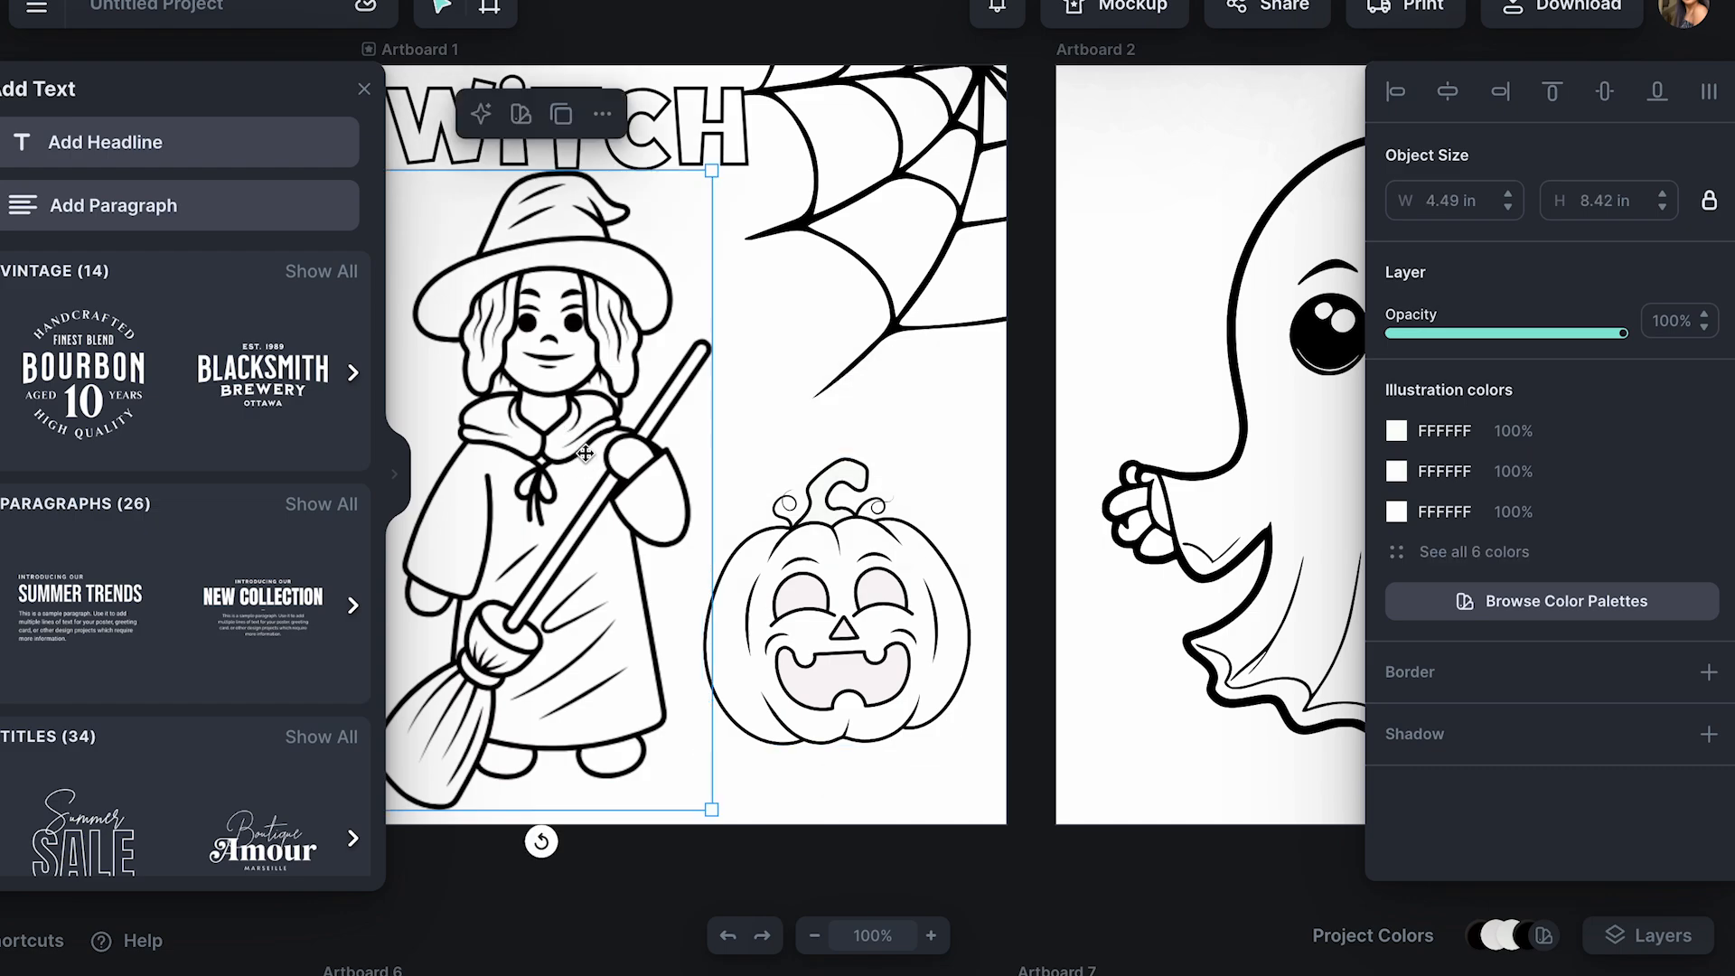
{"action": "left_click_drag", "start_coordinate": [706, 173], "coordinate": [684, 224]}
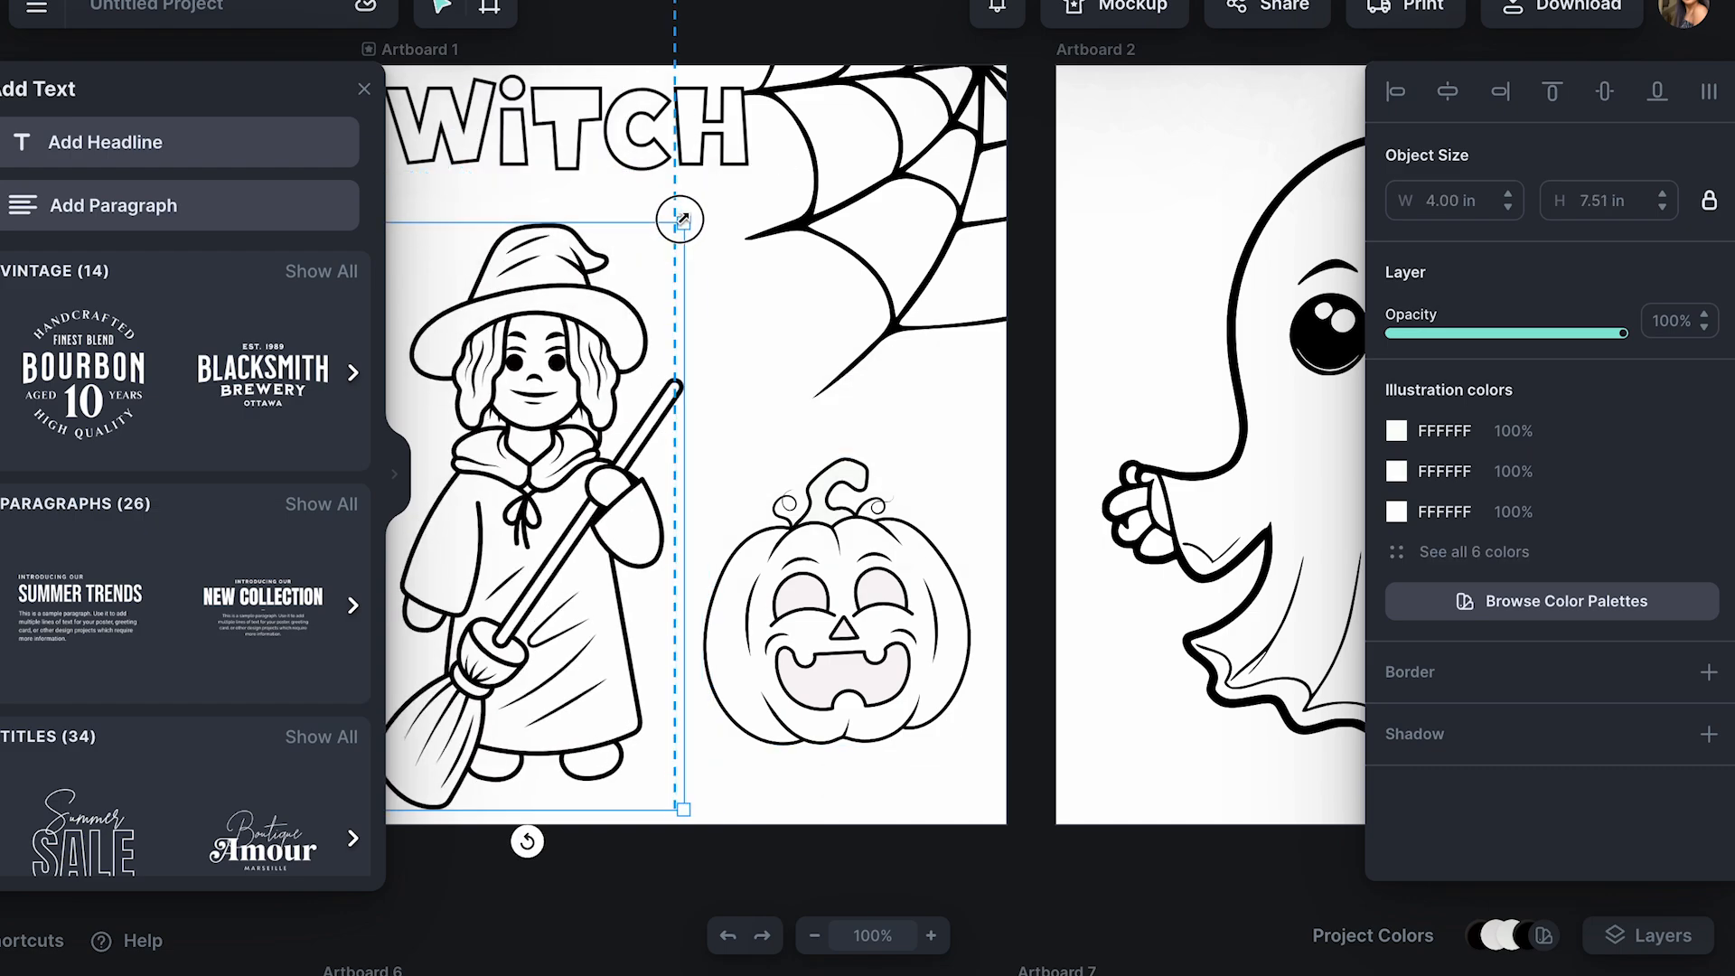
{"action": "left_click", "coordinate": [667, 118]}
{"action": "left_click_drag", "start_coordinate": [667, 118], "coordinate": [664, 144]}
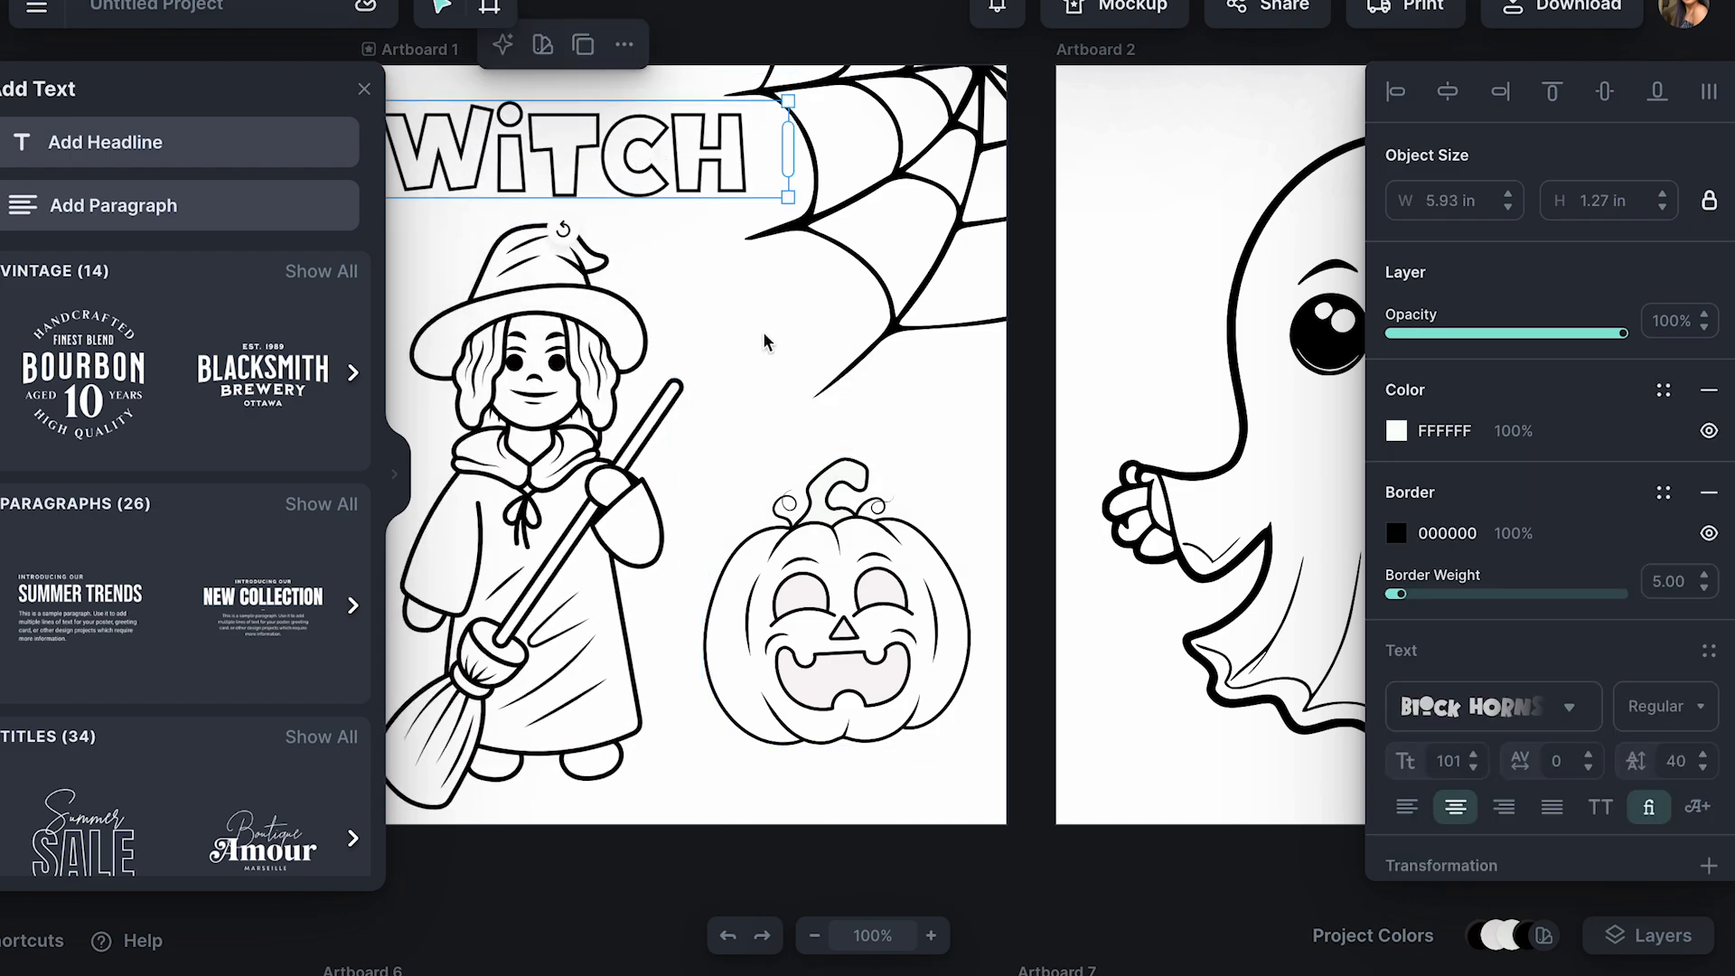
{"action": "scroll", "coordinate": [765, 342], "scroll_direction": "left", "scroll_amount": 2}
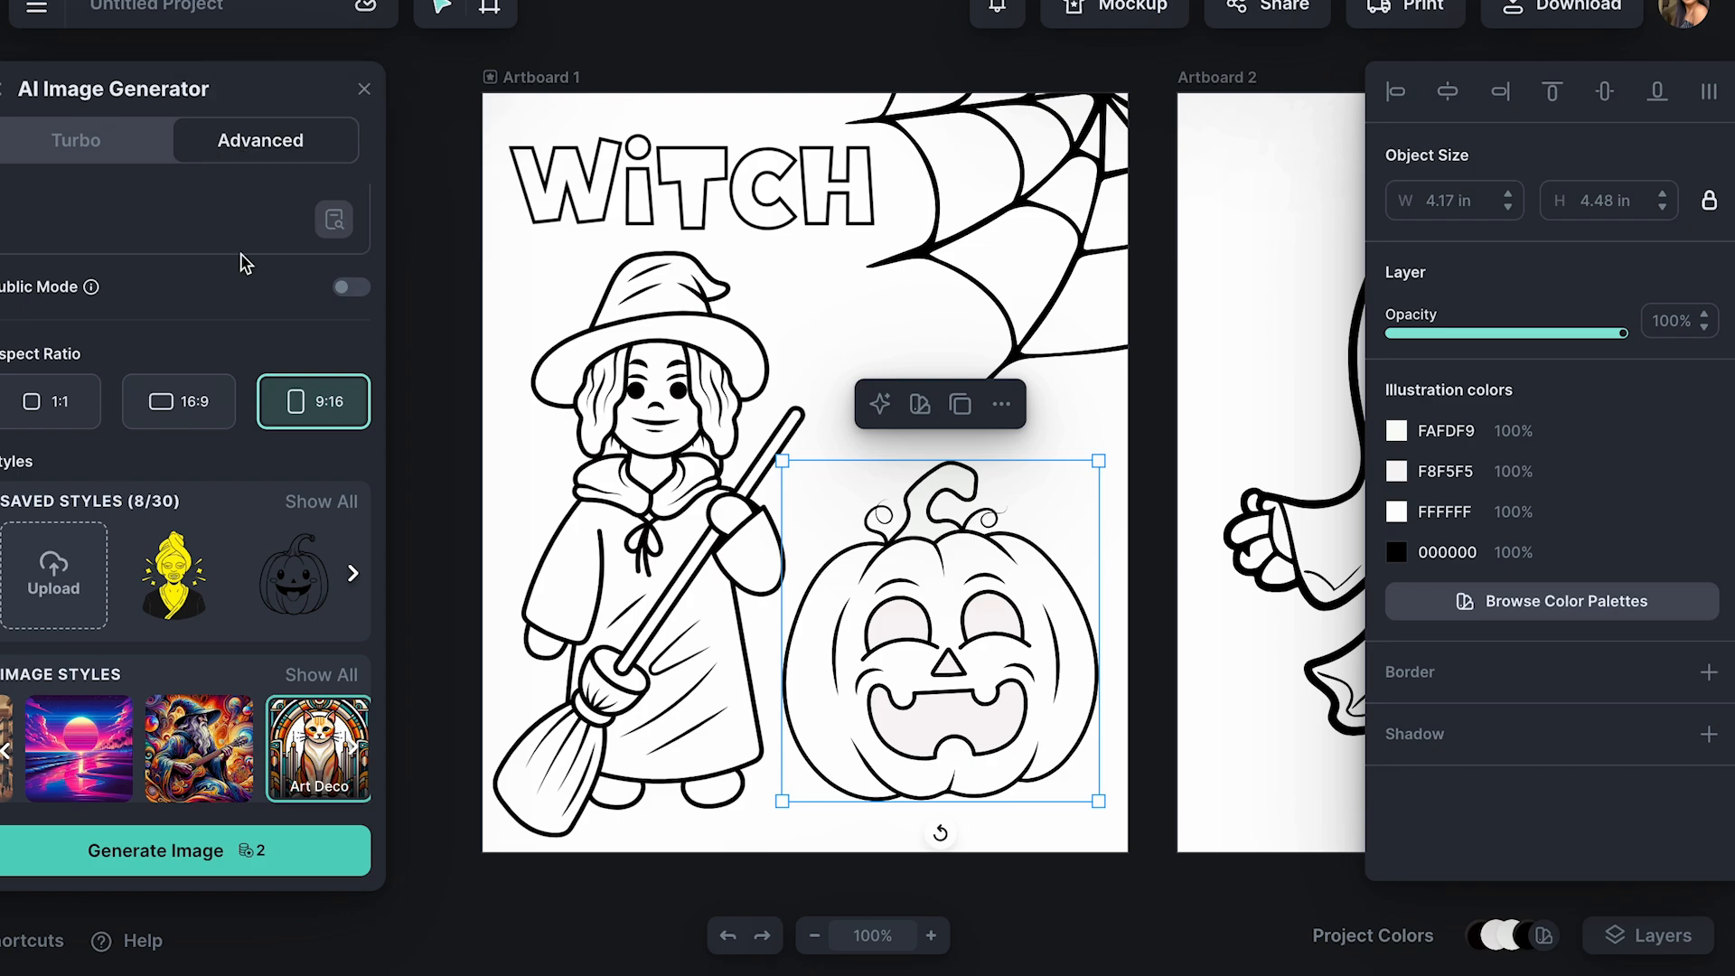
Select the Cute pattern style for the AI image generator.
{"action": "scroll", "coordinate": [244, 263], "scroll_direction": "up", "scroll_amount": 2}
{"action": "scroll", "coordinate": [246, 271], "scroll_direction": "down", "scroll_amount": 3}
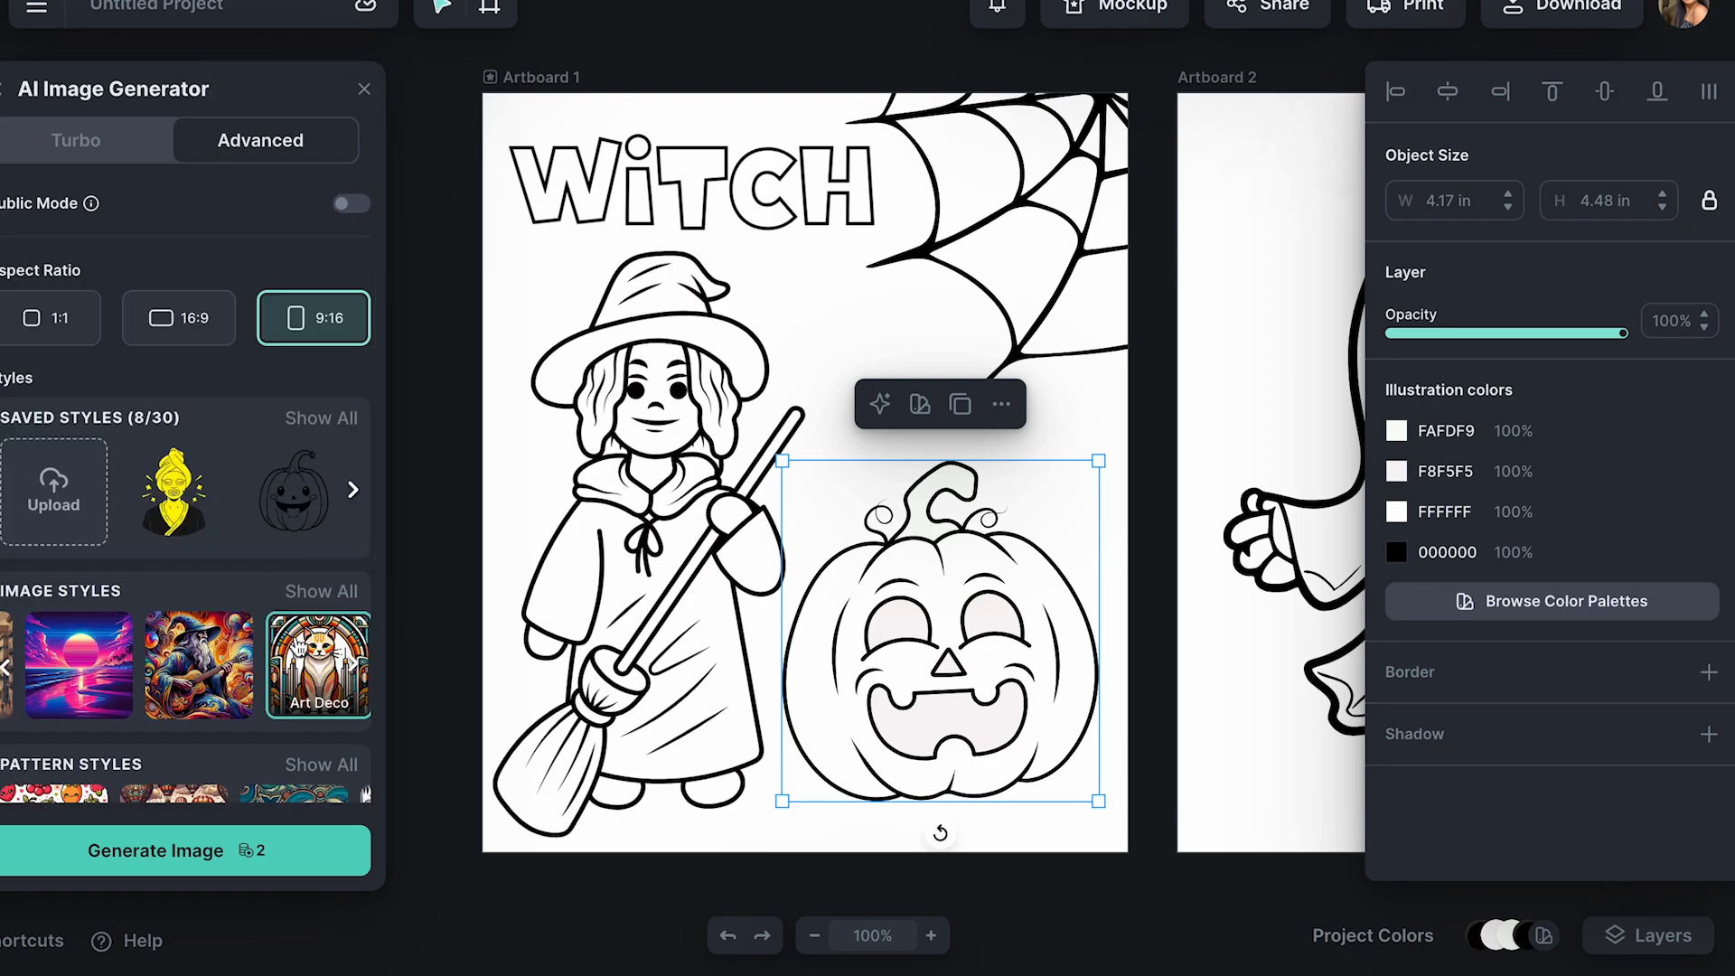
{"action": "scroll", "coordinate": [253, 601], "scroll_direction": "down", "scroll_amount": 3}
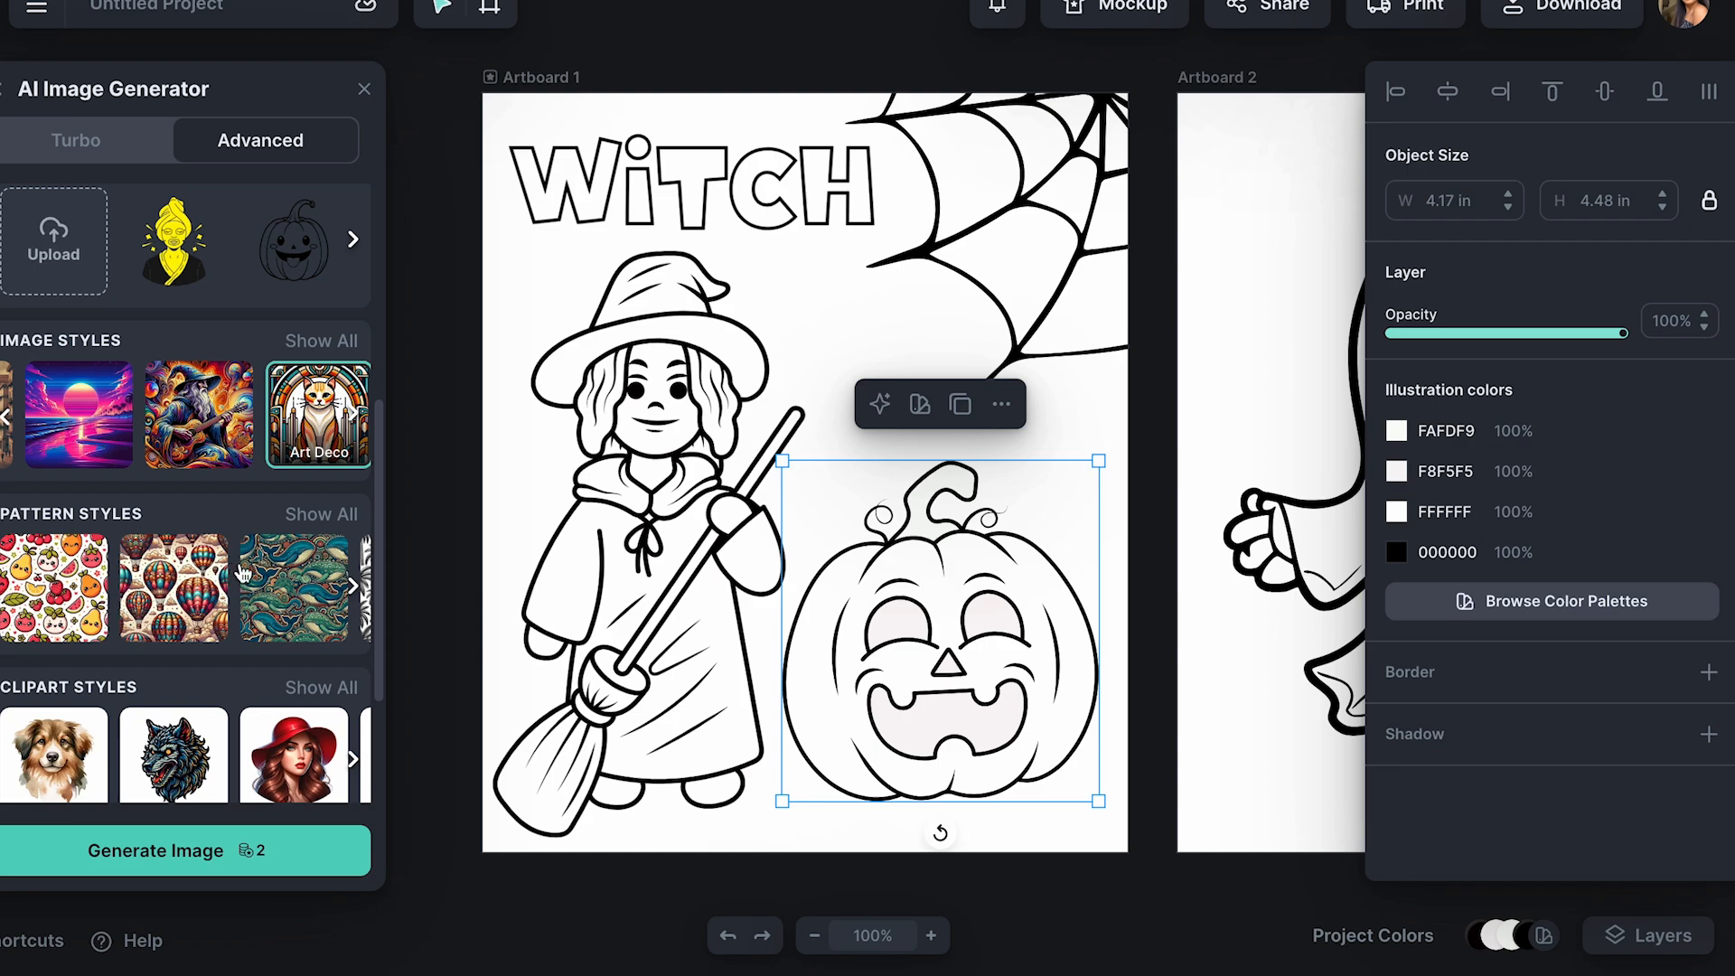
{"action": "left_click", "coordinate": [118, 626]}
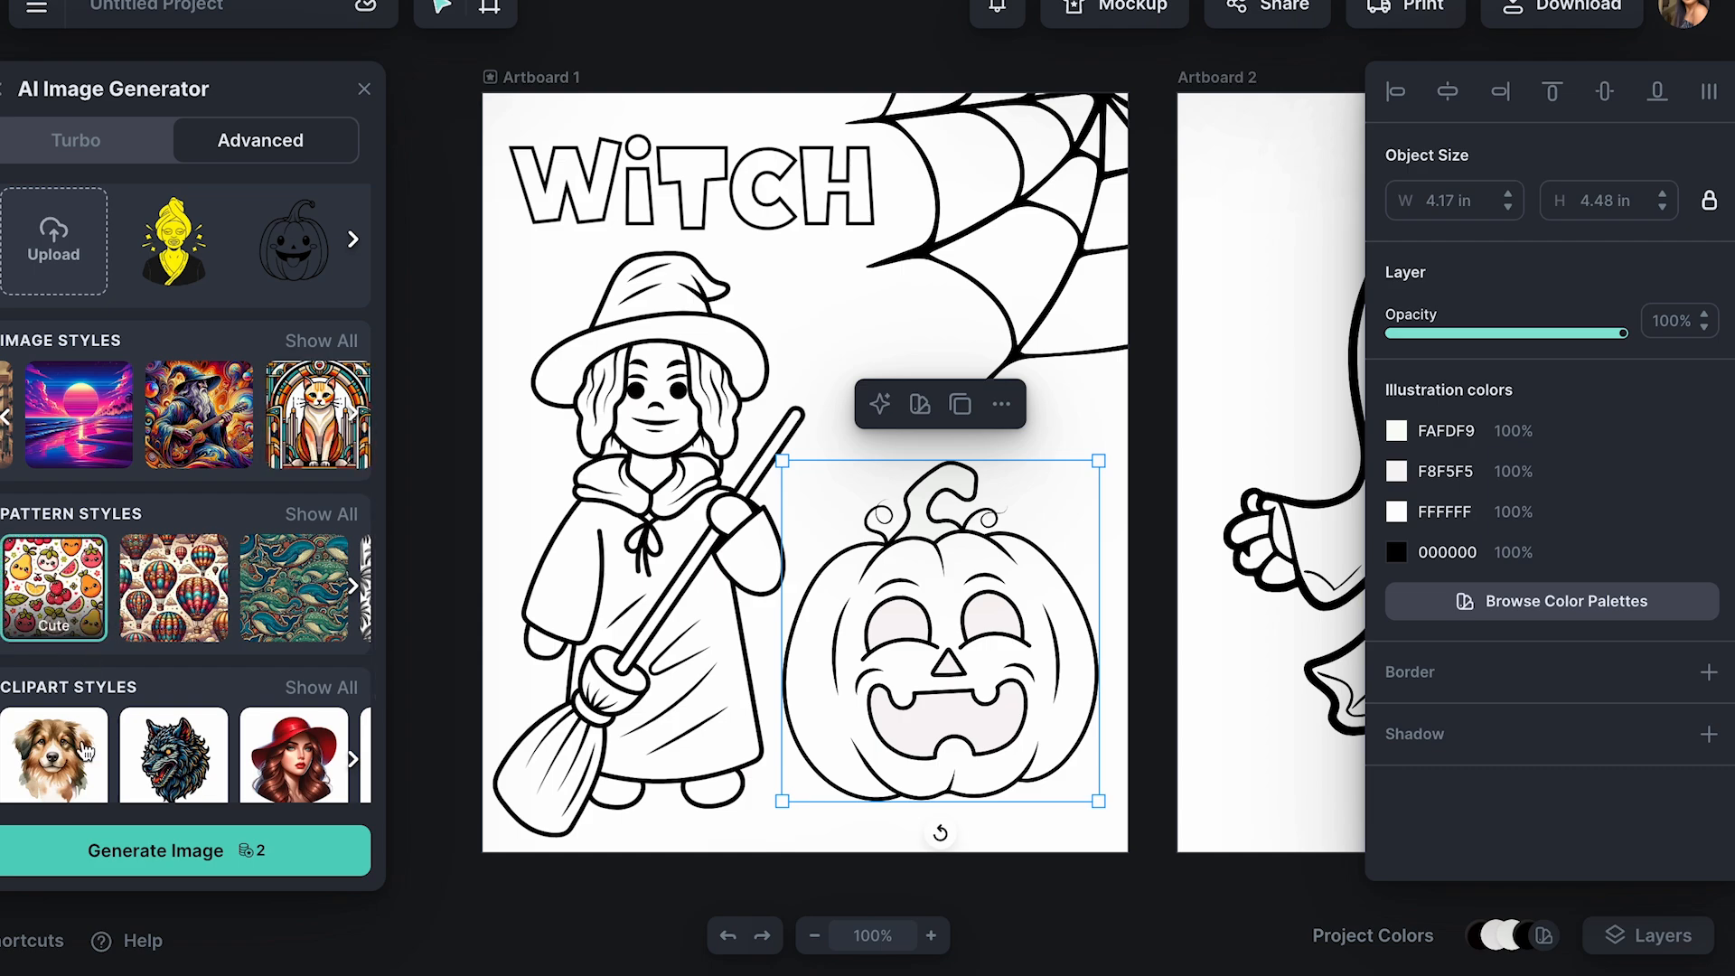
Generate a 1:1 AI pattern image from the prompt "Cute pumpkin".
{"action": "scroll", "coordinate": [180, 543], "scroll_direction": "up", "scroll_amount": 5}
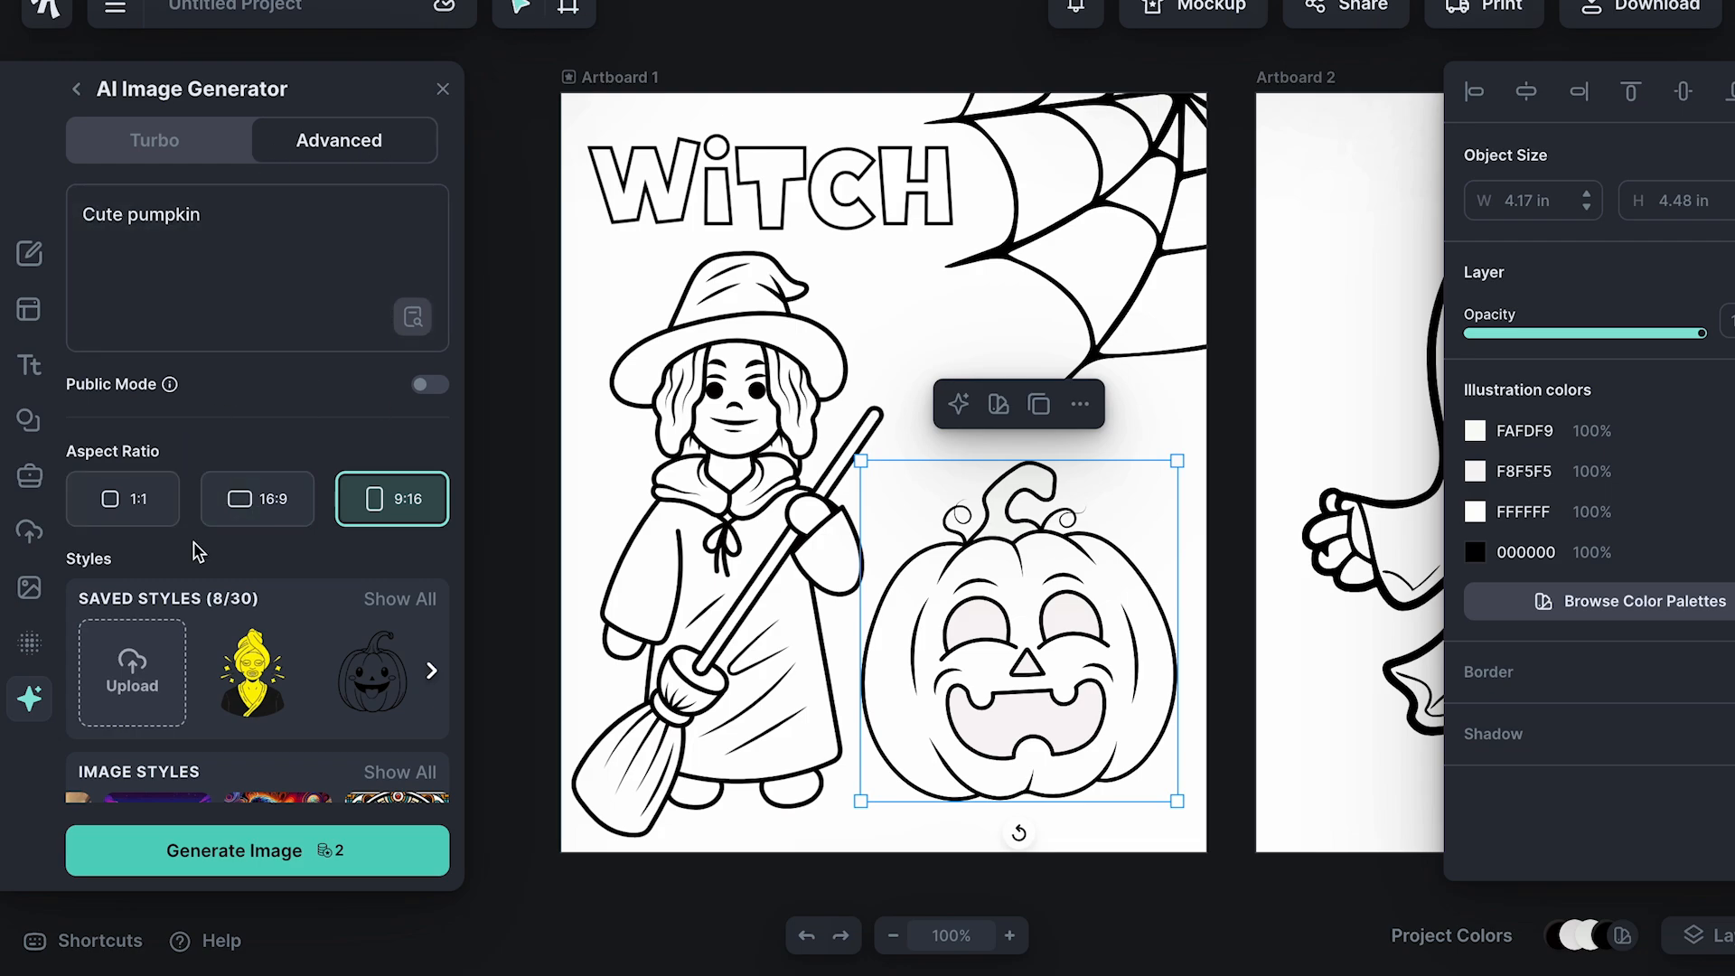
{"action": "scroll", "coordinate": [233, 496], "scroll_direction": "down", "scroll_amount": 3}
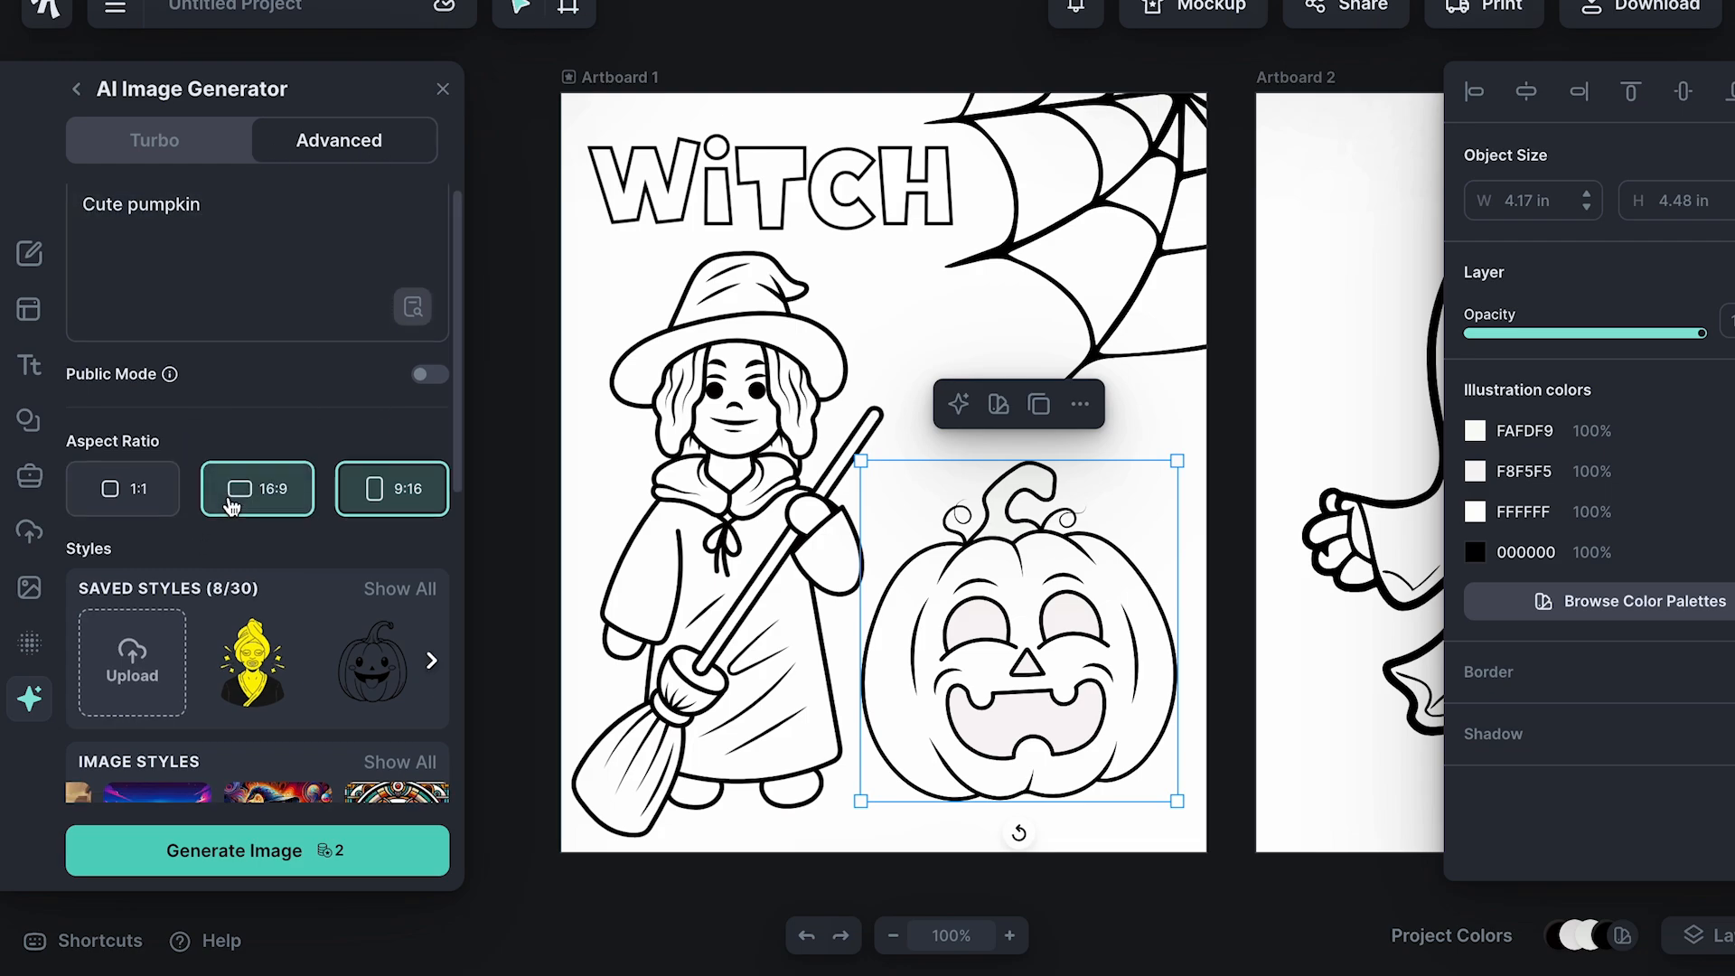
{"action": "left_click", "coordinate": [133, 306]}
{"action": "left_click", "coordinate": [394, 299]}
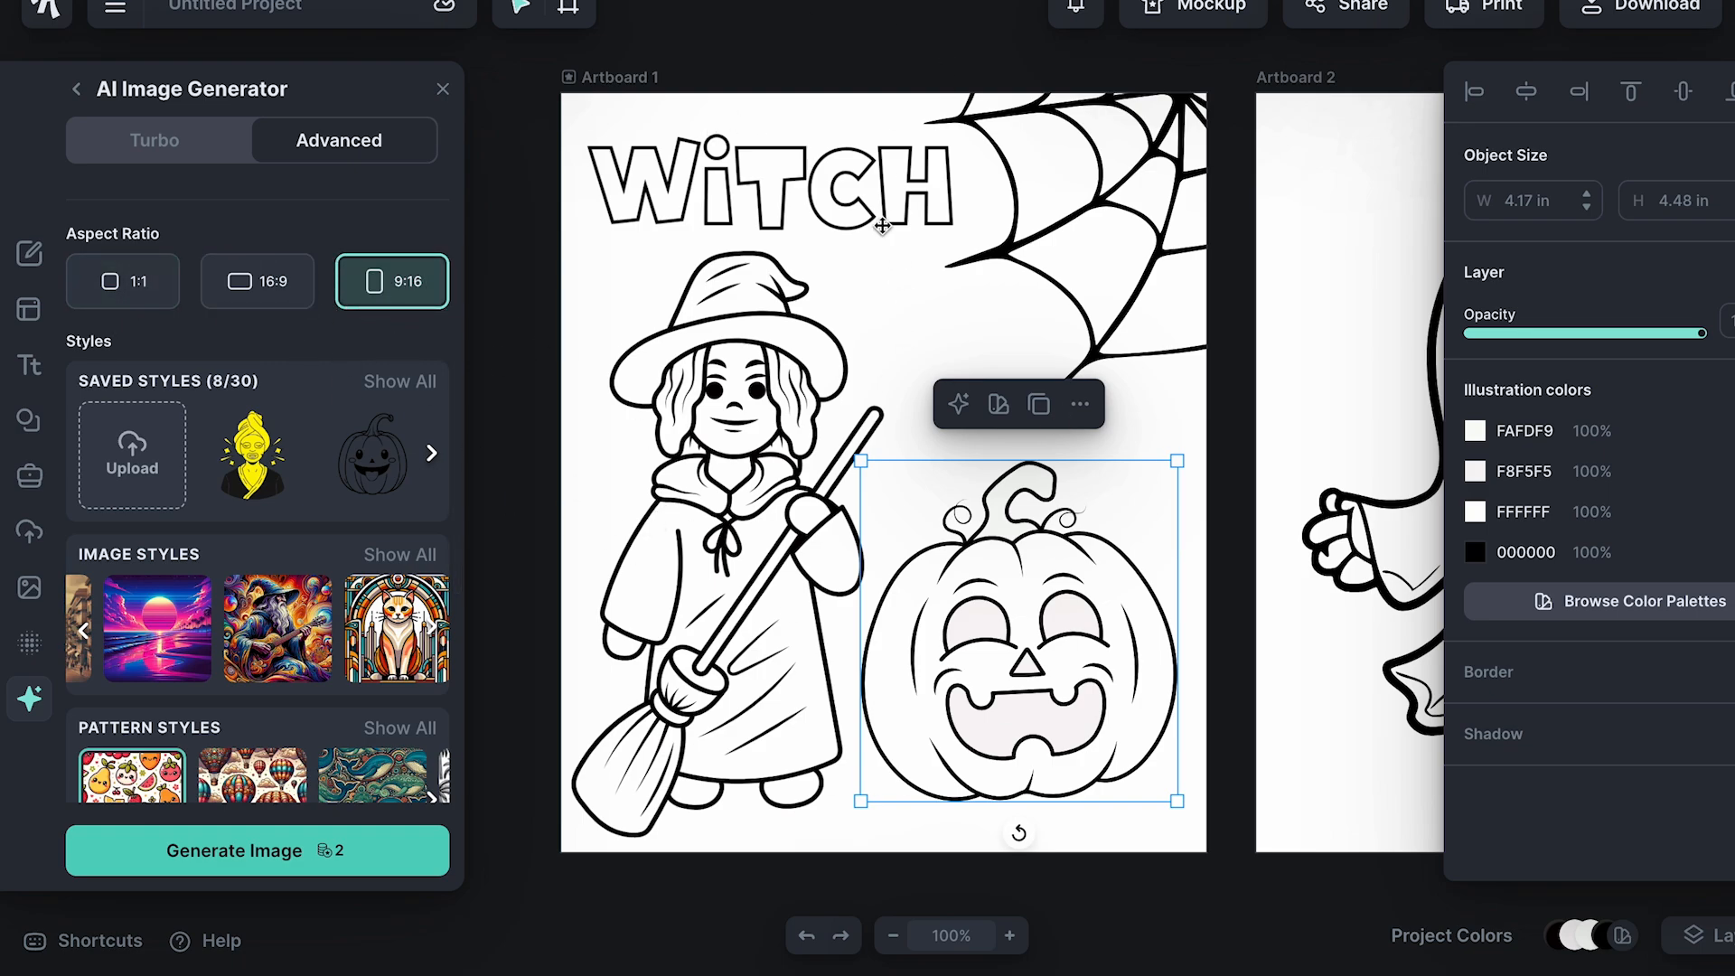
{"action": "left_click", "coordinate": [288, 852]}
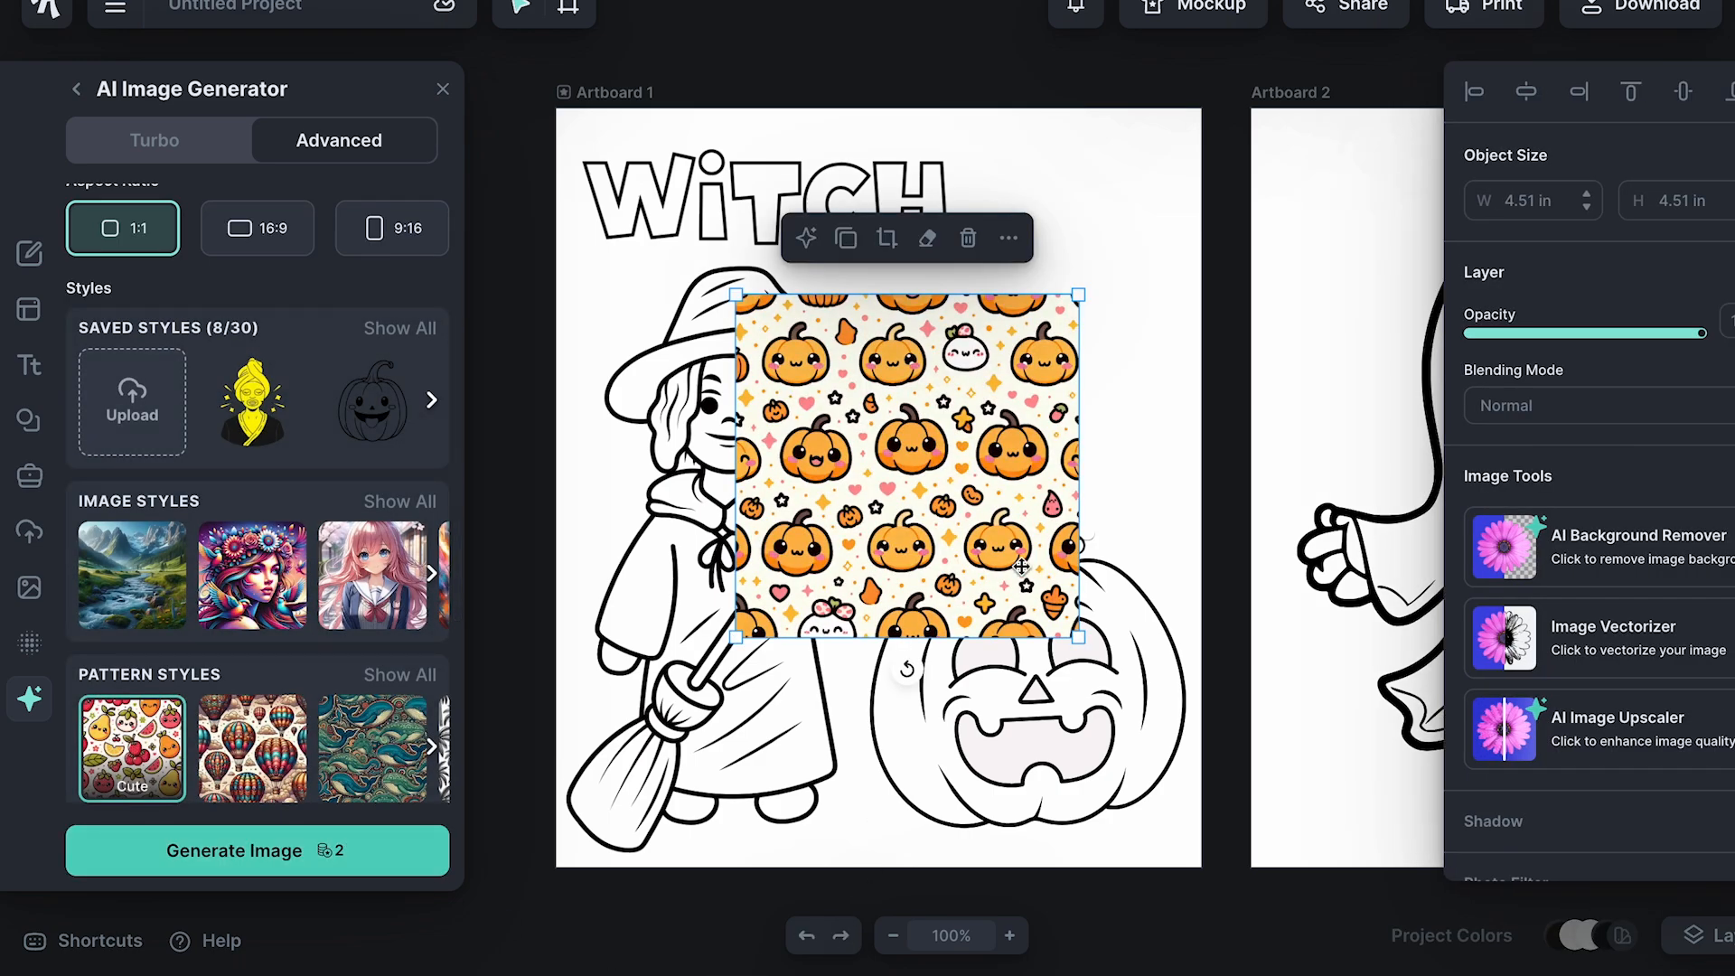
{"action": "left_click", "coordinate": [1131, 448]}
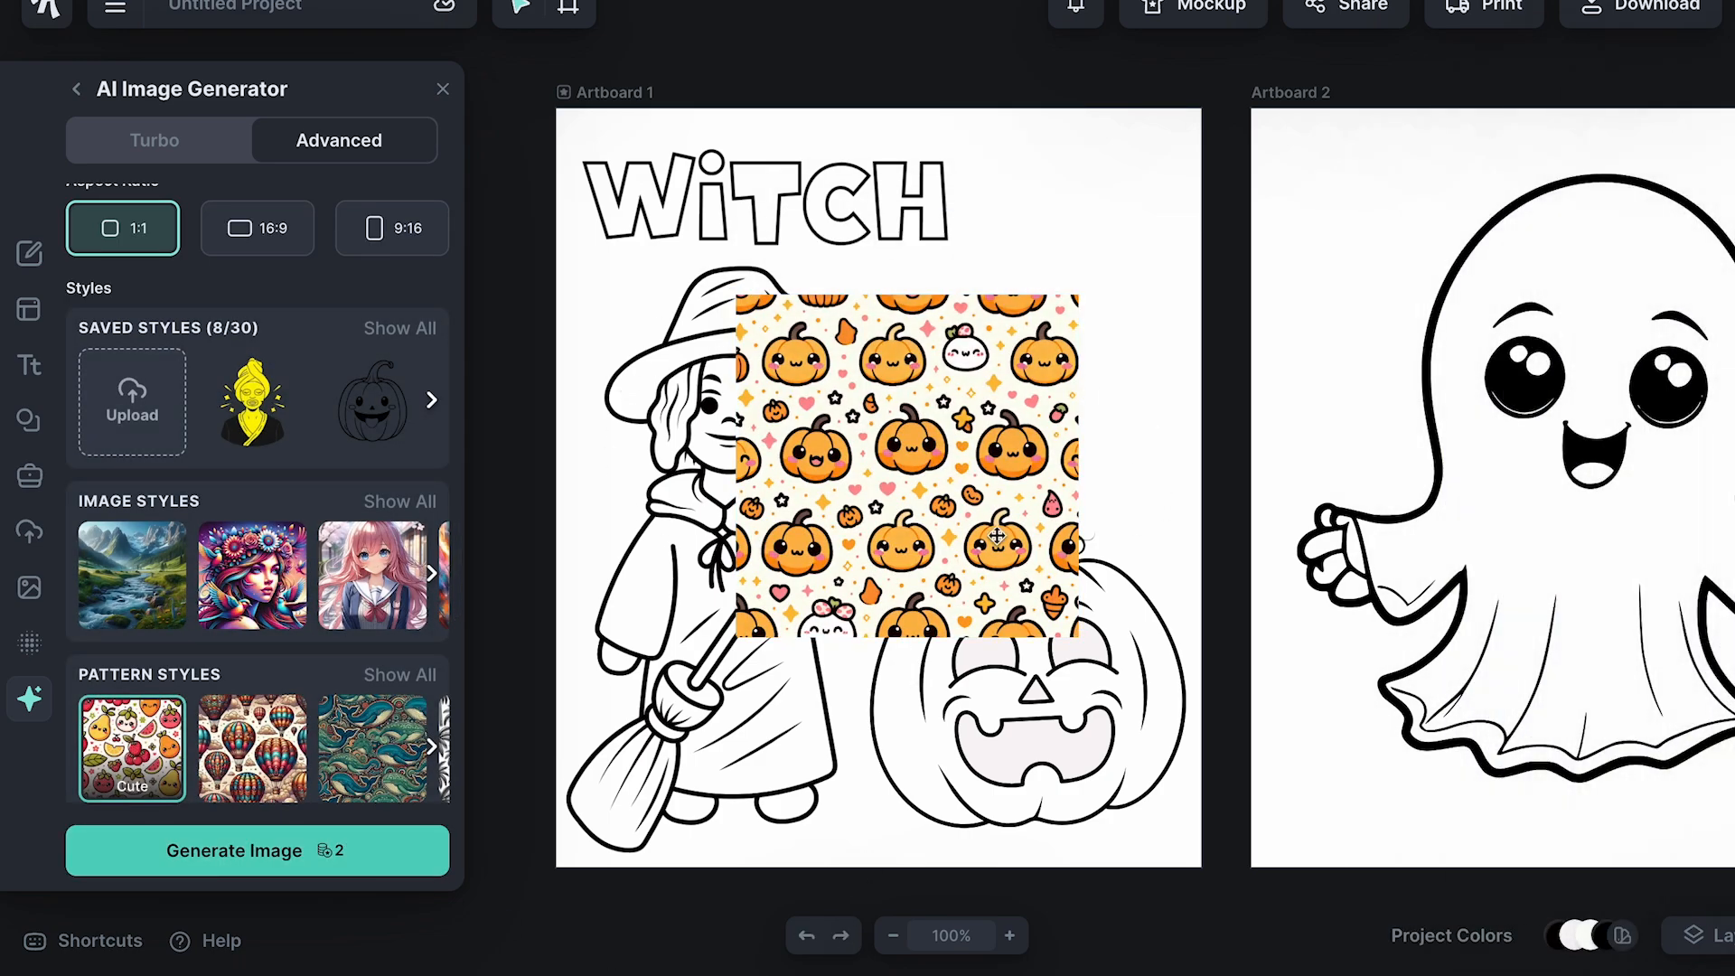
Vectorize the generated pumpkin pattern with the number of colors at 1.
{"action": "left_click", "coordinate": [850, 473]}
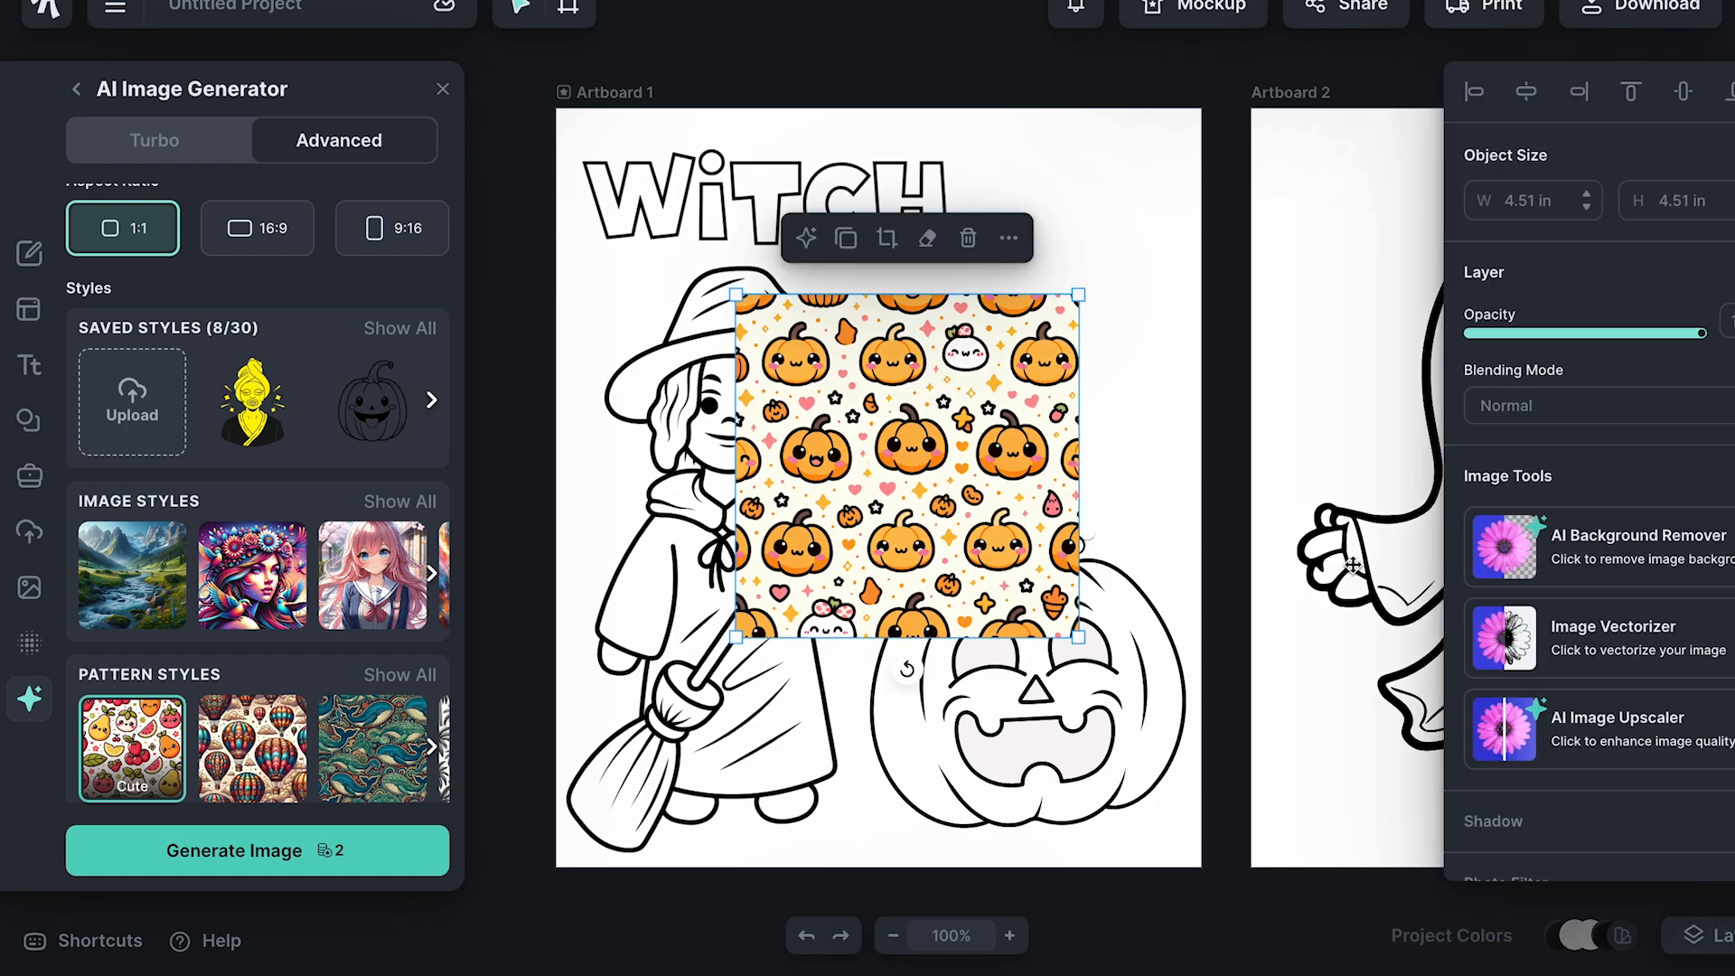
{"action": "left_click", "coordinate": [1703, 647]}
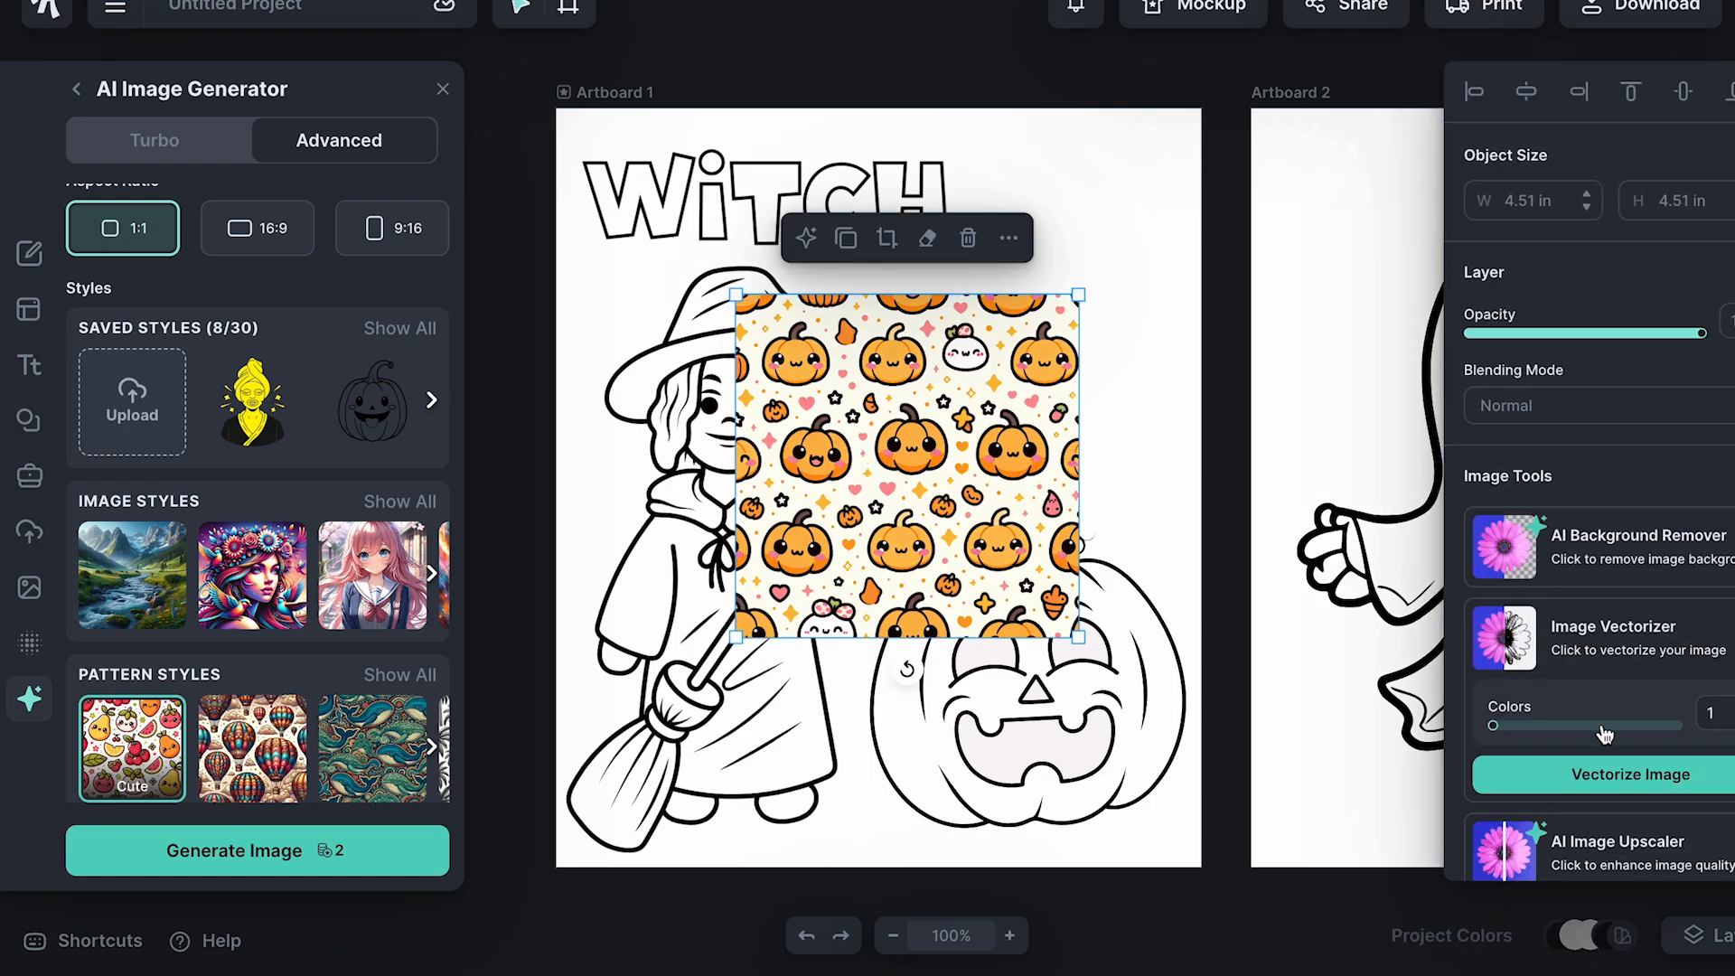
{"action": "left_click", "coordinate": [1602, 775]}
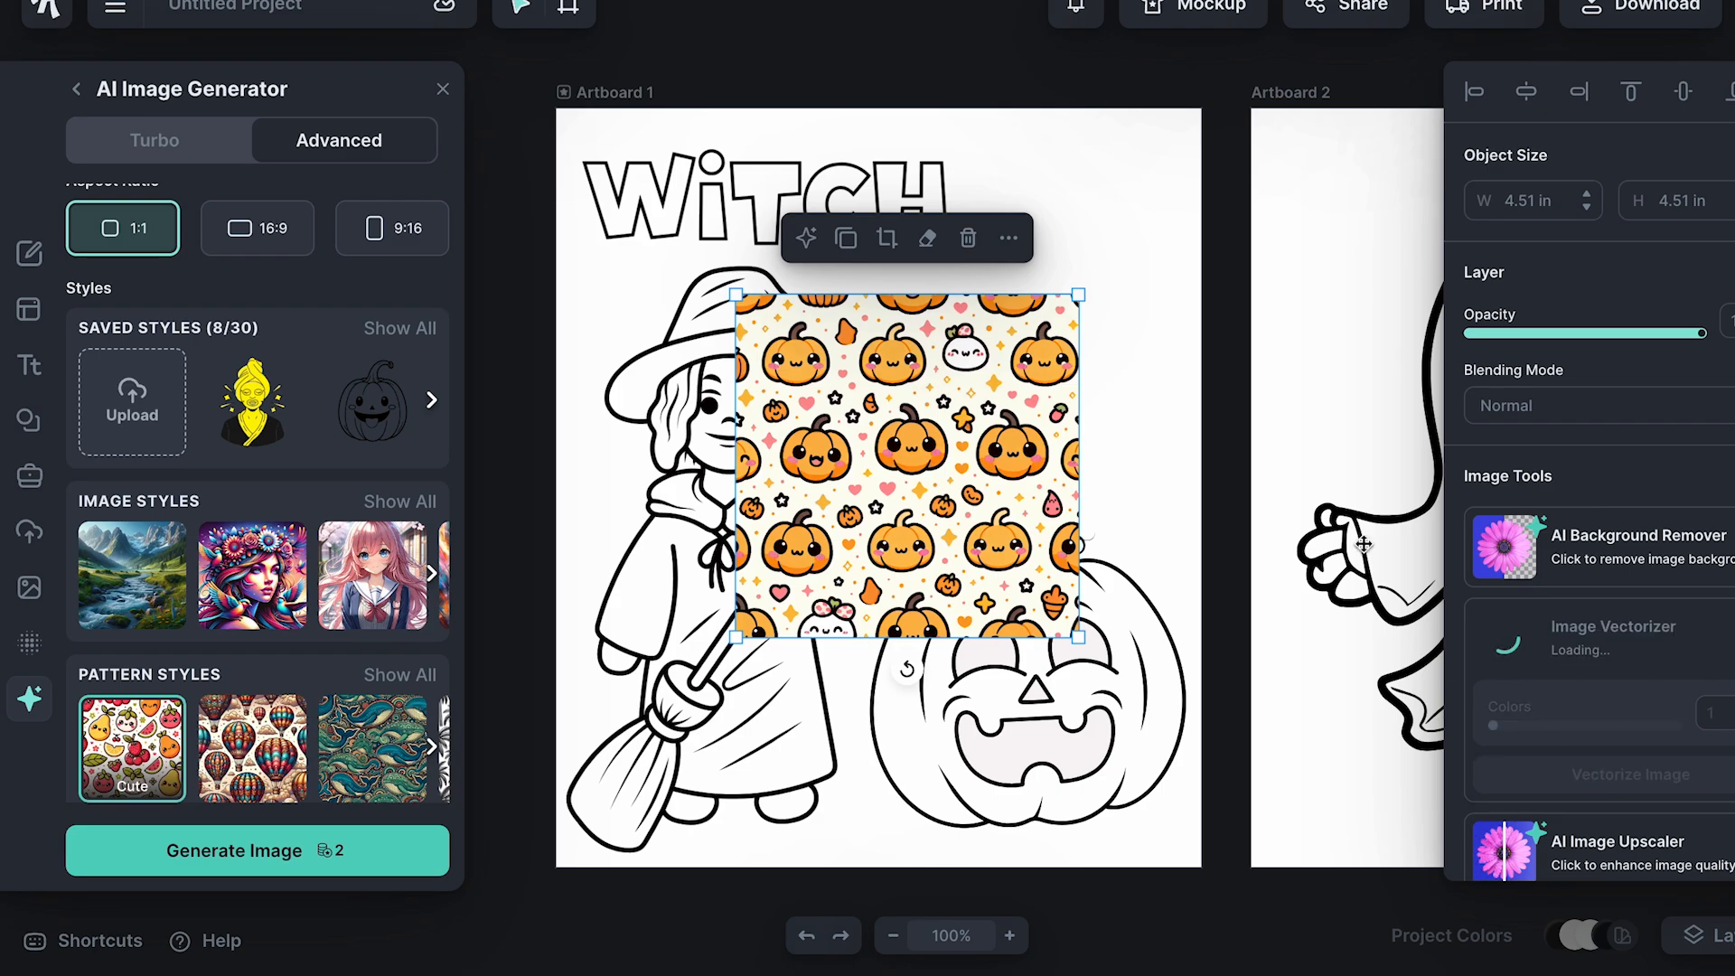
Move the vectorized pumpkin pattern up and slightly right on the witch page, and try enlarging it to about 9.79 × 9.79 in.
{"action": "left_click_drag", "start_coordinate": [881, 452], "coordinate": [910, 374]}
{"action": "left_click_drag", "start_coordinate": [766, 563], "coordinate": [360, 961]}
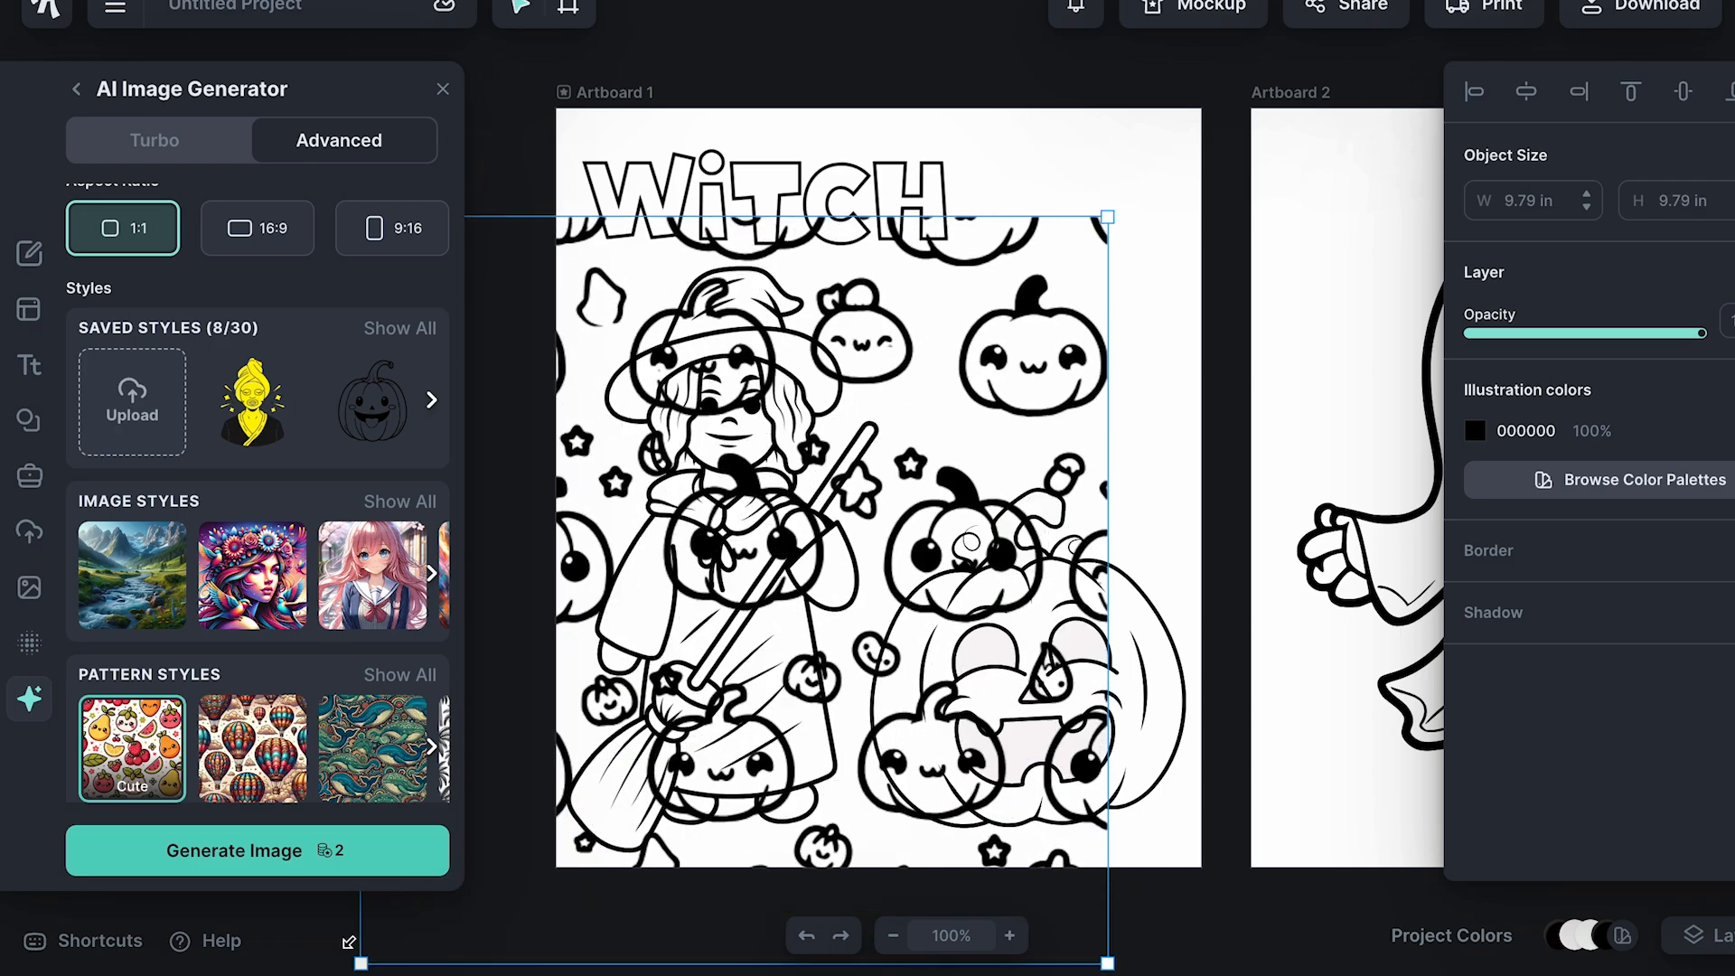
{"action": "left_click", "coordinate": [817, 719]}
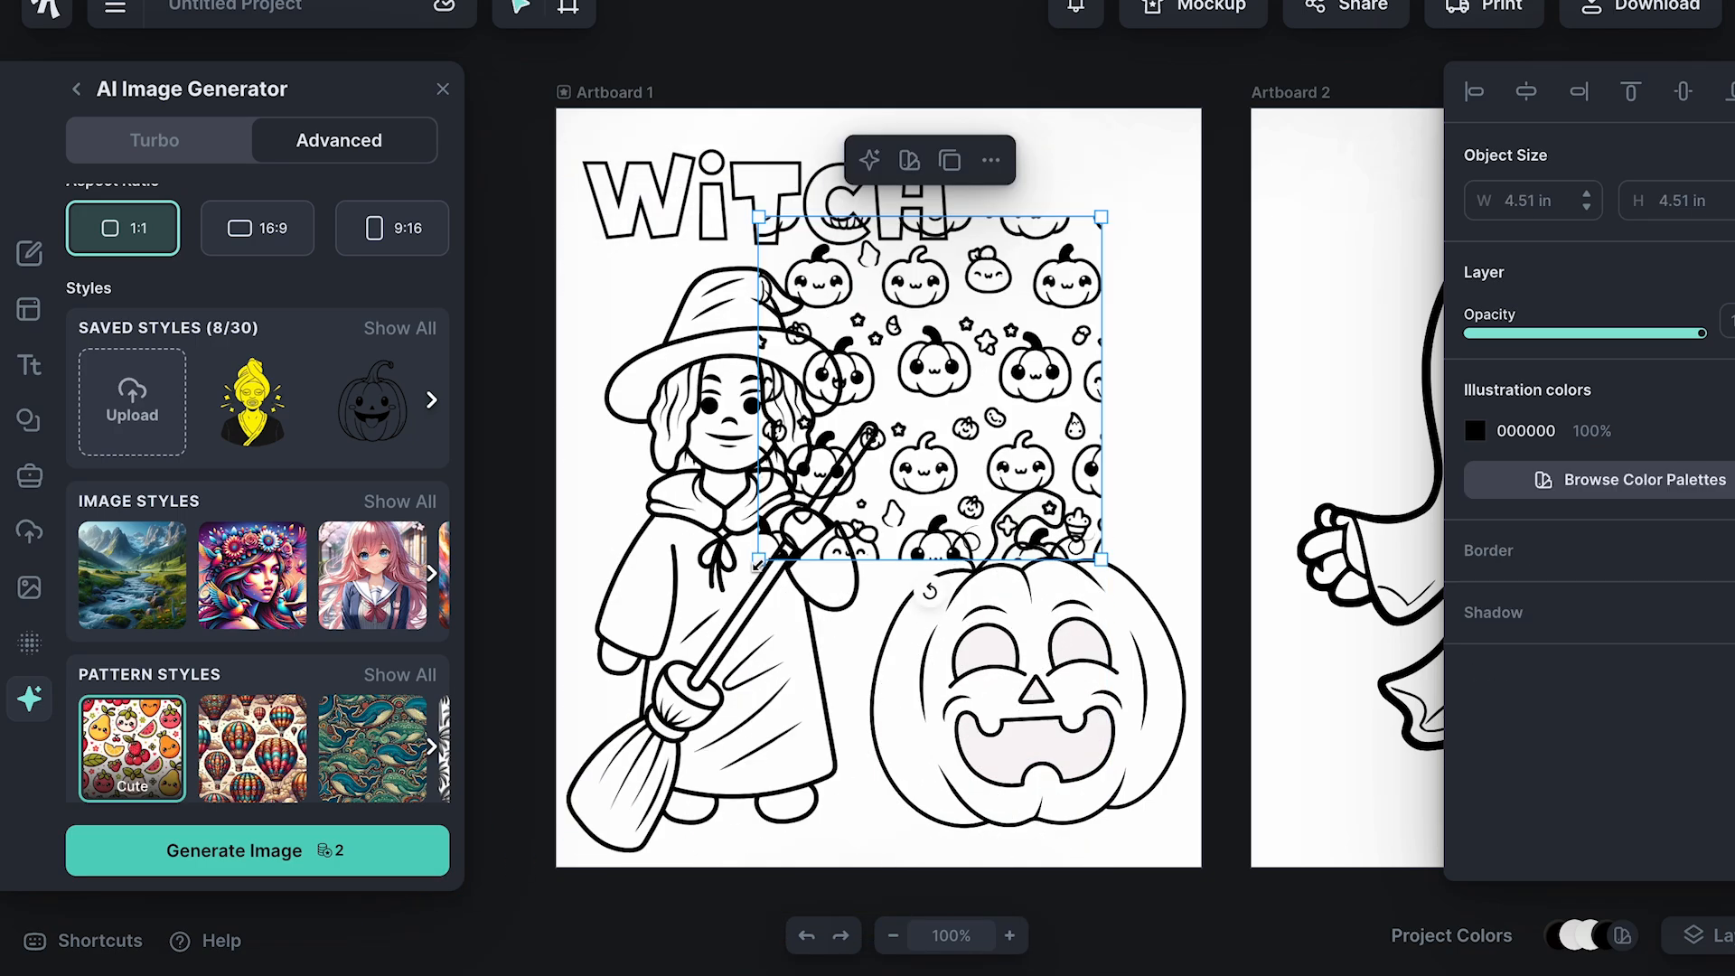
Enlarge the pumpkin pattern to about 10.32 × 10.32 in and place it behind all other elements, covering the whole witch page.
{"action": "left_click_drag", "start_coordinate": [757, 565], "coordinate": [446, 891]}
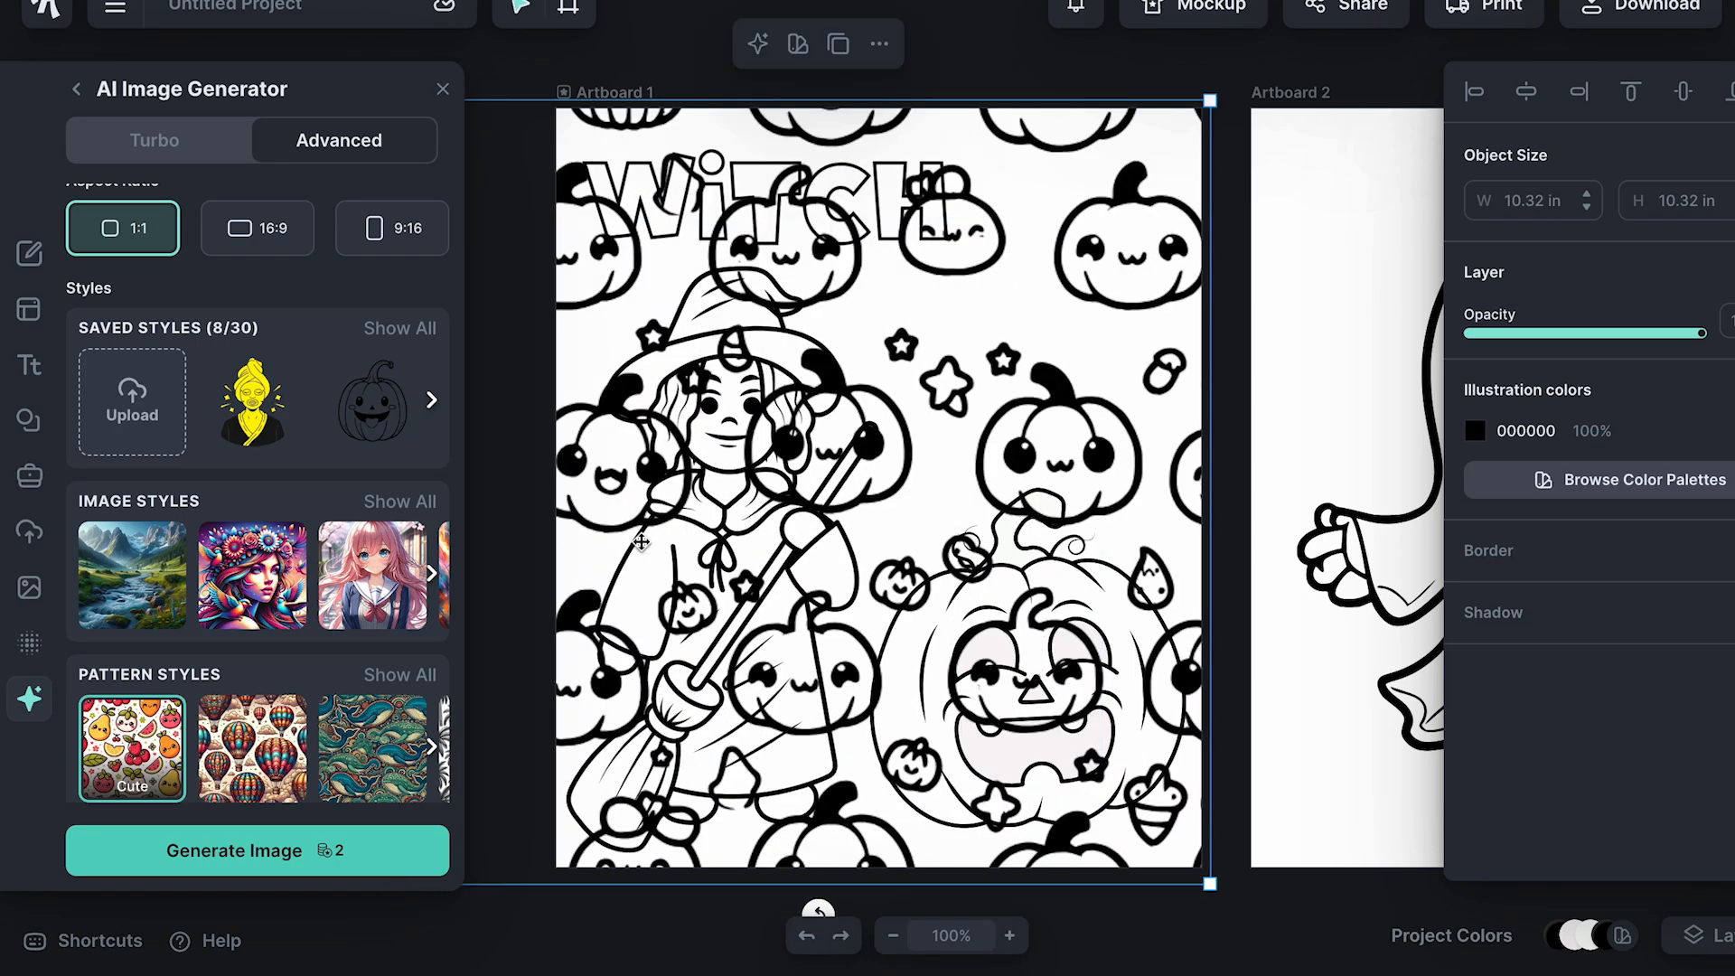
{"action": "left_click", "coordinate": [879, 45]}
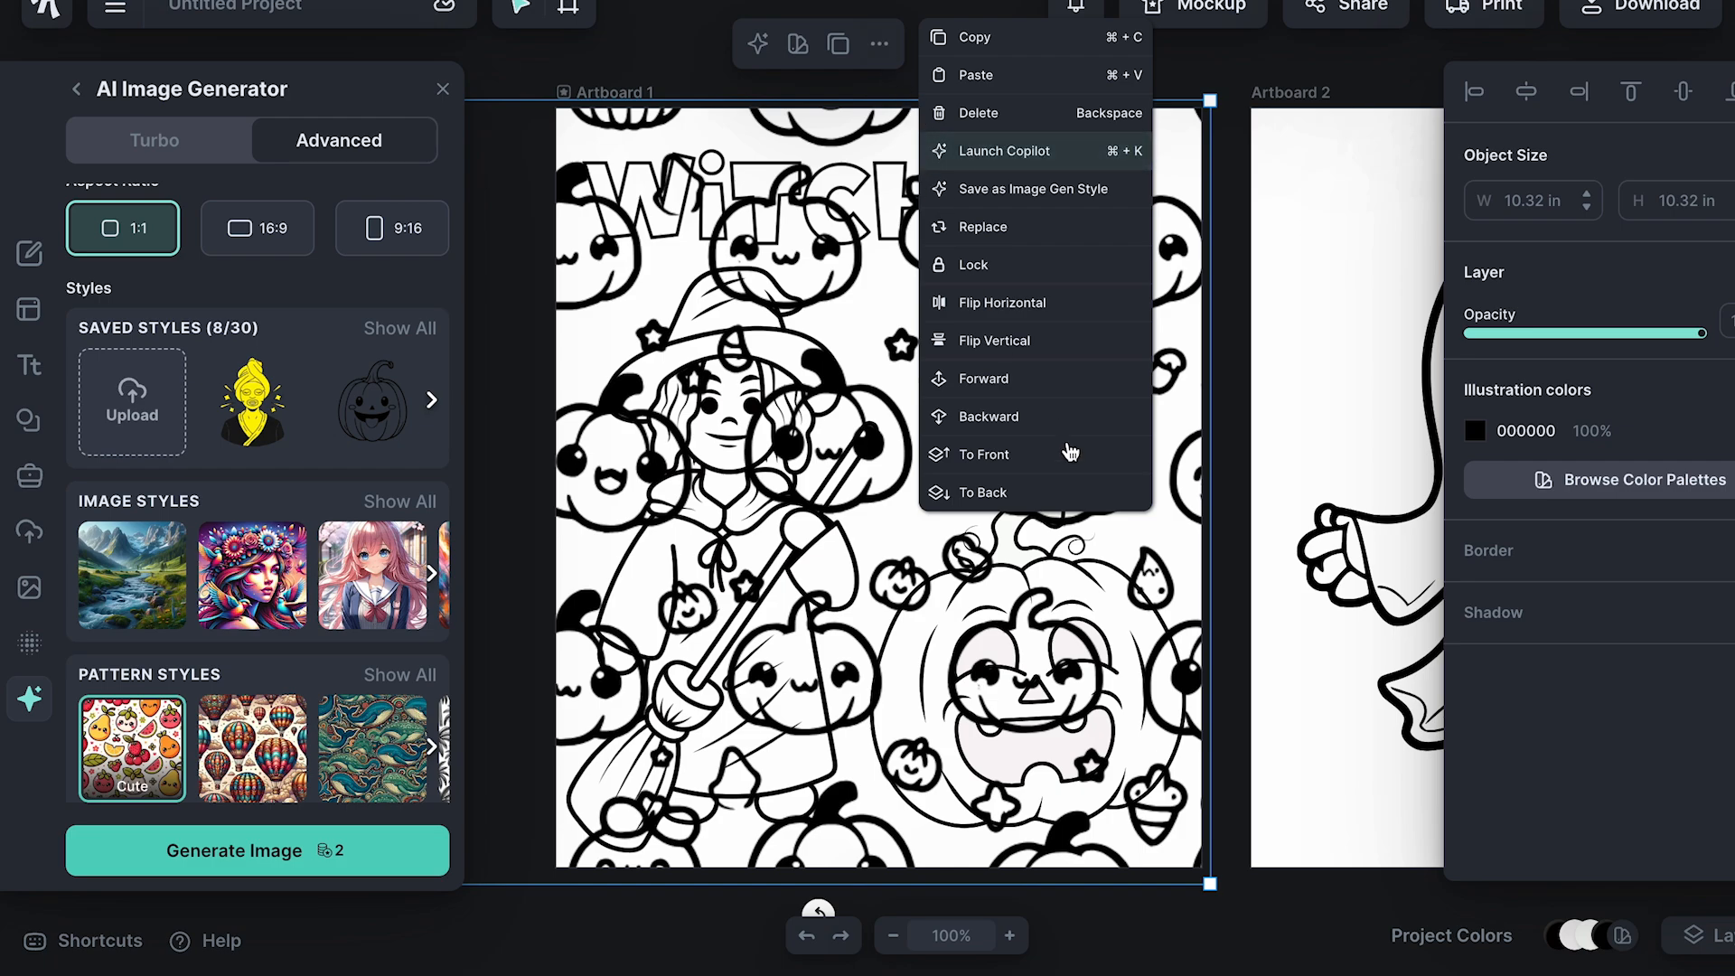
{"action": "left_click", "coordinate": [1072, 495]}
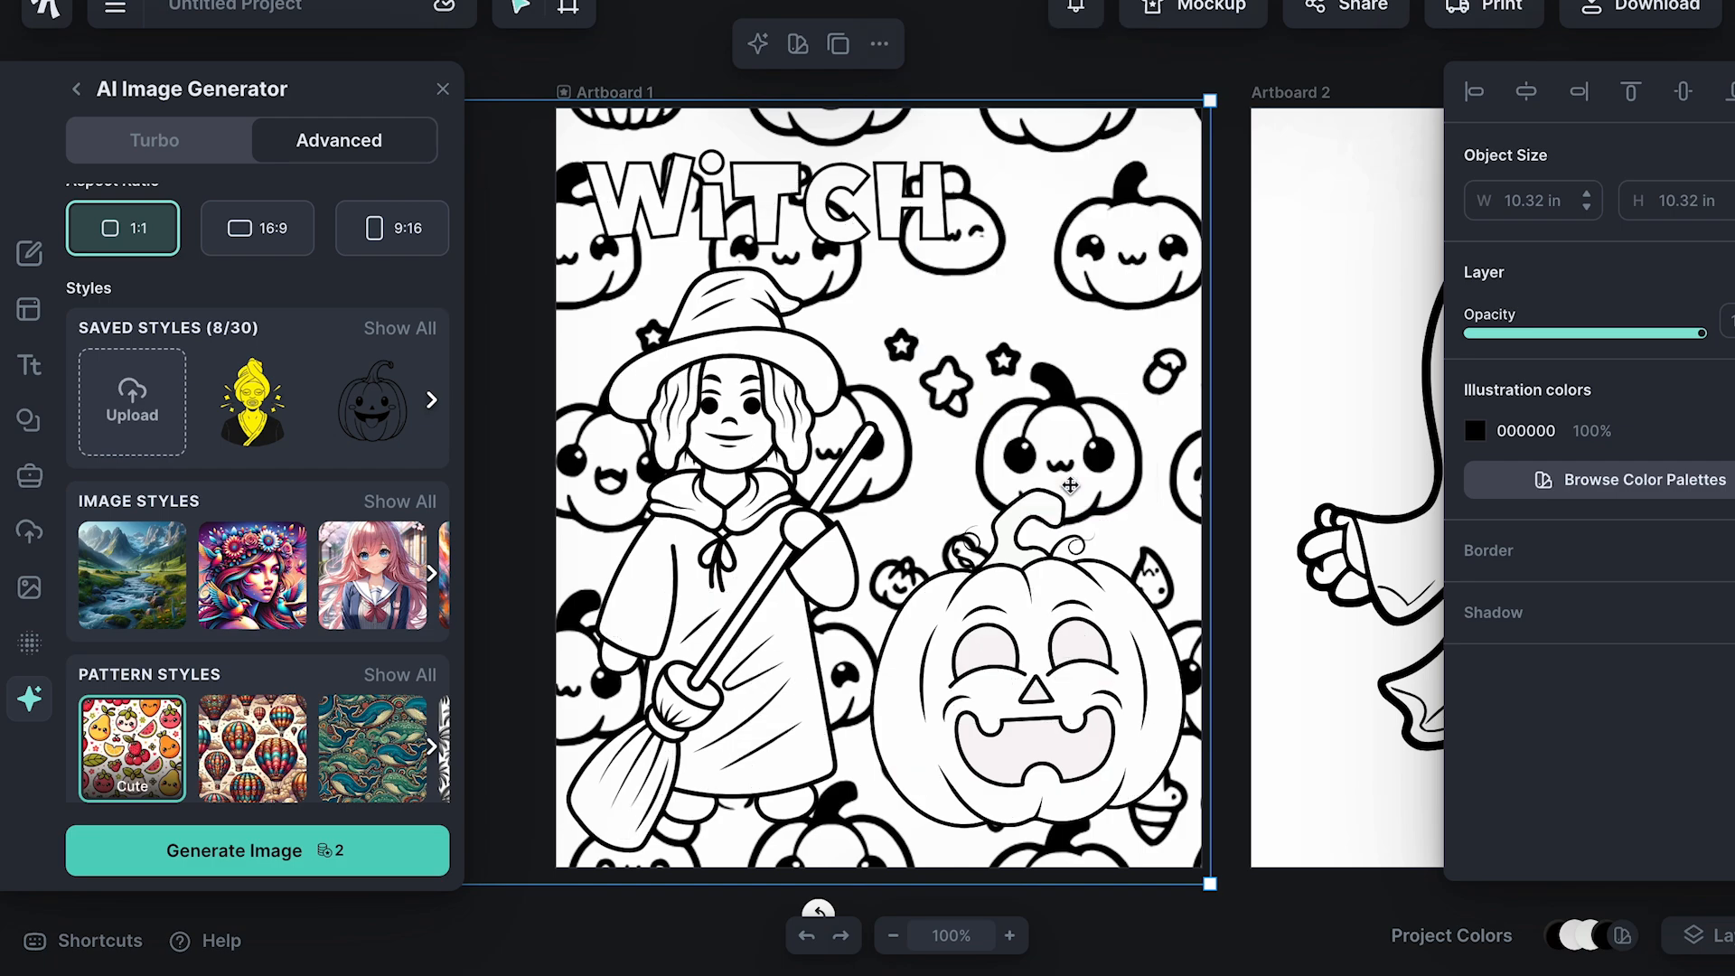
{"action": "left_click_drag", "start_coordinate": [1071, 486], "coordinate": [1127, 506]}
{"action": "left_click_drag", "start_coordinate": [998, 429], "coordinate": [992, 418]}
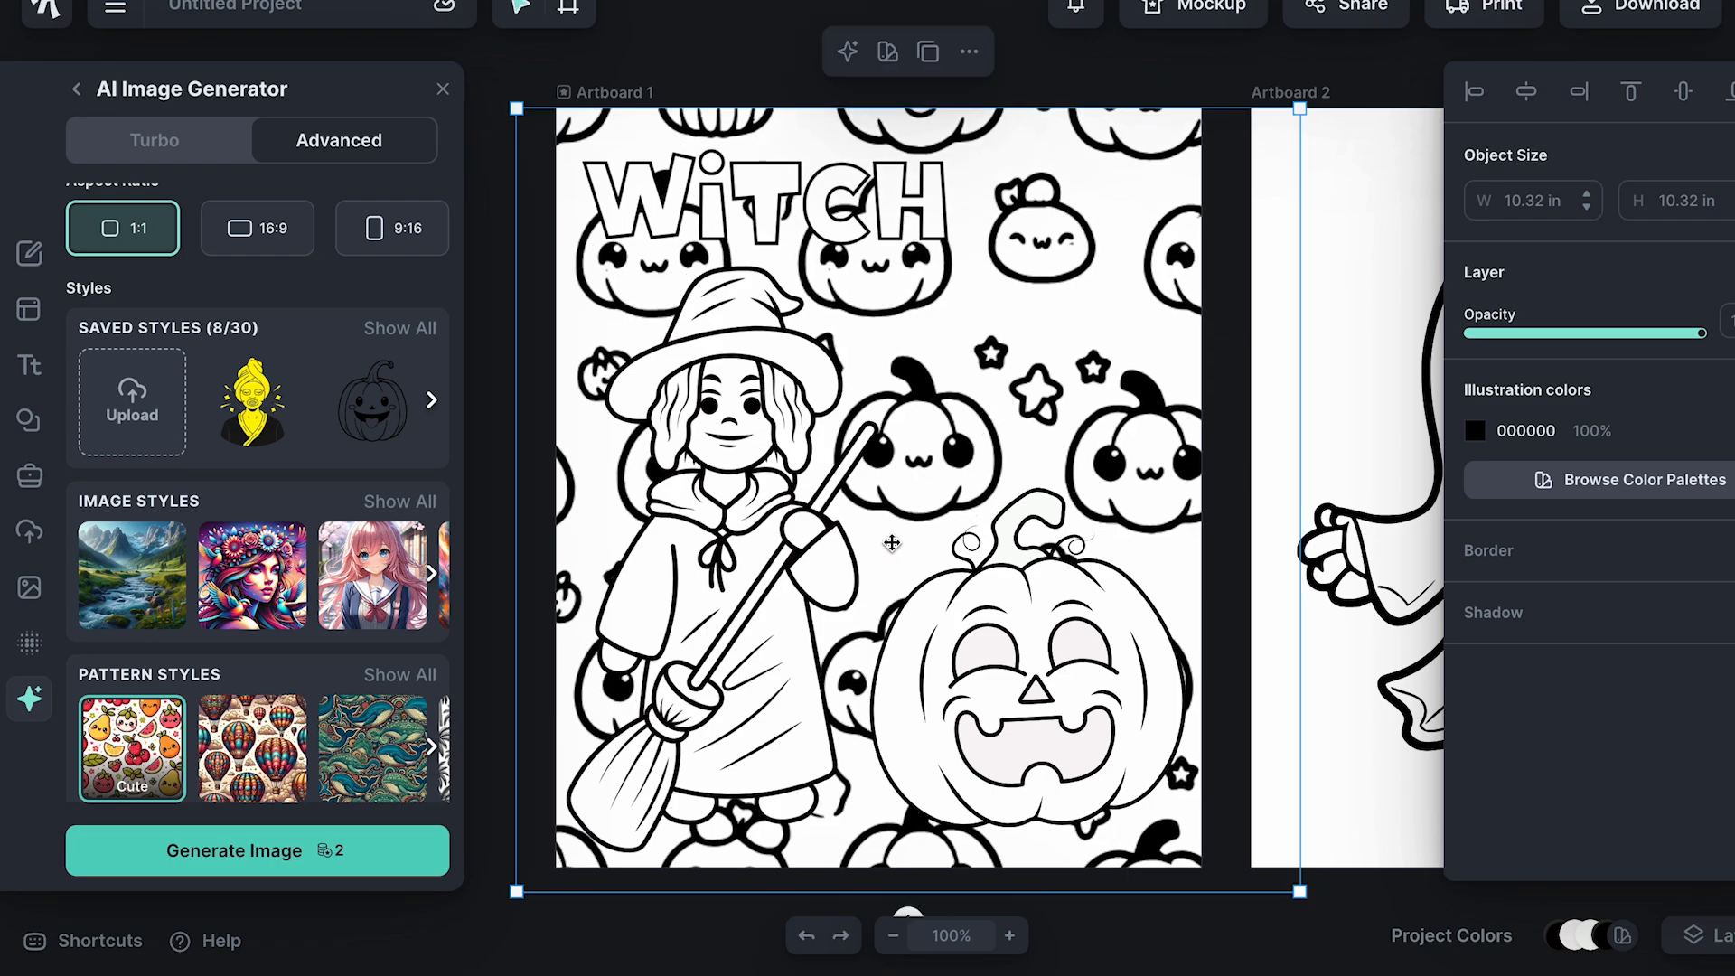
Enlarge the WITCH headline to about 7.30 × 1.76 in and center it across the top of the witch page.
{"action": "left_click", "coordinate": [873, 227]}
{"action": "left_click_drag", "start_coordinate": [969, 253], "coordinate": [1115, 291]}
{"action": "left_click_drag", "start_coordinate": [1024, 233], "coordinate": [1049, 227]}
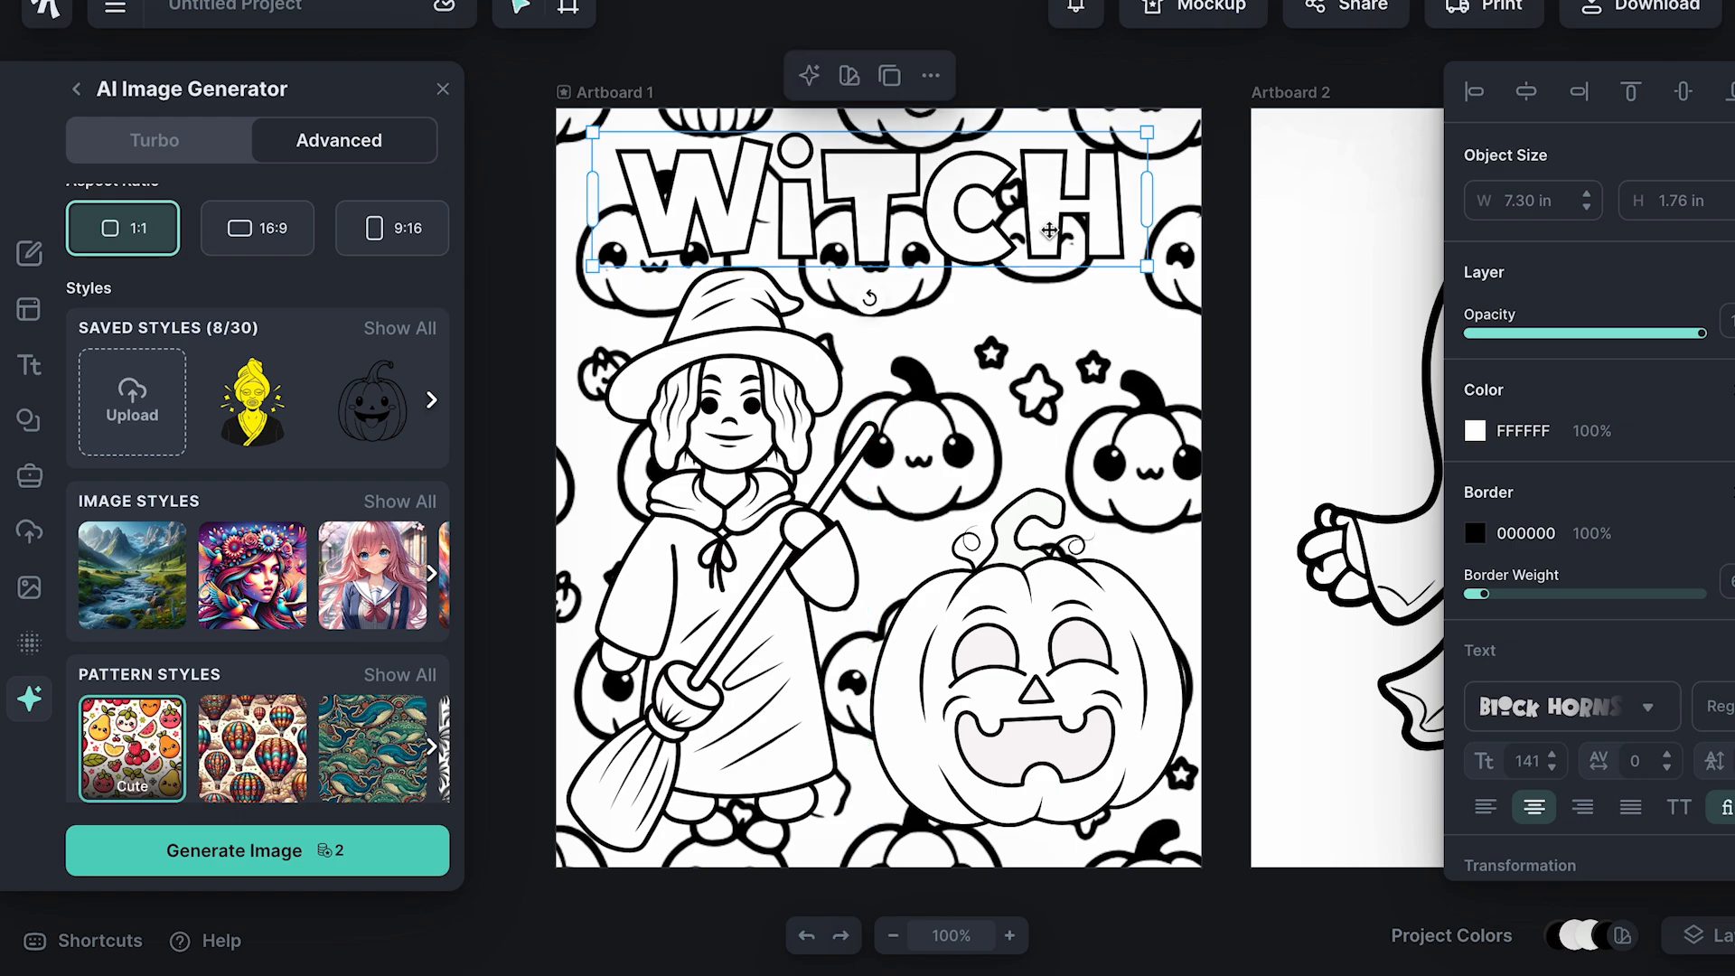
Delete the large smiling pumpkin from the witch page and move the witch to the middle, below the headline.
{"action": "left_click", "coordinate": [1063, 666]}
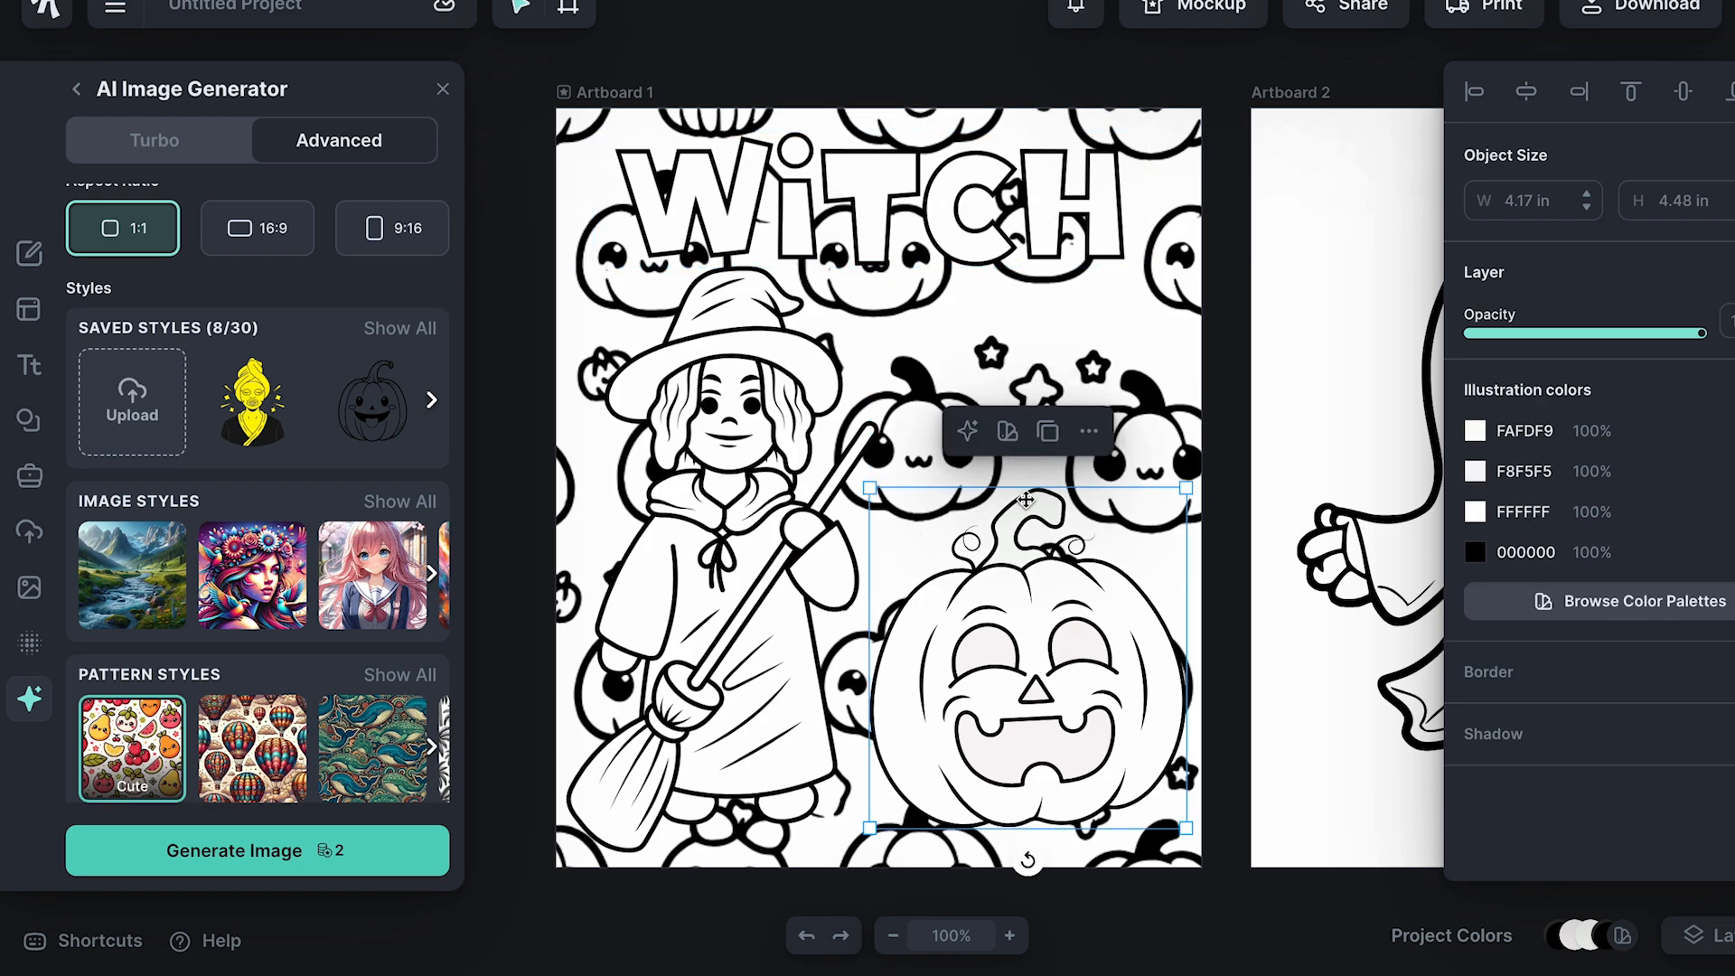
{"action": "key", "text": "Delete"}
{"action": "left_click_drag", "start_coordinate": [664, 542], "coordinate": [800, 542]}
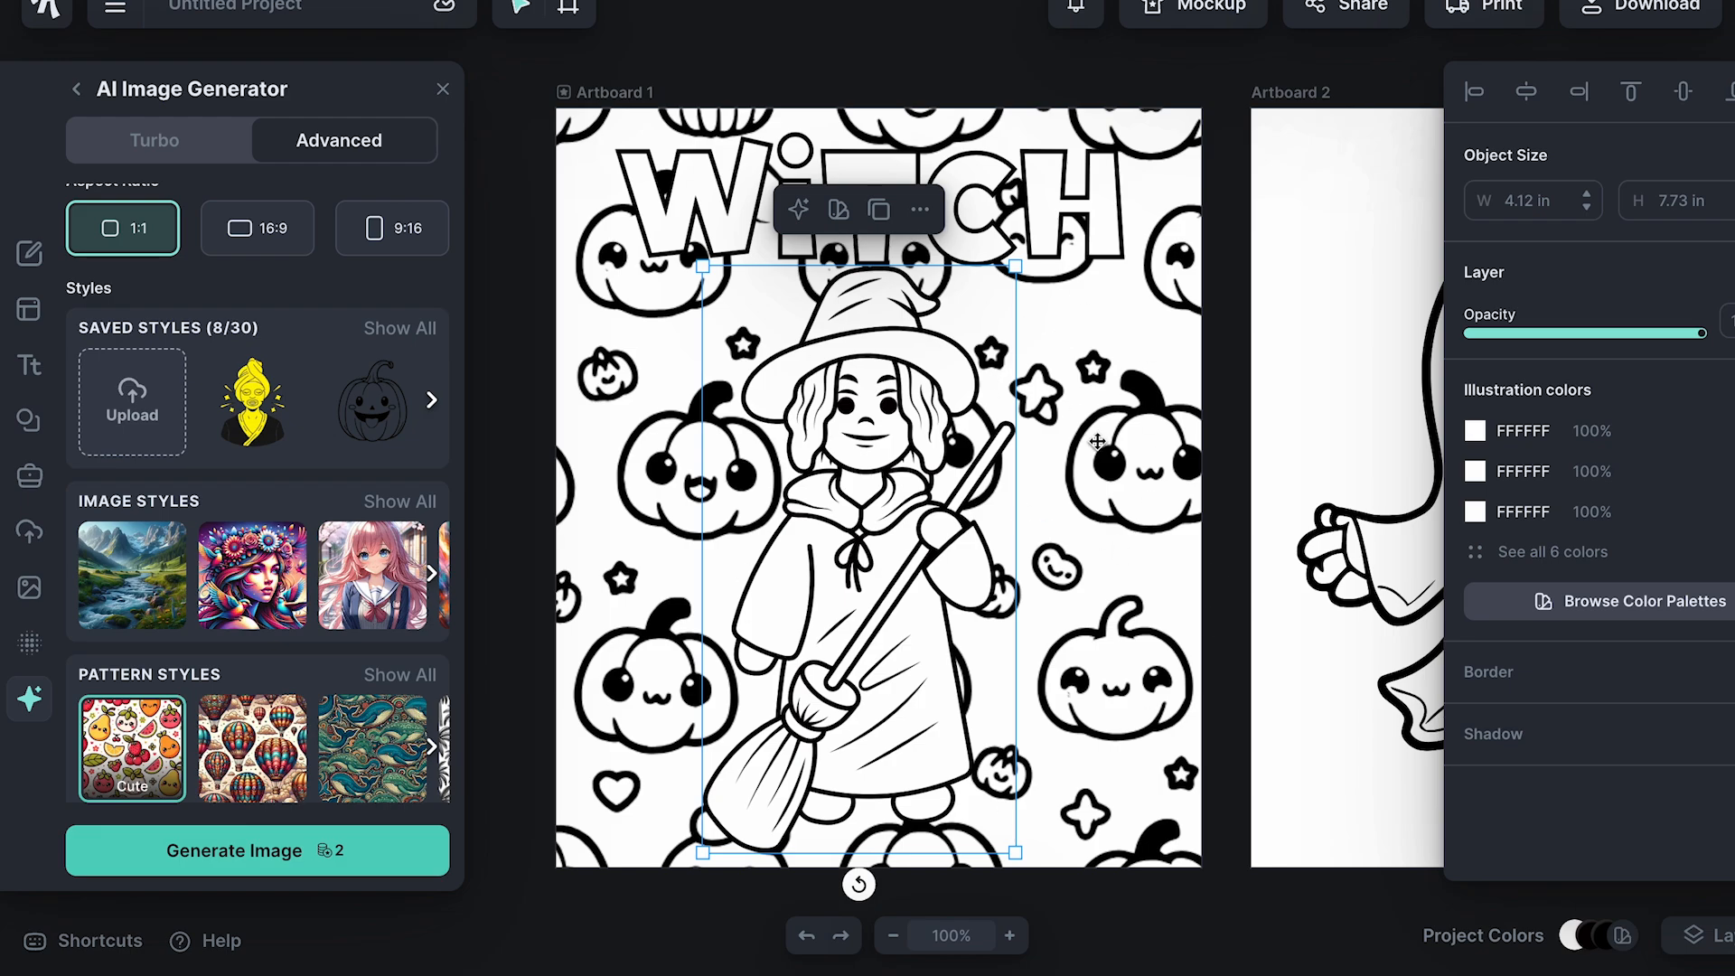
{"action": "left_click", "coordinate": [1125, 389]}
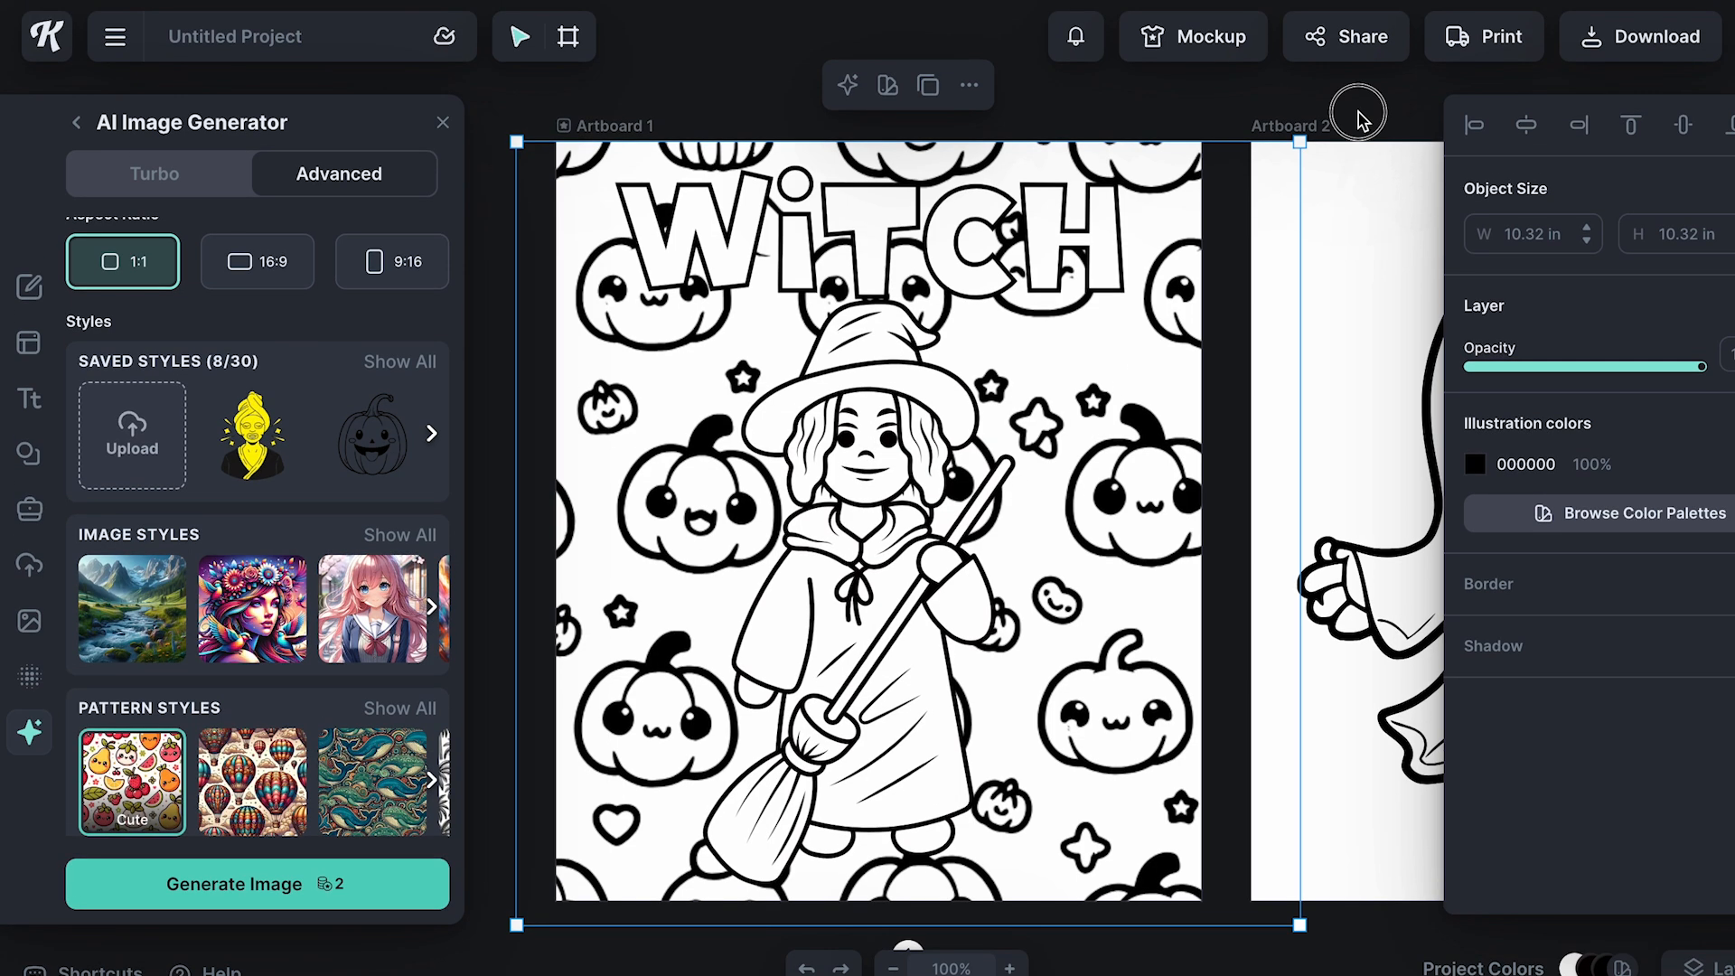
Deselect the pattern and open the file type choices in the project's download options.
{"action": "left_click", "coordinate": [1363, 79]}
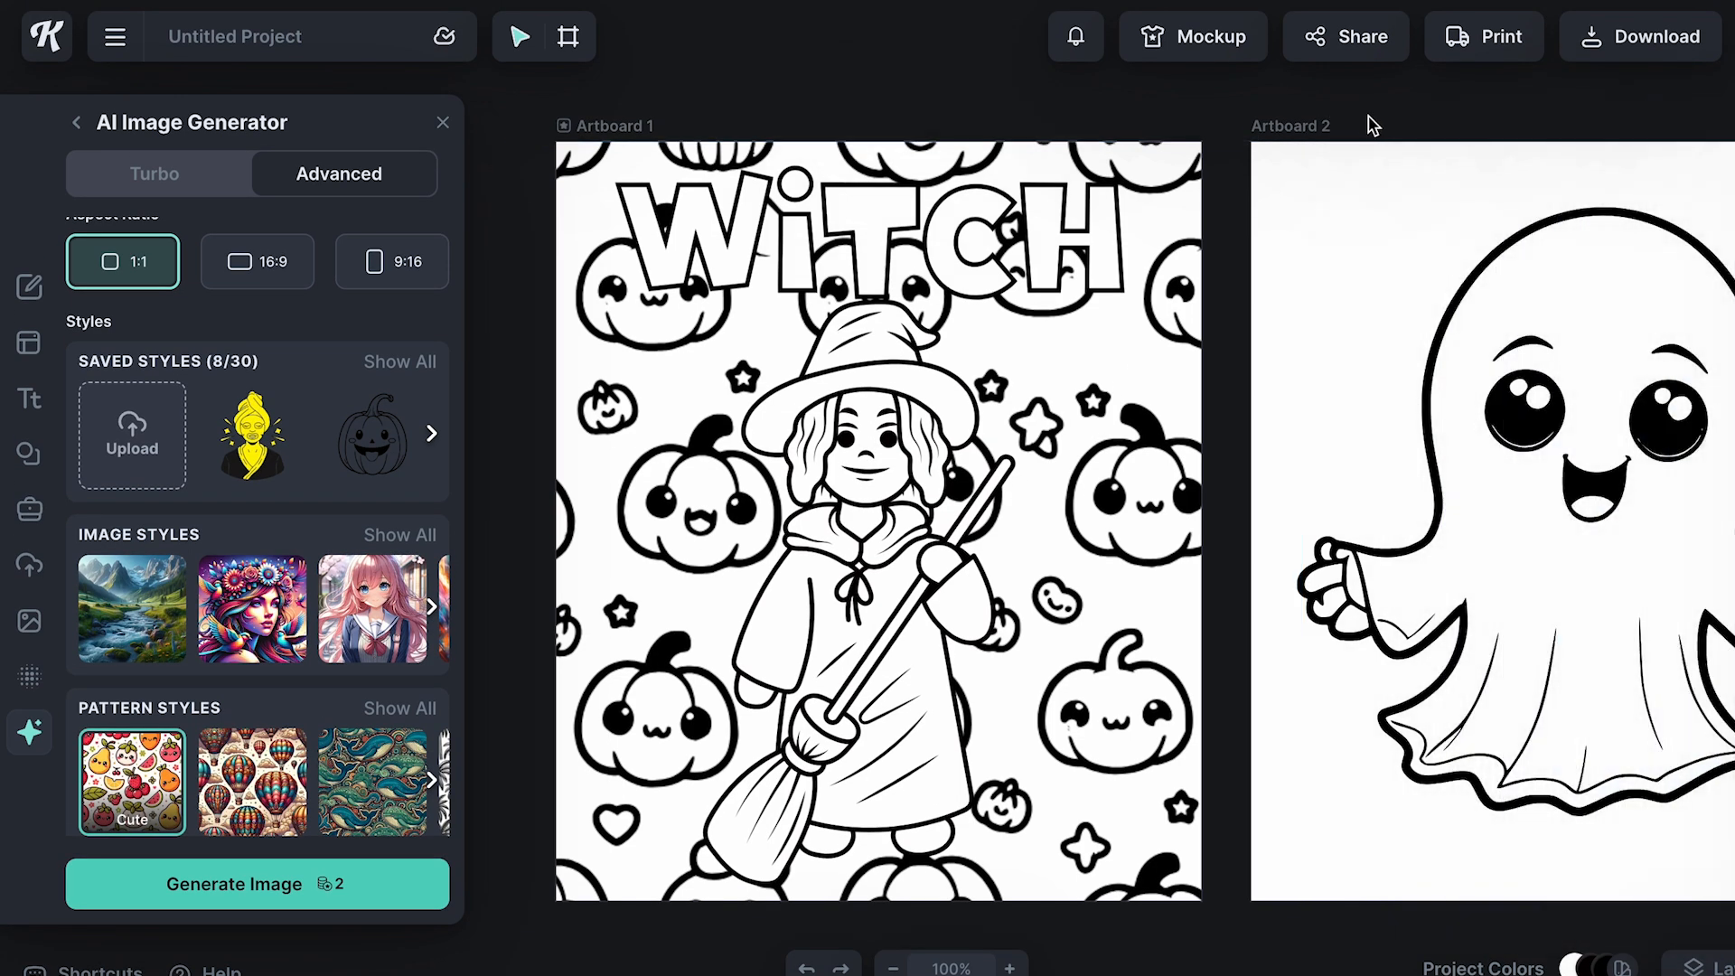
{"action": "left_click", "coordinate": [1653, 40]}
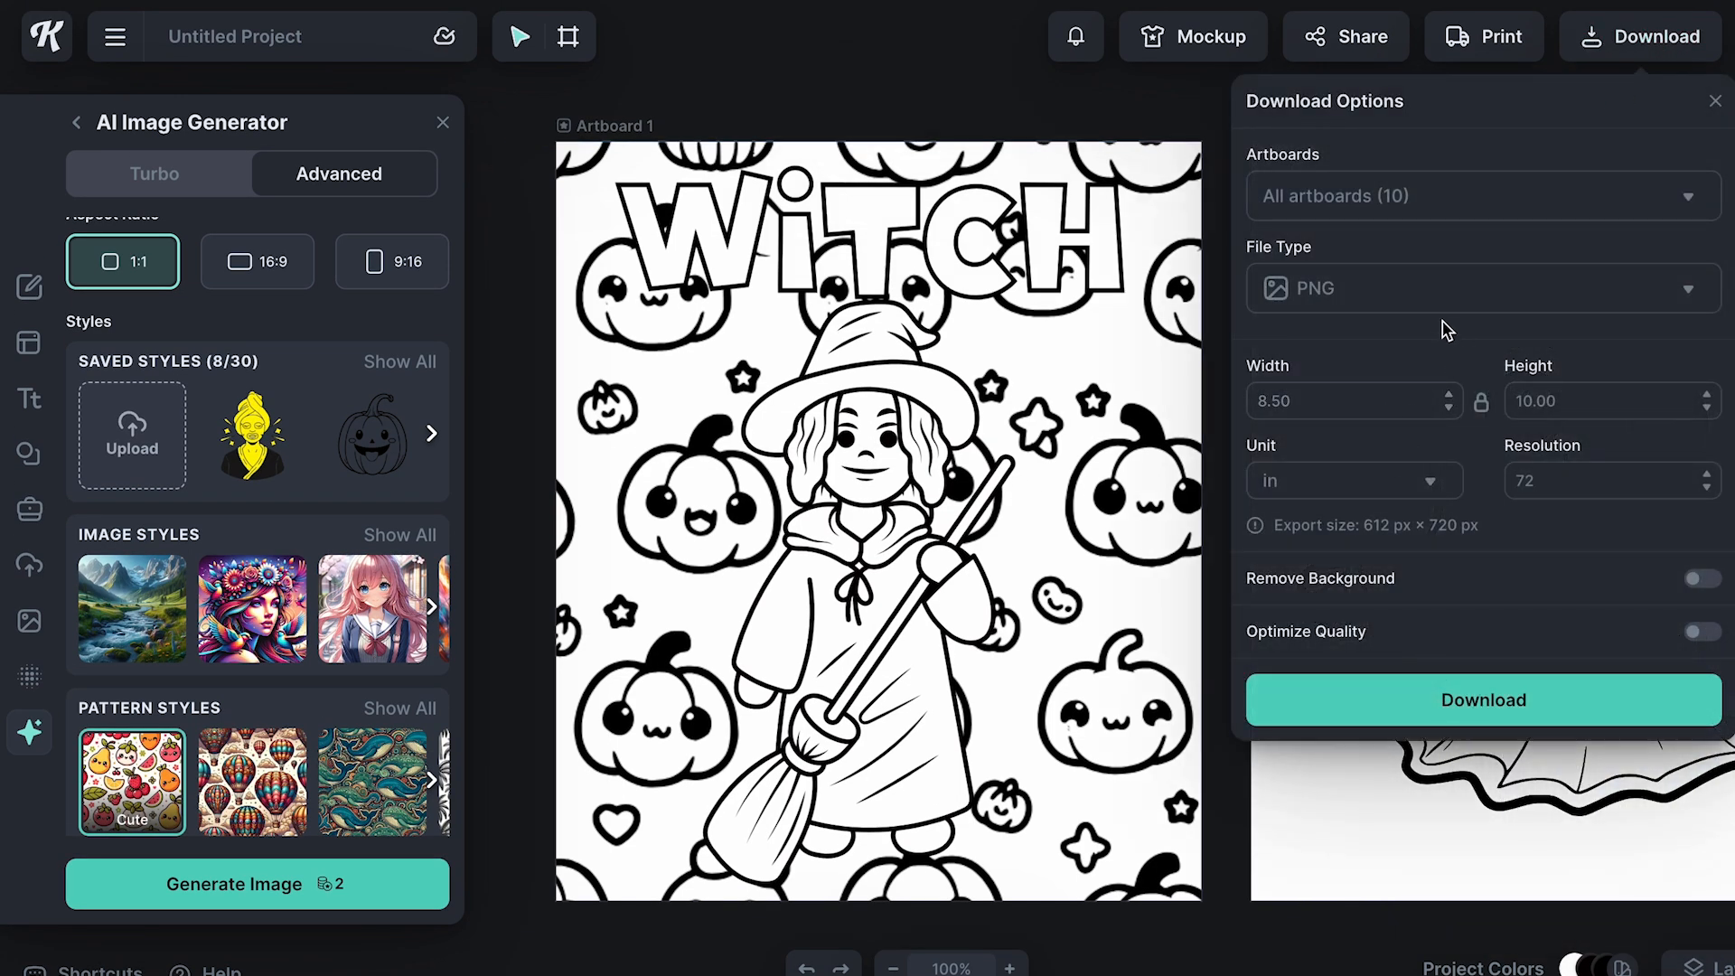
{"action": "left_click", "coordinate": [1397, 292]}
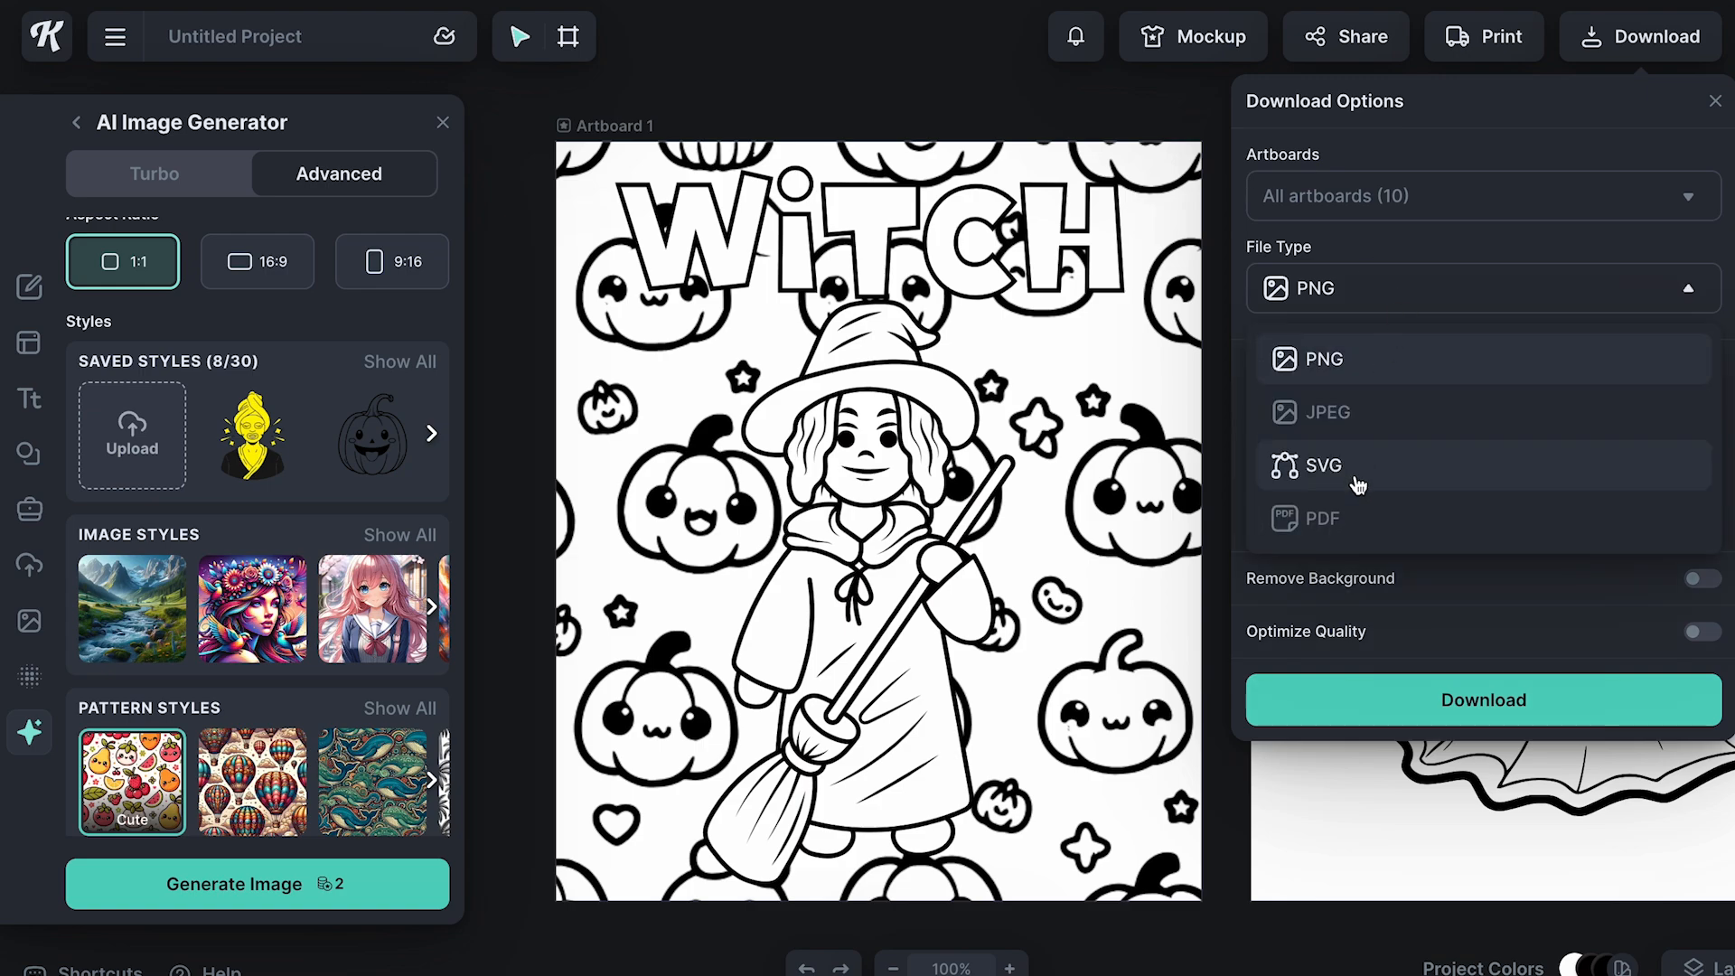